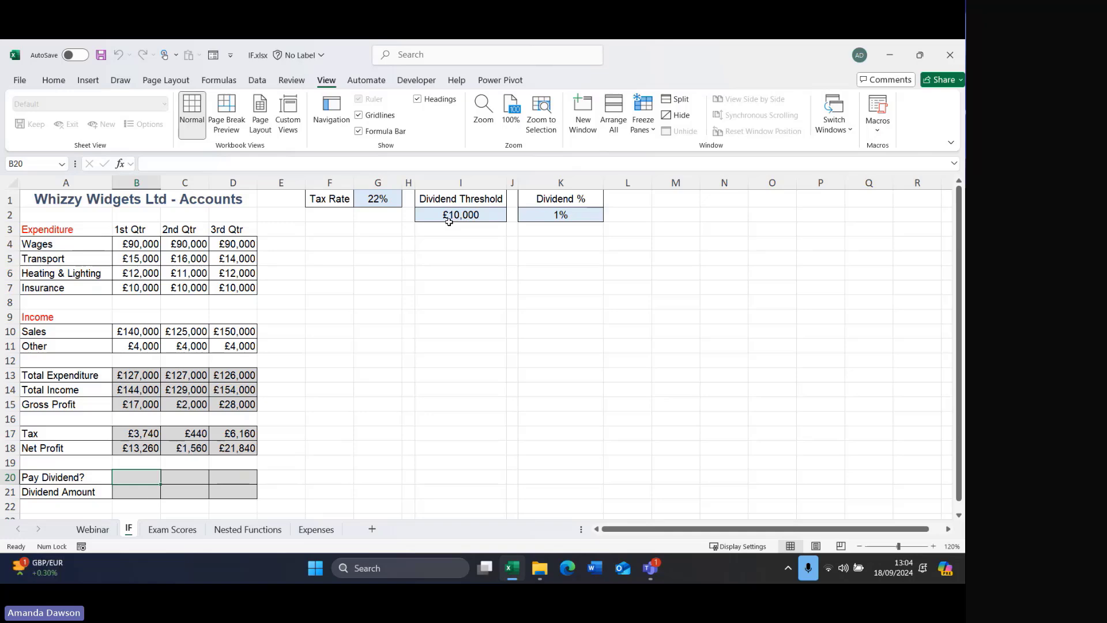
Enter the formula =IF(B18>=$I$2,"Yes","No") in B20 for the first quarter's Pay Dividend? result.
text(=)
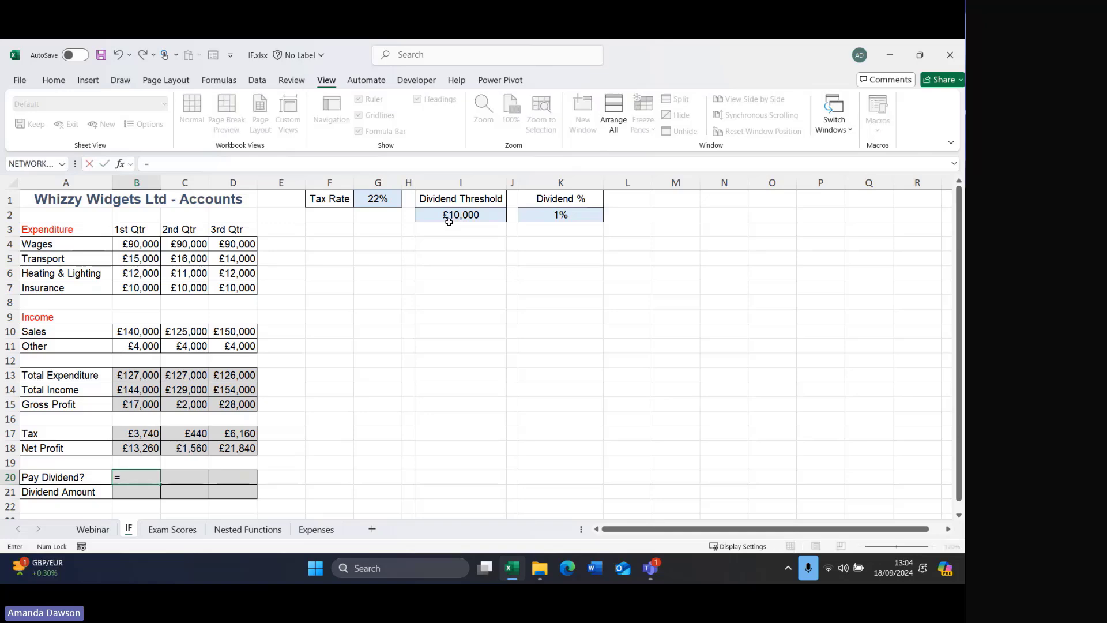
text(if)
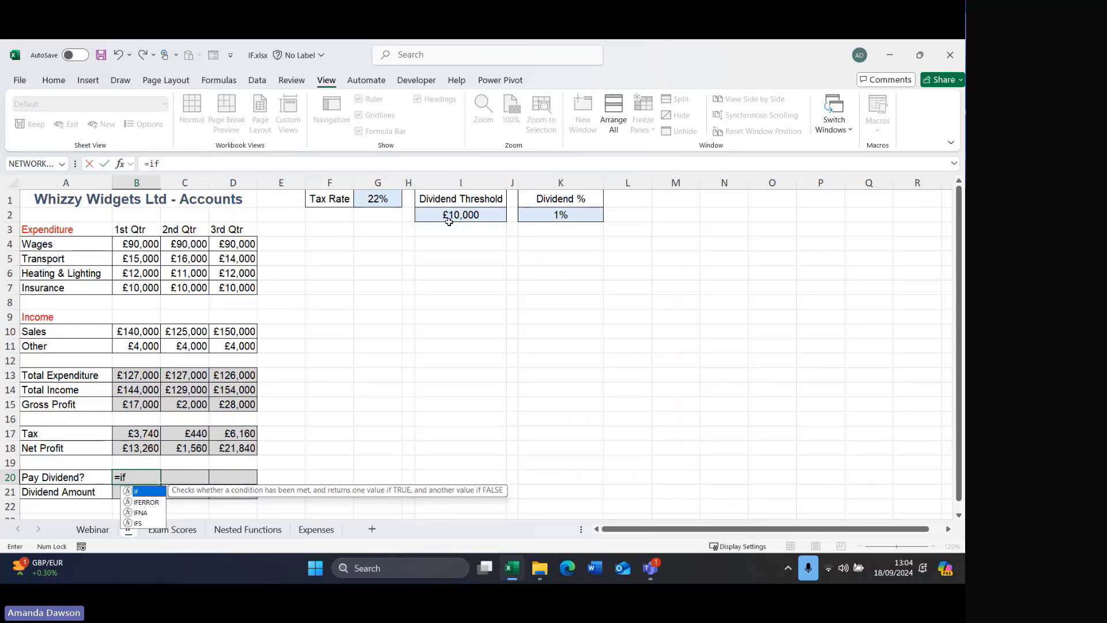
text(()
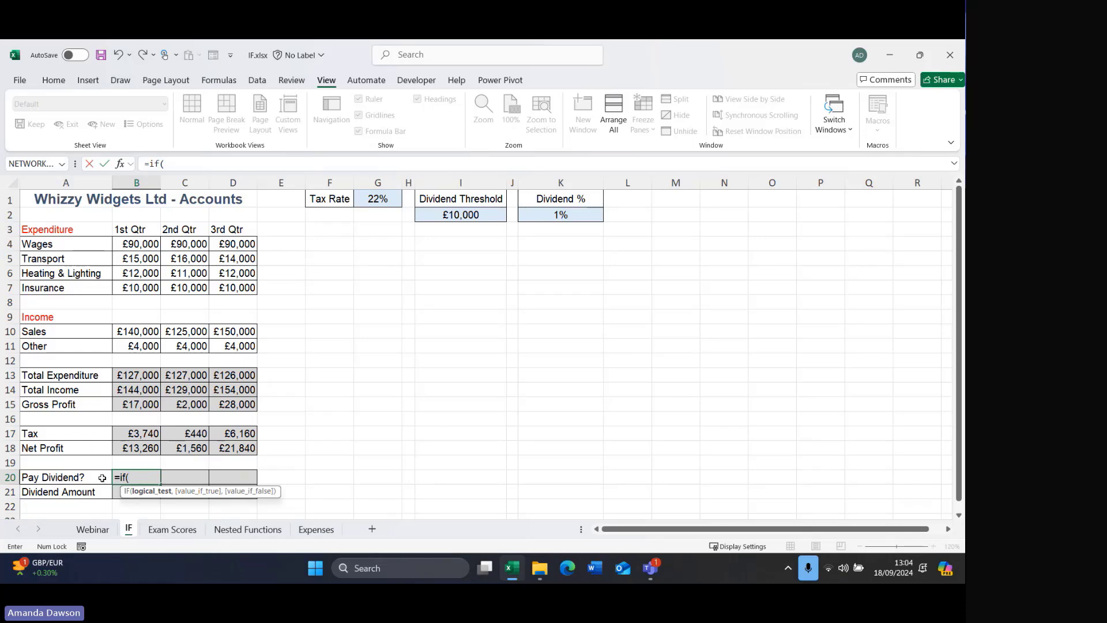
click(135, 450)
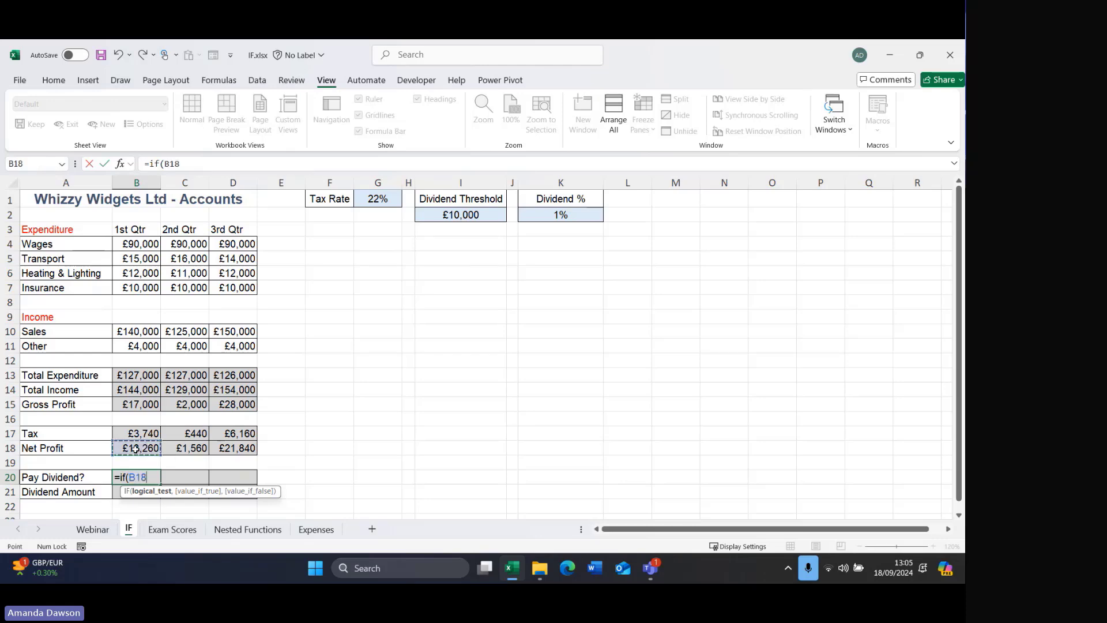
text(>=)
click(461, 217)
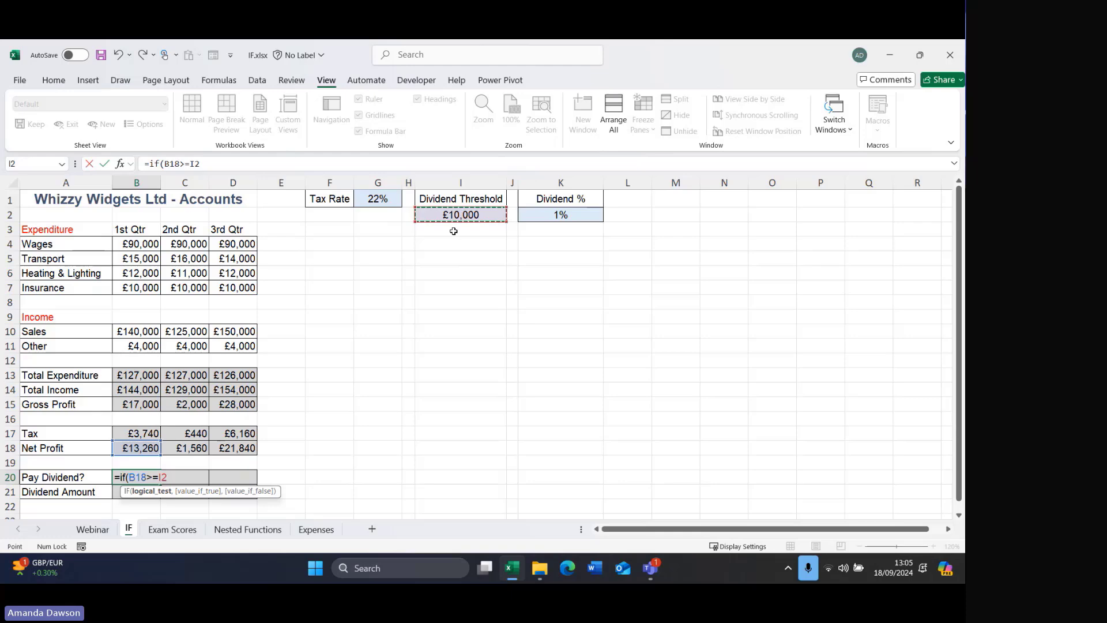
key(F4)
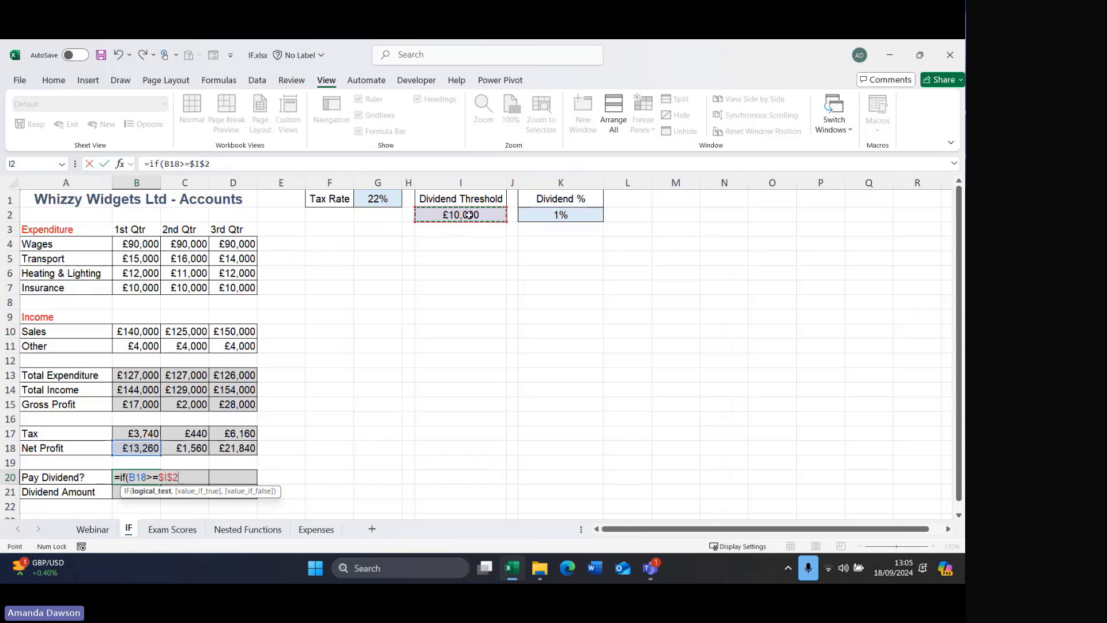
text(,)
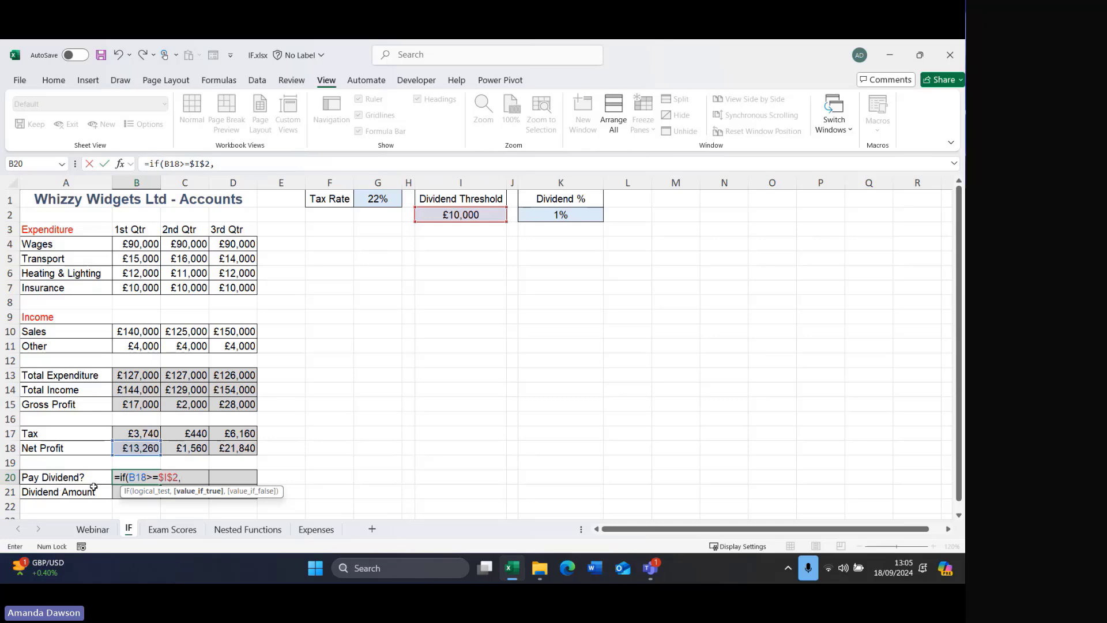
text("Yes",)
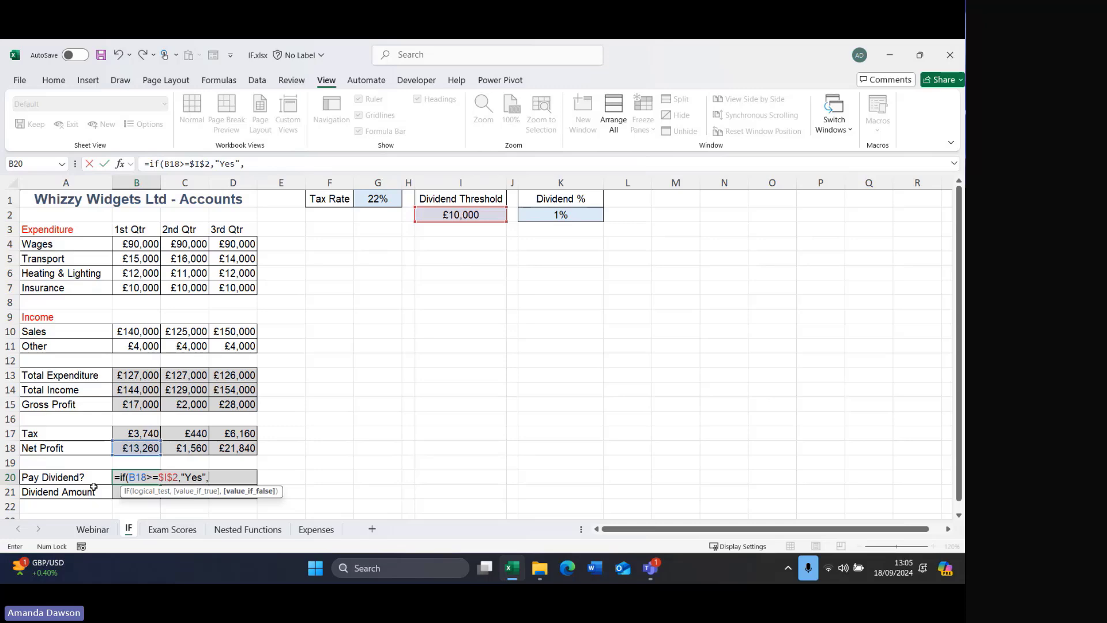
text("No"))
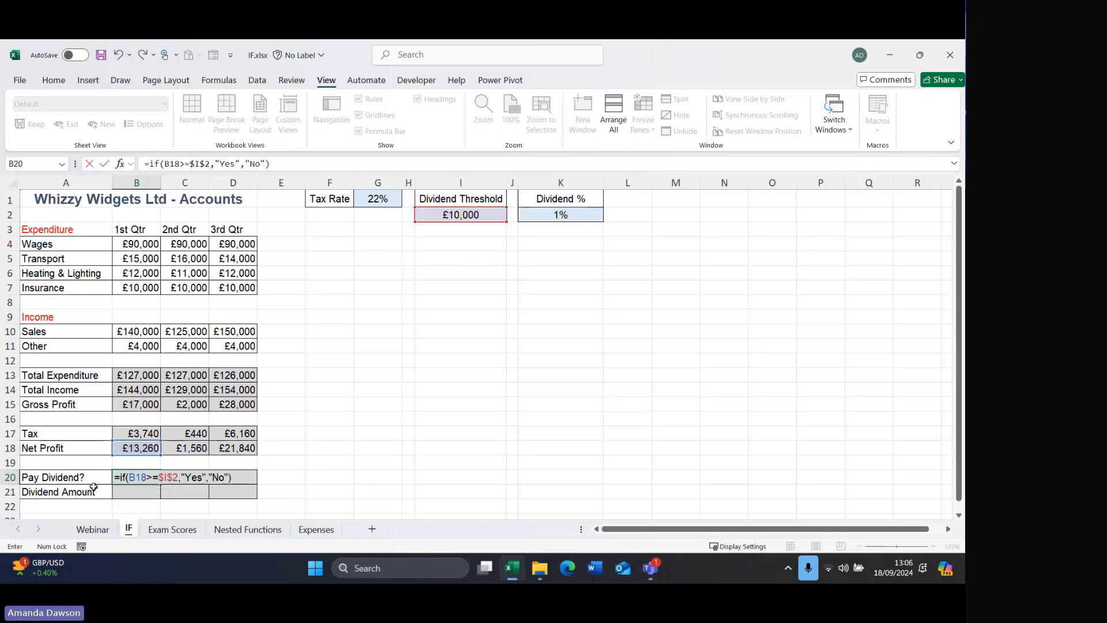
key(Return)
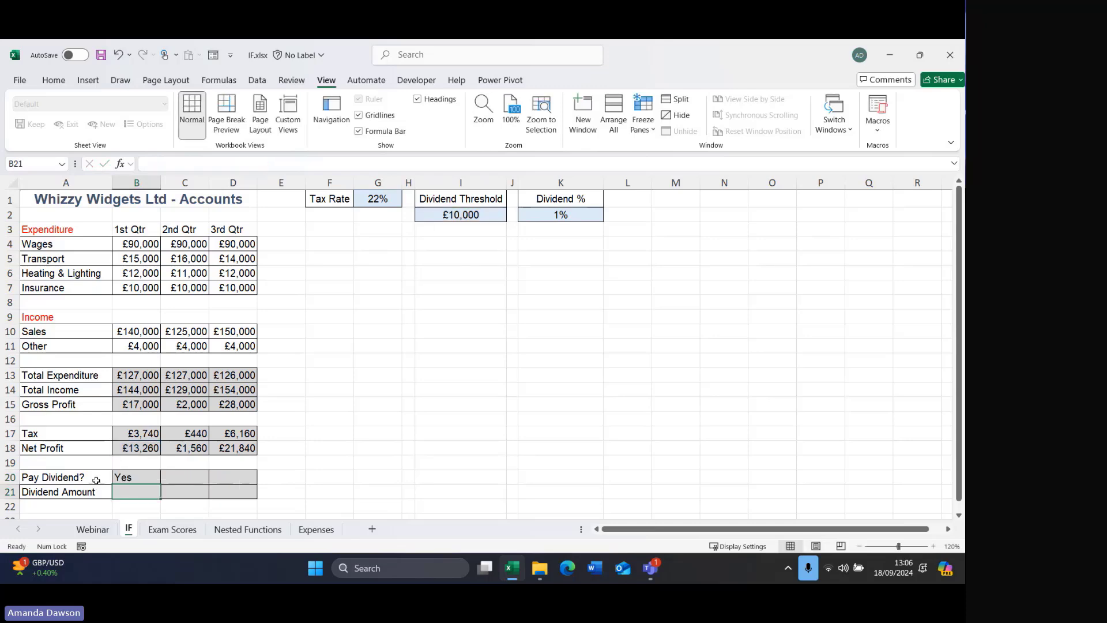
Copy the Pay Dividend? formula from B20 across to D20 and check the formulas in the row.
click(137, 471)
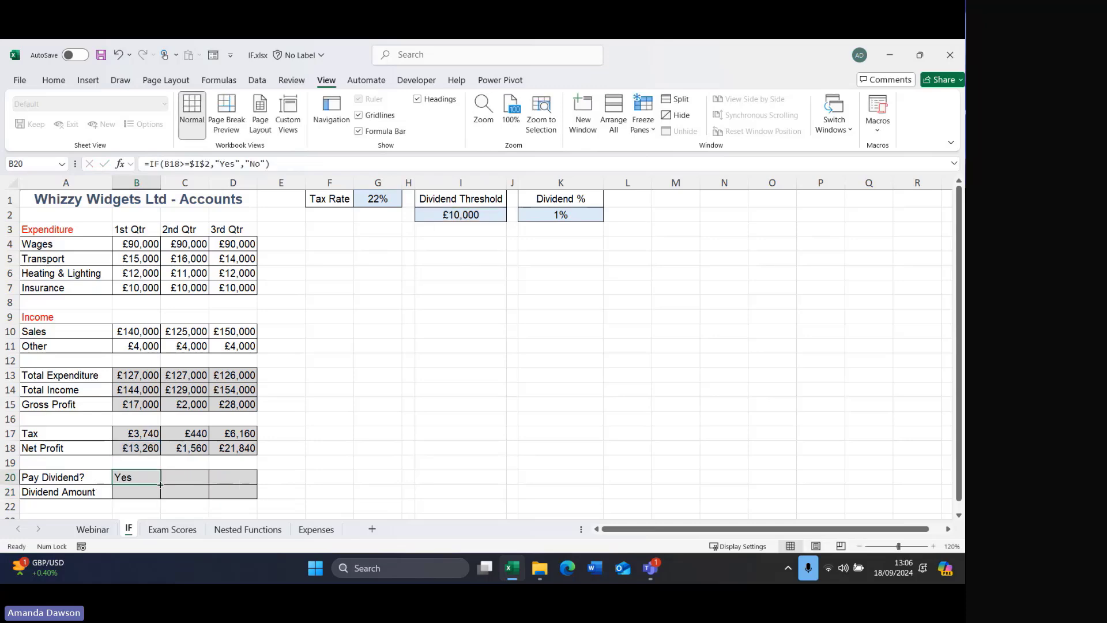
drag(161, 485, 187, 481)
drag(230, 481, 231, 480)
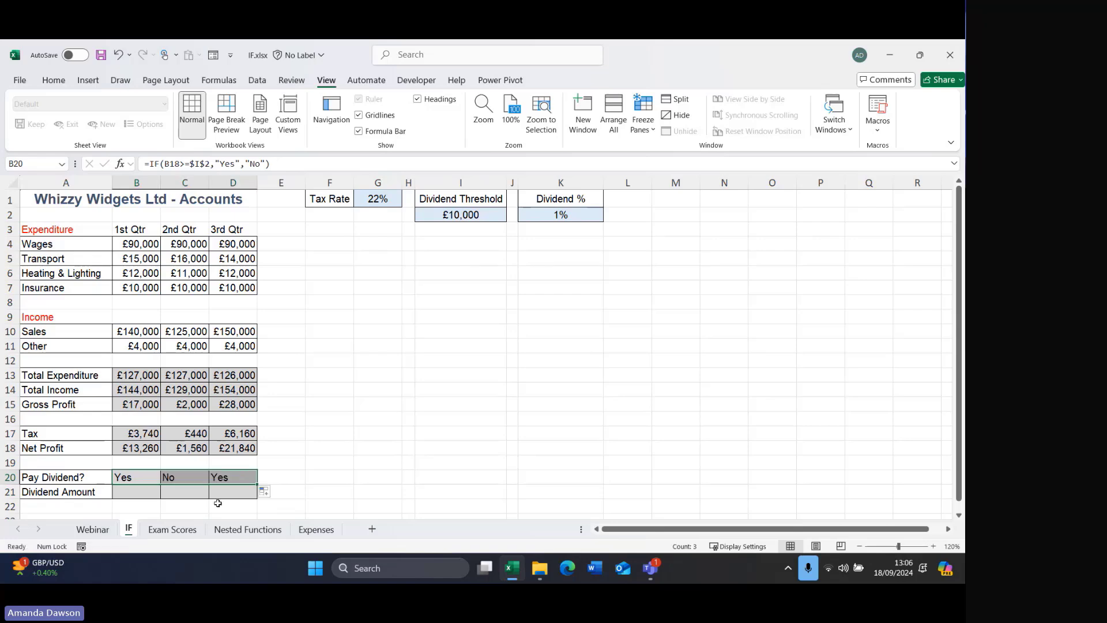
click(138, 480)
click(179, 480)
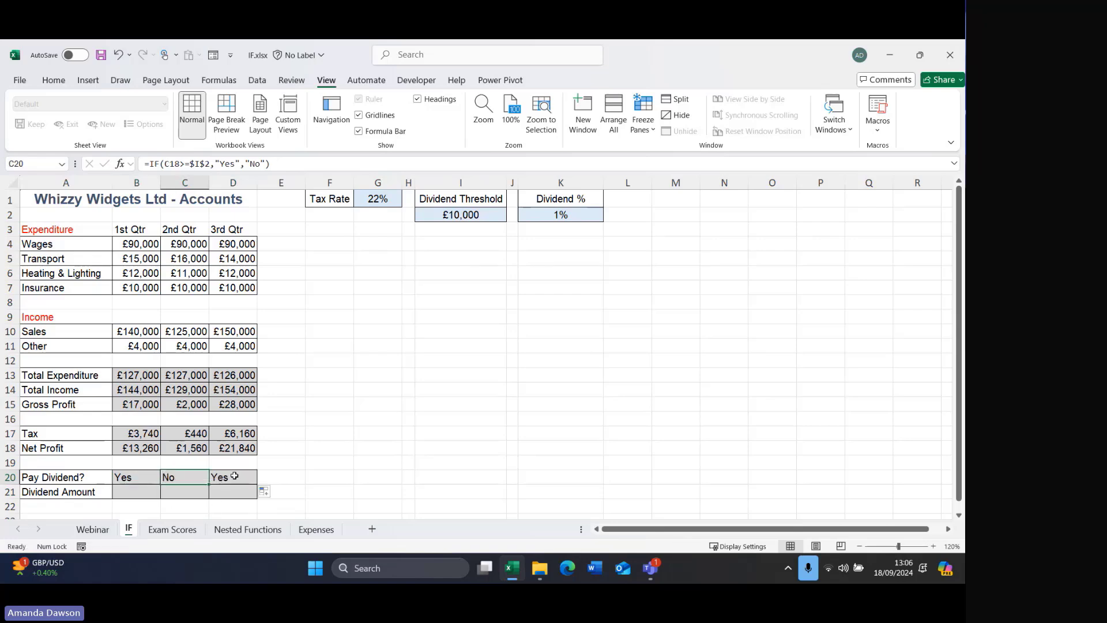
click(234, 476)
Start an IF formula in B21 for the Dividend Amount with the logical test B18>=$I$2.
click(144, 493)
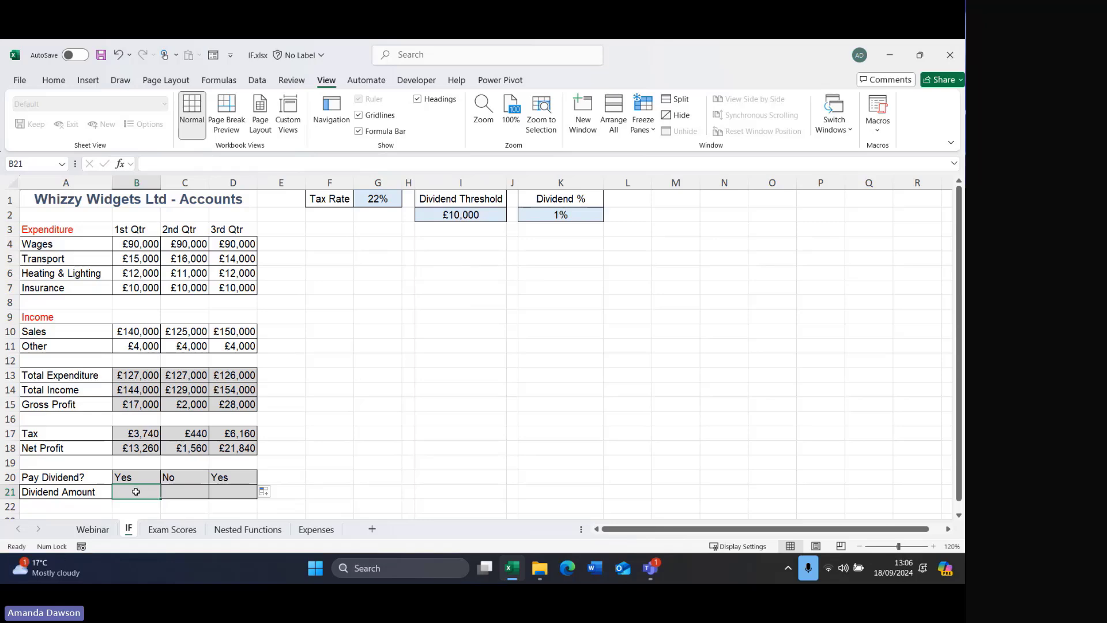
text(=if)
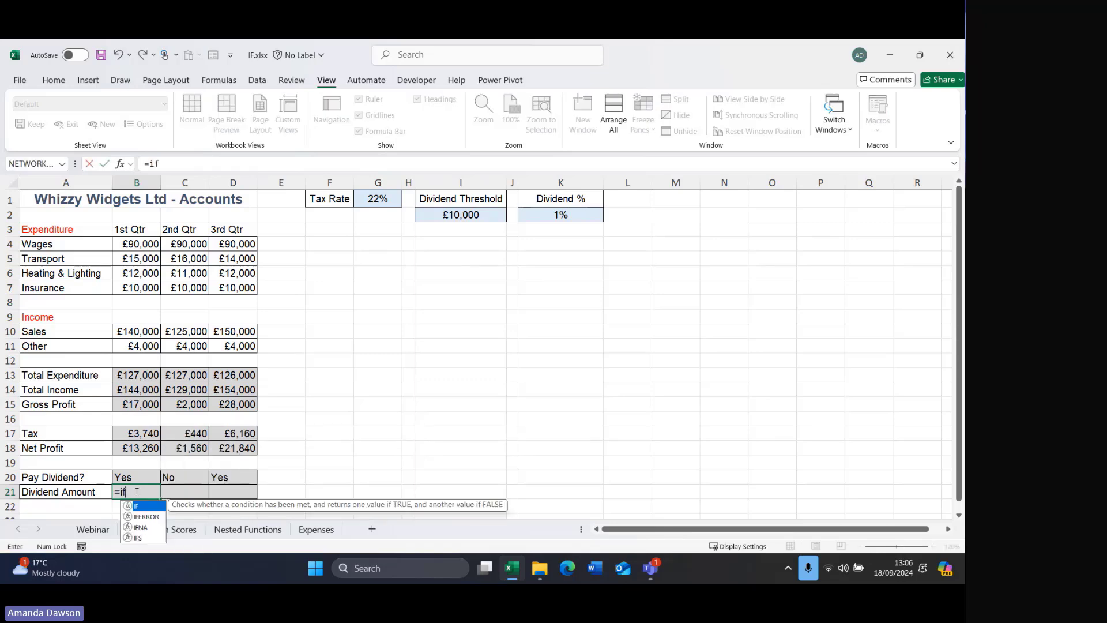
text(()
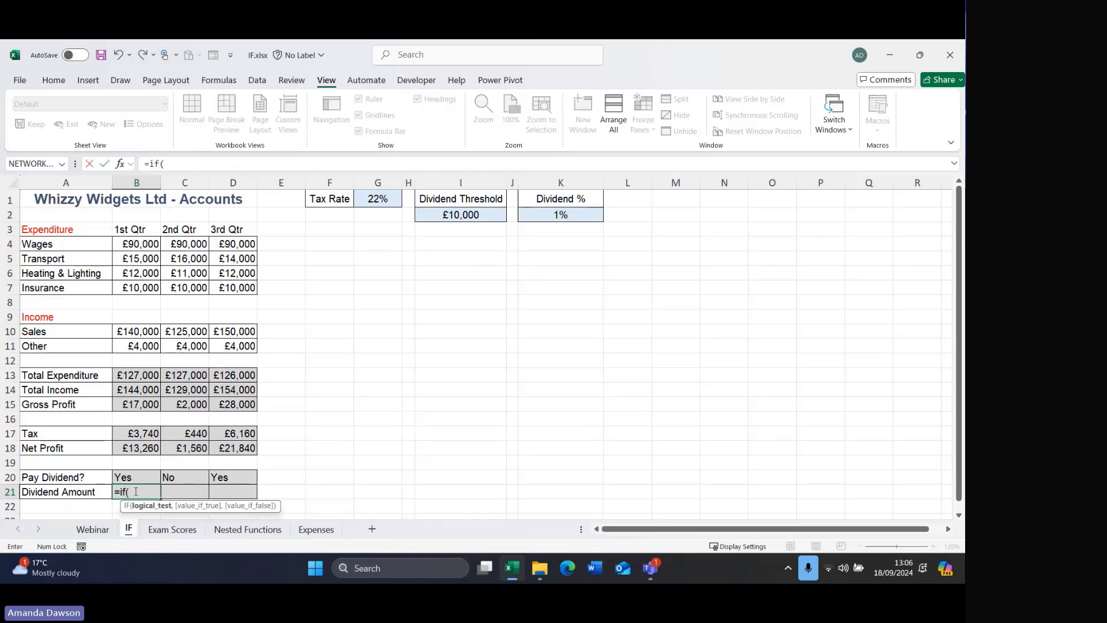
click(135, 447)
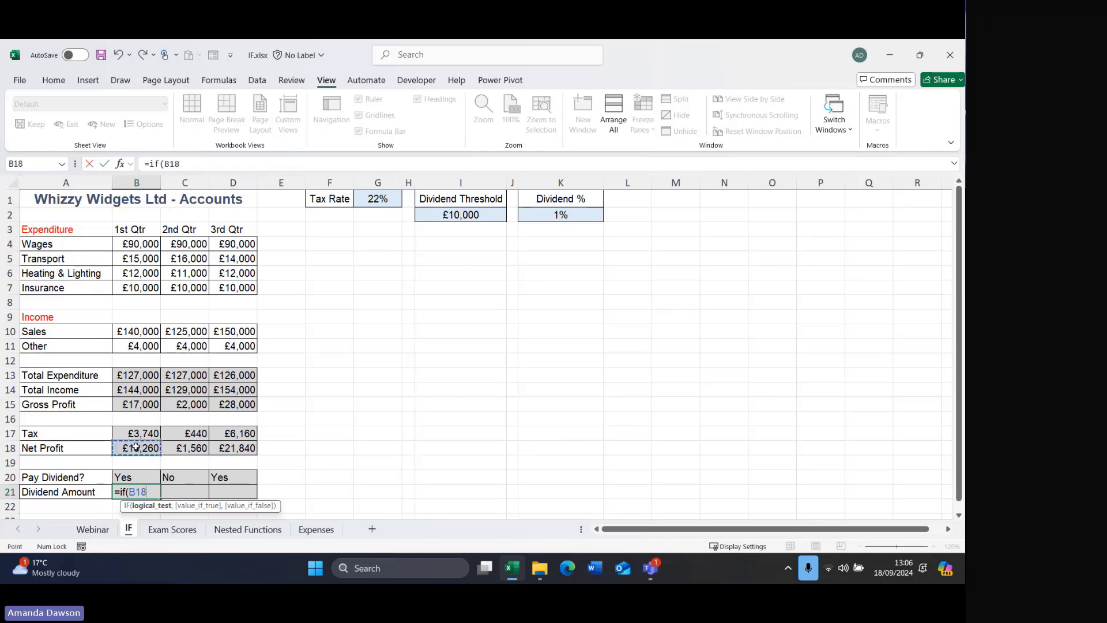
text(>=)
click(471, 216)
key(F4)
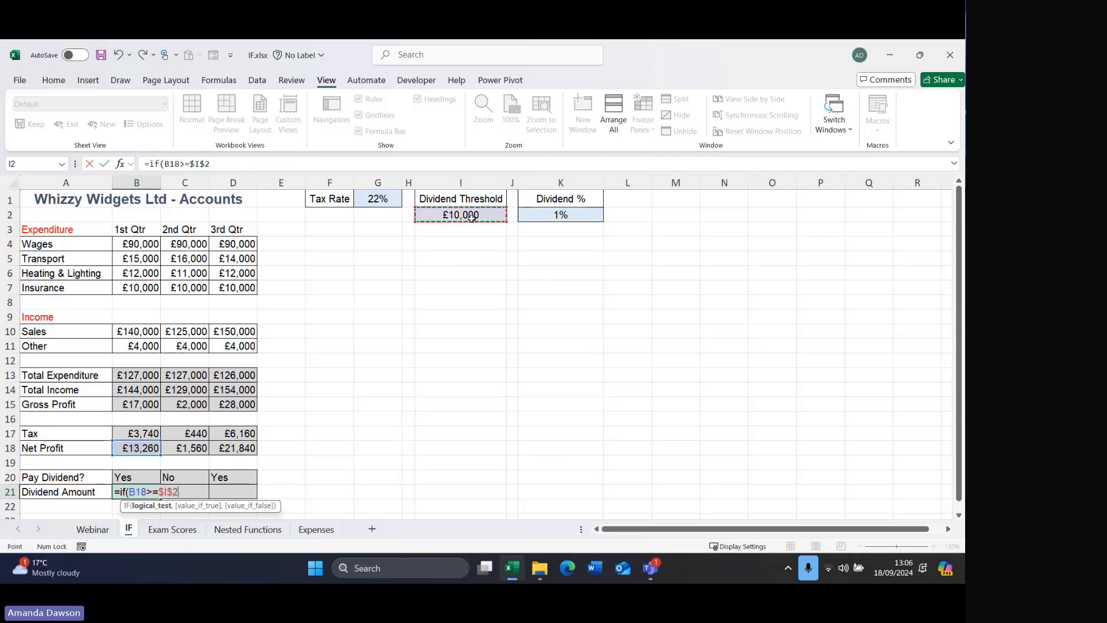
text(,)
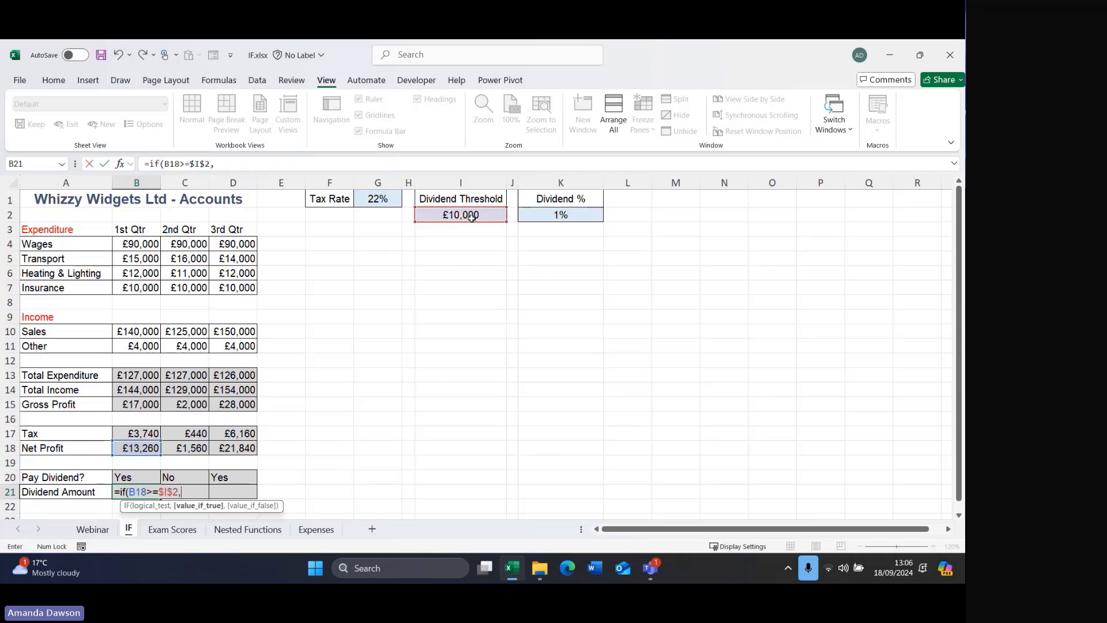
Complete the B21 formula with B18*$K$2 as the value if true and 0 as the value if false.
click(136, 450)
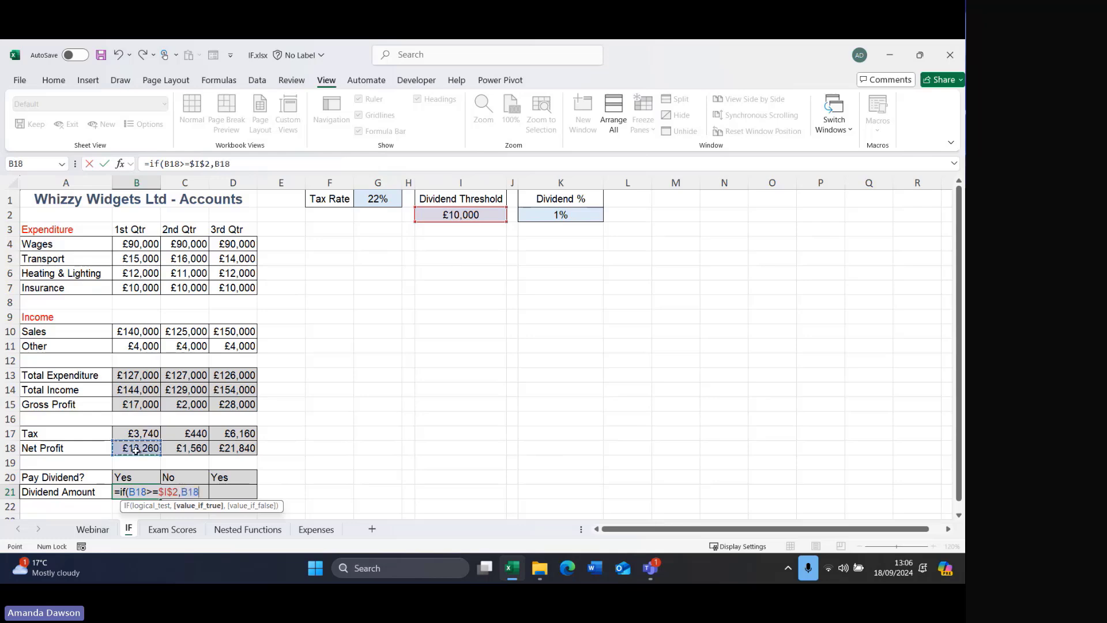
text(*)
click(575, 215)
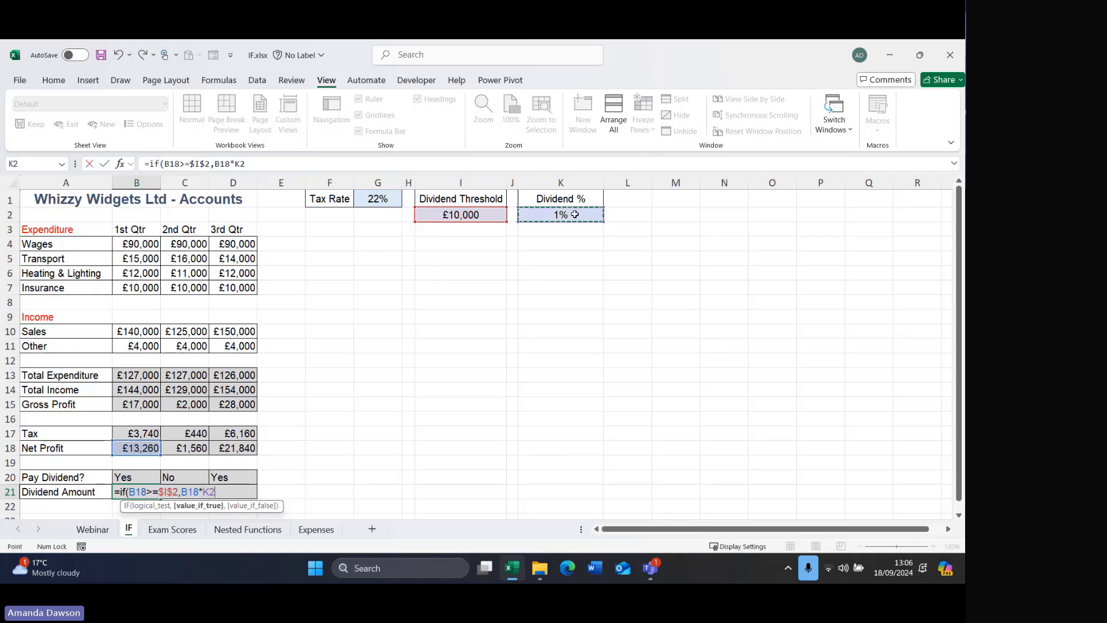
key(F4)
text(,)
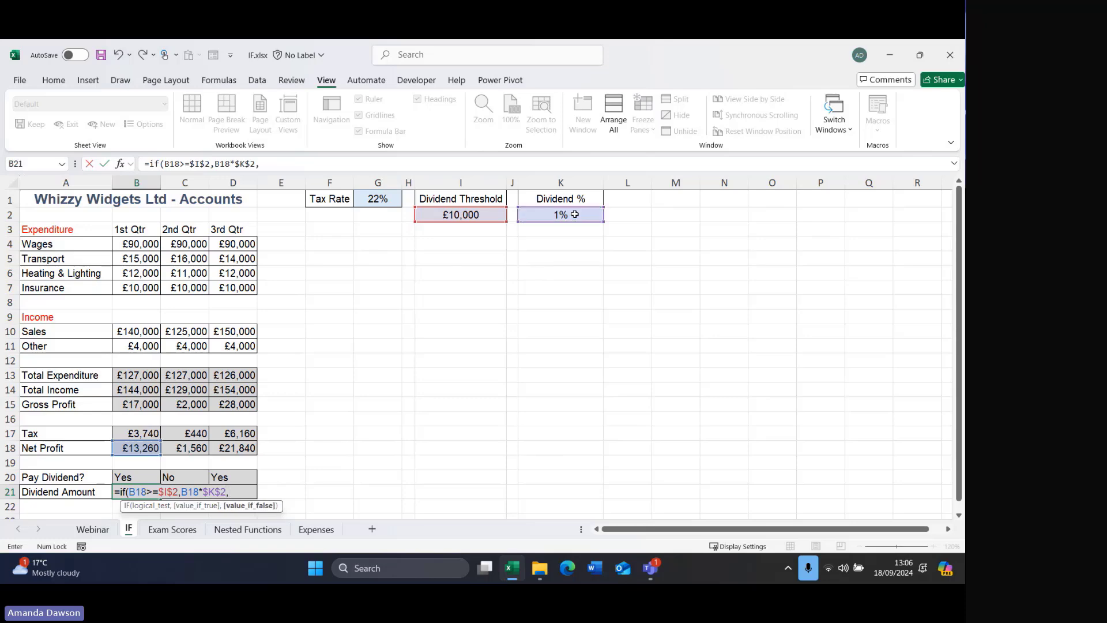
text(0))
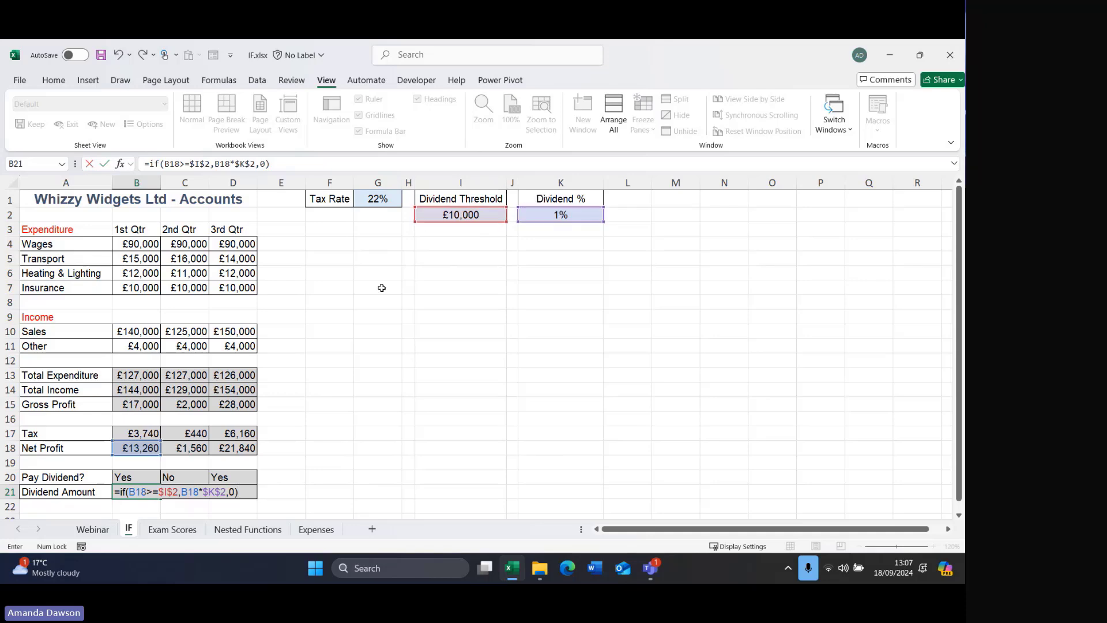
key(Return)
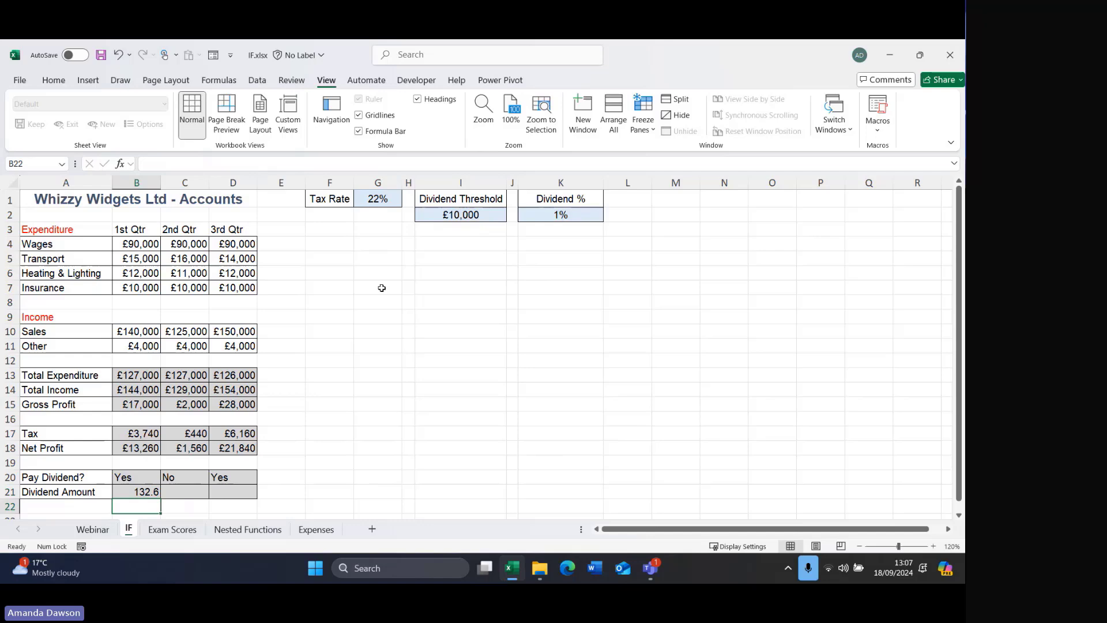
Copy the Dividend Amount formula from B21 across to D21 and check the copied formulas.
click(150, 493)
drag(161, 498, 242, 499)
click(188, 498)
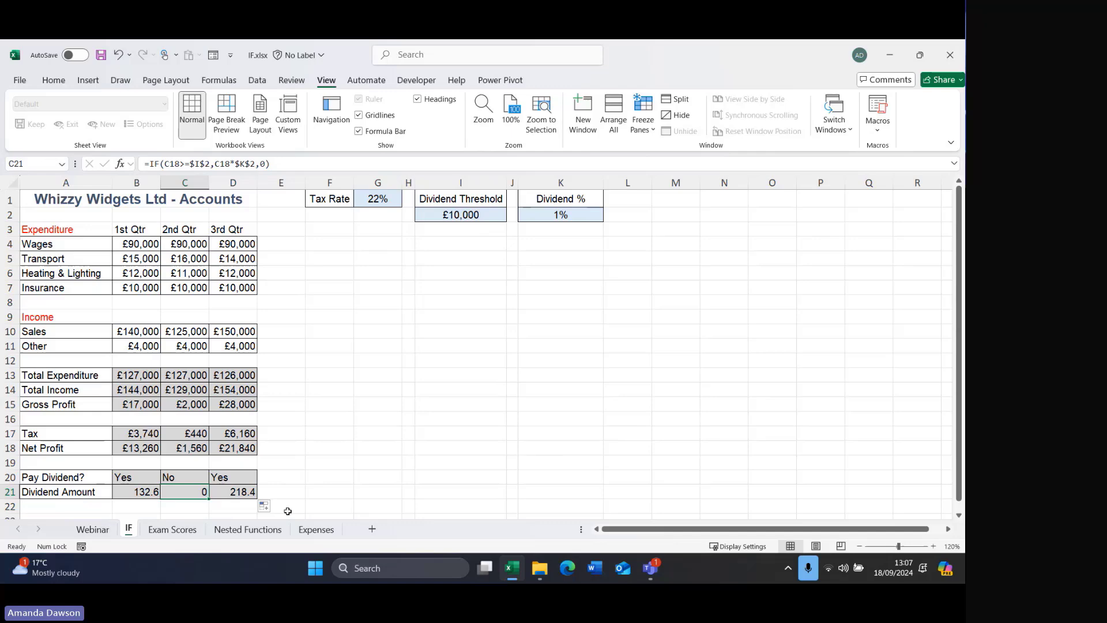
click(245, 494)
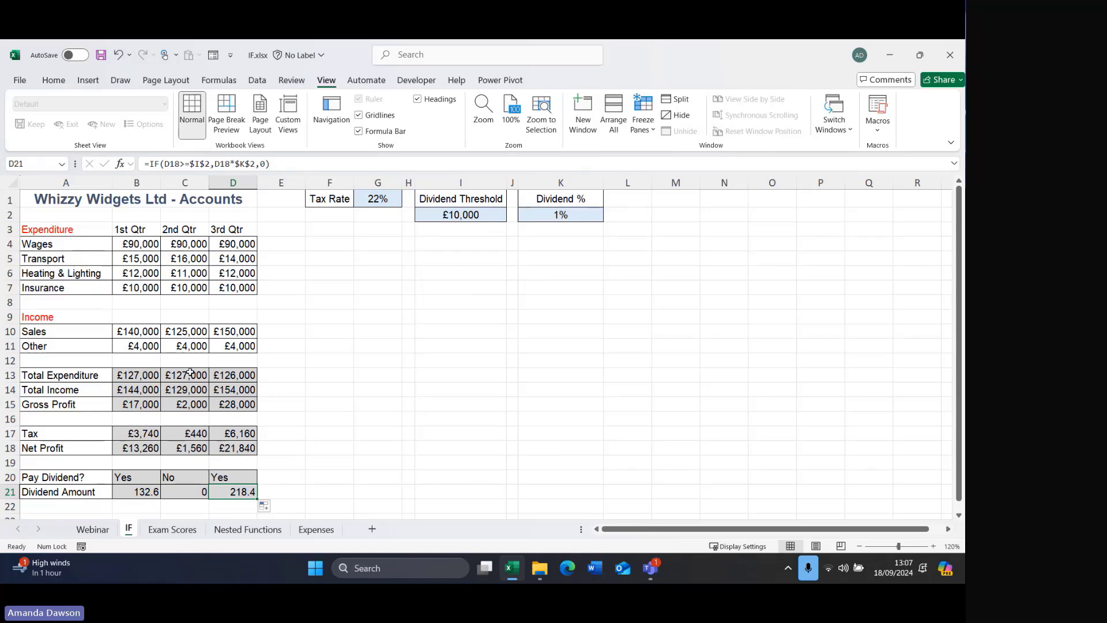
Examine the logical test, value-if-true and value-if-false arguments of the IF formula in B21.
click(142, 491)
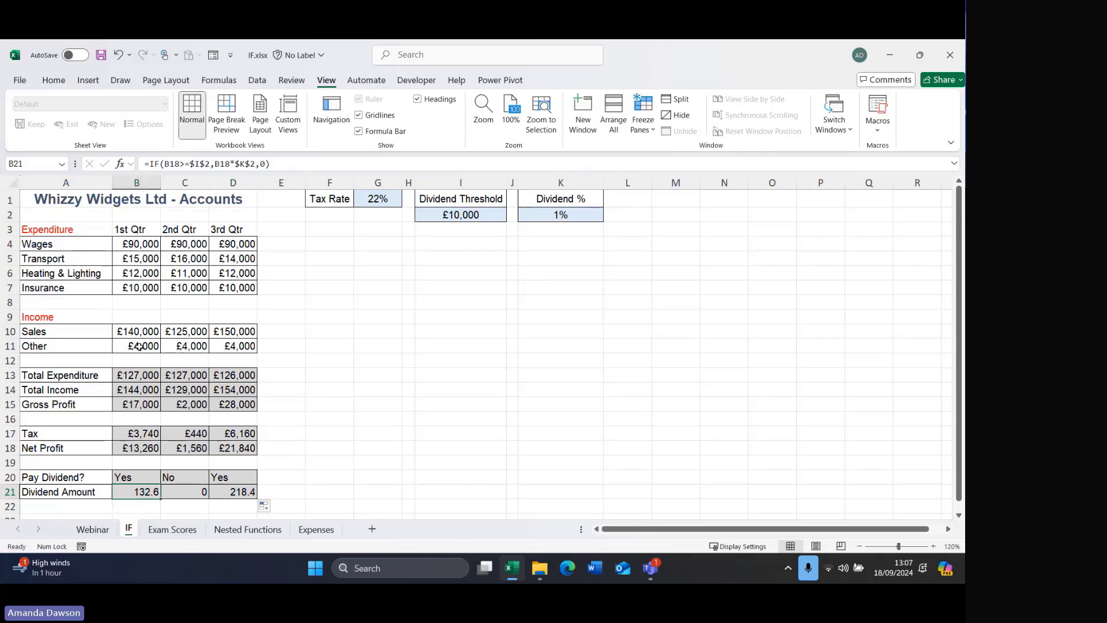
click(193, 163)
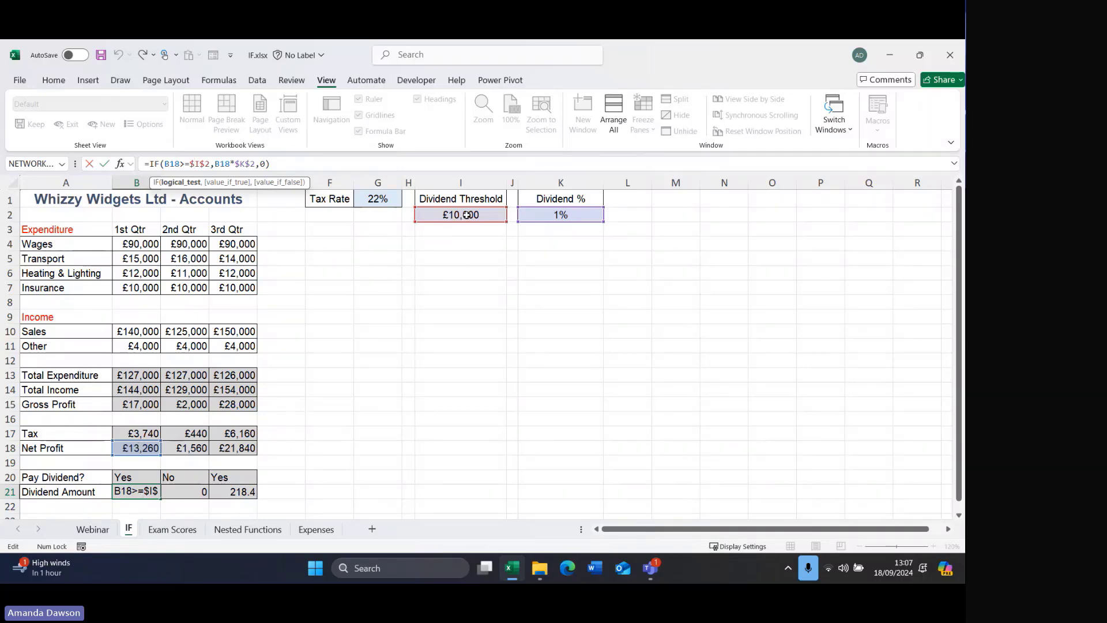
click(176, 182)
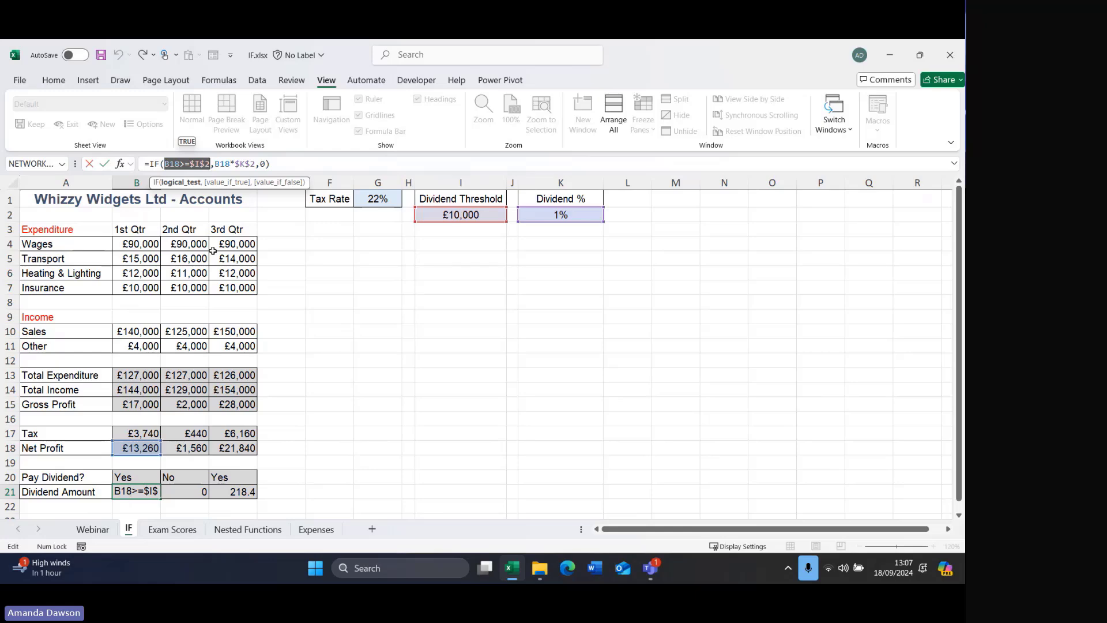
click(241, 184)
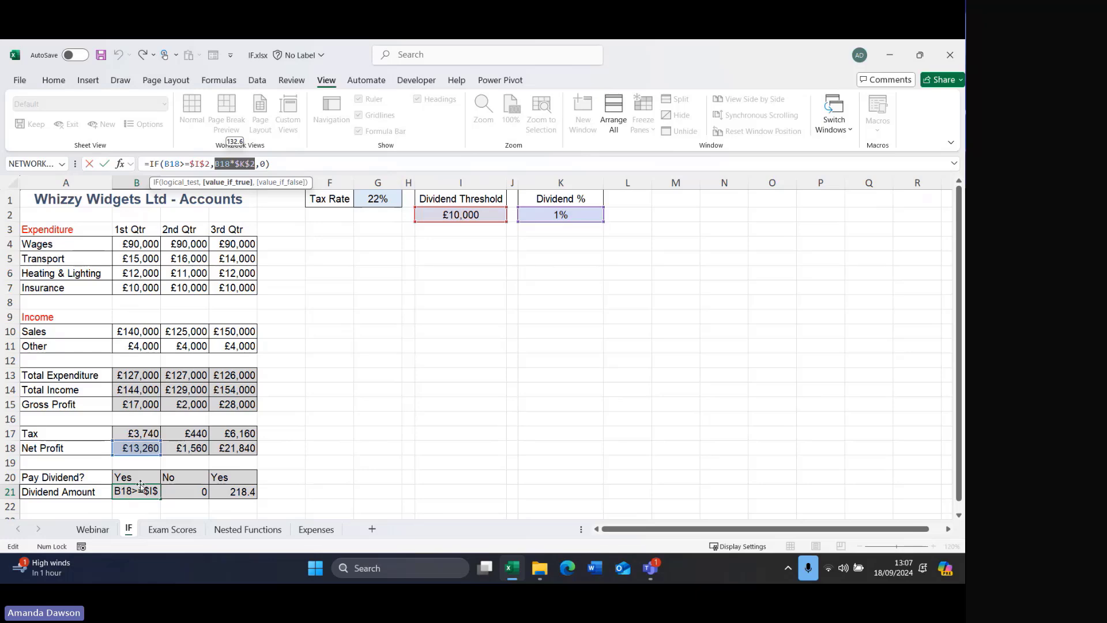
click(276, 184)
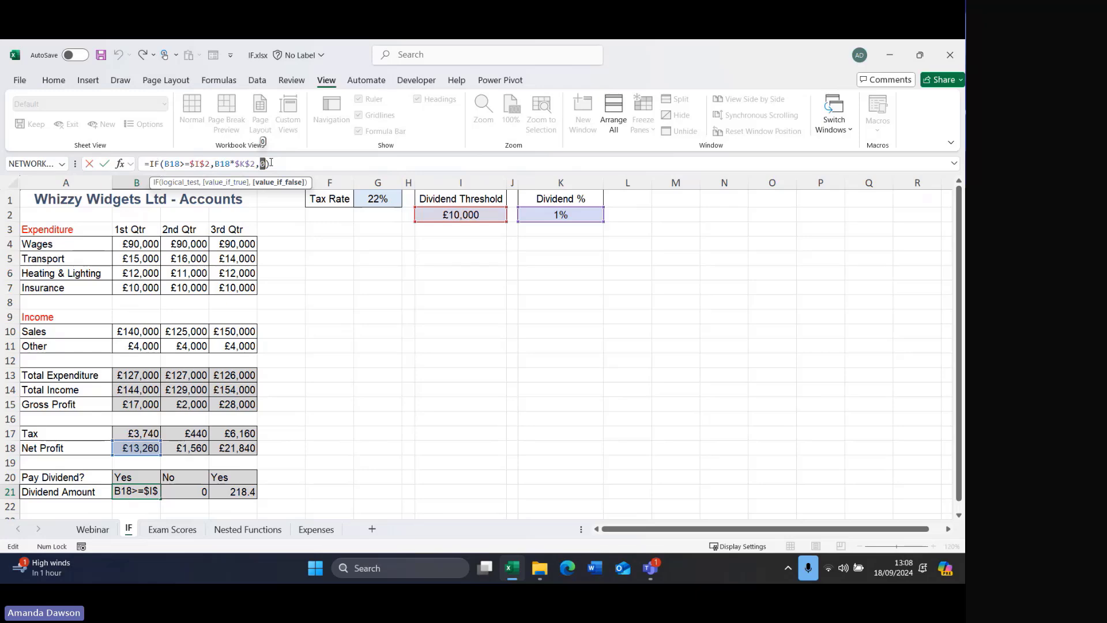
key(Return)
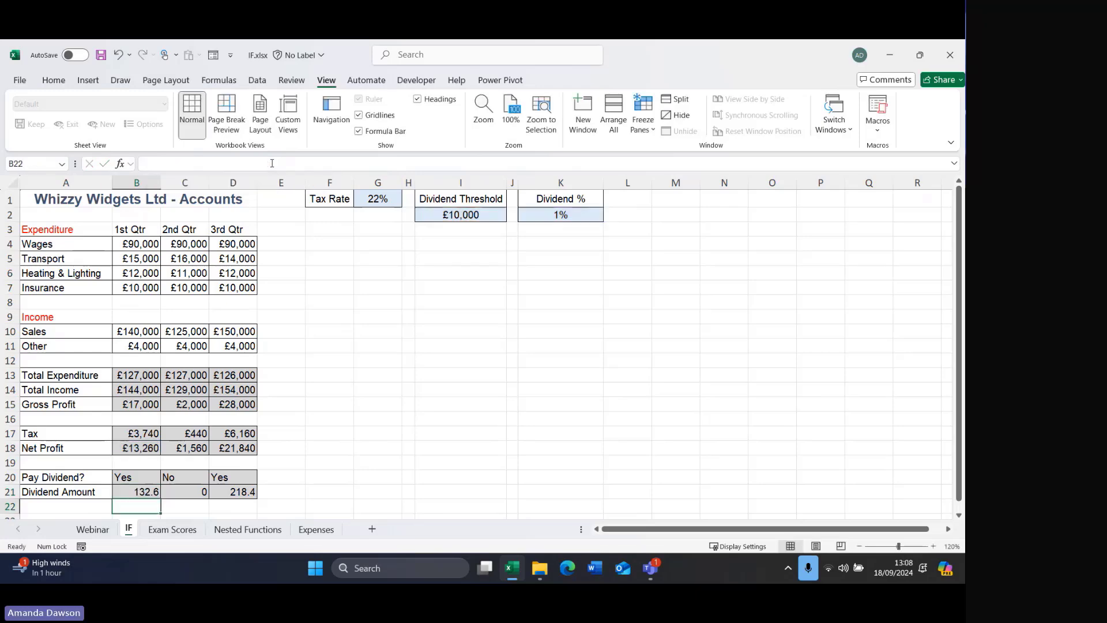
On the Exam Scores sheet, start an IF formula in D2 with the logical test C2>70.
click(172, 529)
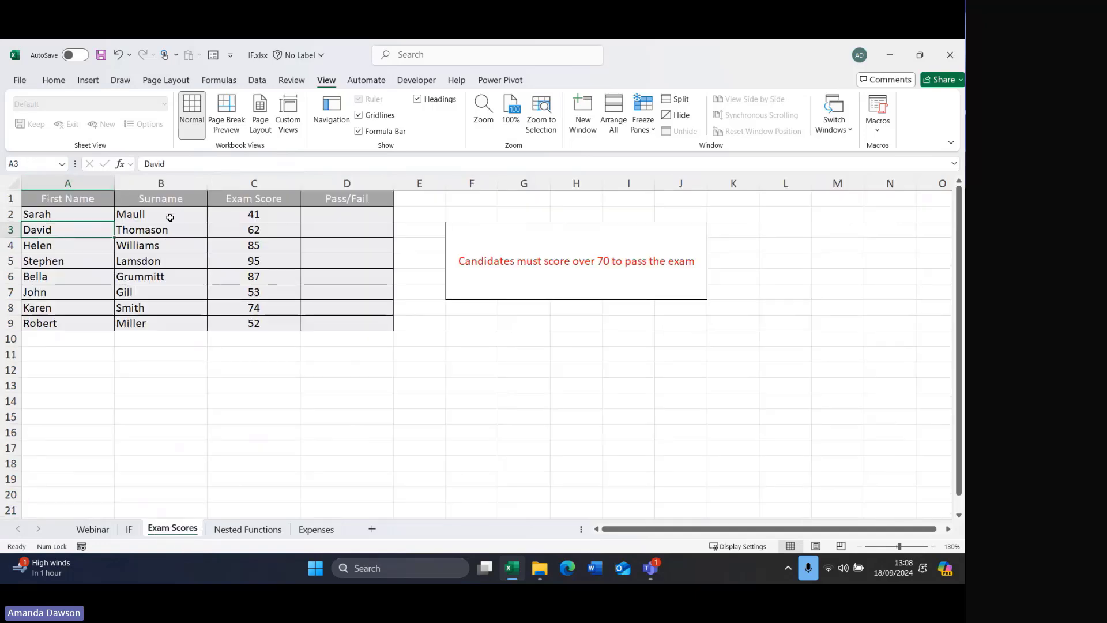
click(350, 210)
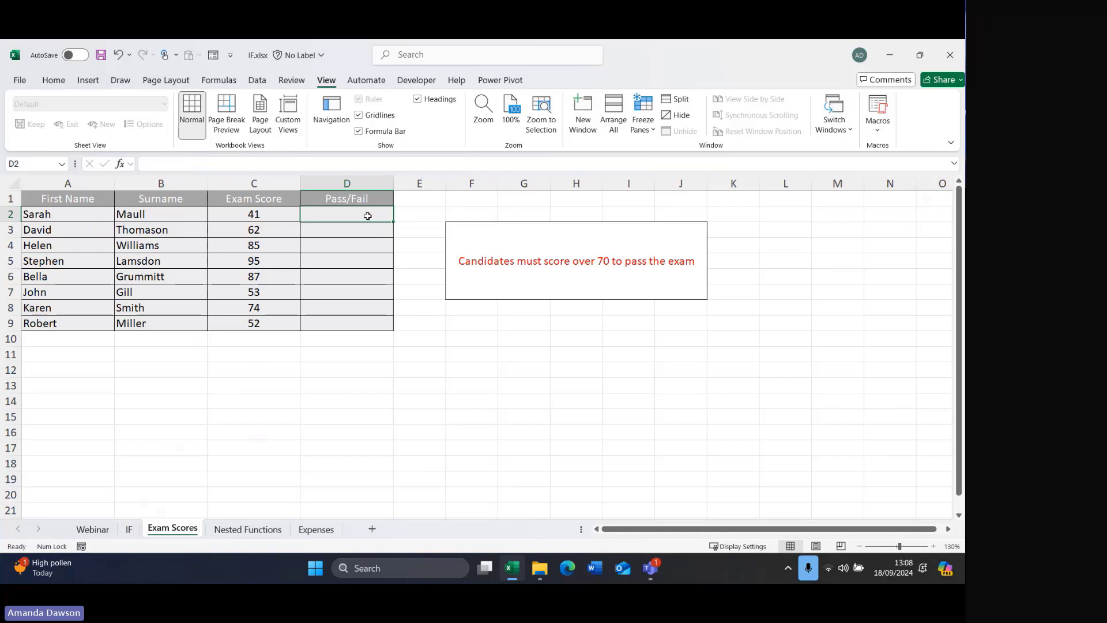
text(=if)
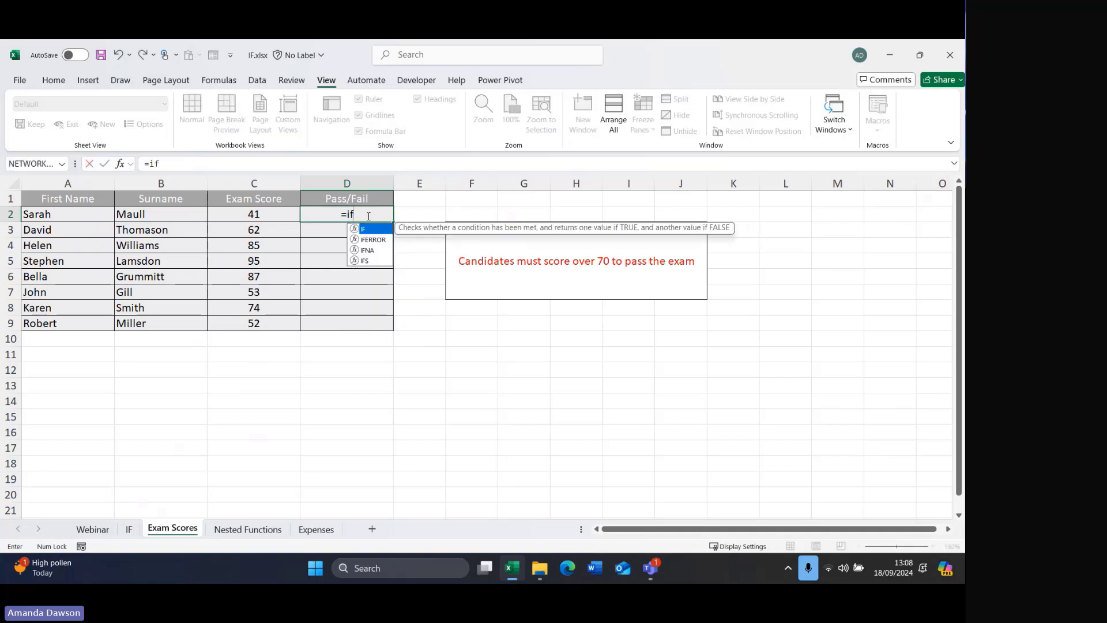
text(()
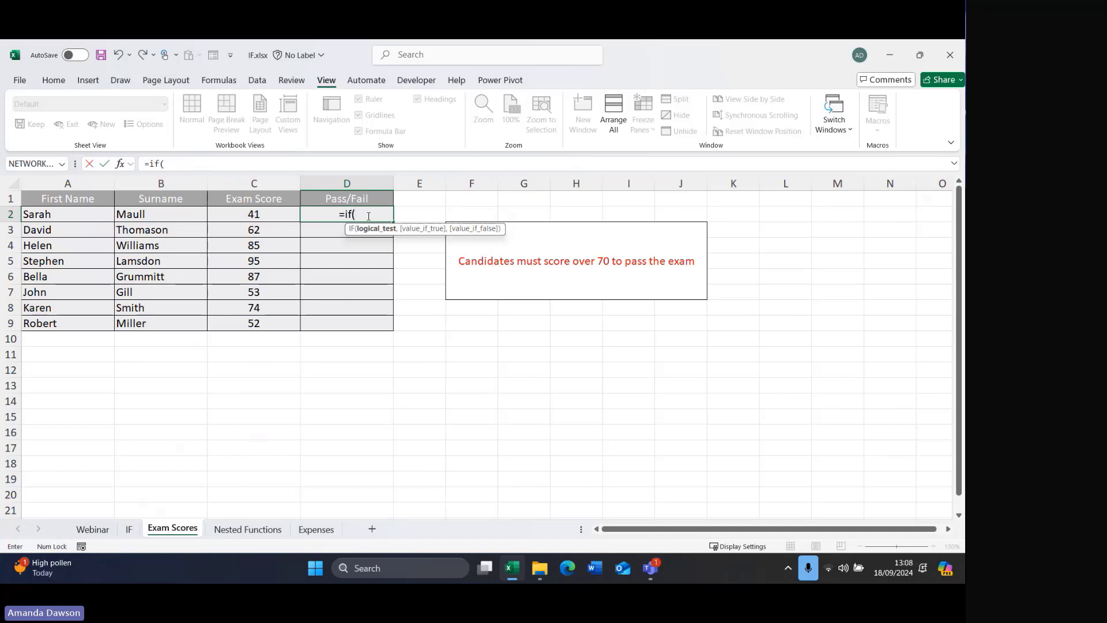
click(257, 213)
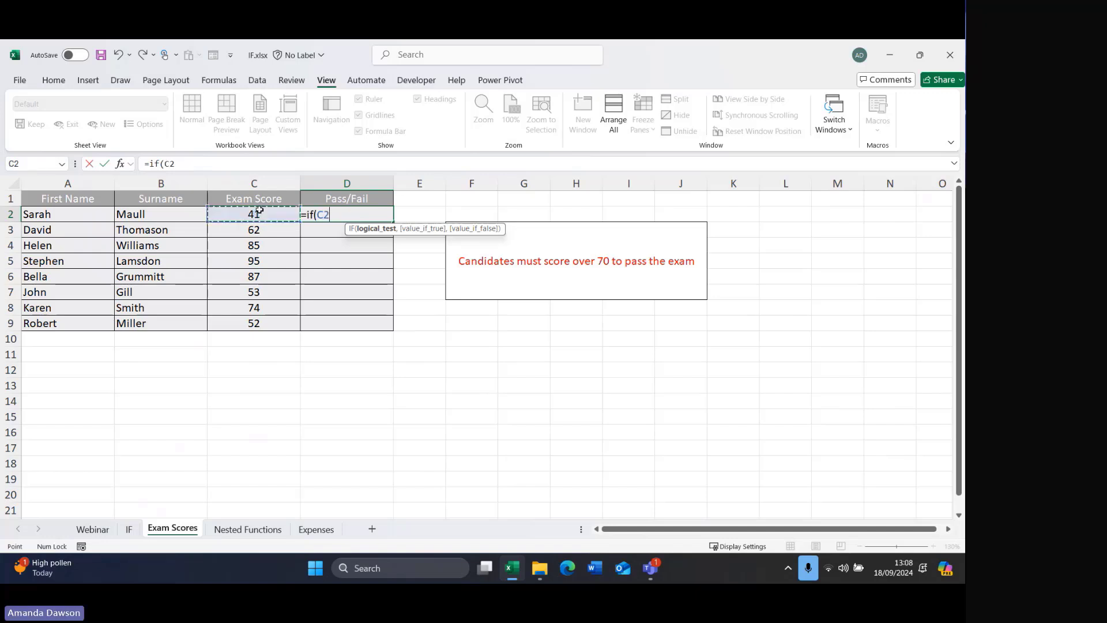
text(>)
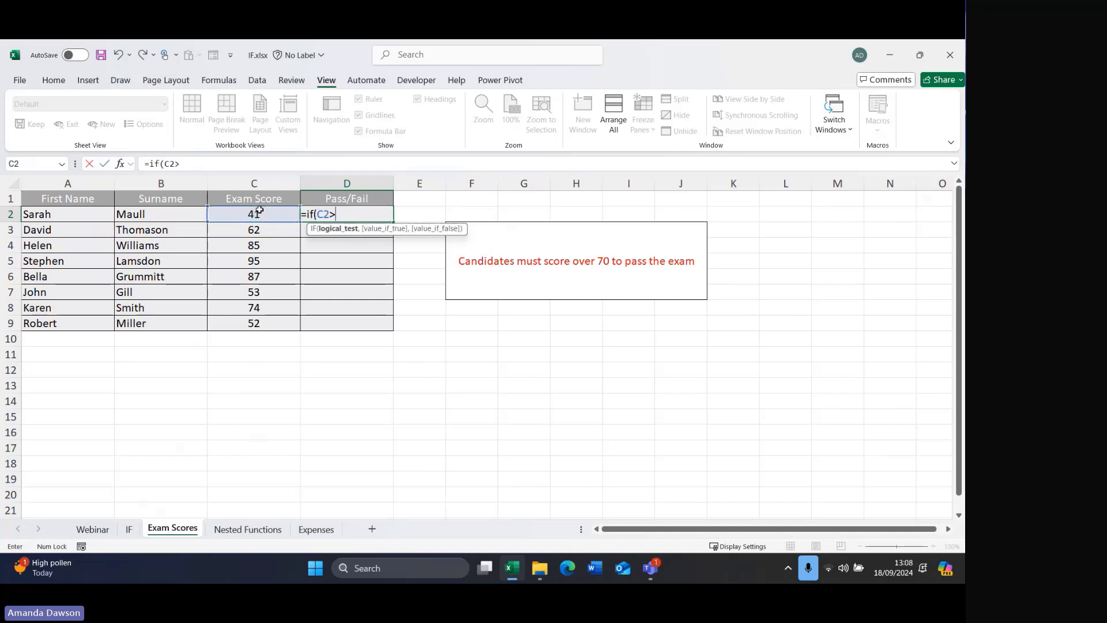
text(70)
text(,)
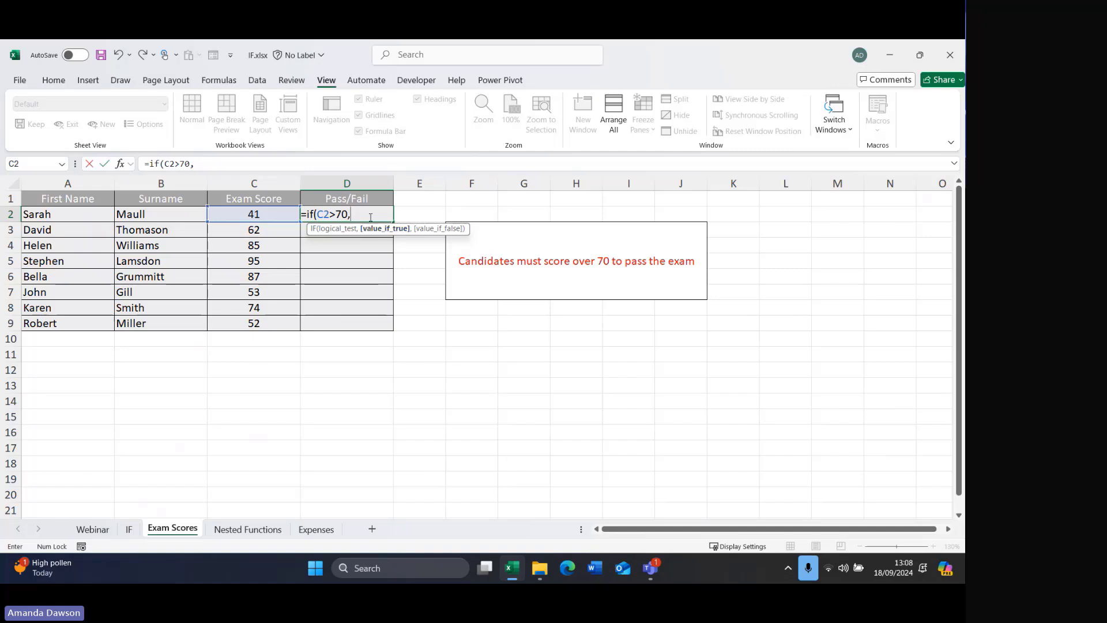
Complete the D2 formula with "Pass" as the value if true and "Fail" as the value if false.
text("Pass",)
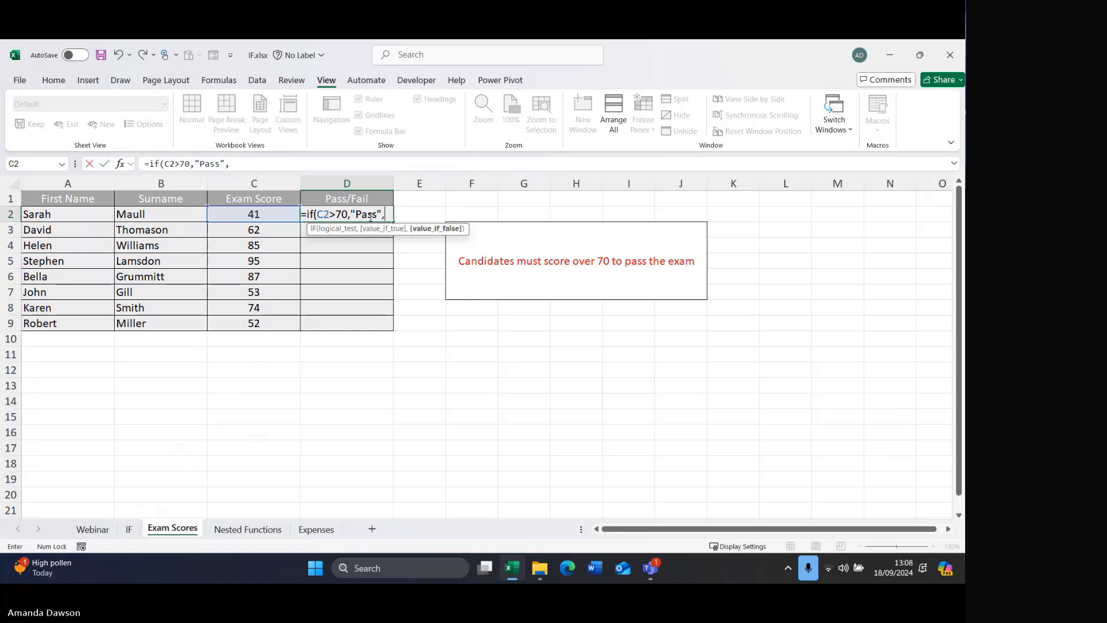
text(")
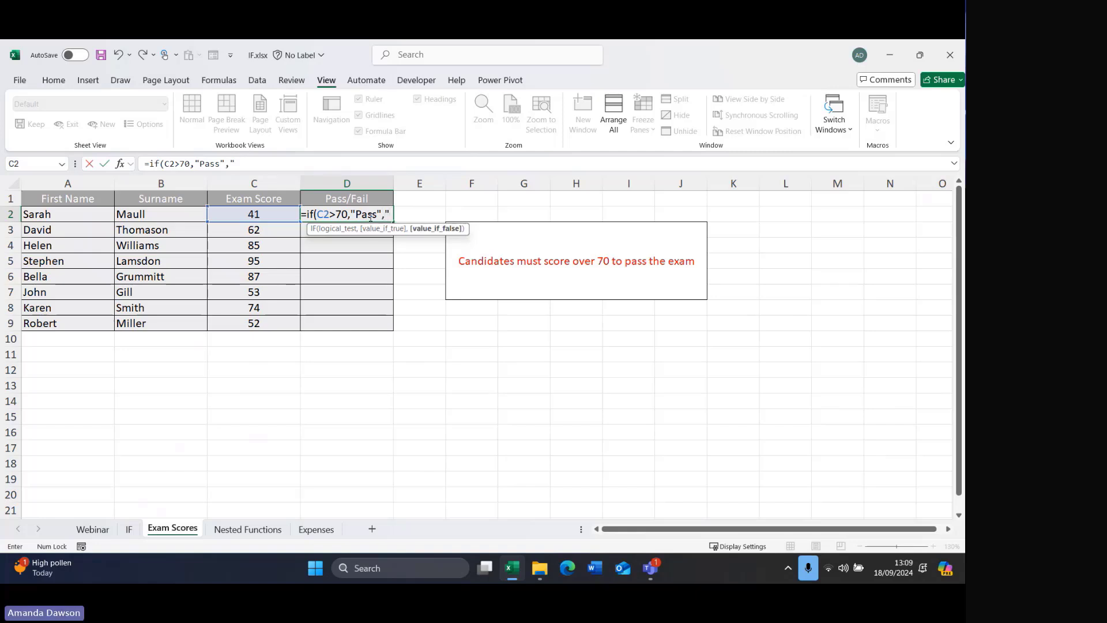
text(Fail")
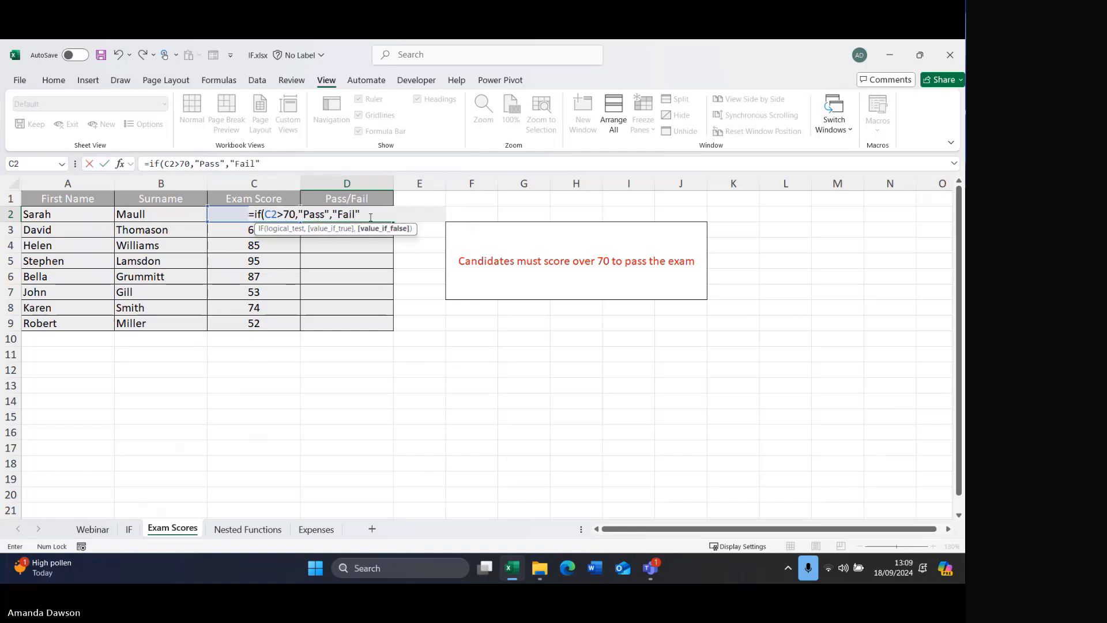
text())
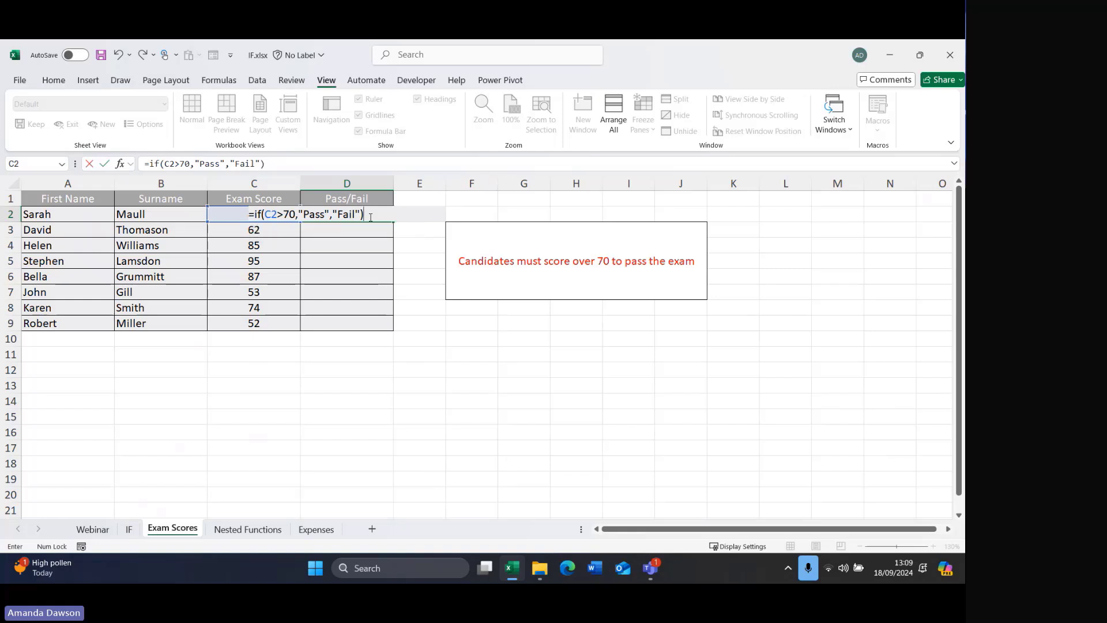
key(Return)
Copy the Pass/Fail formula from D2 down to D9 and check the results against the exam scores.
click(370, 217)
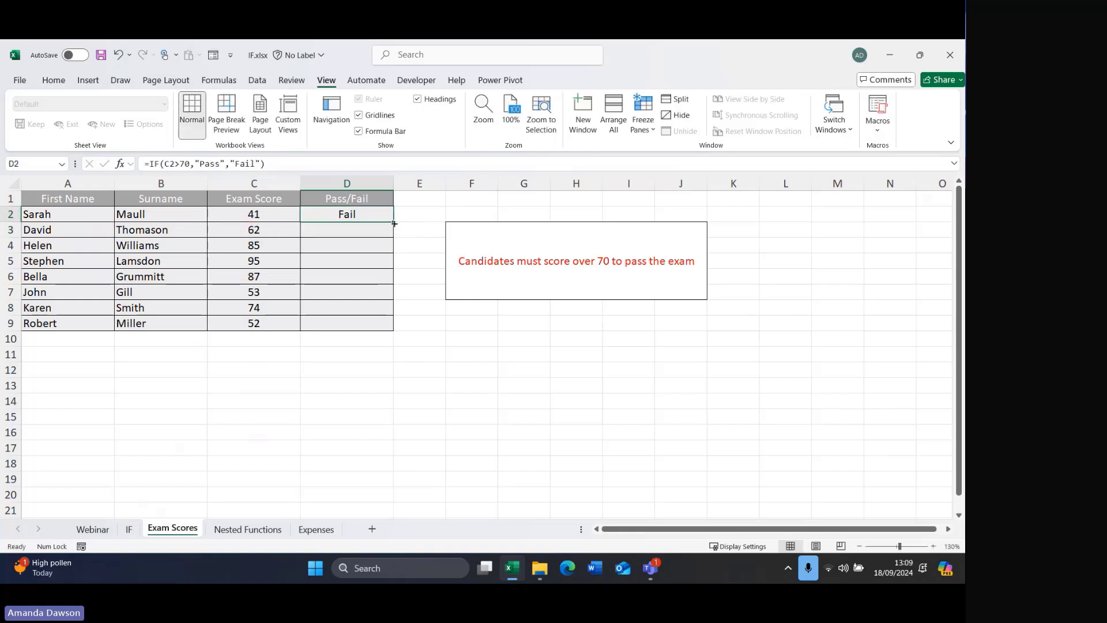
drag(393, 222, 402, 326)
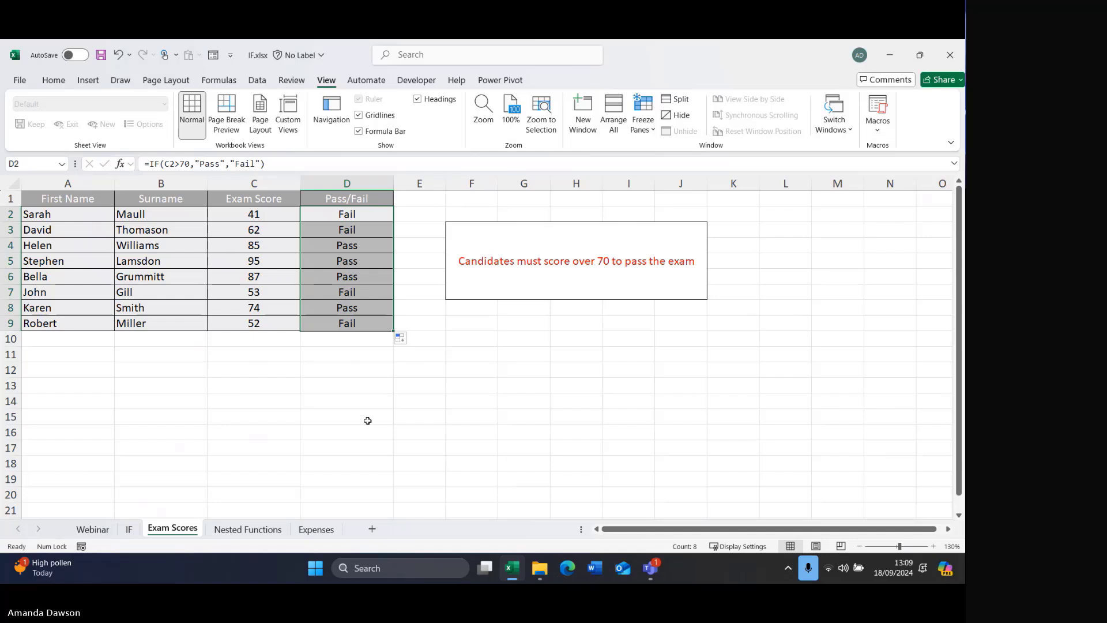
click(333, 213)
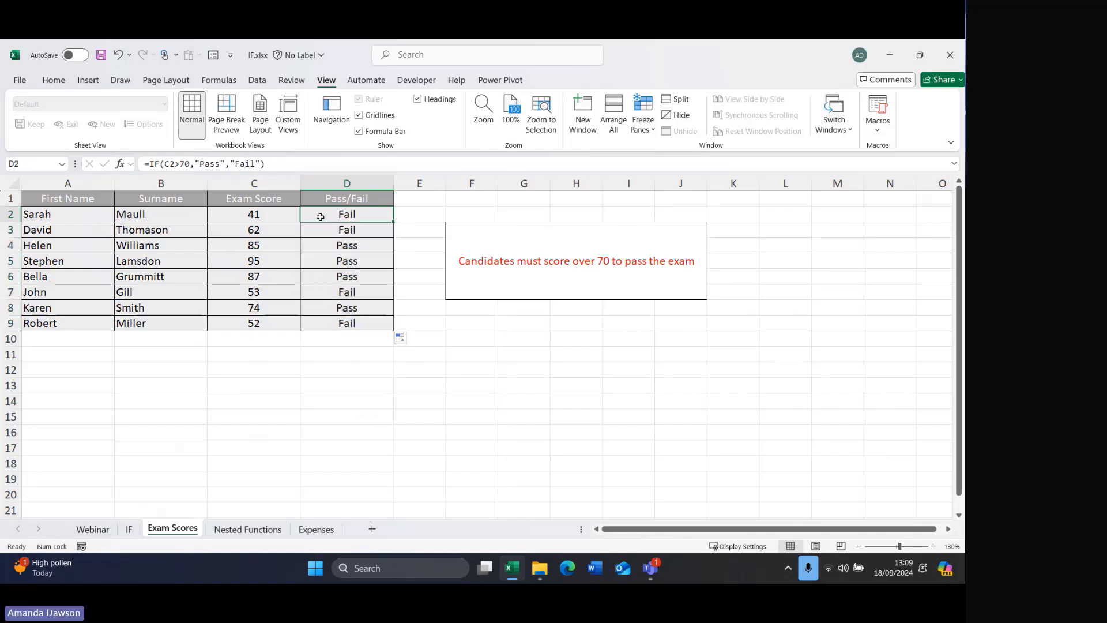
click(270, 214)
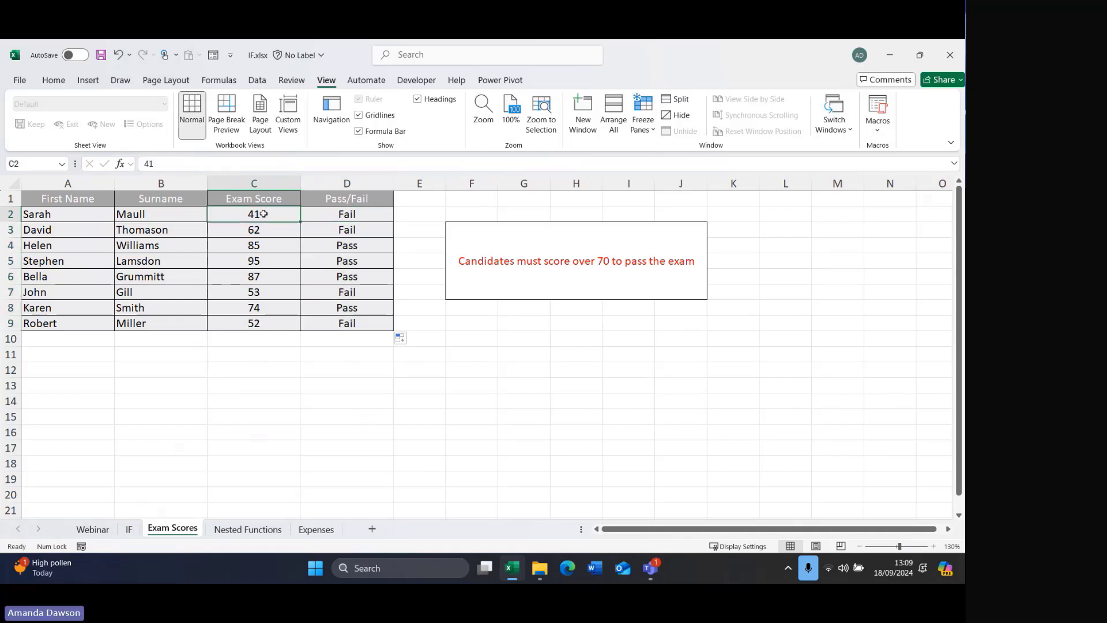
drag(264, 214, 255, 321)
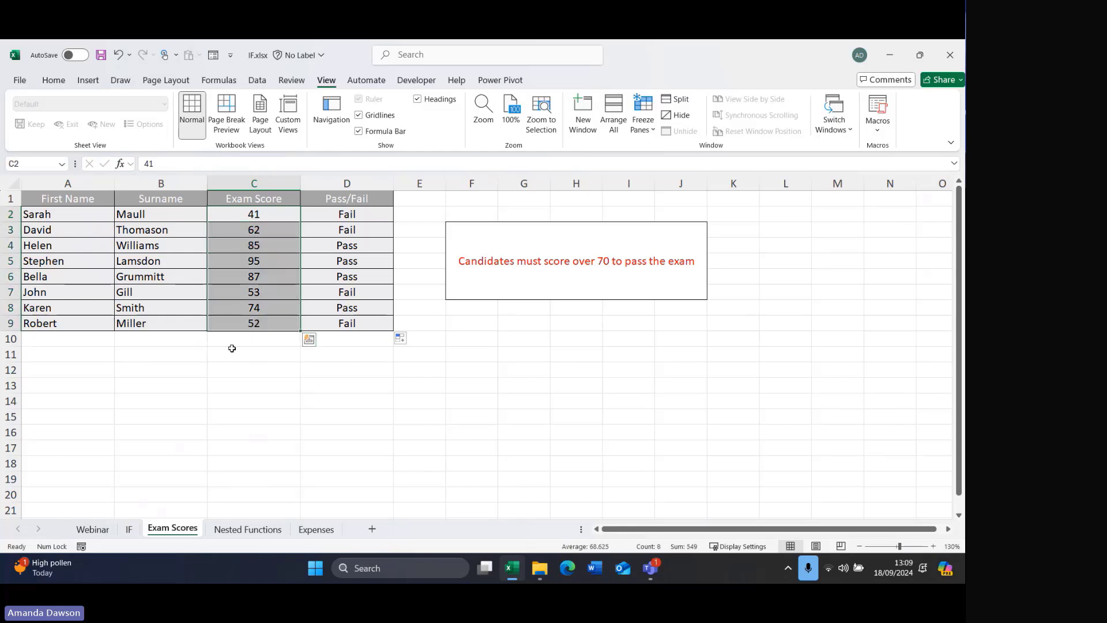
click(366, 217)
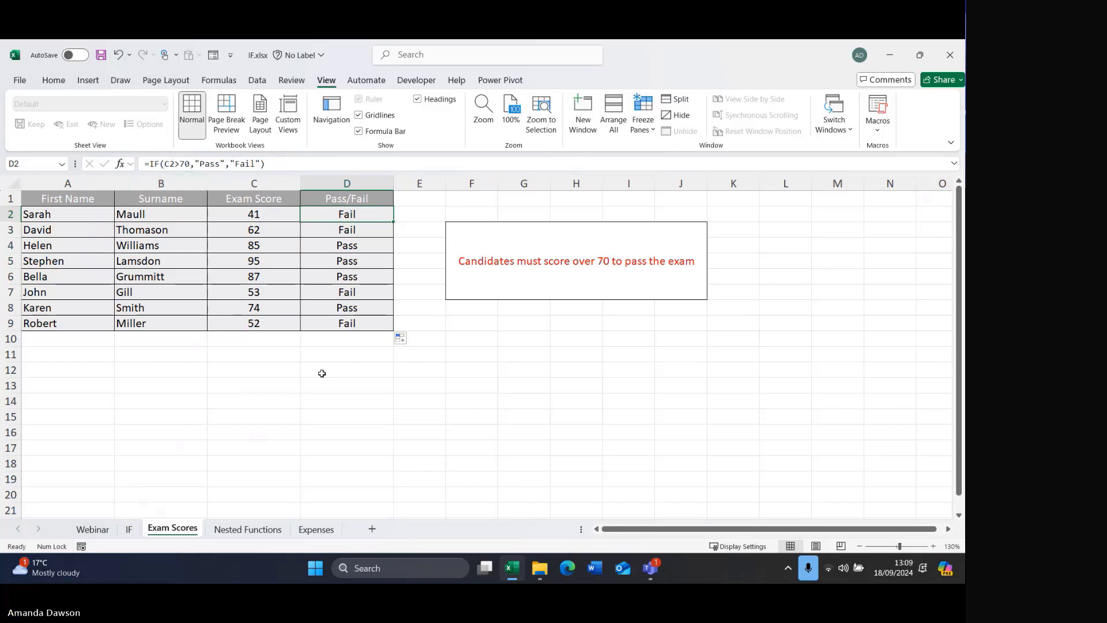
On the Nested Functions sheet, start an IF formula in F4 with the logical test E4>=$D$1.
click(240, 530)
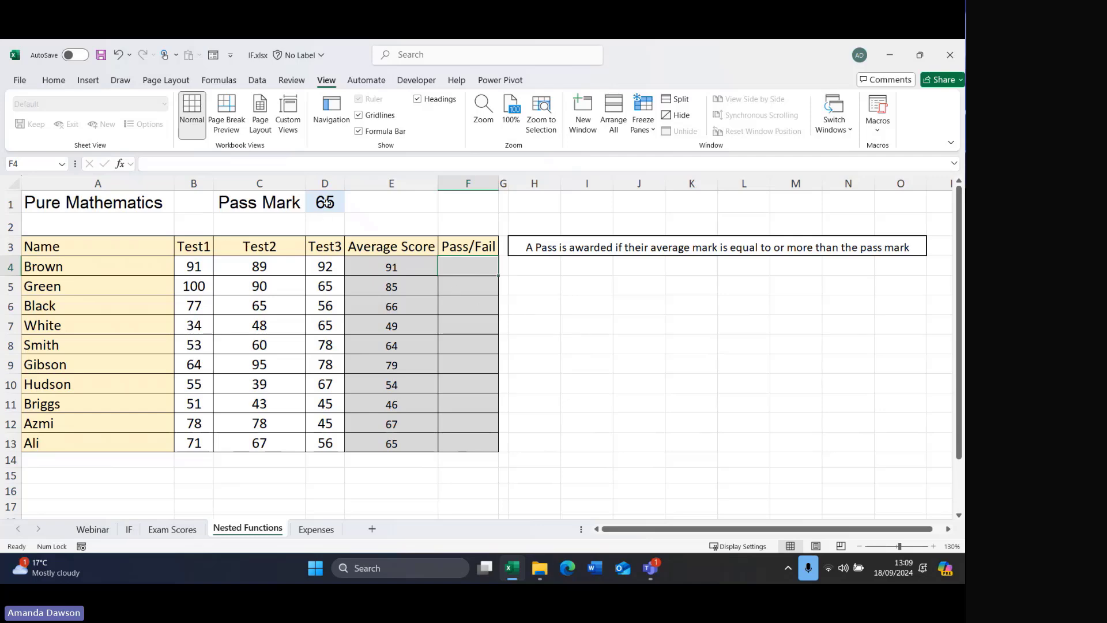
drag(403, 267, 396, 442)
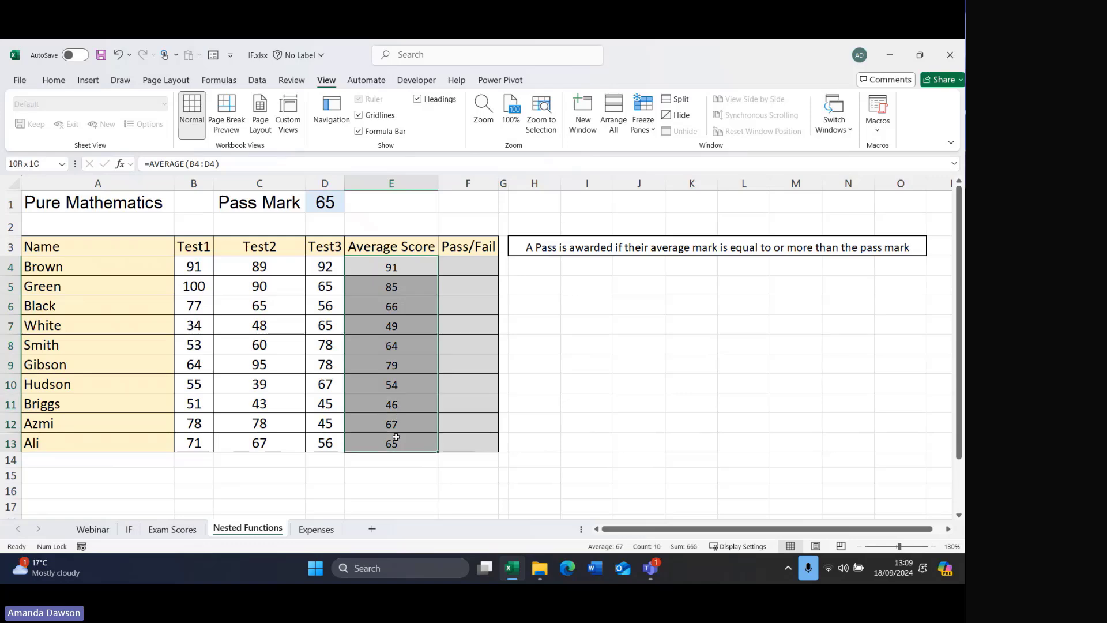
click(461, 262)
text(=if()
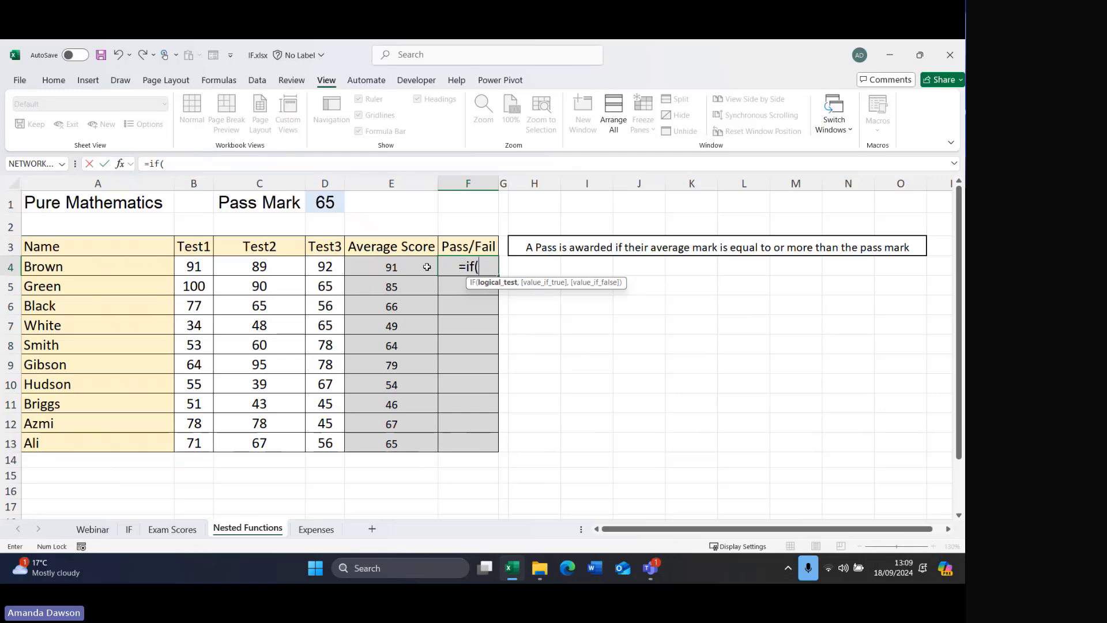
click(405, 269)
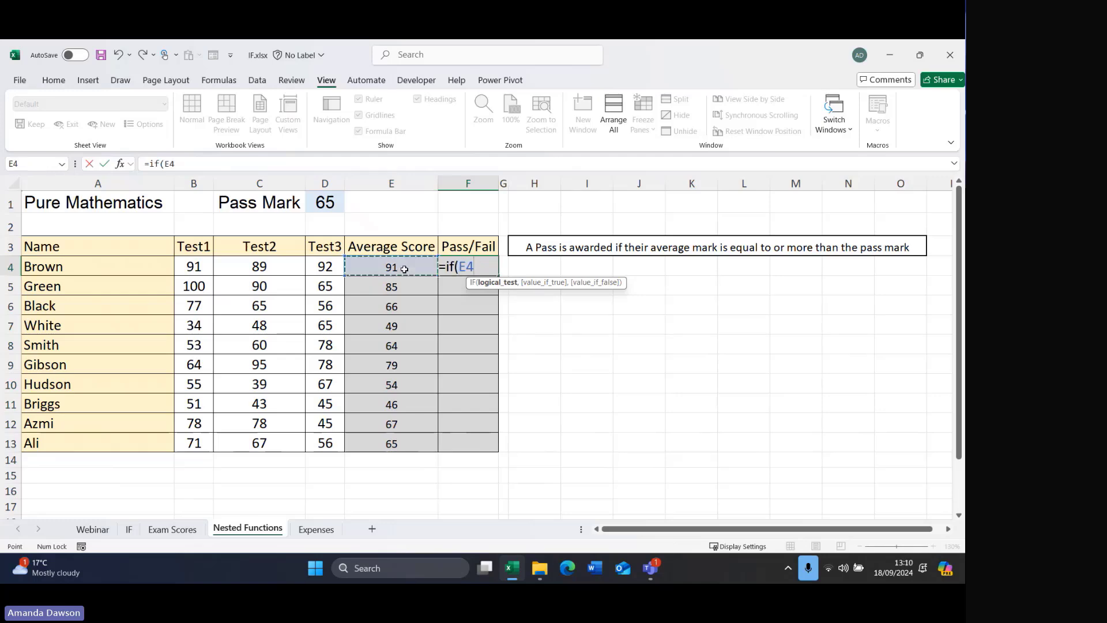
text(>=)
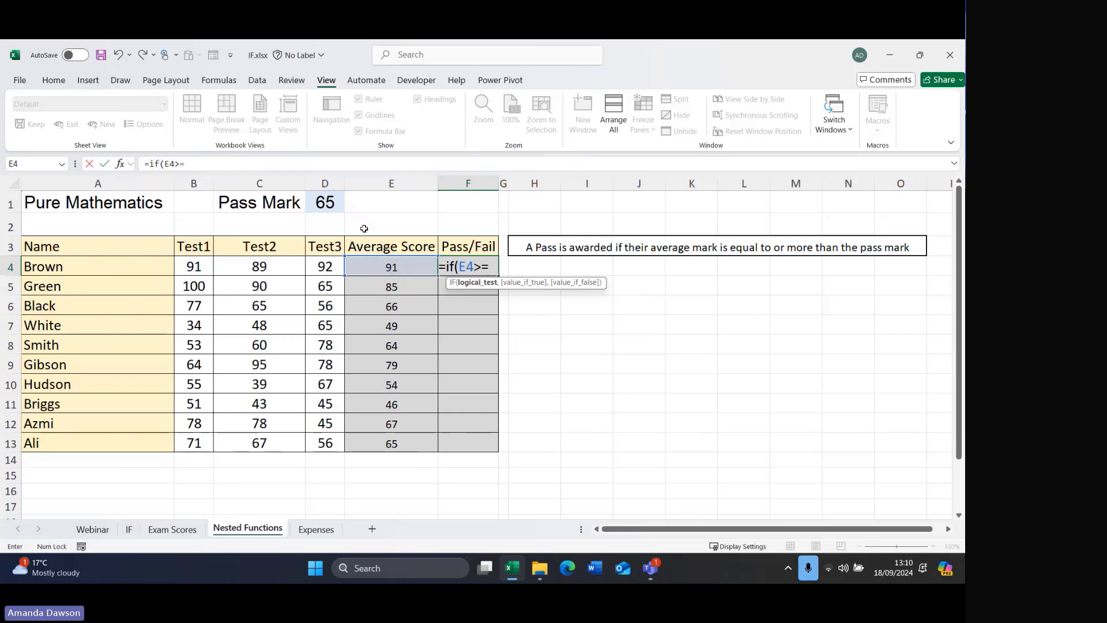
click(331, 201)
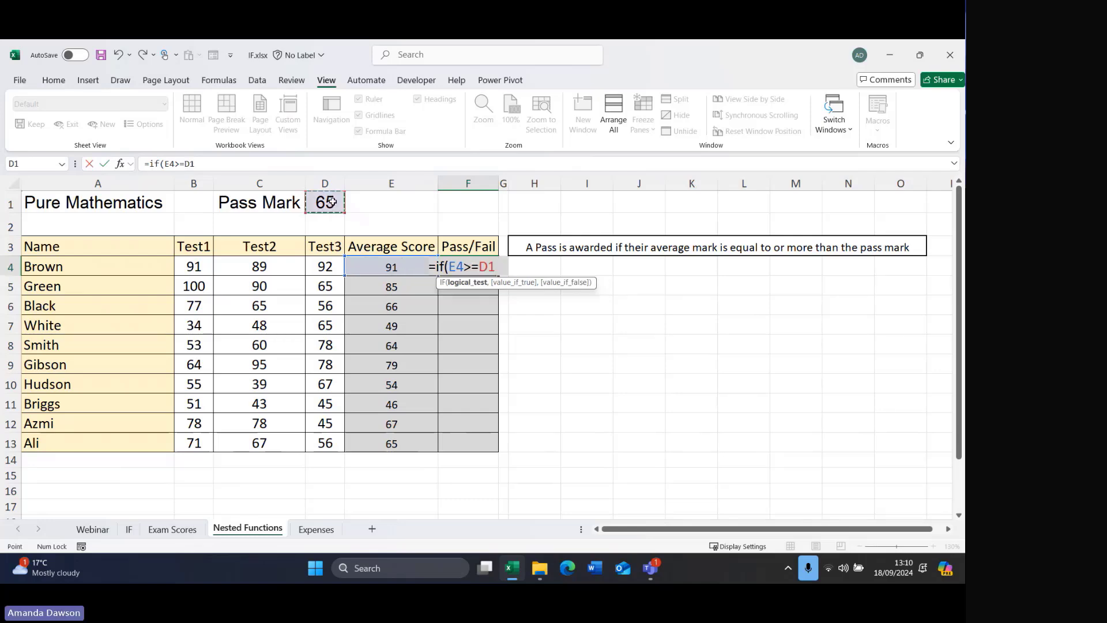
key(F4)
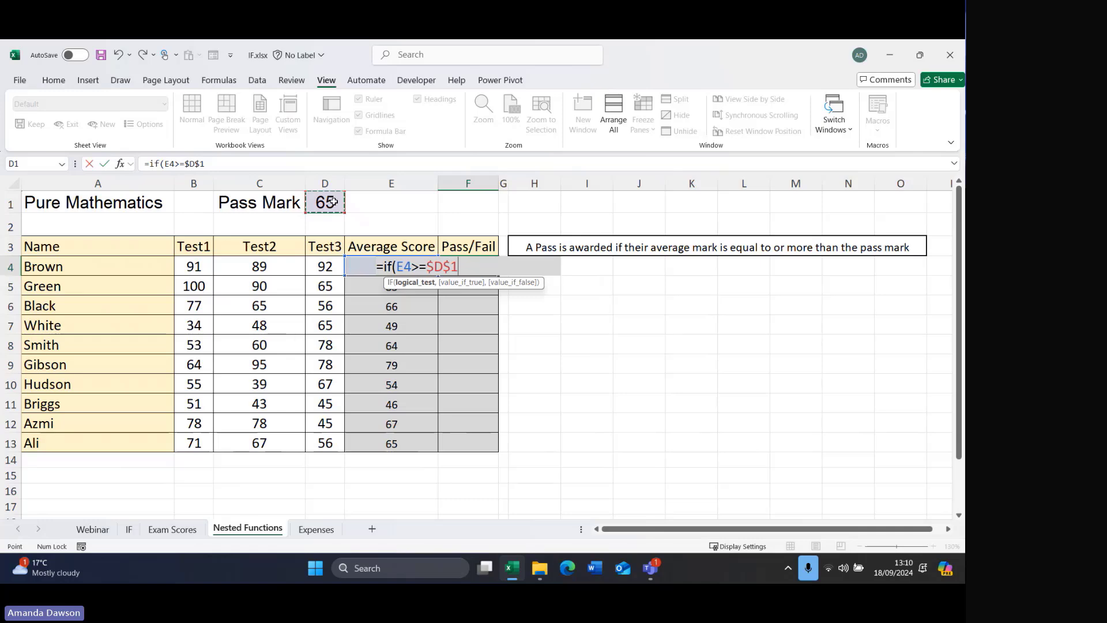
Complete the F4 formula with "Pass" as the value if true and "Fail" as the value if false.
text(,")
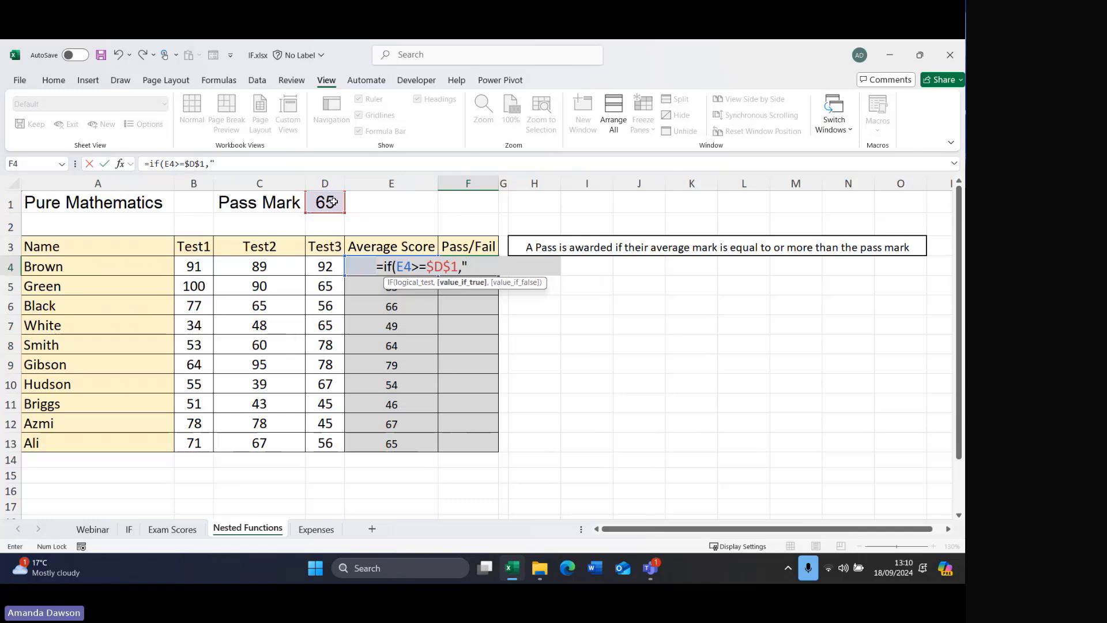
text(Pass",)
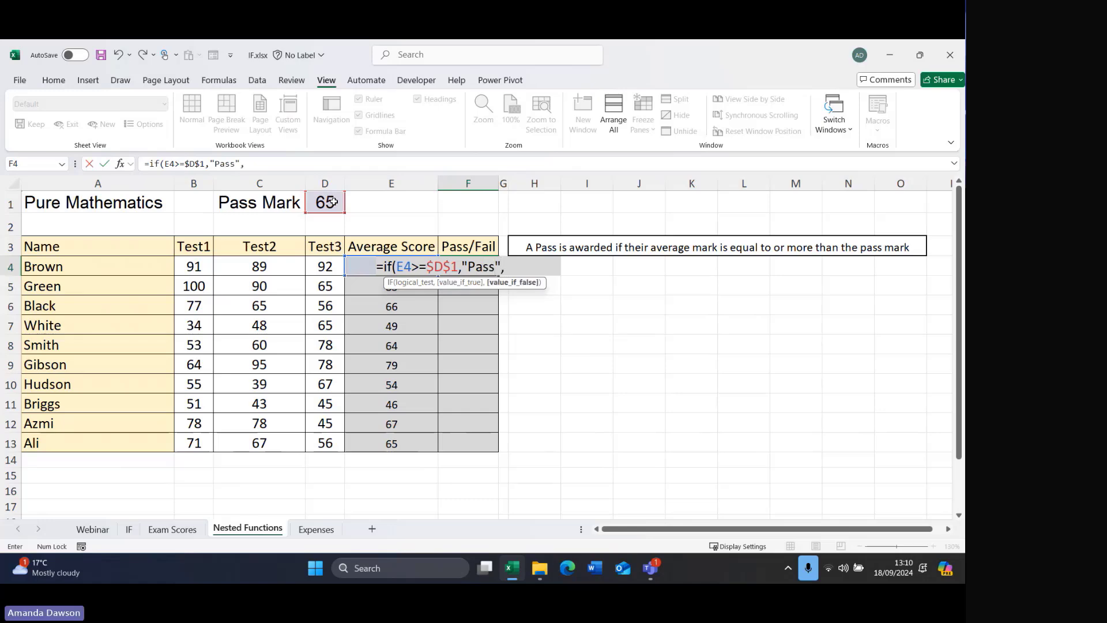
text("Fail"))
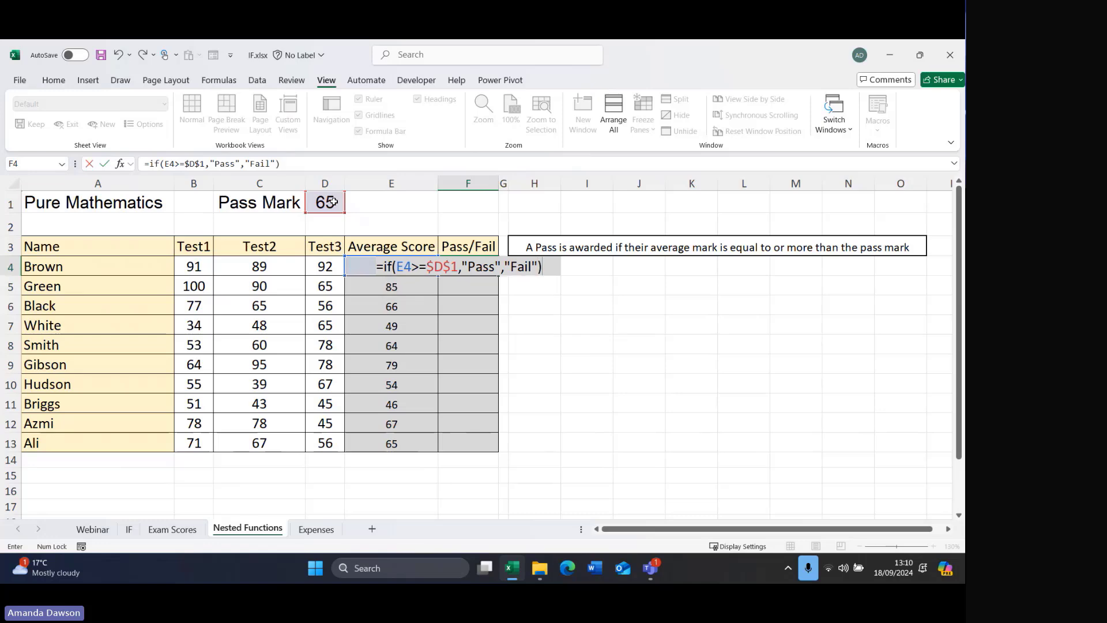
key(Return)
Fill the Pass/Fail formula from F4 down to F13.
click(470, 264)
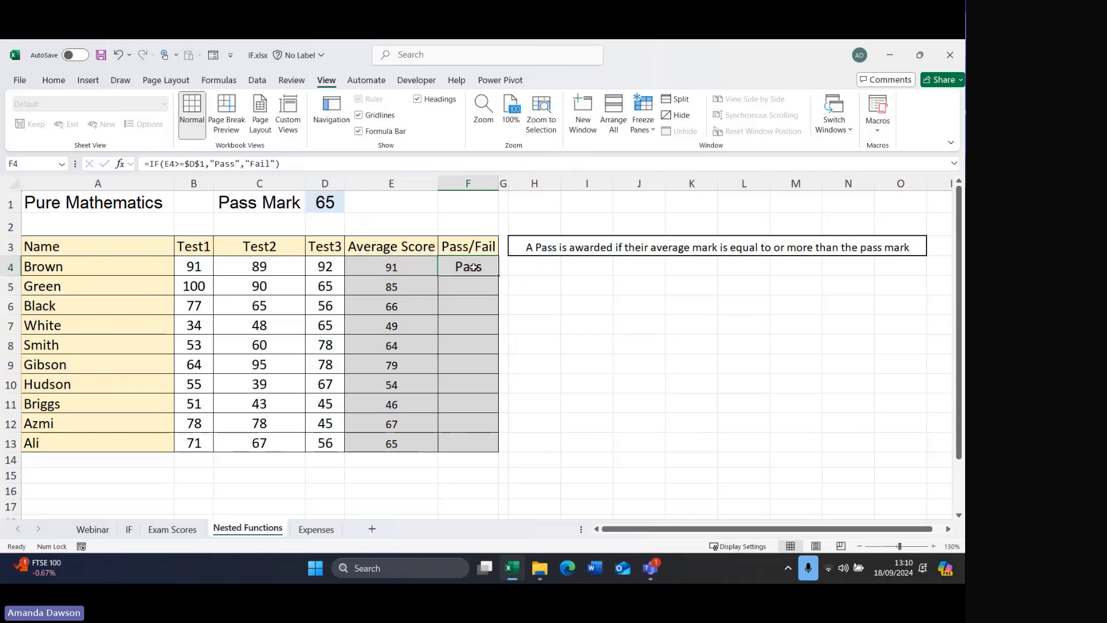
double_click(498, 278)
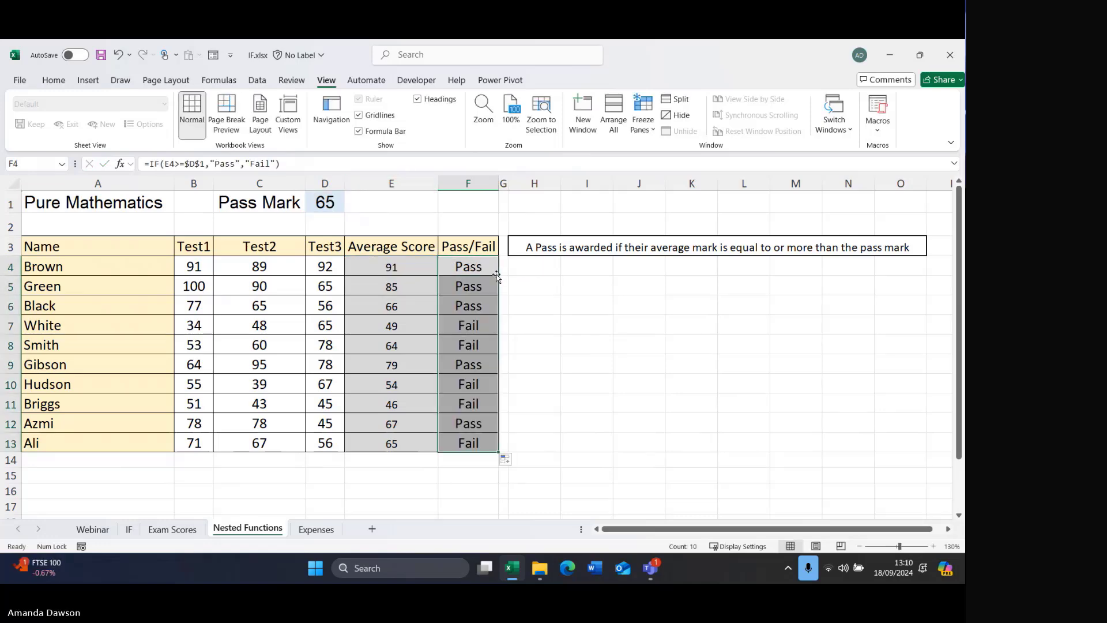
click(487, 268)
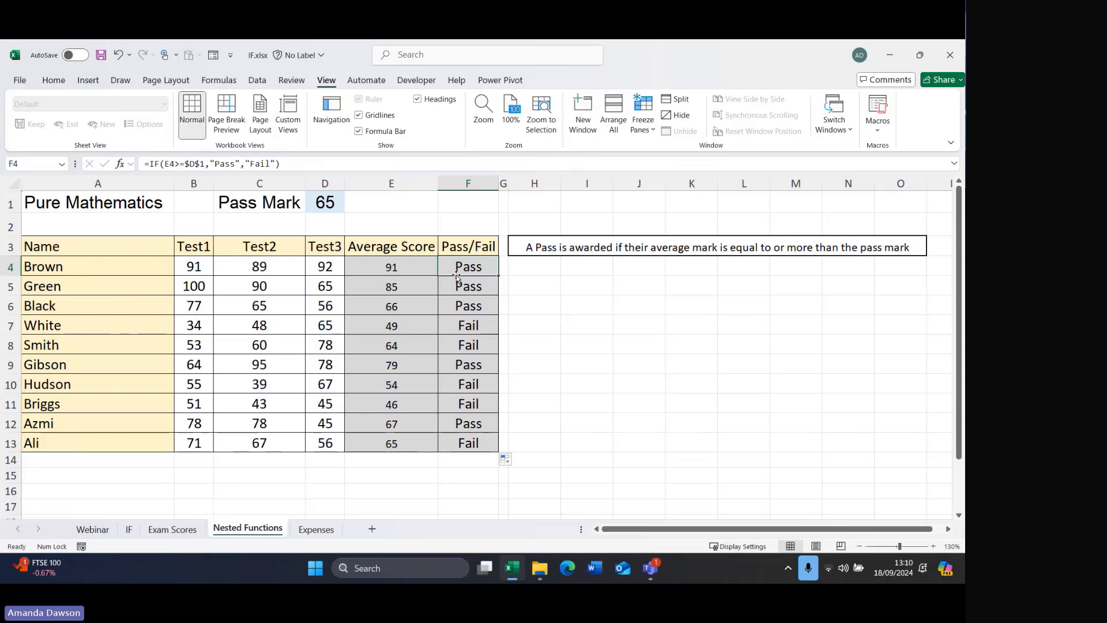
Replace the E4 reference in F4's IF formula with the nested function AVERAGE(B4:D4), keeping the >=$D$1 test.
click(386, 183)
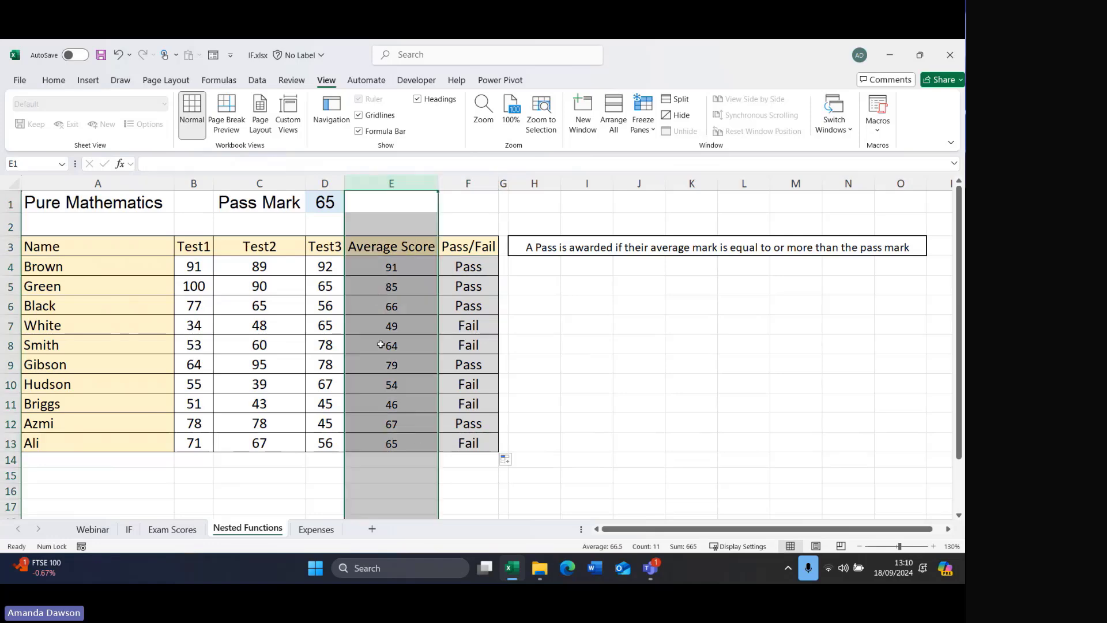
click(467, 267)
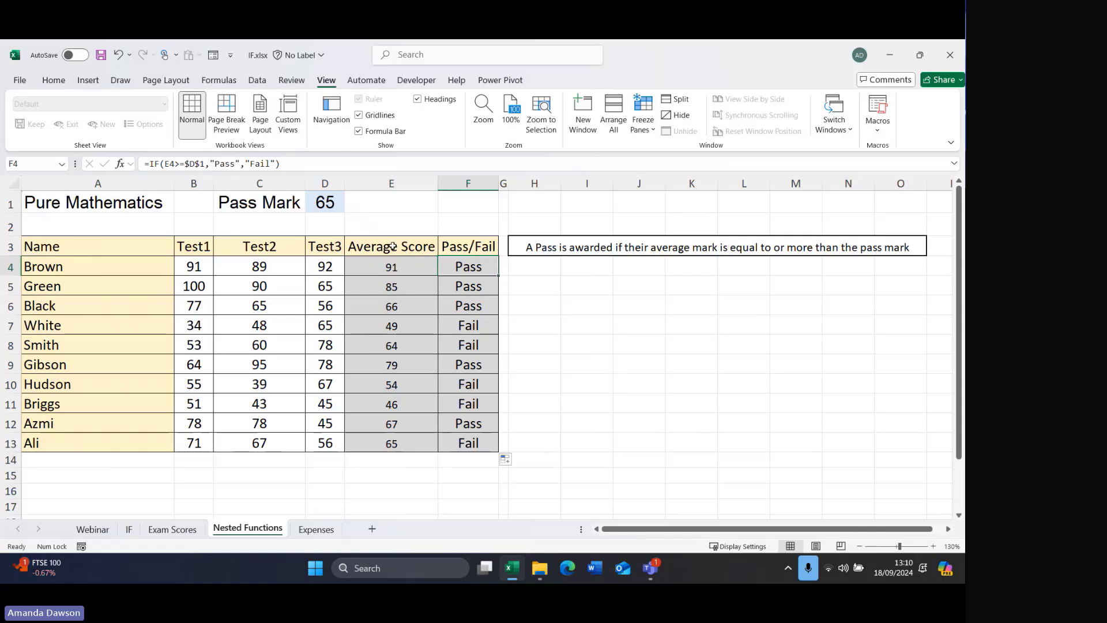
click(176, 163)
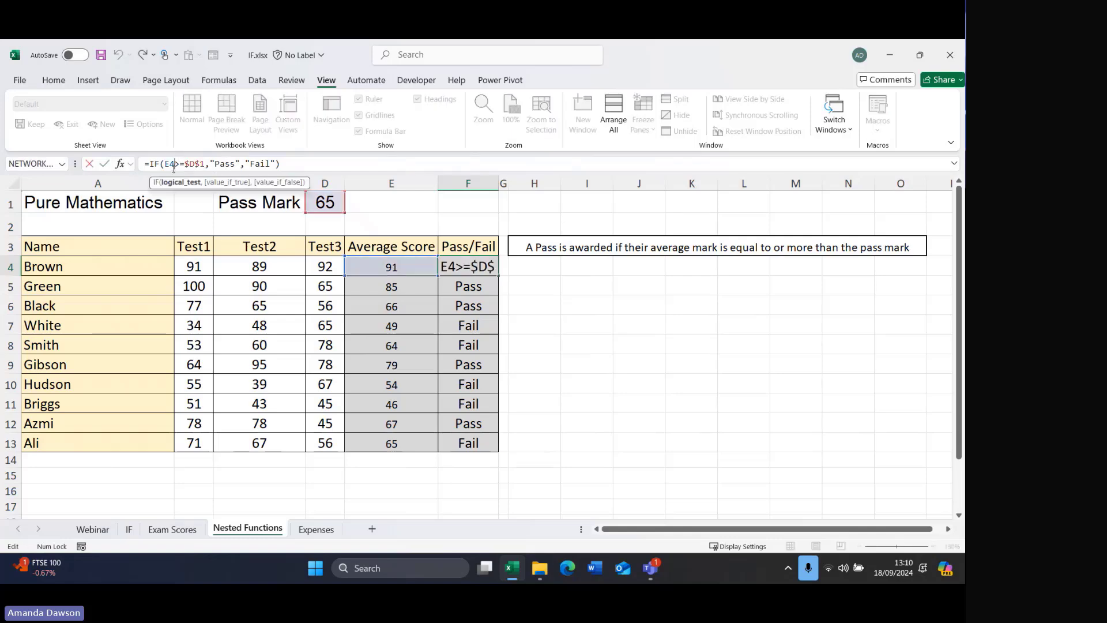
click(454, 266)
drag(415, 266, 399, 266)
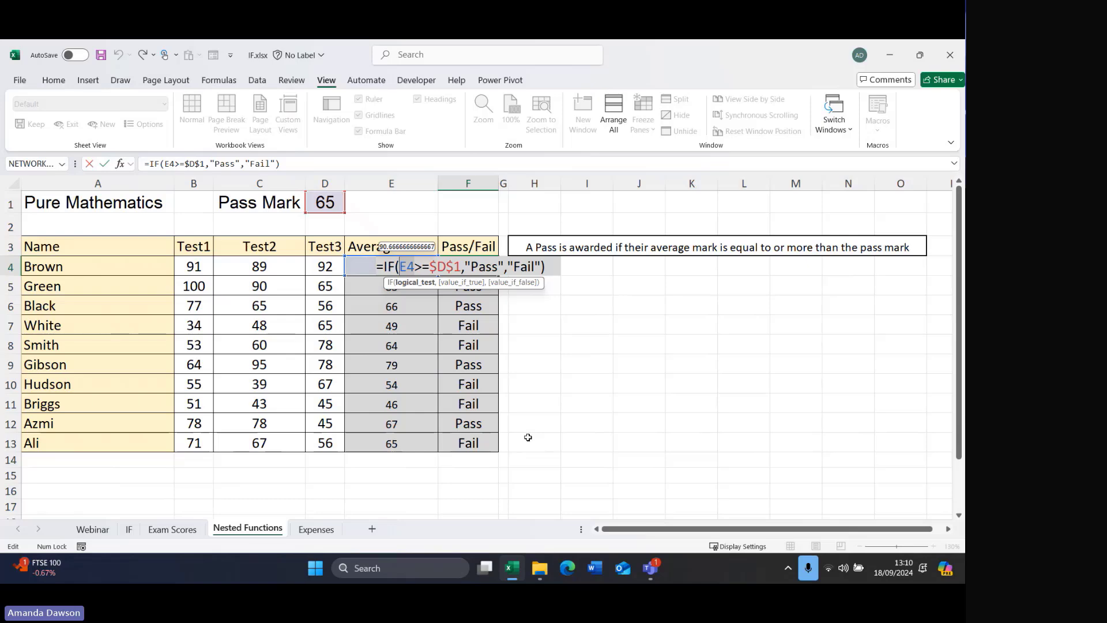
key(BackSpace)
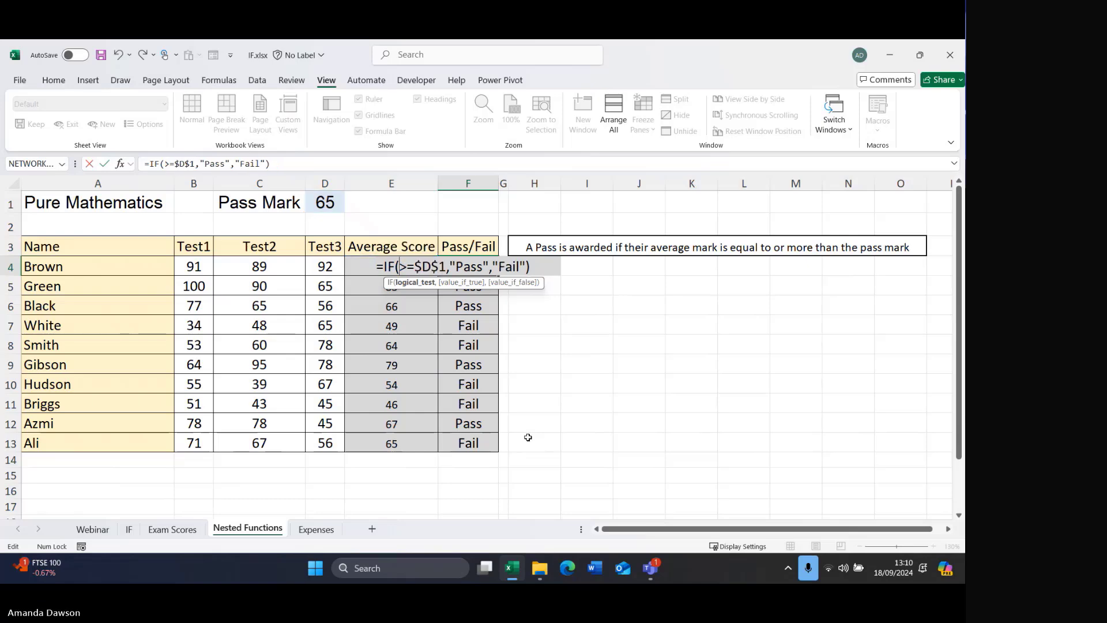
text(average()
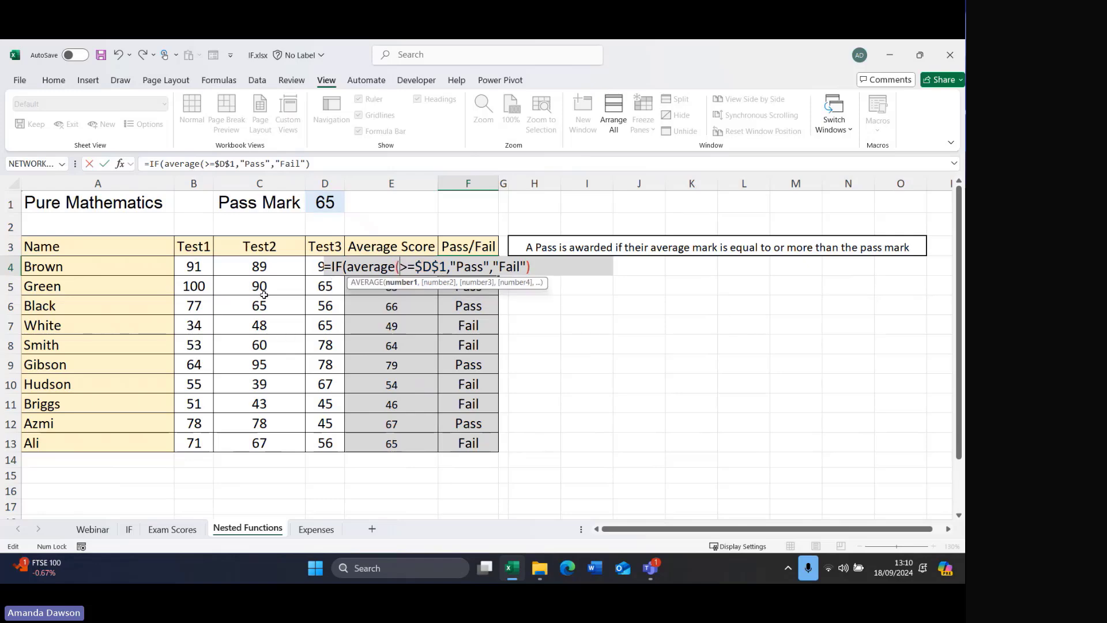
drag(205, 266, 306, 269)
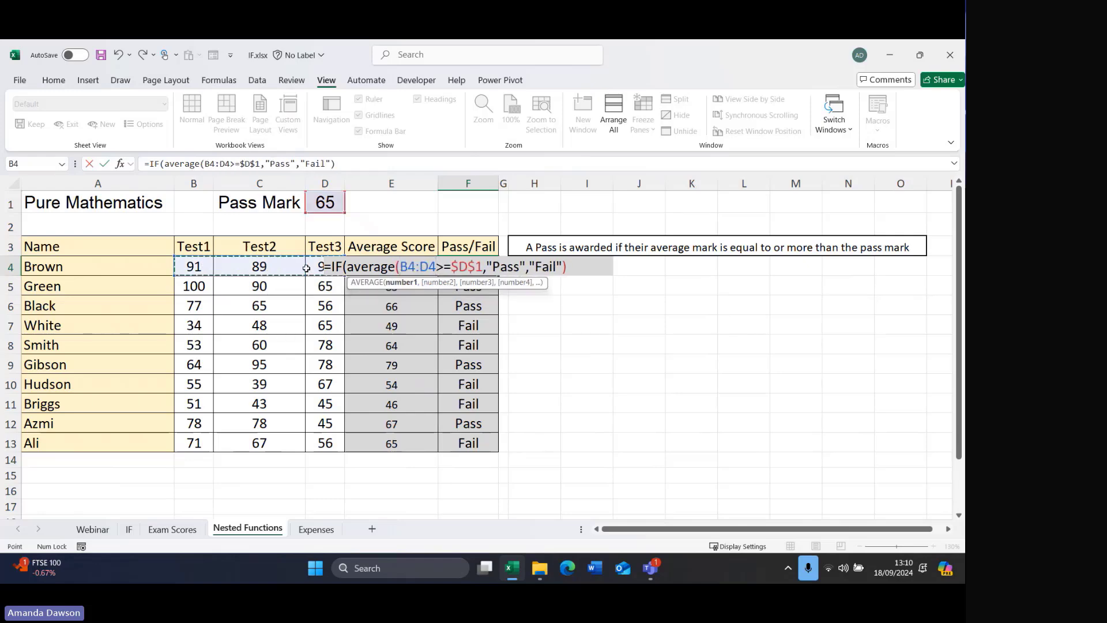
text())
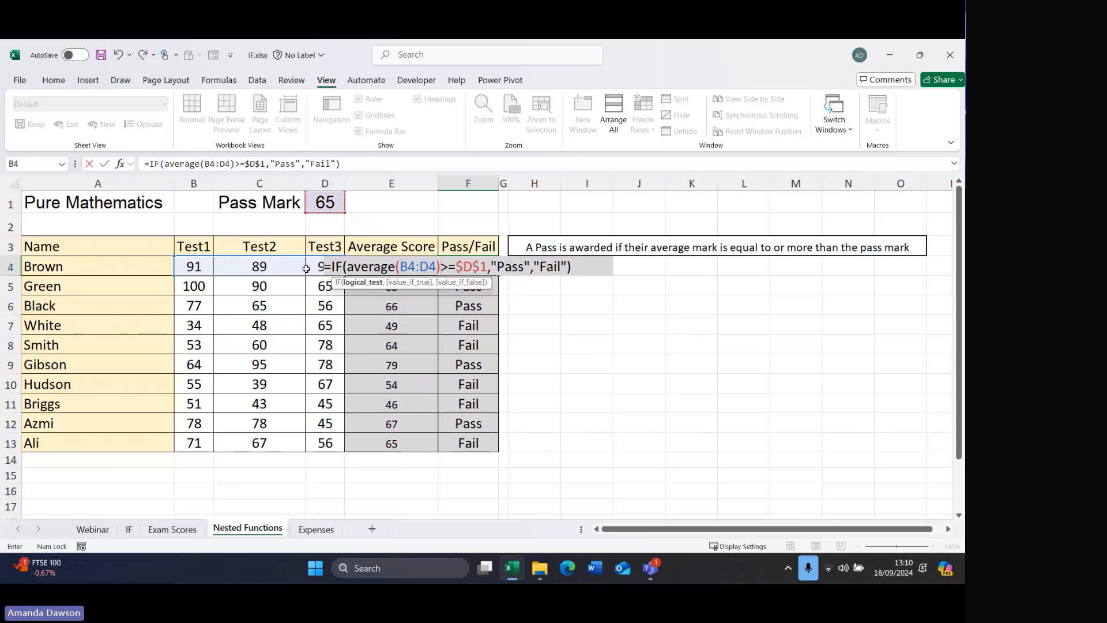
click(371, 282)
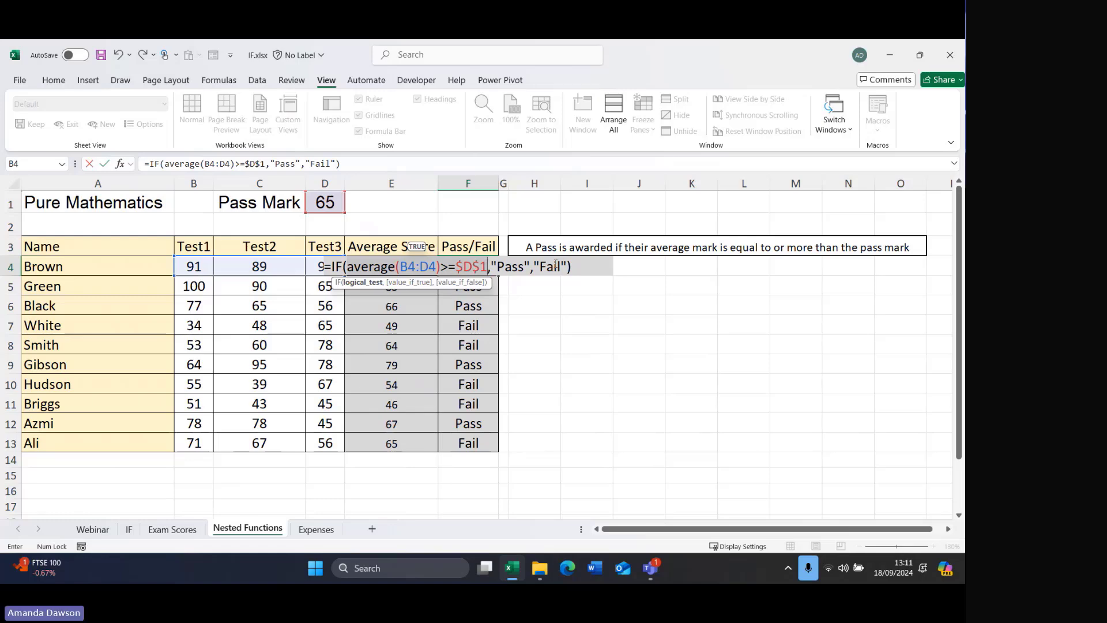
key(Return)
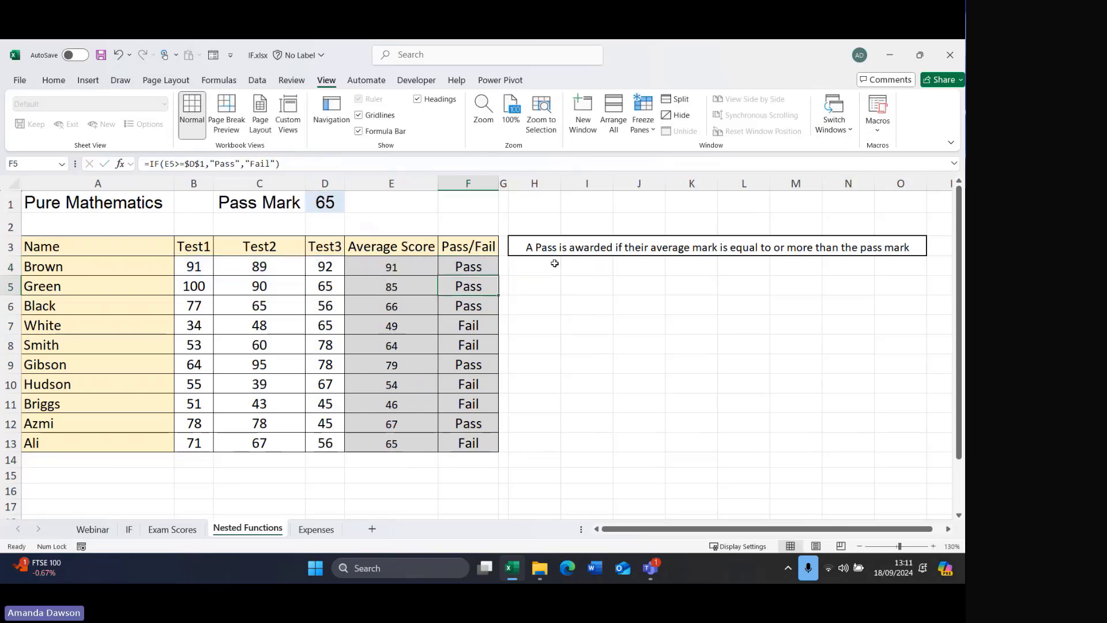
Compare the AVERAGE formula in E4 with the nested AVERAGE function inside F4's logical test.
click(393, 265)
drag(145, 164, 220, 165)
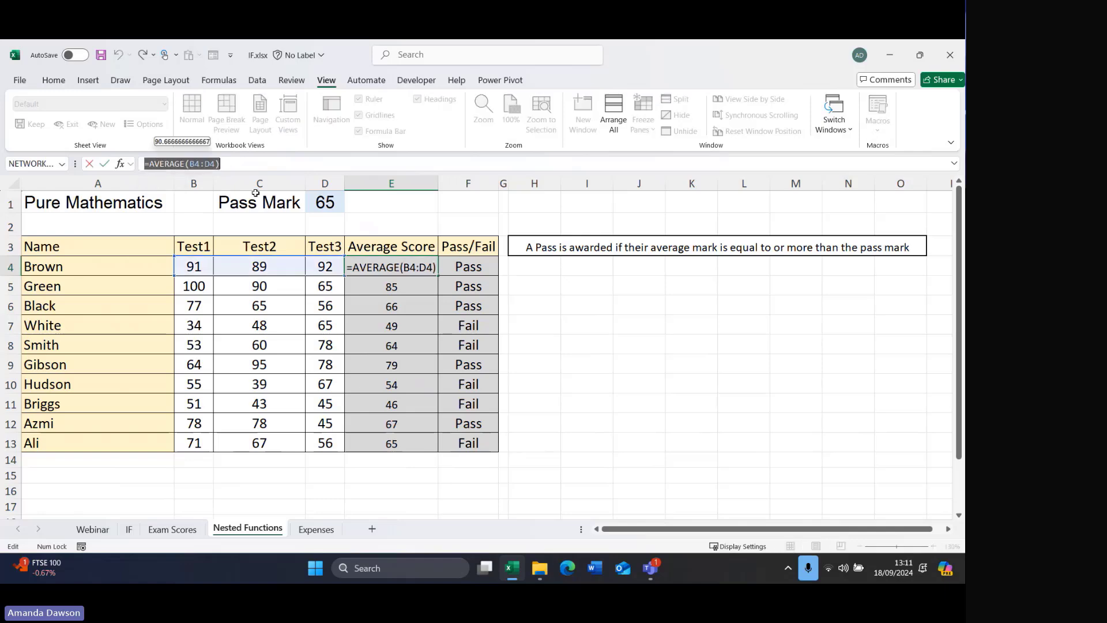
key(Escape)
key(Right)
drag(166, 164, 247, 164)
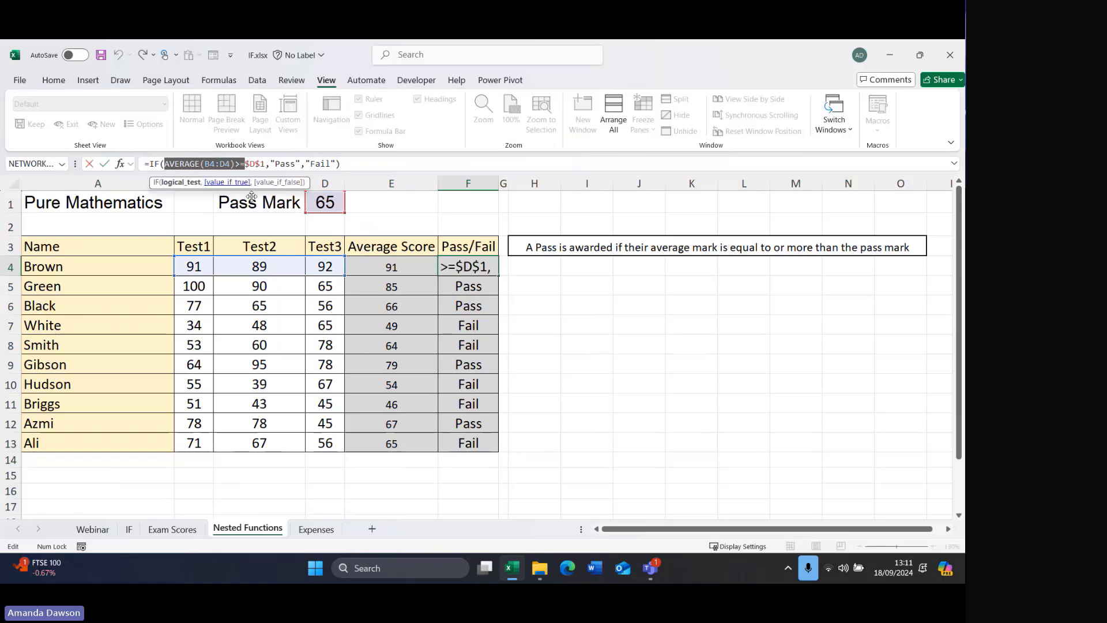
key(Return)
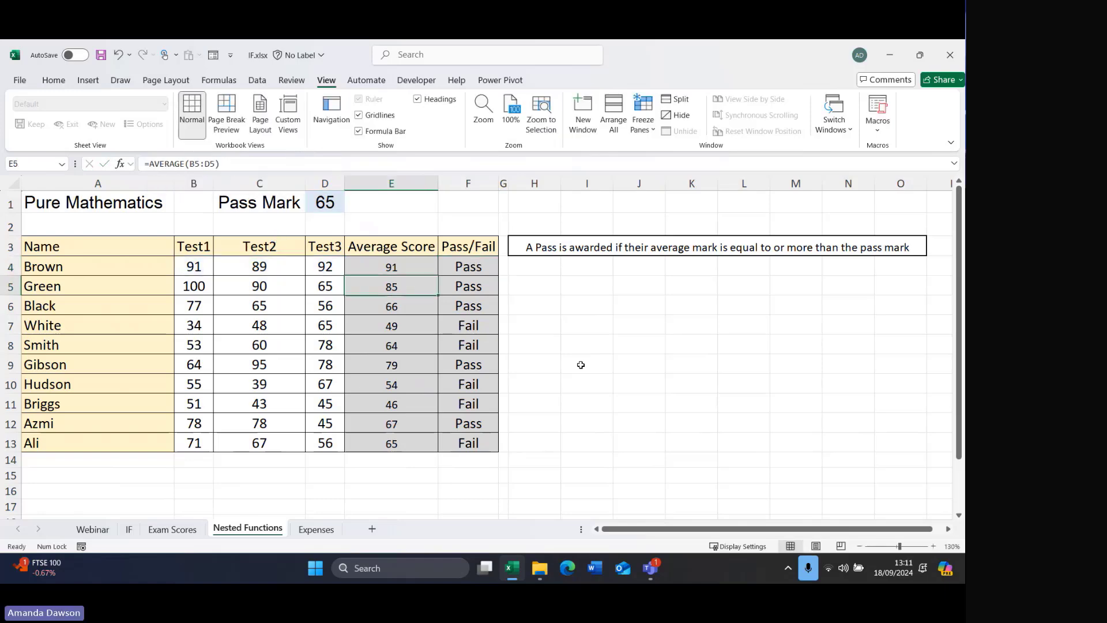
Fill the nested IF formula from F4 down to F13 and delete the Average Score column E.
click(487, 263)
double_click(499, 276)
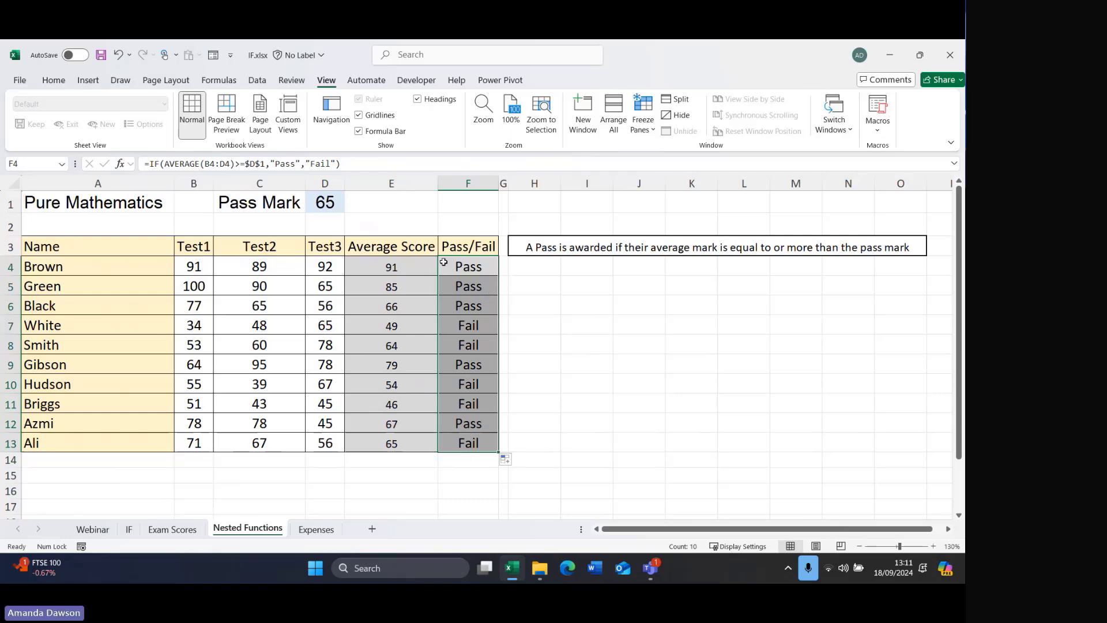
click(409, 184)
right_click(410, 186)
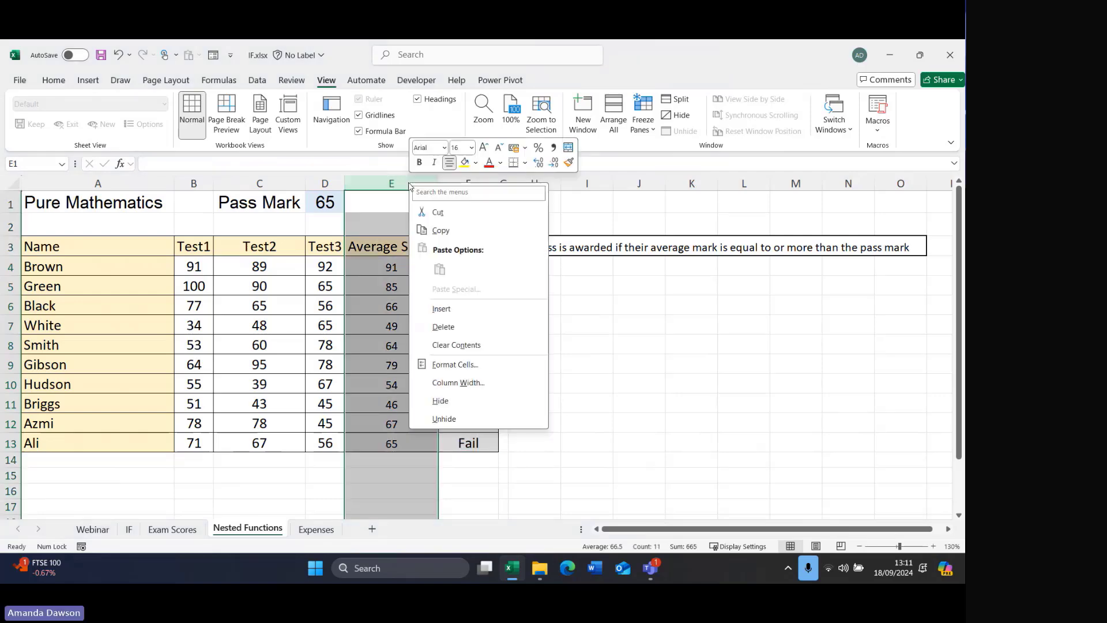
click(465, 328)
Examine the logical test AVERAGE(B4:D4)>=$D$1 in the Pass/Fail formula in E4.
click(376, 271)
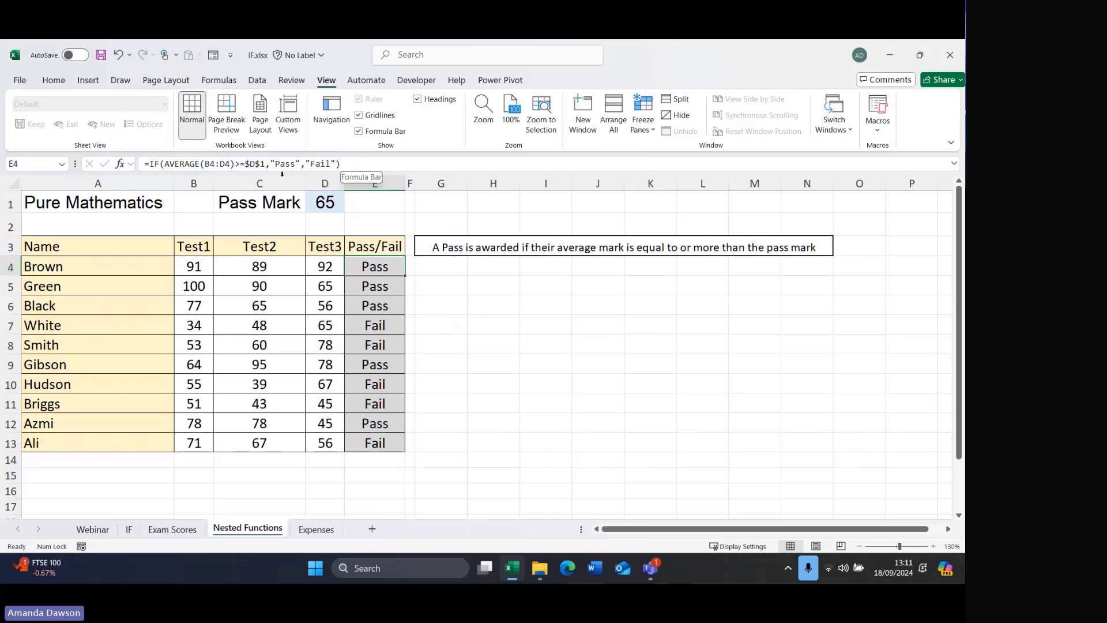
click(167, 164)
drag(166, 163, 268, 169)
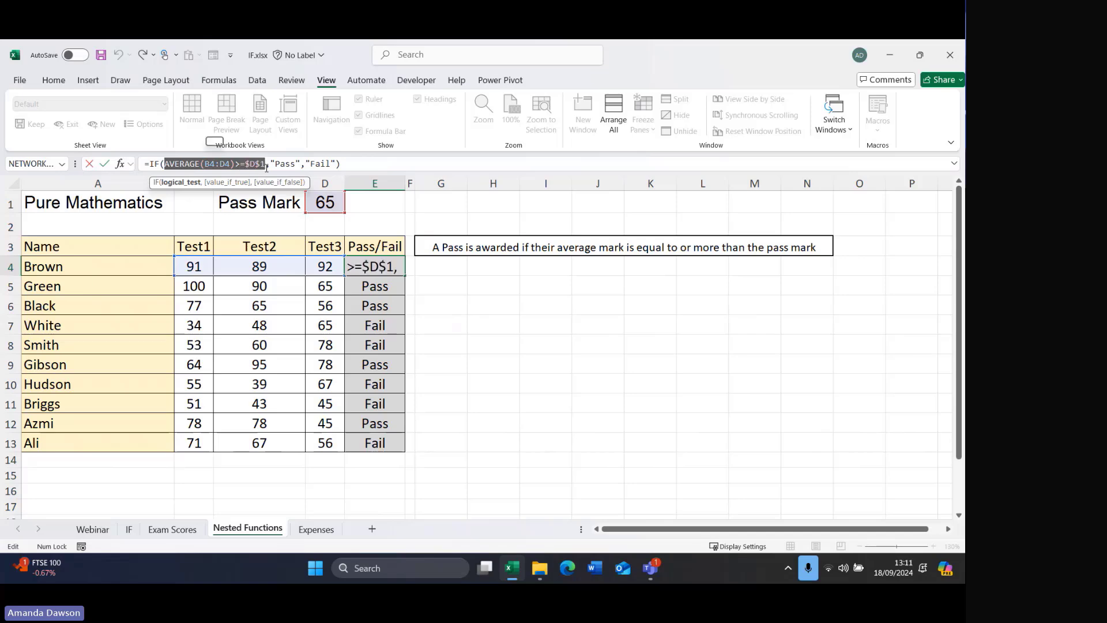
key(Escape)
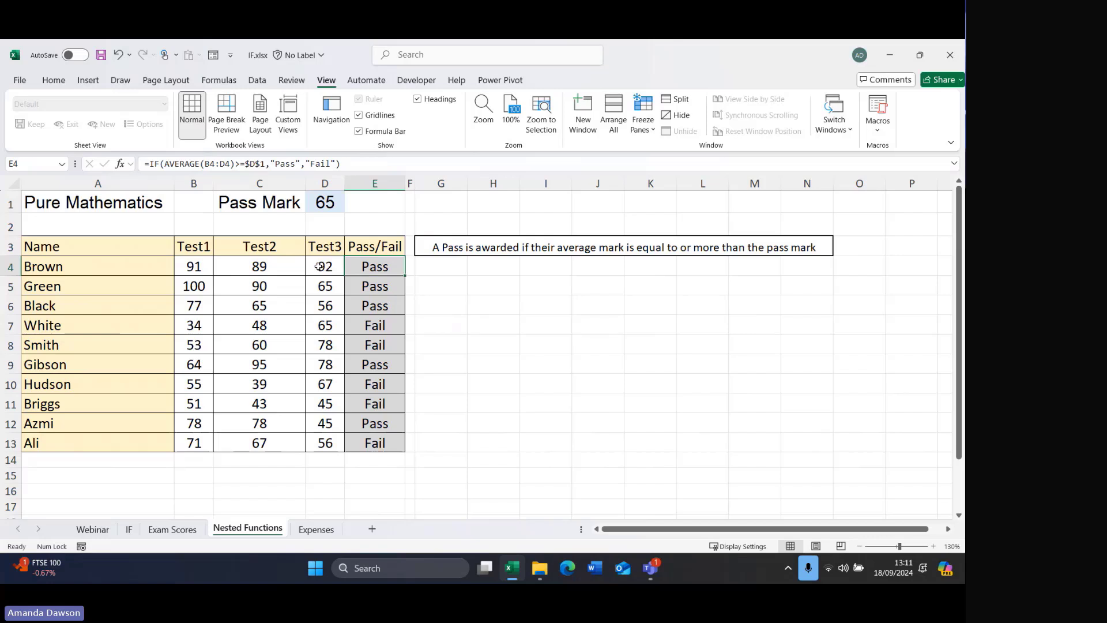
Replace AVERAGE(B4:D4) in E4's formula with an opened AND function whose first condition is B4>=$D$1.
drag(166, 164, 234, 163)
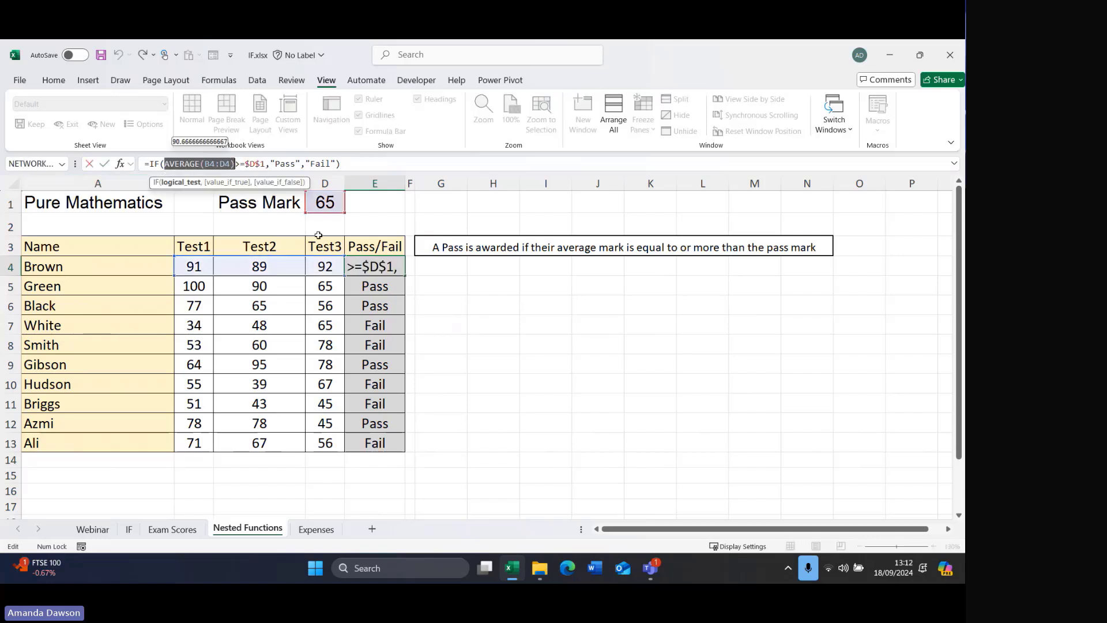
key(Delete)
text(and)
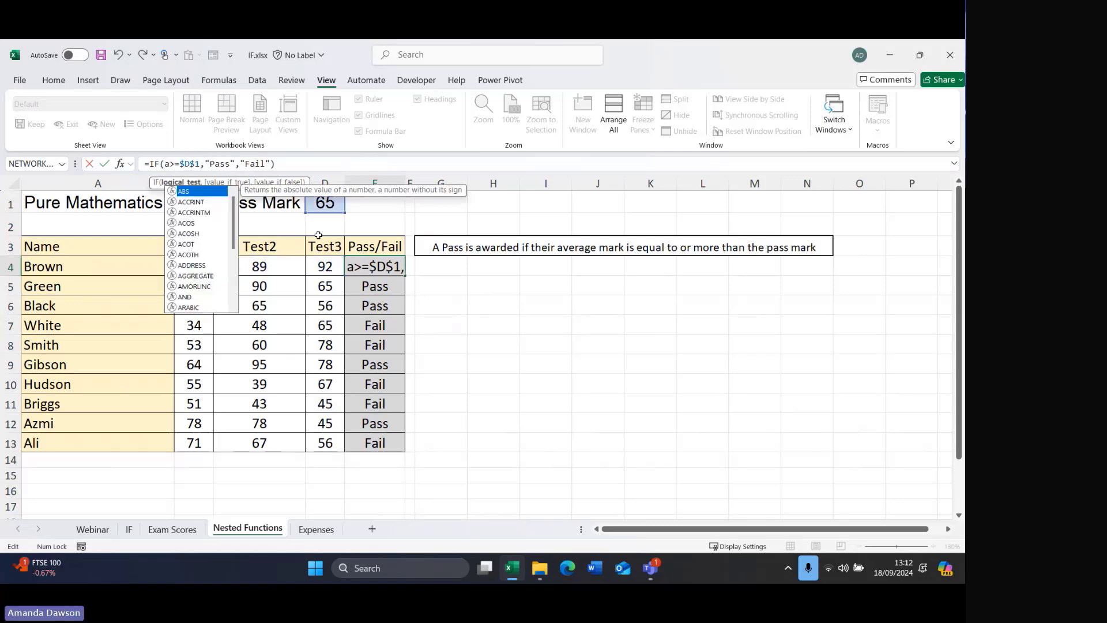
text(()
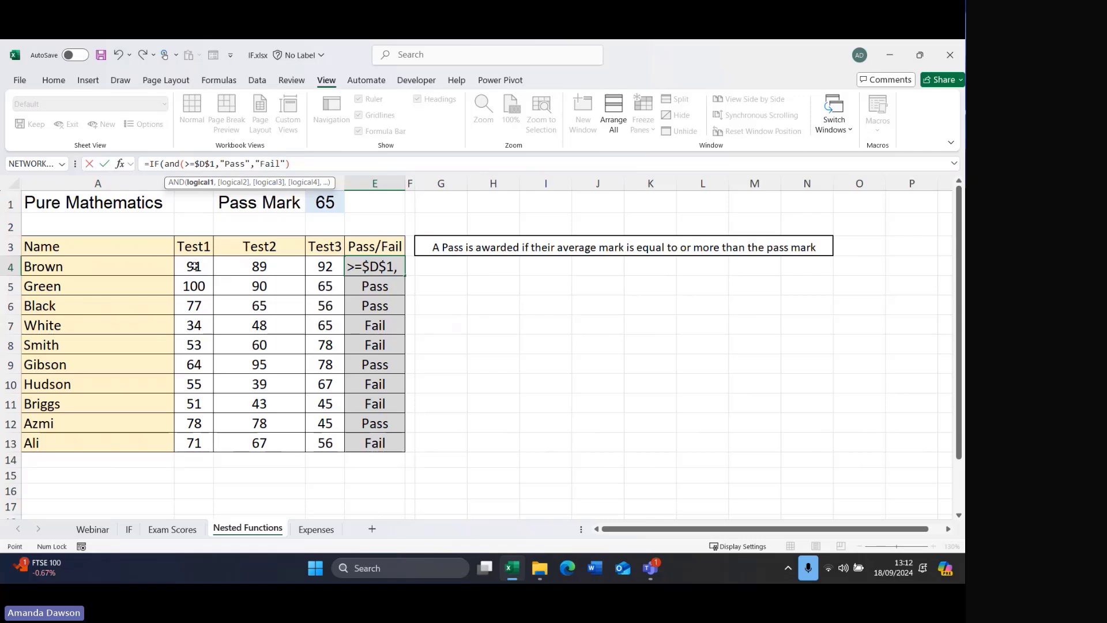
click(196, 267)
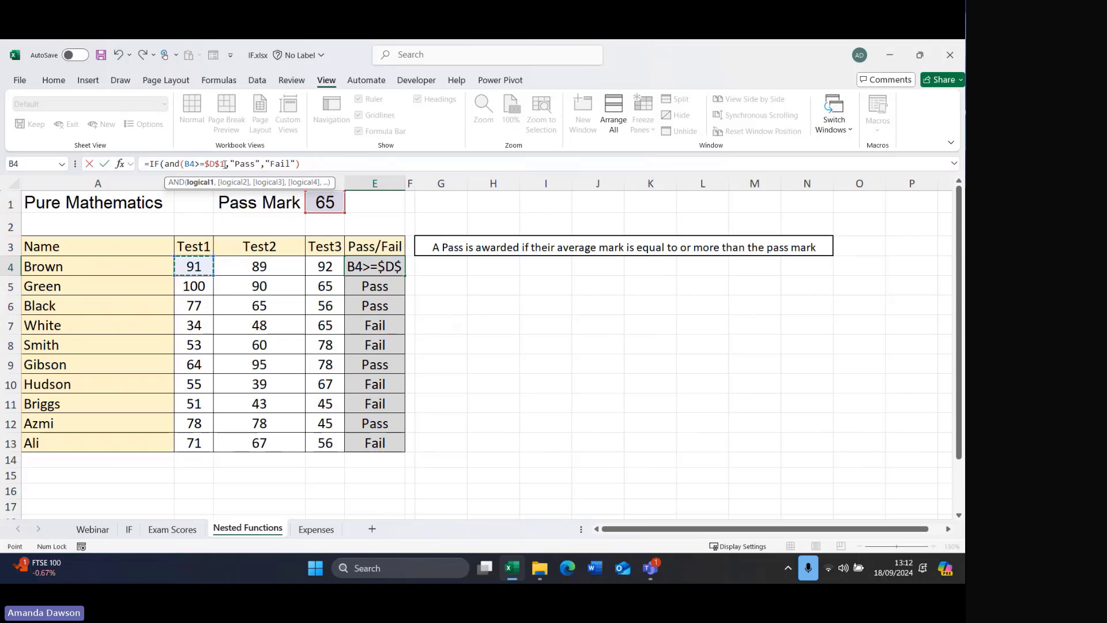
Add C4>=$D$1 as the second condition of the AND function in E4.
click(228, 167)
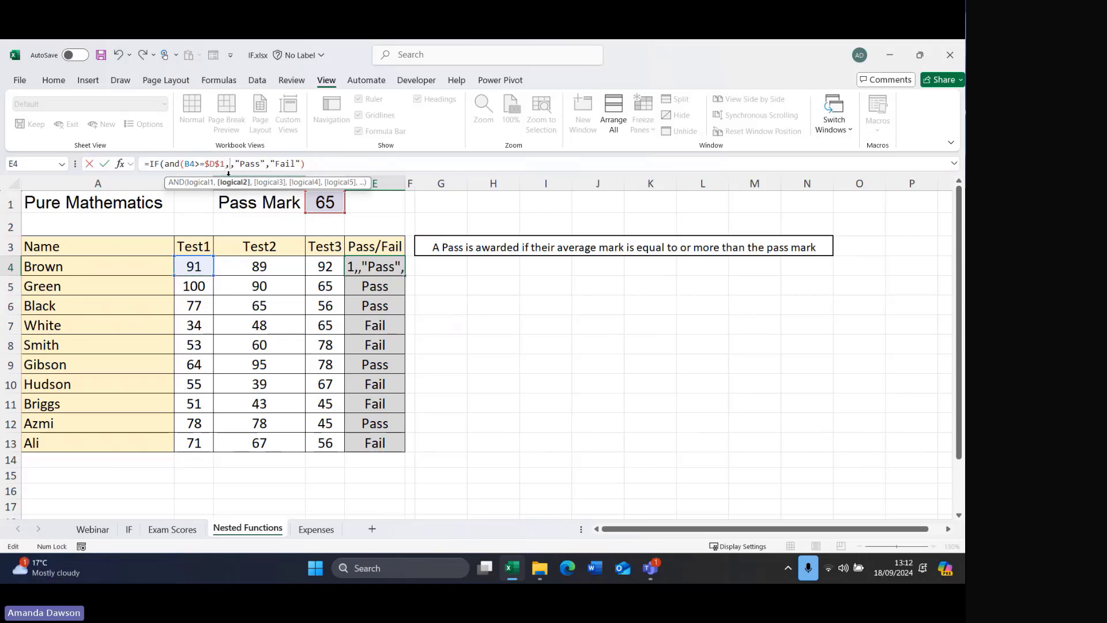
text(,)
click(274, 261)
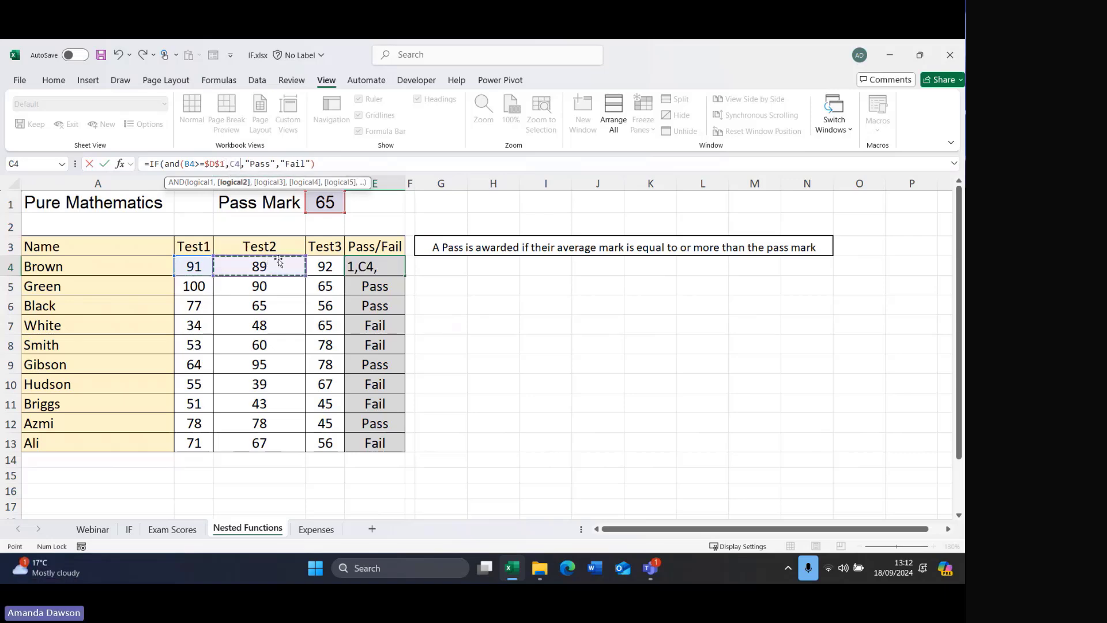
text(>=)
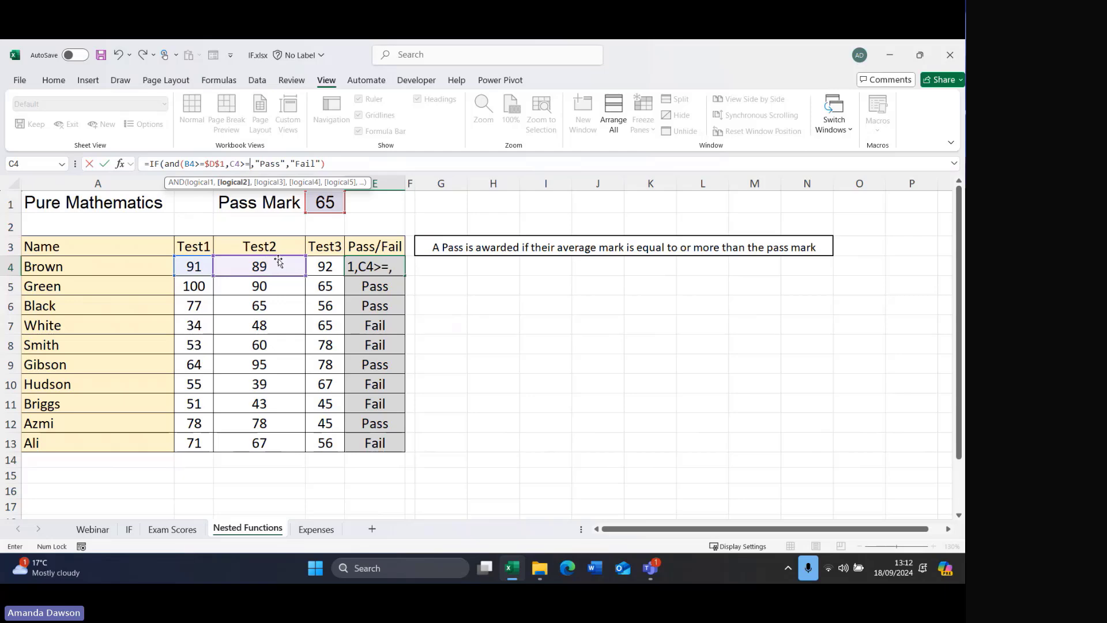
click(331, 201)
key(F4)
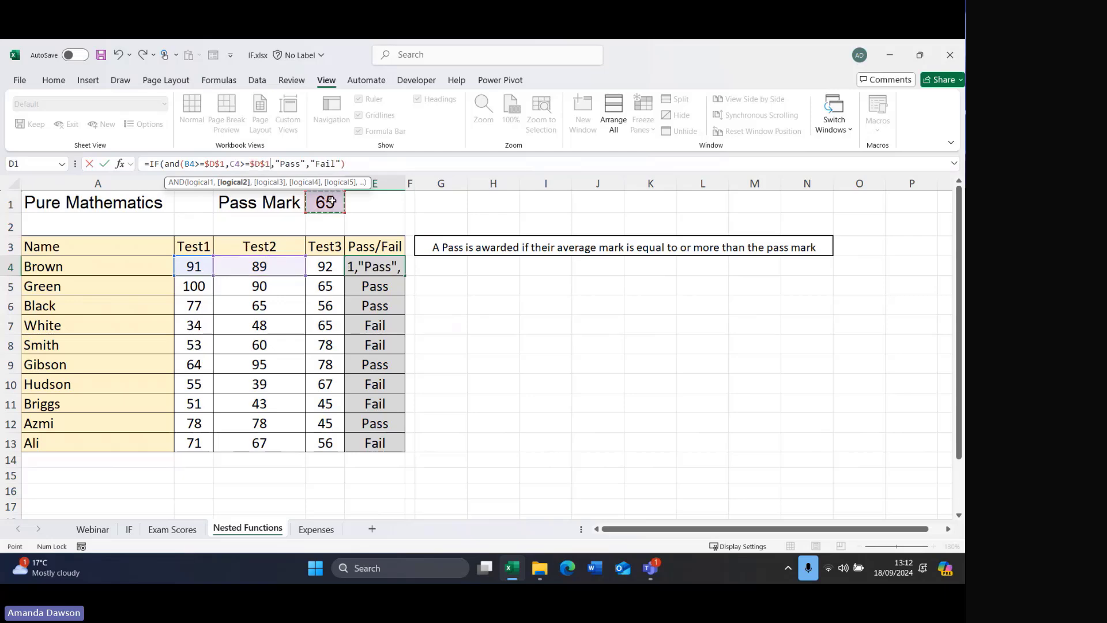
Add D4>=$D$1 as the third condition in E4's formula and close the AND function's bracket.
text(,)
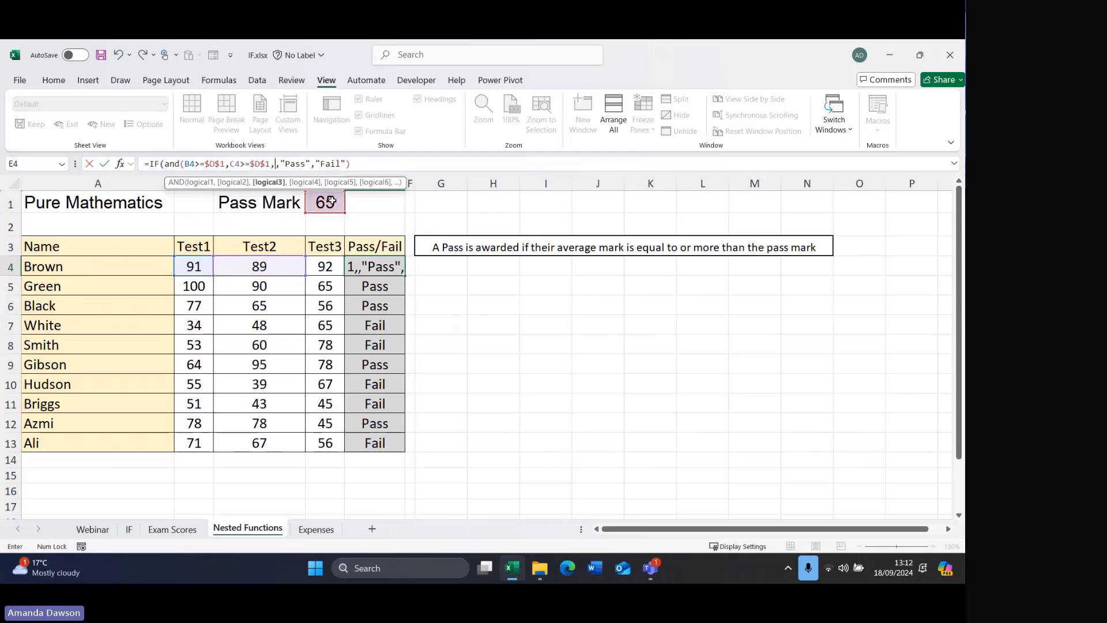
click(332, 266)
text(>=)
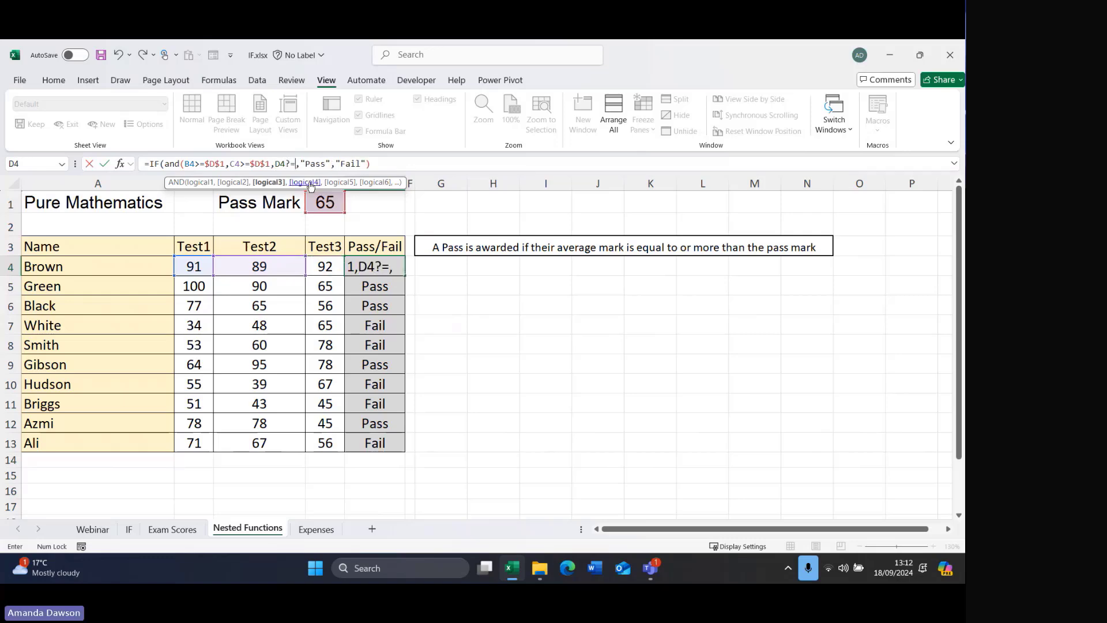
key(BackSpace)
key(BackSpace)
text(>=)
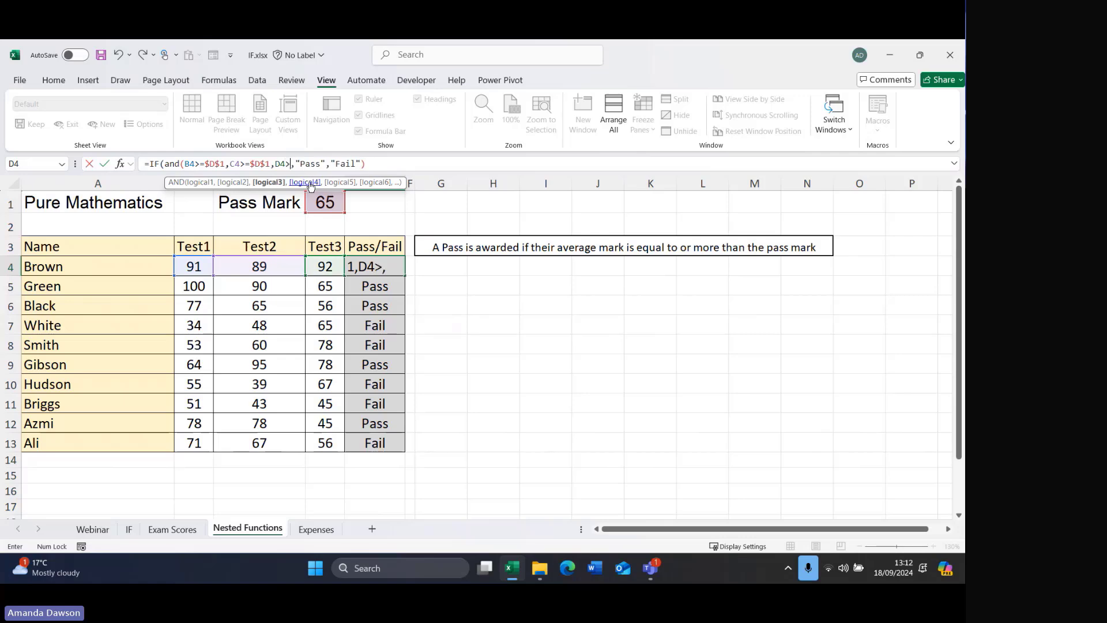
click(338, 199)
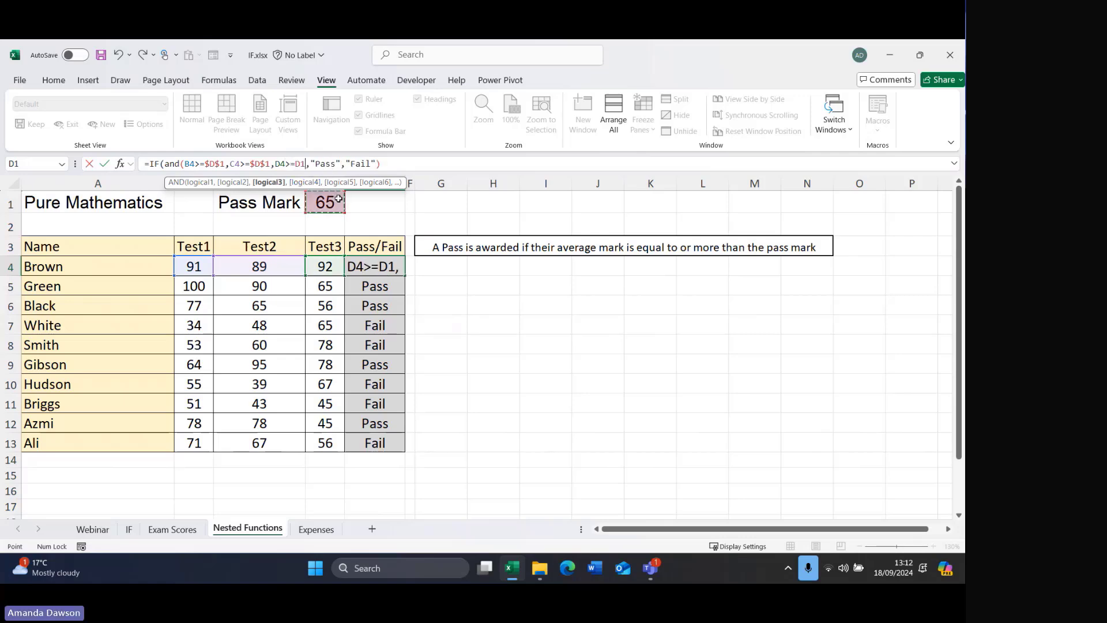
key(F4)
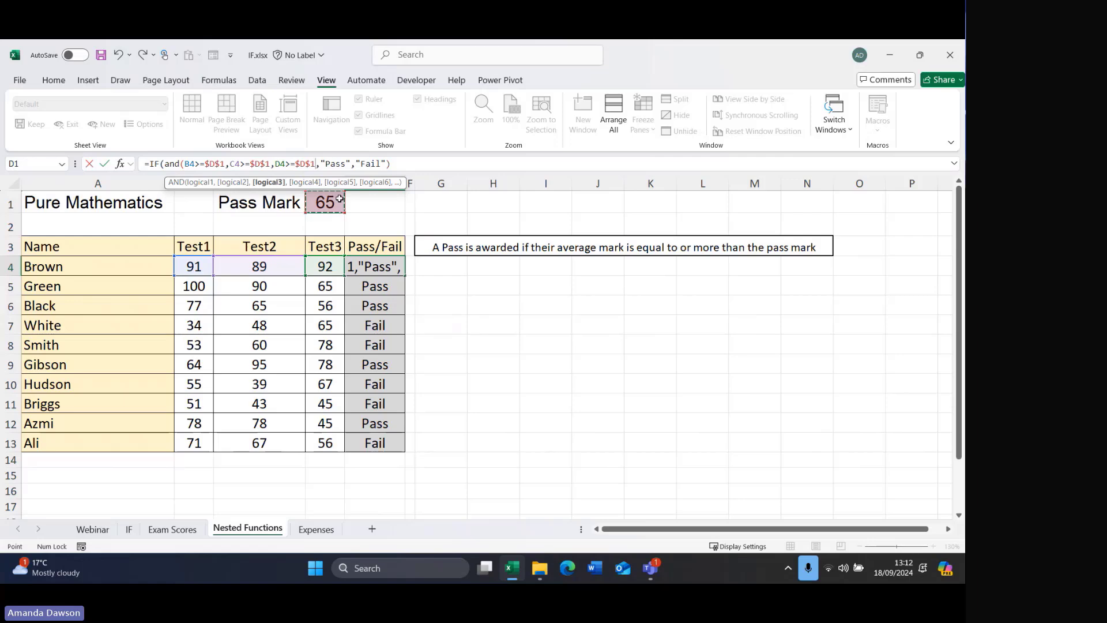
text())
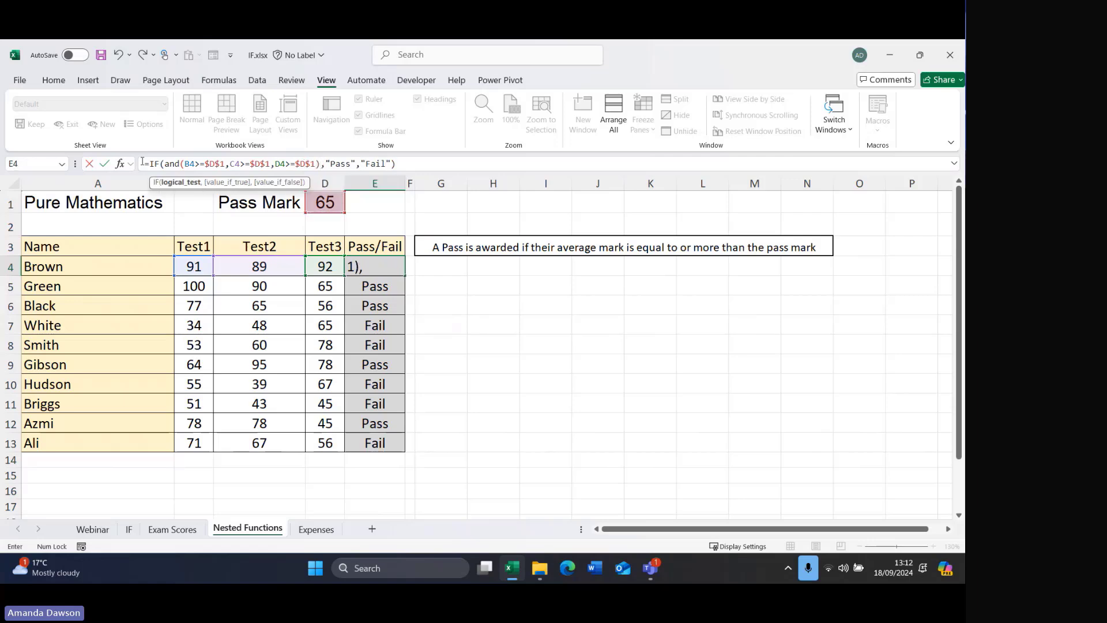
Examine the three logical conditions of the AND function and the "Pass" argument in E4's formula.
click(166, 163)
click(186, 164)
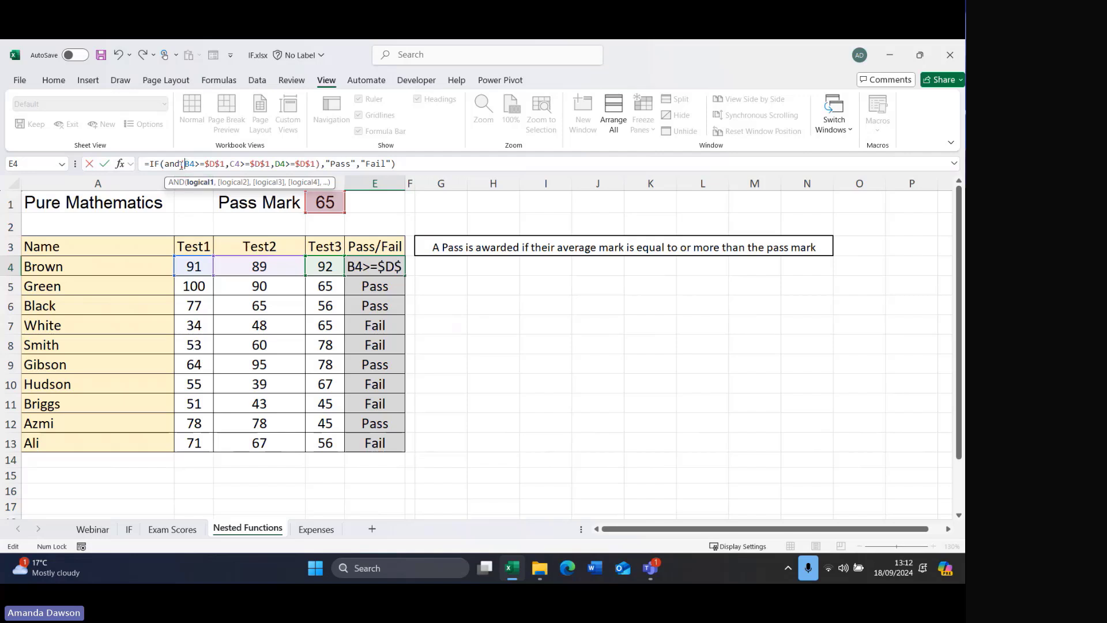
click(194, 184)
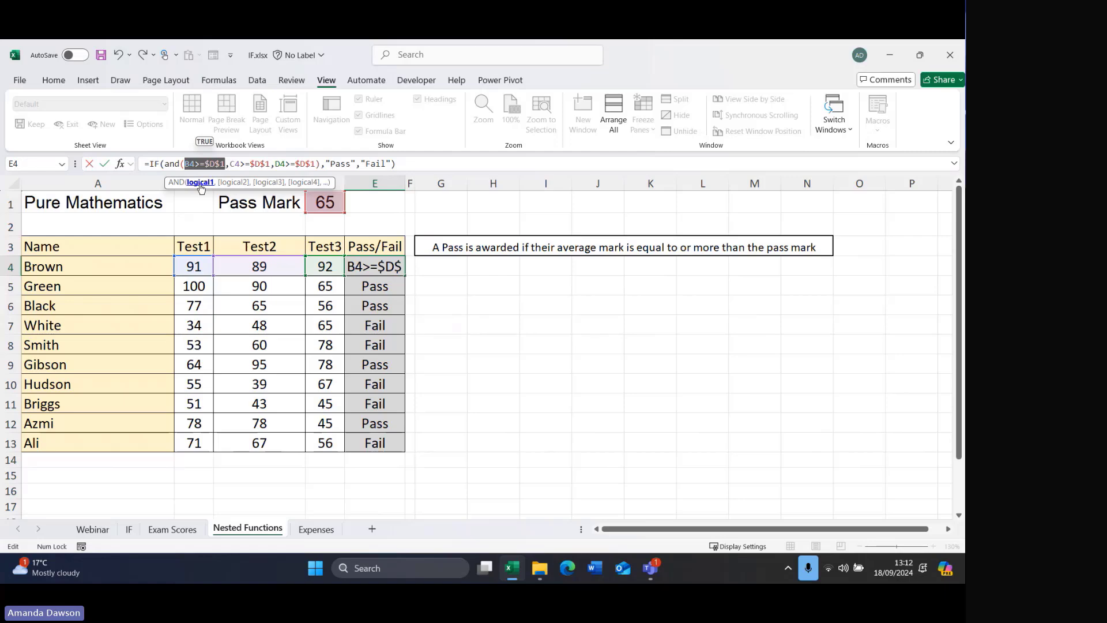
click(233, 183)
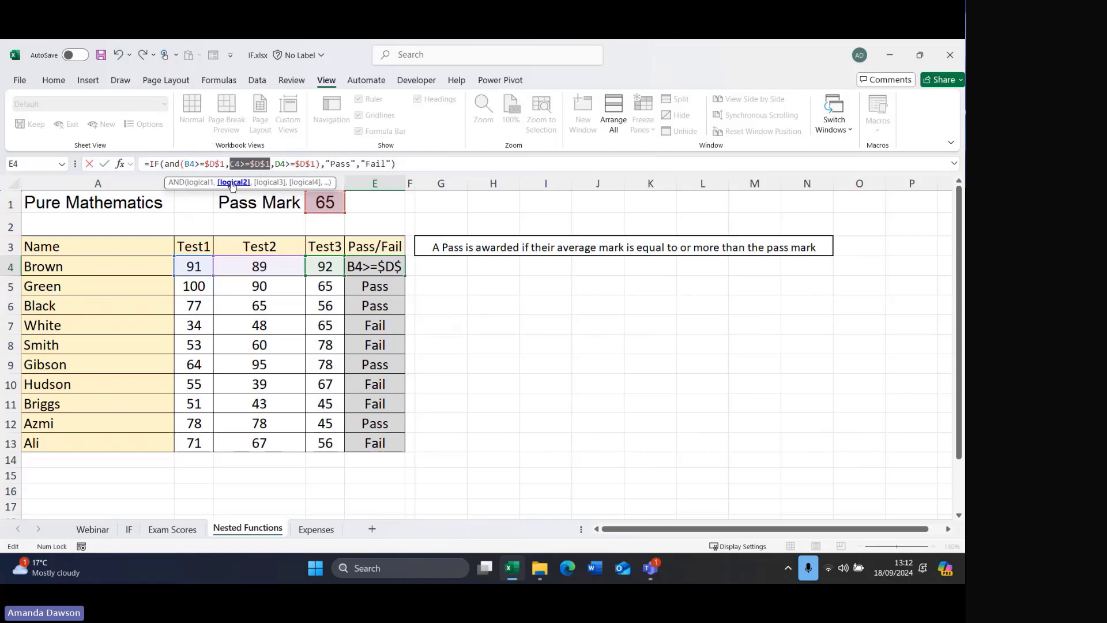
click(270, 183)
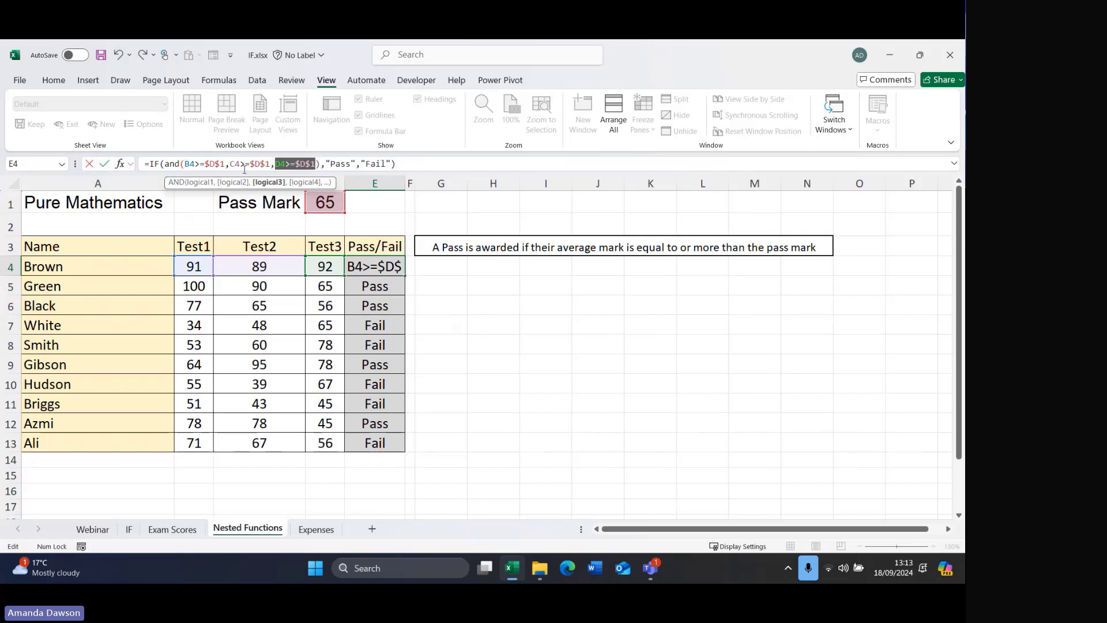
click(338, 164)
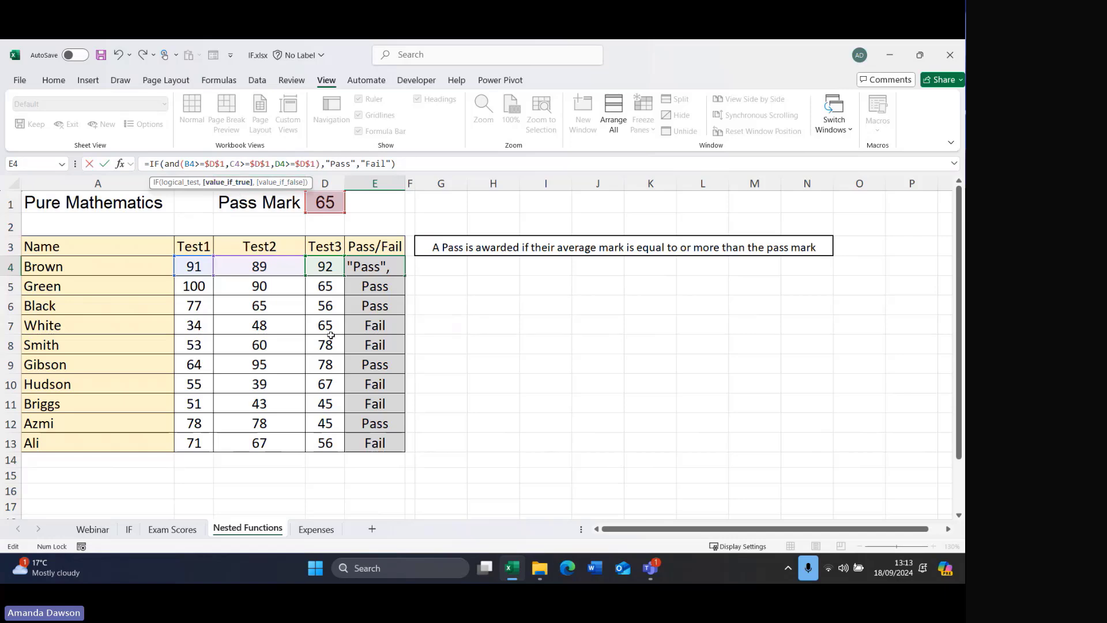
Commit the AND-based IF formula in E4 and fill it down the Pass/Fail column to E13.
key(Return)
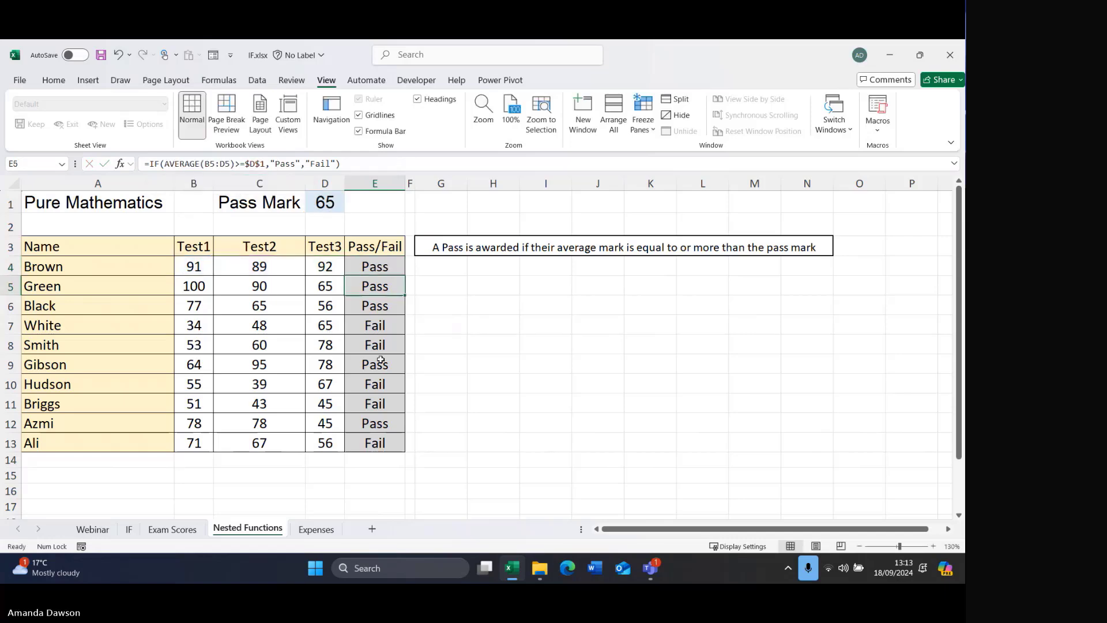
click(397, 271)
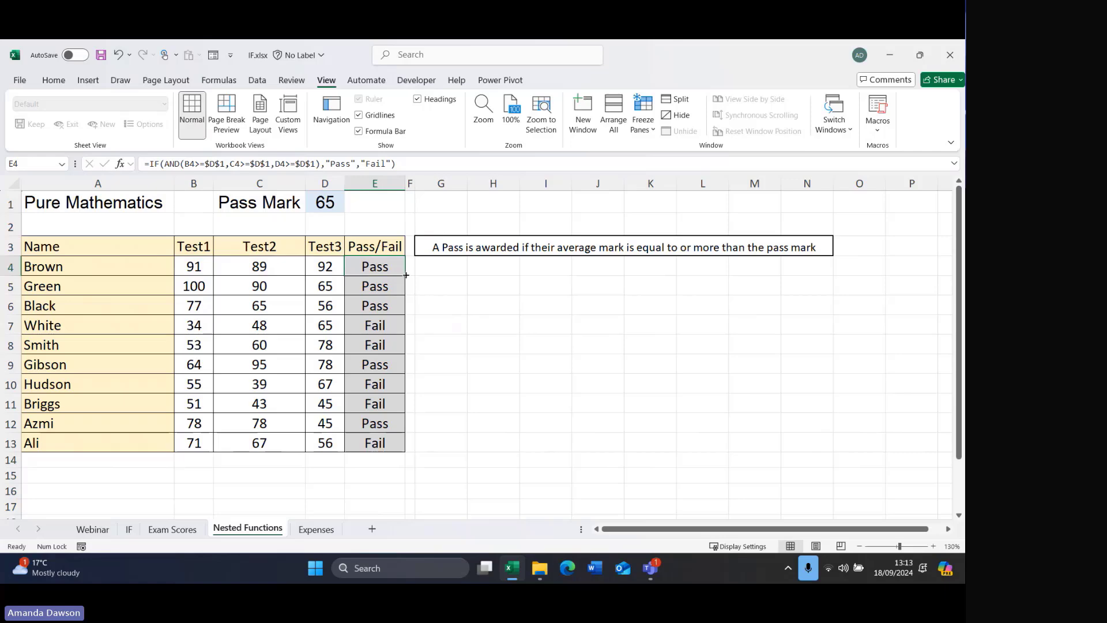
double_click(406, 274)
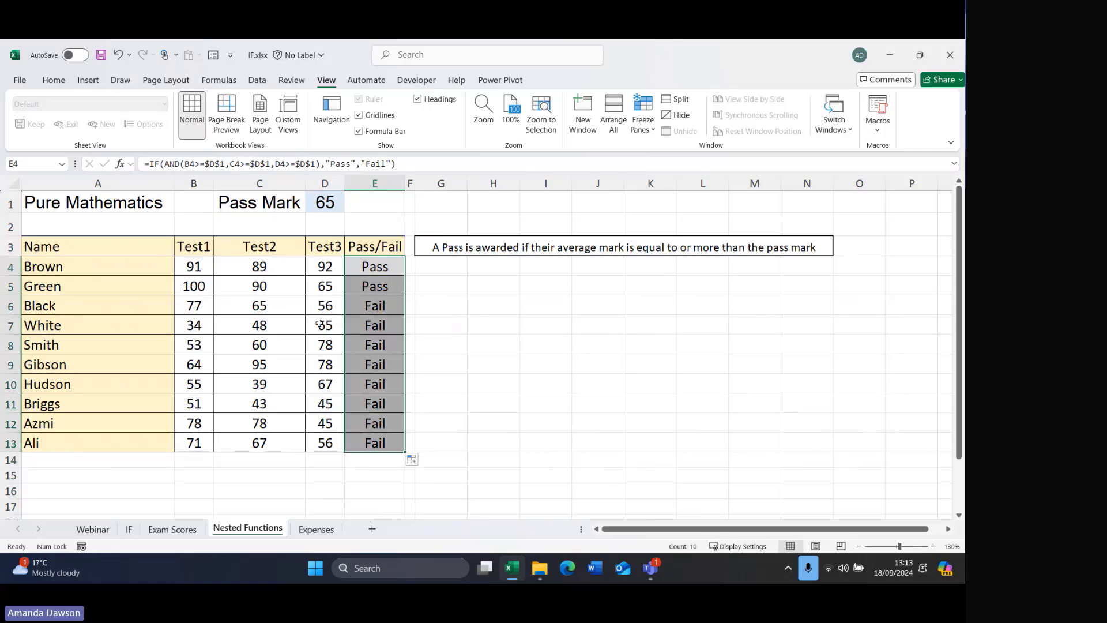
Replace AND with OR in E4's IF formula, keeping the three conditions, and fill it down to E13.
click(388, 270)
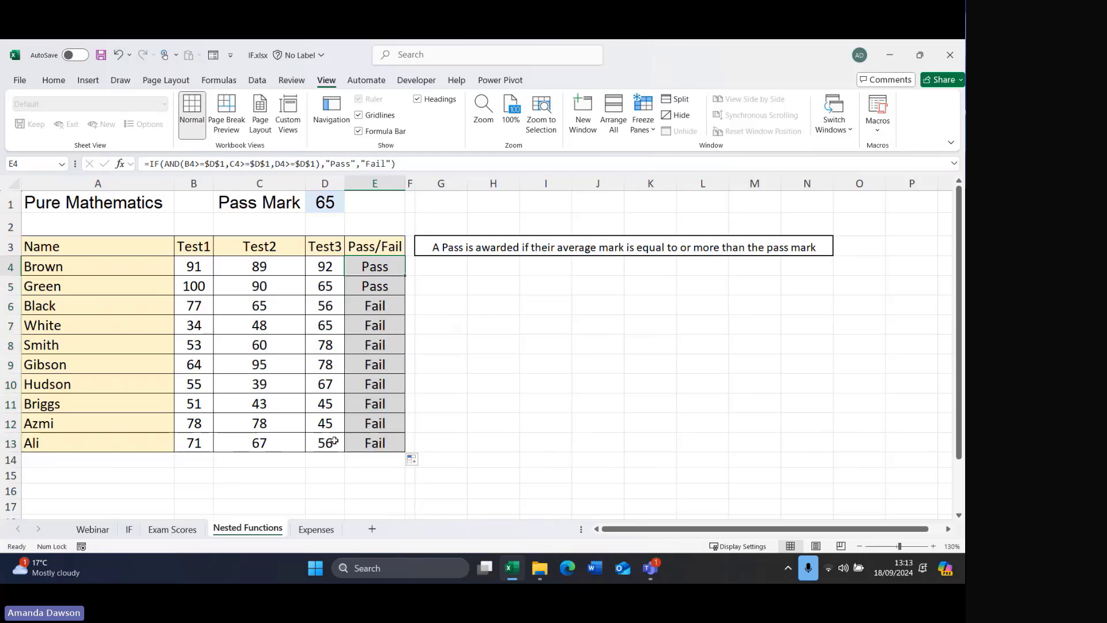
double_click(172, 164)
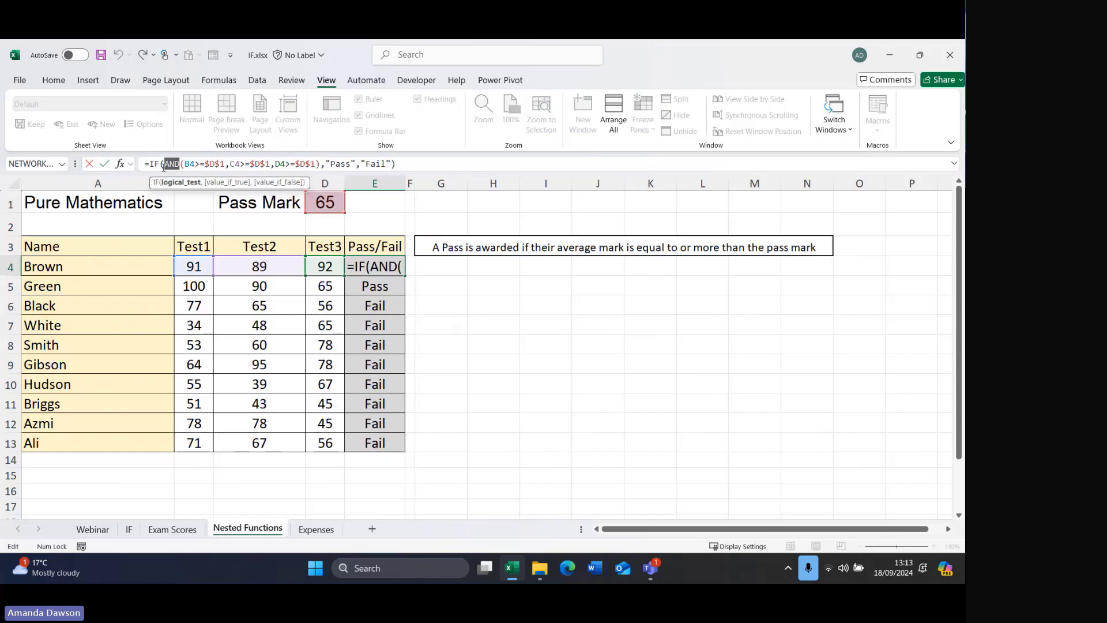
text(Or)
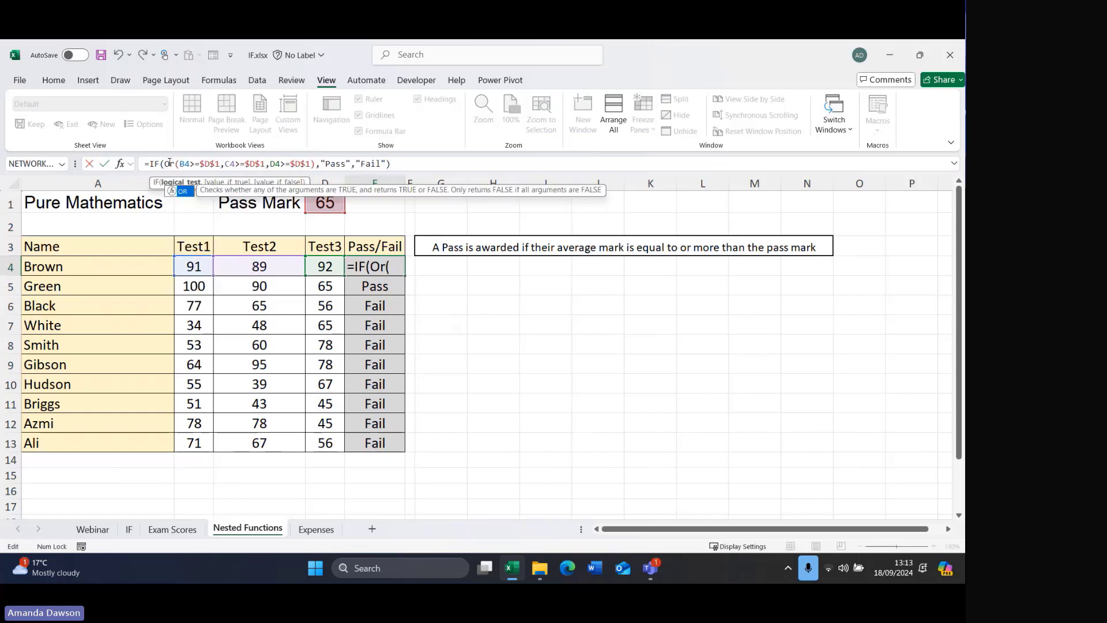
click(216, 164)
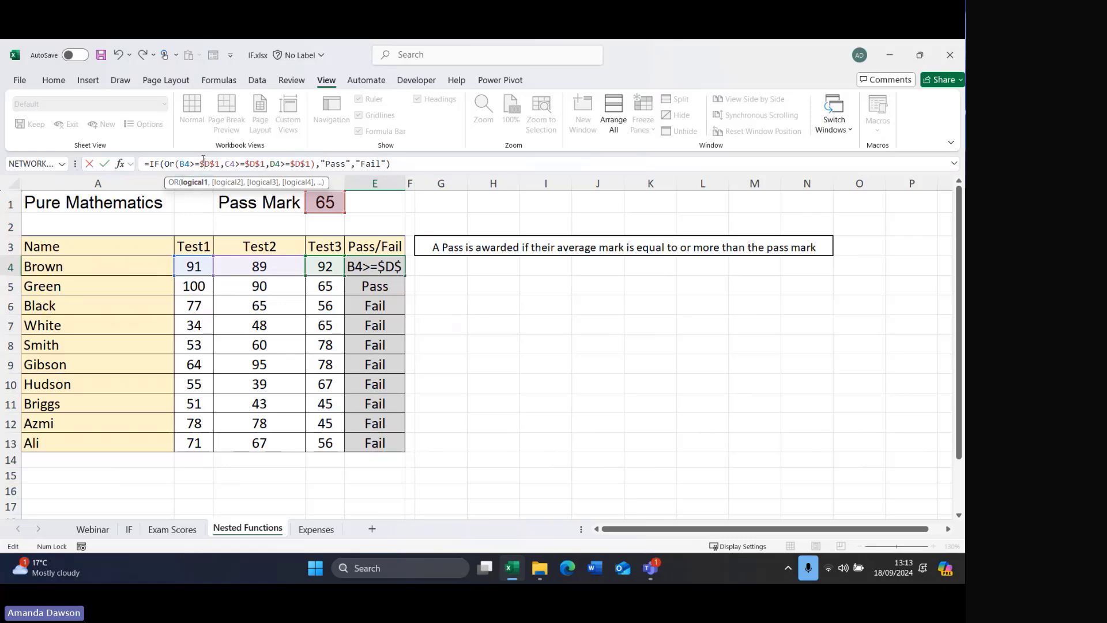
click(237, 164)
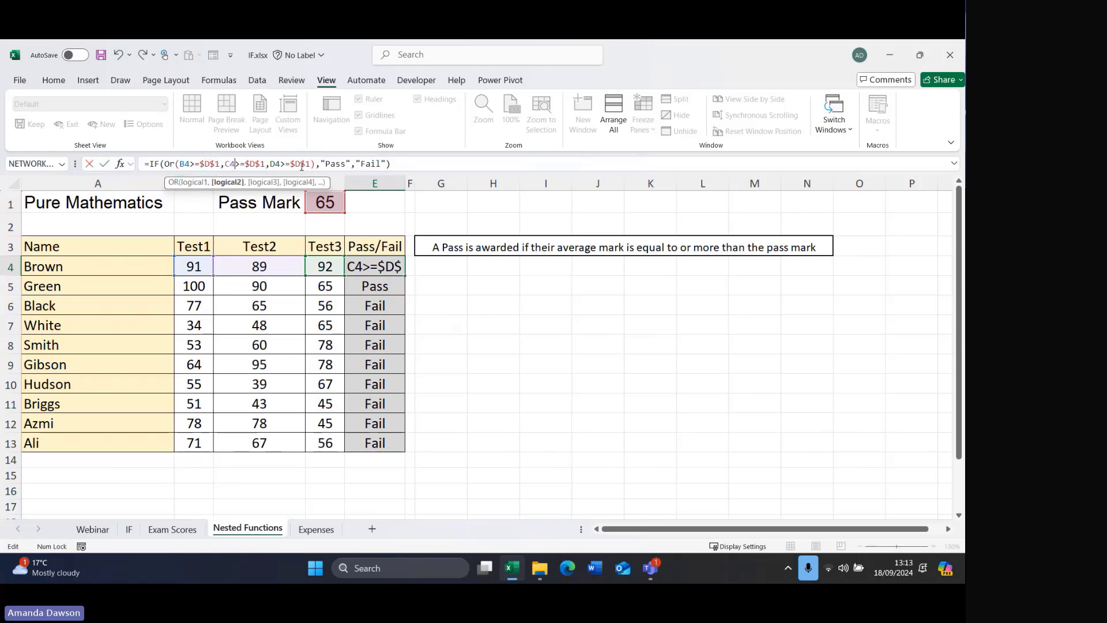
click(297, 164)
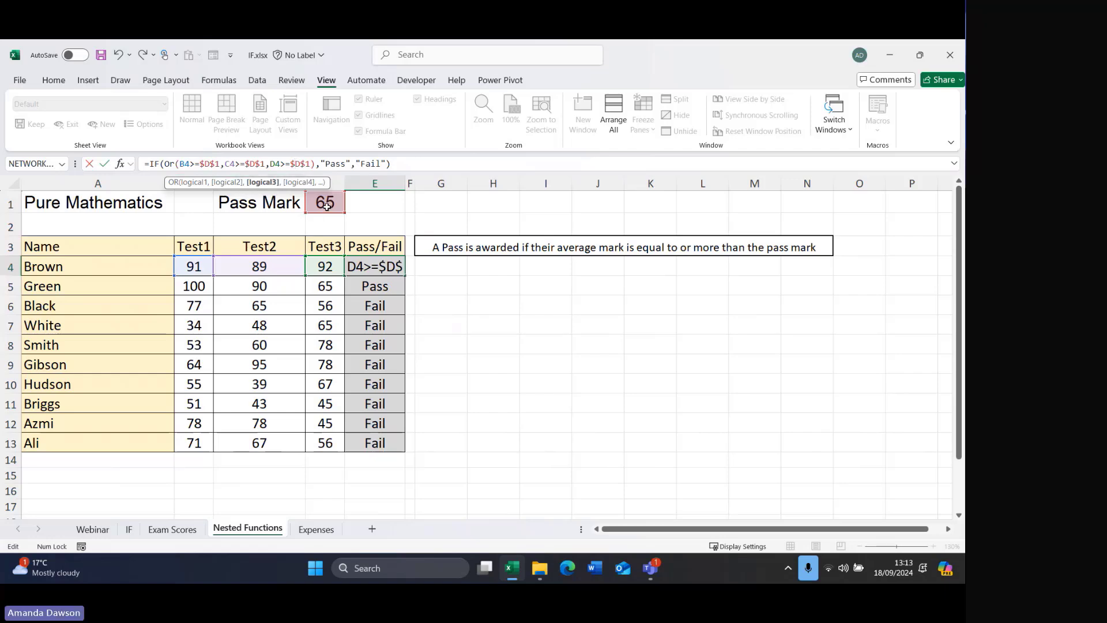
key(Return)
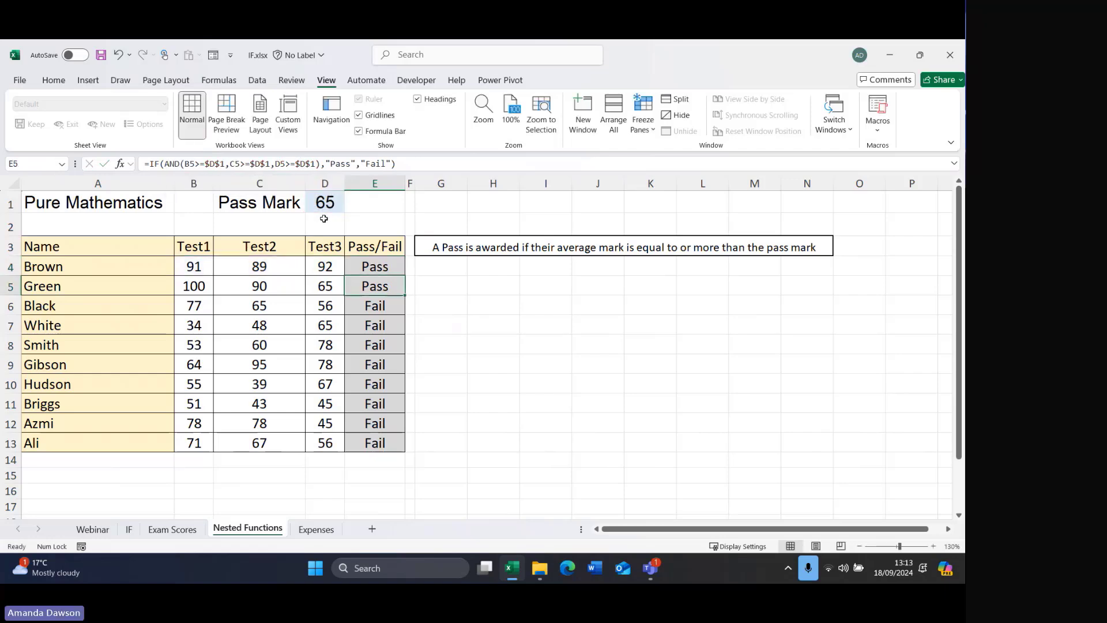
click(396, 270)
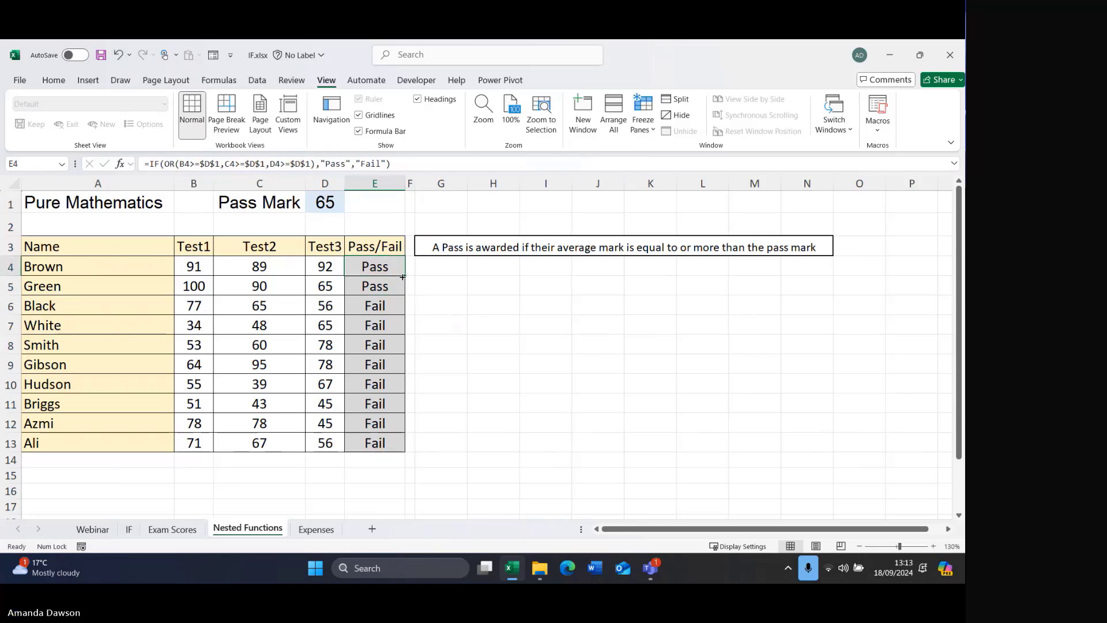
double_click(403, 278)
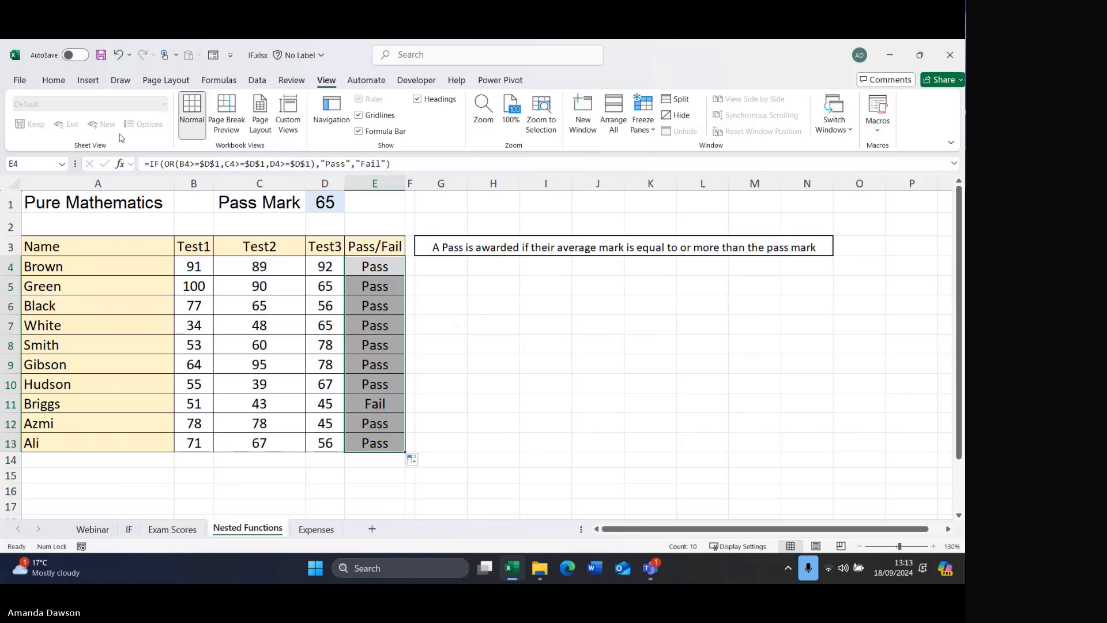
Undo the edits back through the Average Score column's deletion, and review the AVERAGE(B4:D4)>=$D$1 test in F4.
click(129, 55)
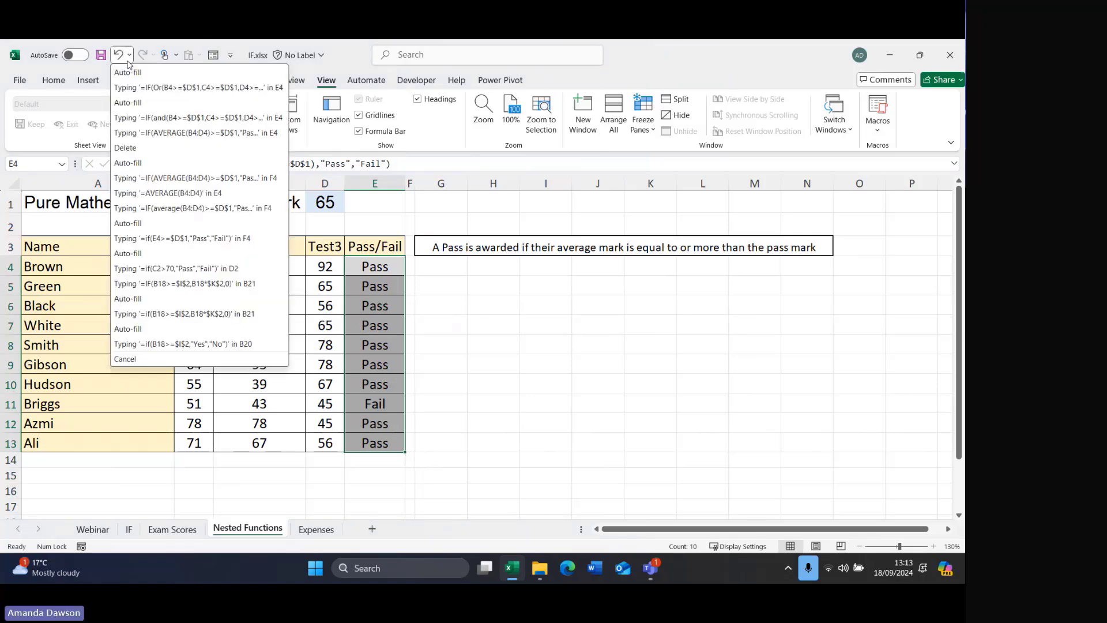
click(151, 163)
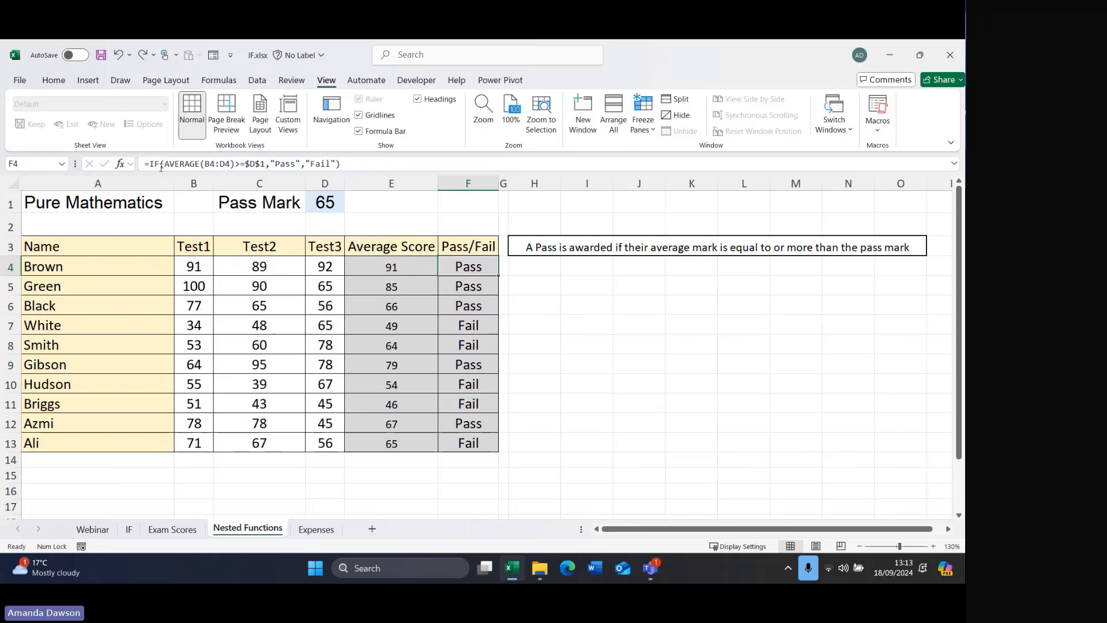
drag(164, 164, 265, 164)
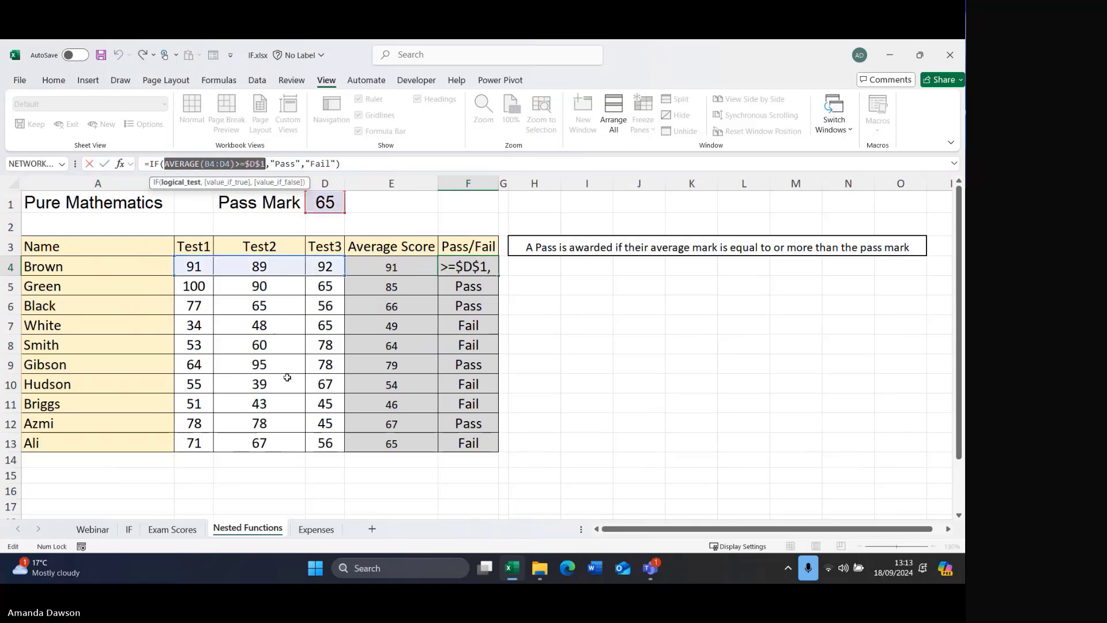
click(242, 165)
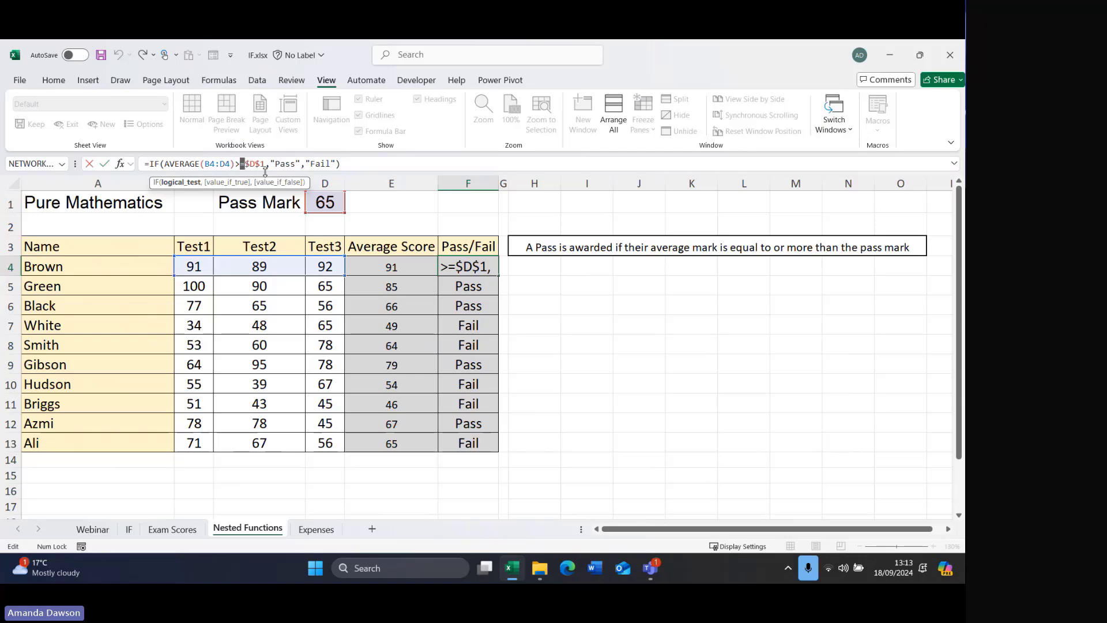
key(Return)
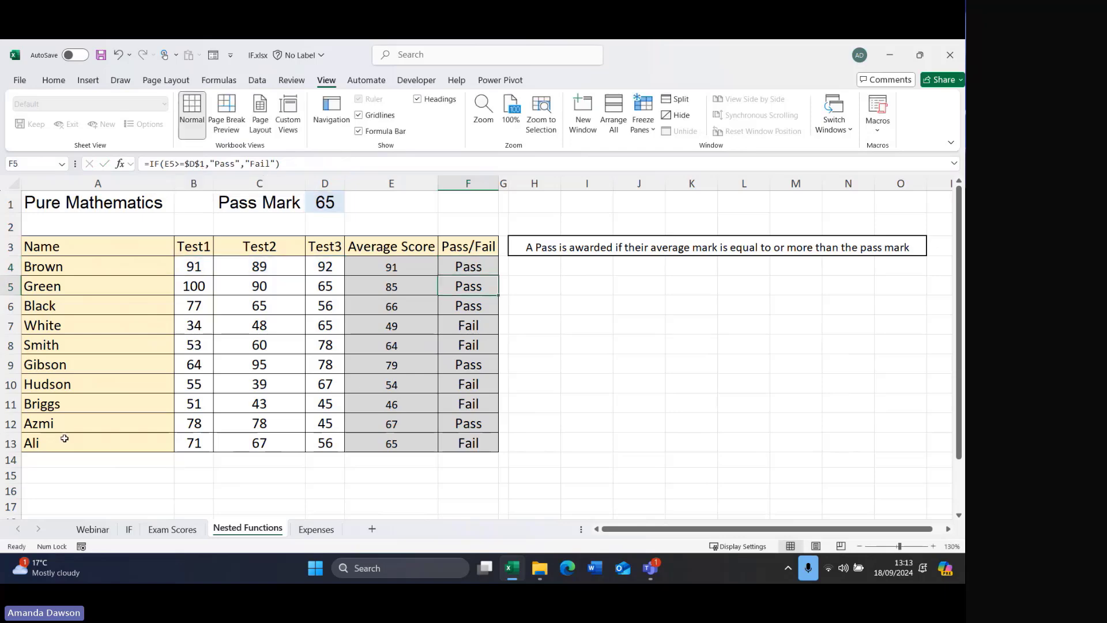
Inspect the average score formula in E13 and the matching Pass/Fail formula in F13.
click(99, 449)
click(389, 449)
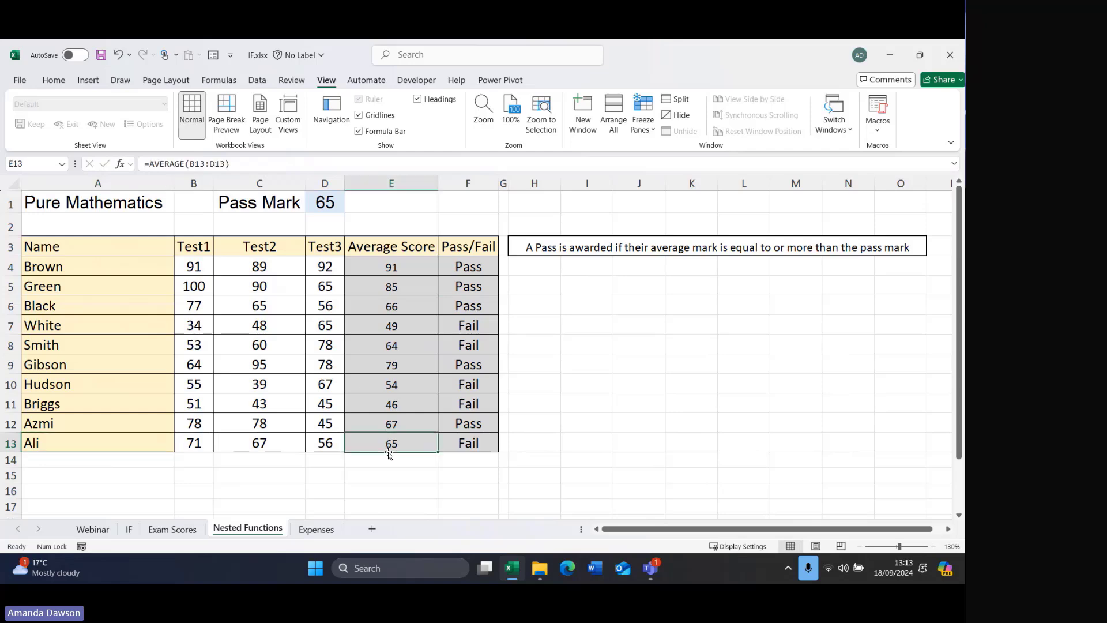
click(485, 444)
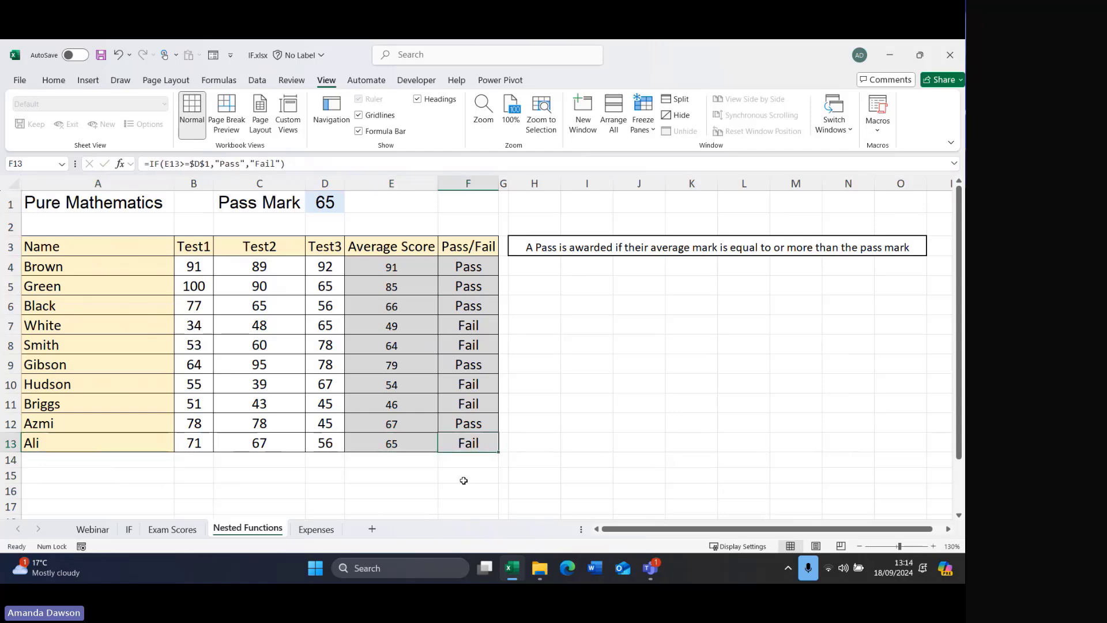
Show the average score in E13 with two decimal places and check it against the result in F13.
click(369, 443)
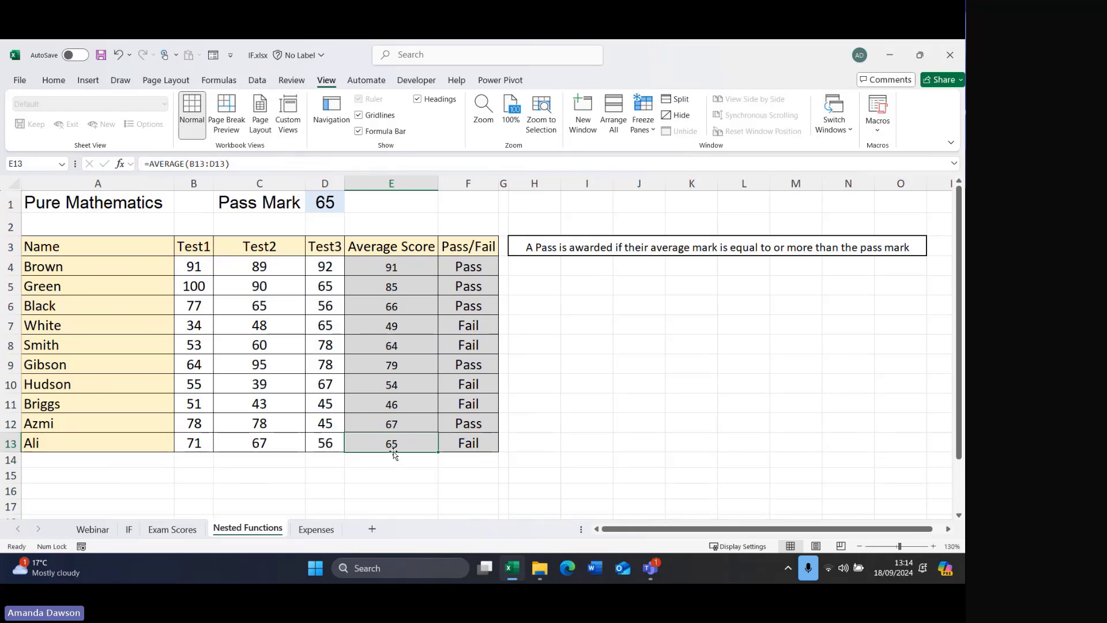
click(53, 82)
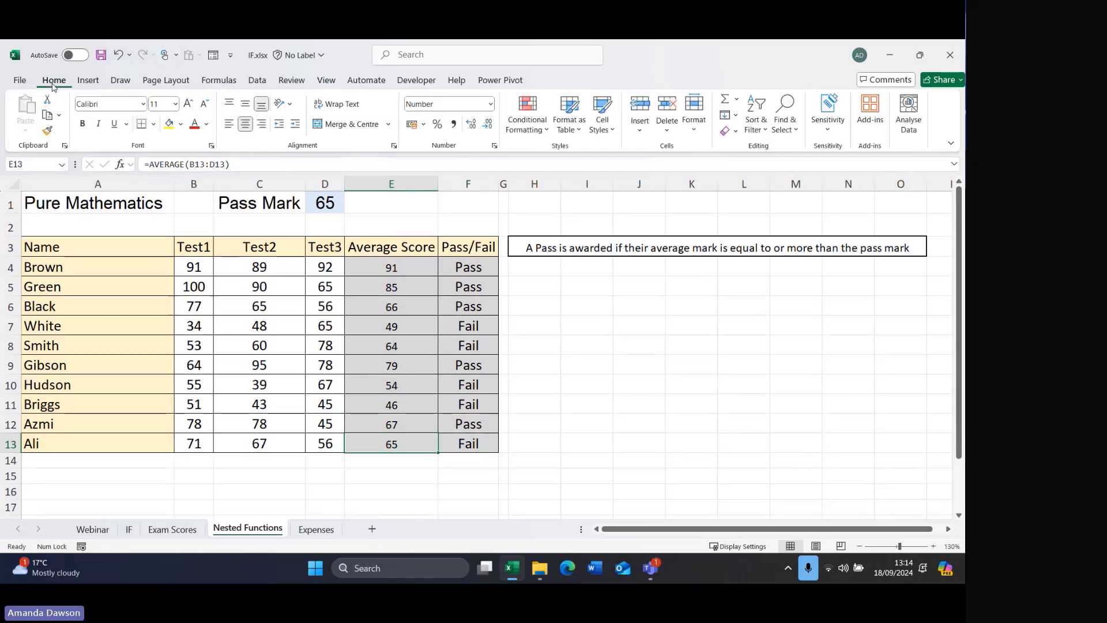
click(475, 128)
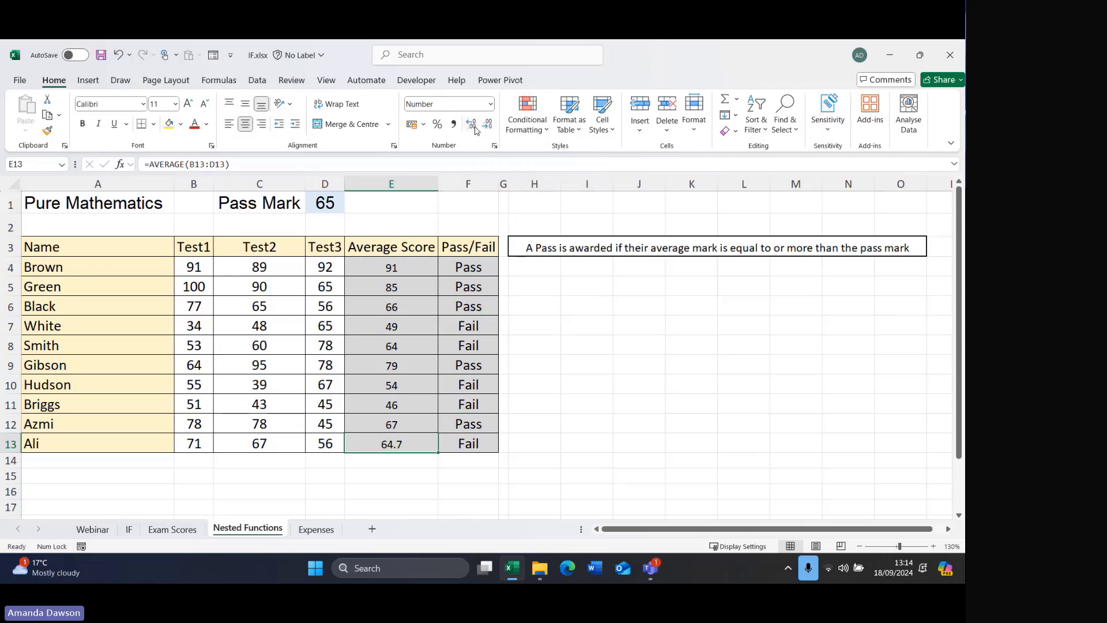
click(475, 128)
click(469, 449)
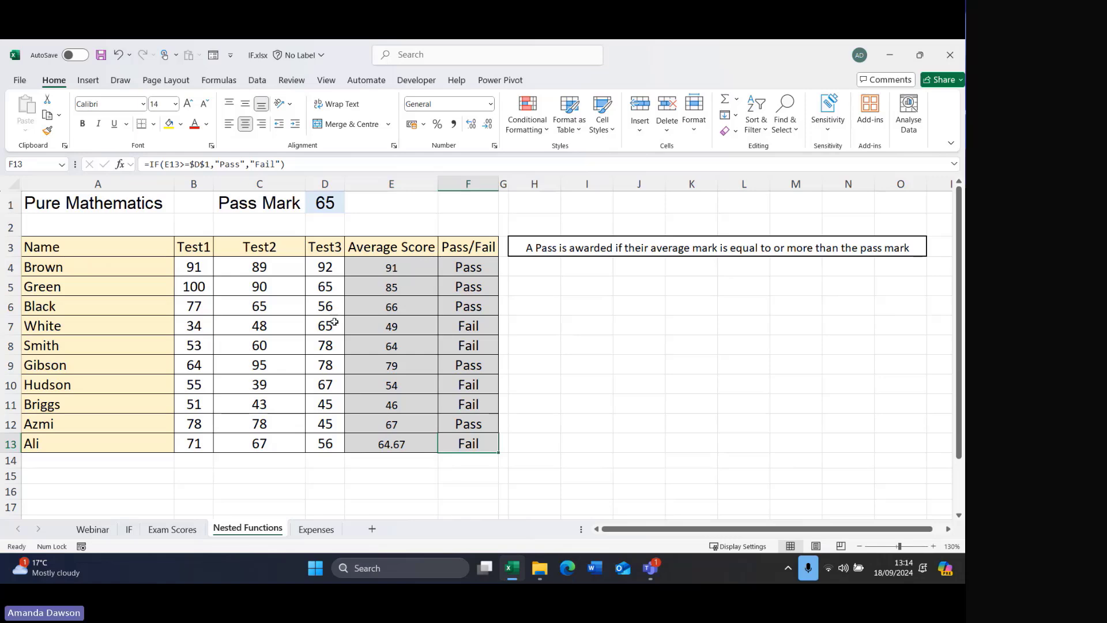
Examine the list of available logical functions, including IFERROR, without inserting one.
click(232, 85)
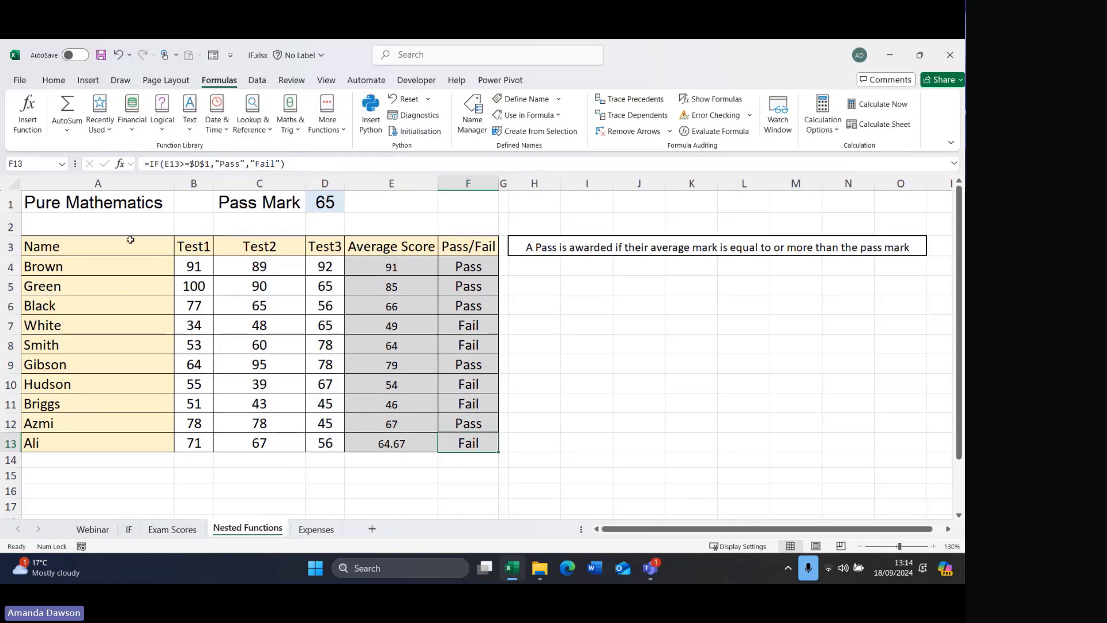
click(164, 133)
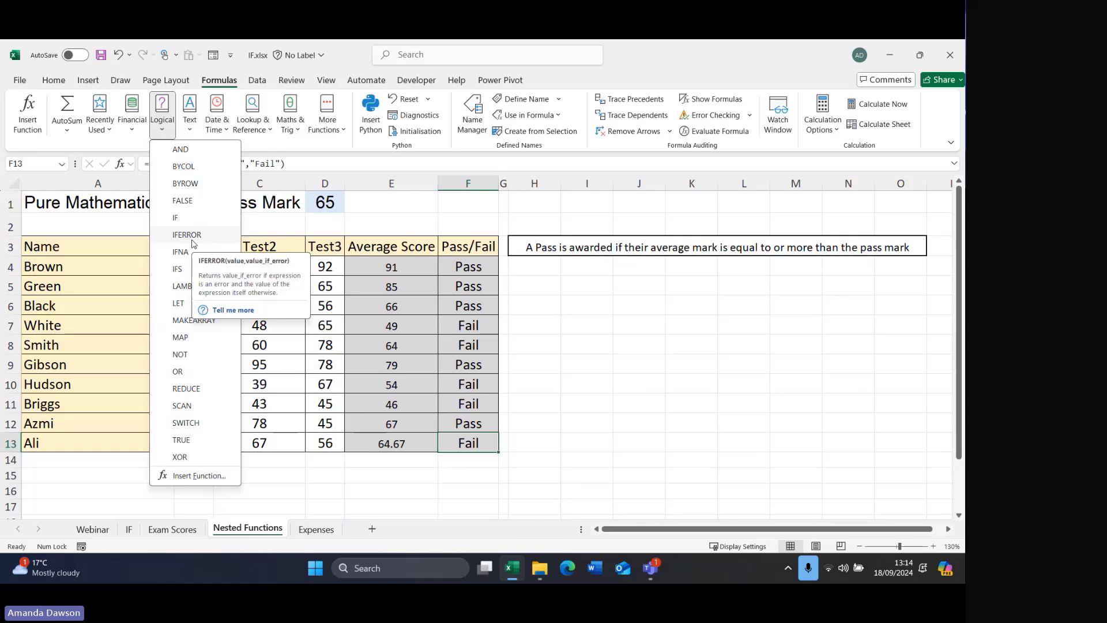
click(502, 297)
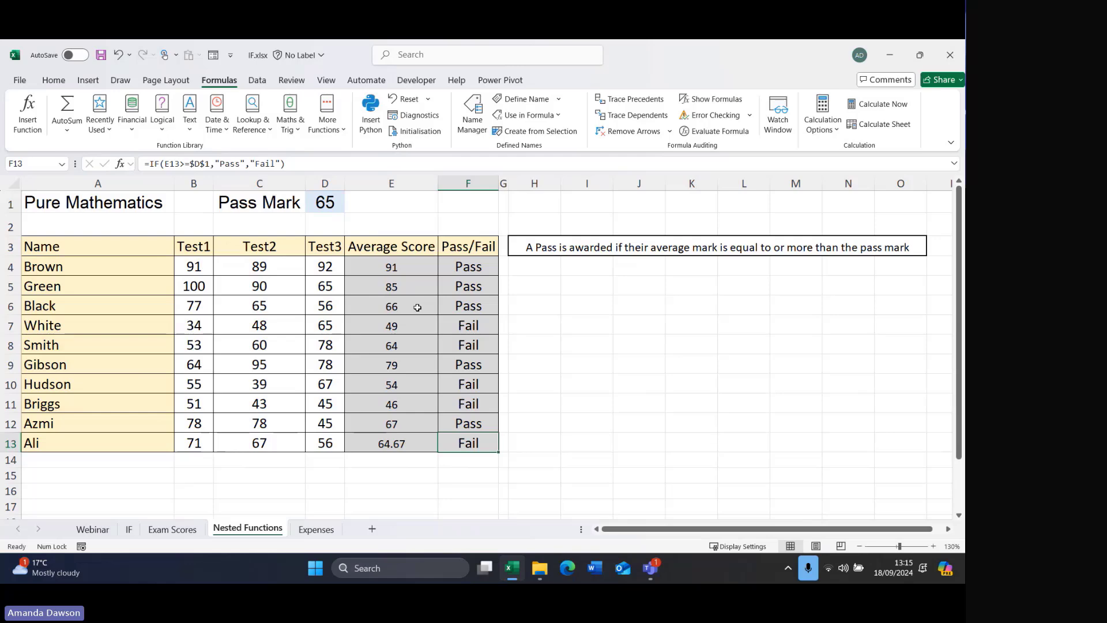
Switch to the Exam Scores sheet and select the Pass/Fail results in D2:D9.
click(54, 80)
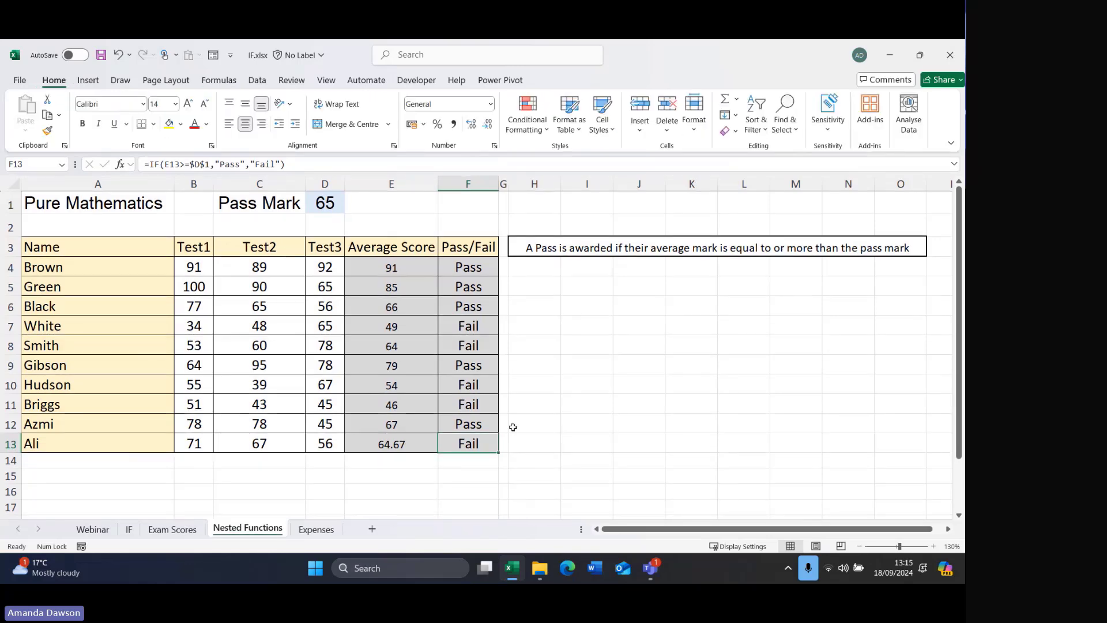
click(484, 268)
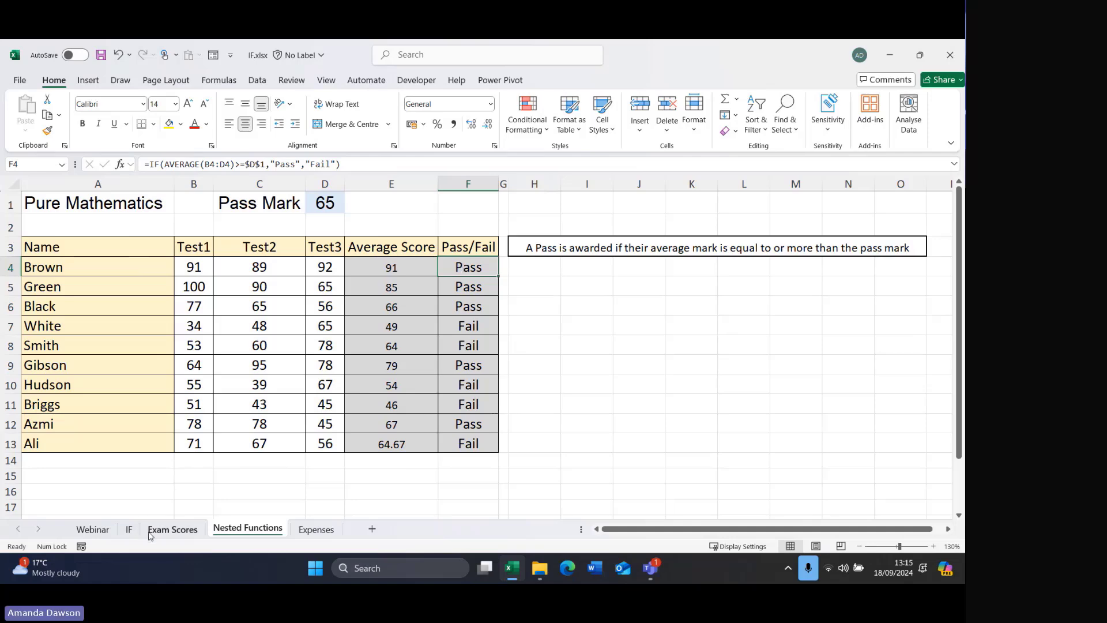
click(172, 529)
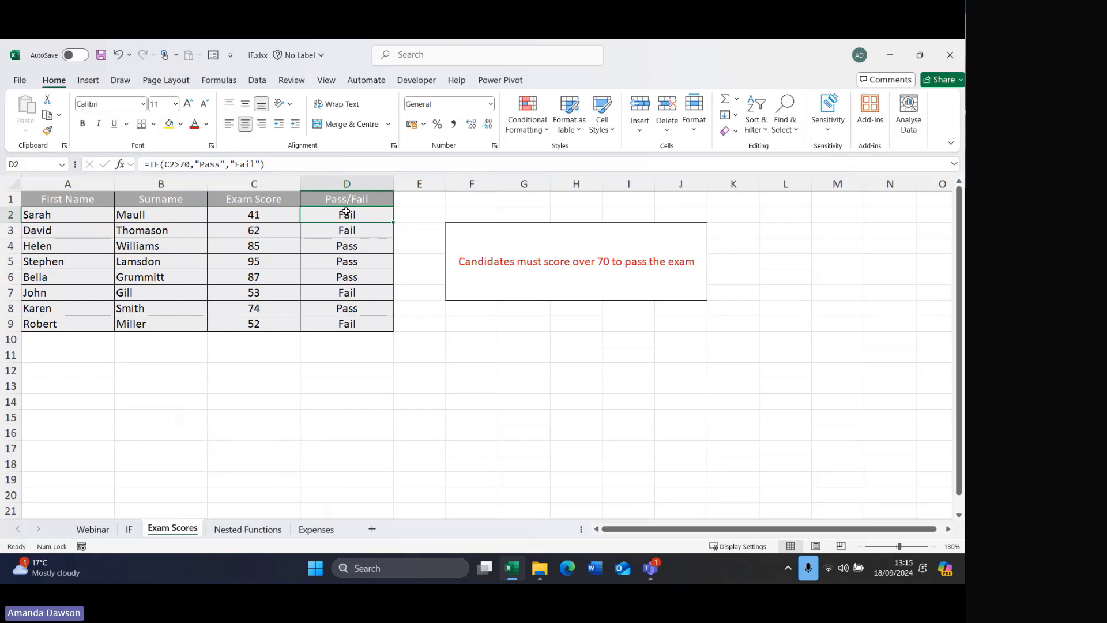
drag(347, 215, 358, 324)
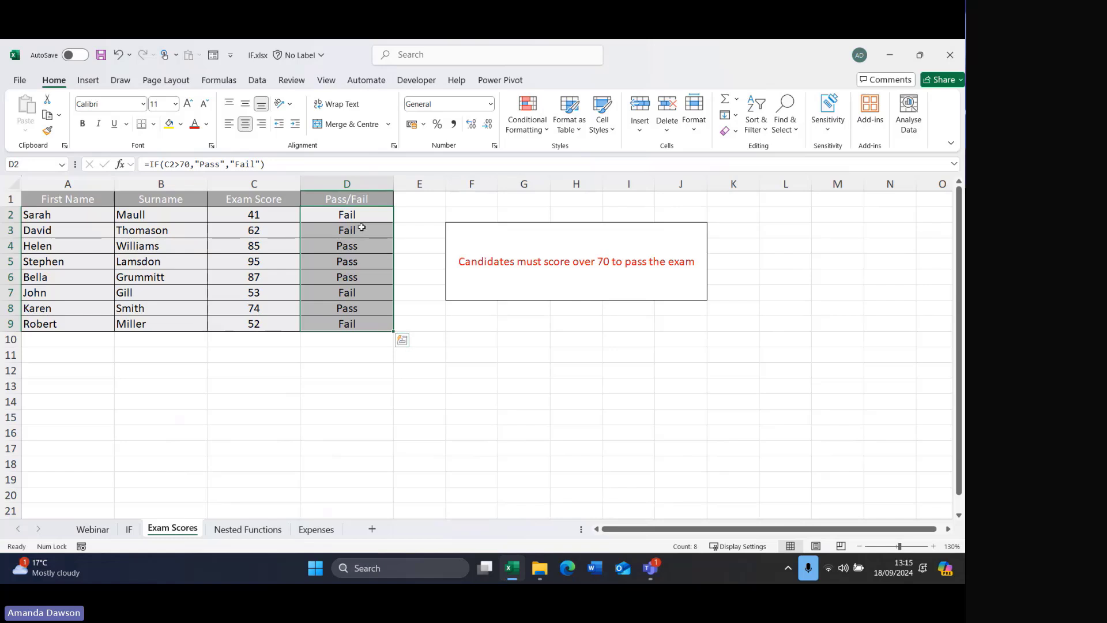
click(346, 218)
drag(335, 215, 321, 323)
Set up a Text That Contains conditional formatting rule for "Pass" on D2:D9, using a customised format.
click(529, 111)
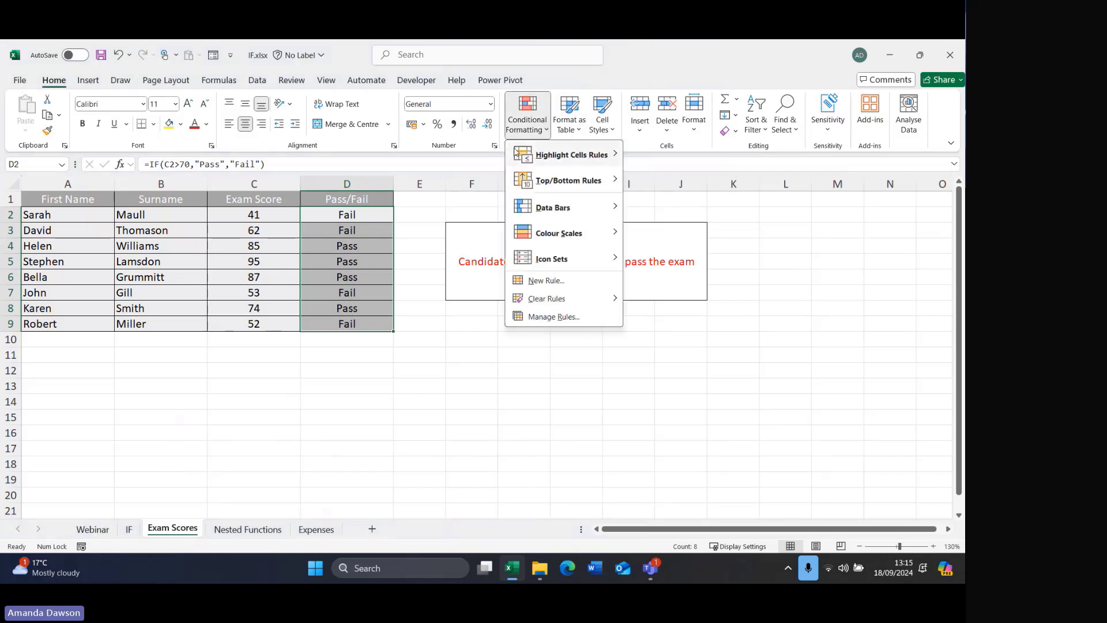
mouse_move(557, 162)
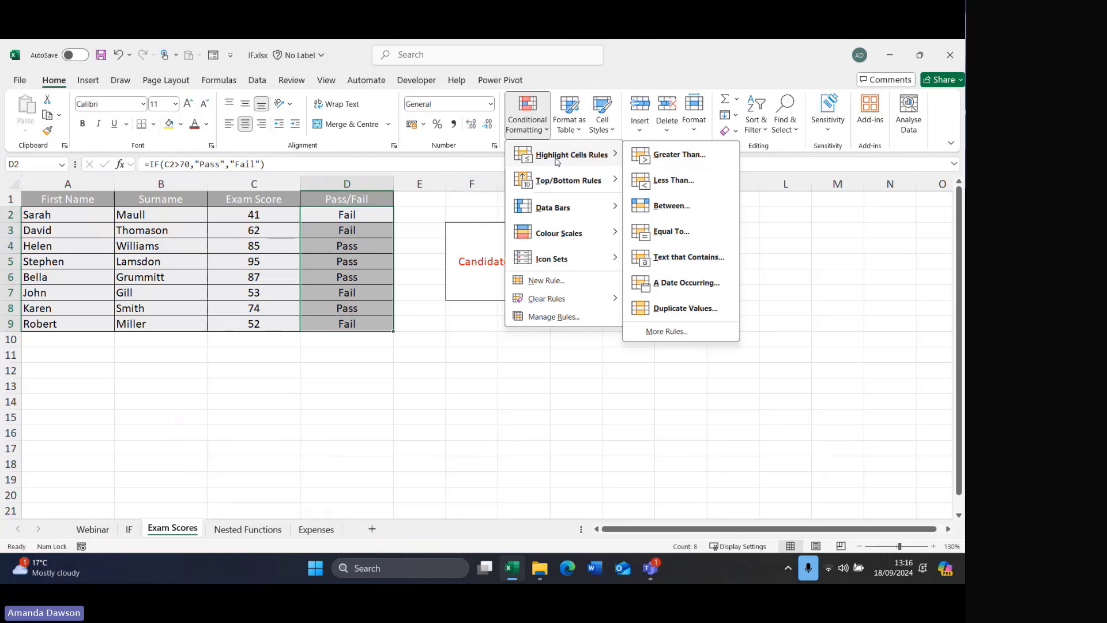
click(684, 259)
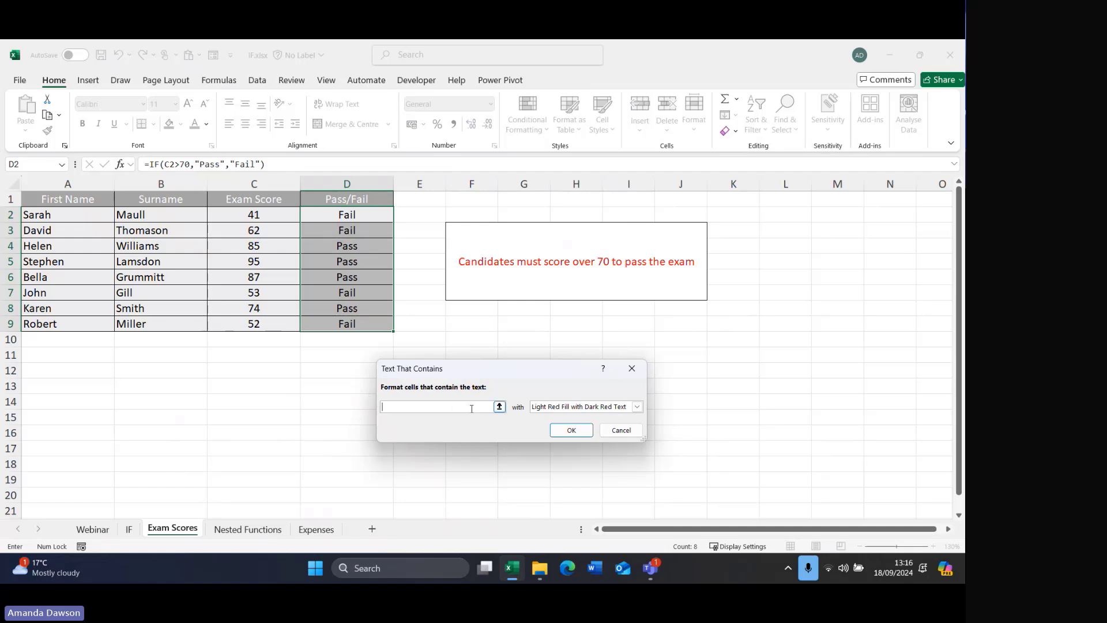
text(Pa)
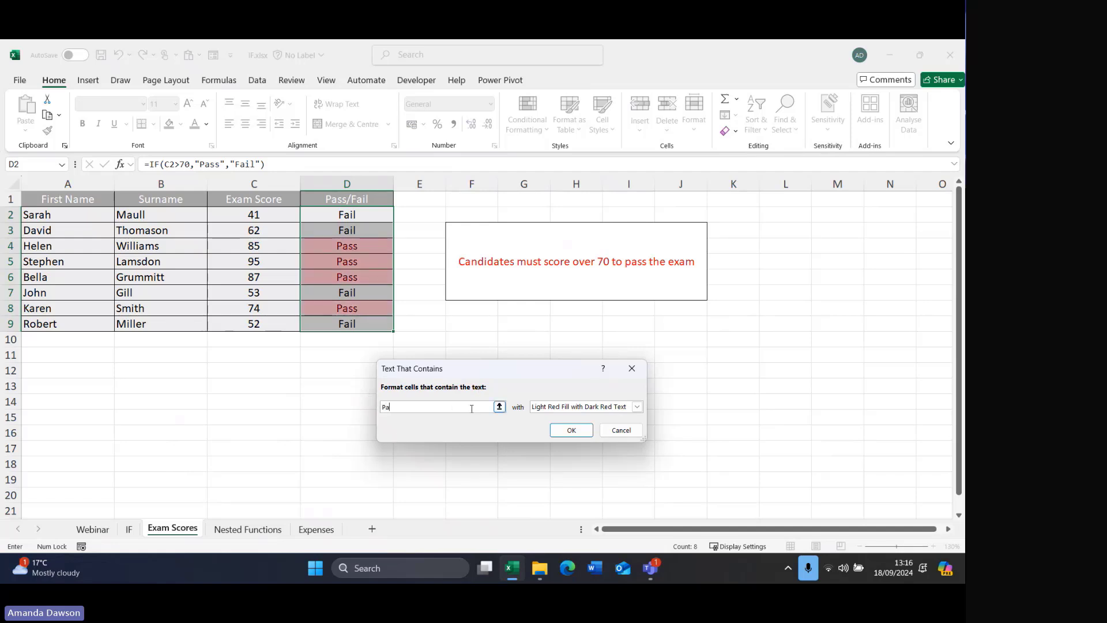
text(ss)
click(636, 407)
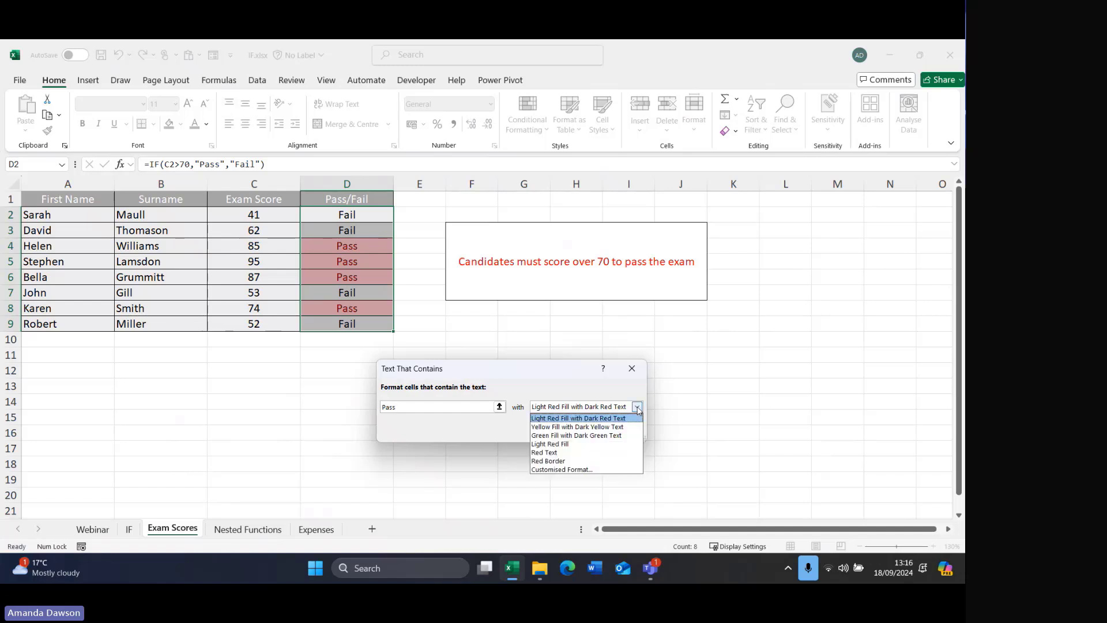
click(579, 470)
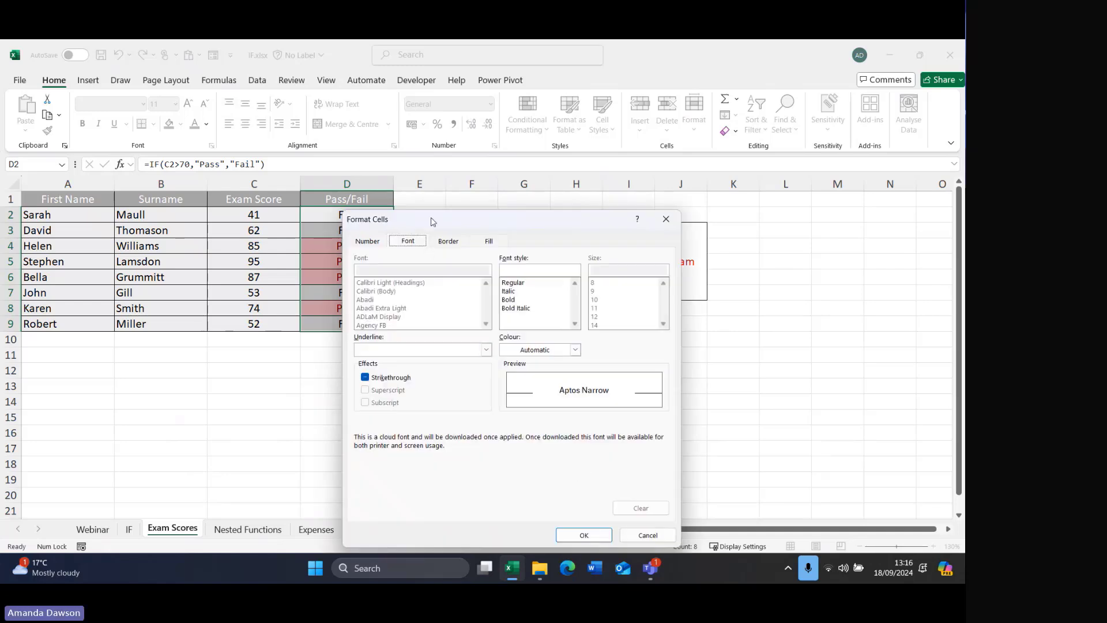
Give the "Pass" rule a light green background fill from the standard colours and apply the rule.
click(367, 241)
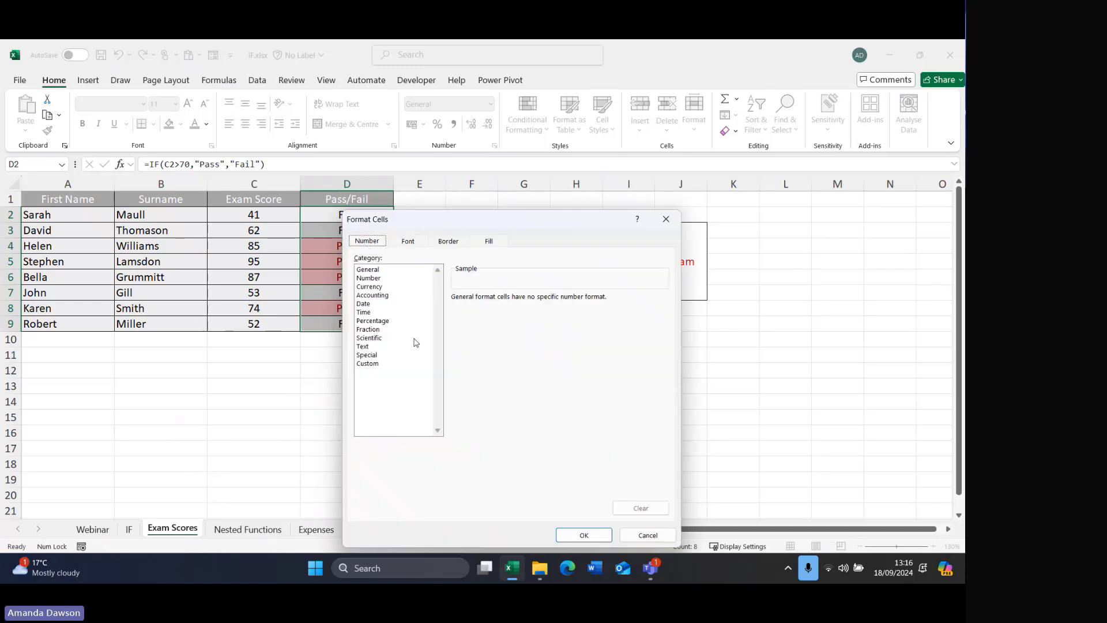
click(410, 241)
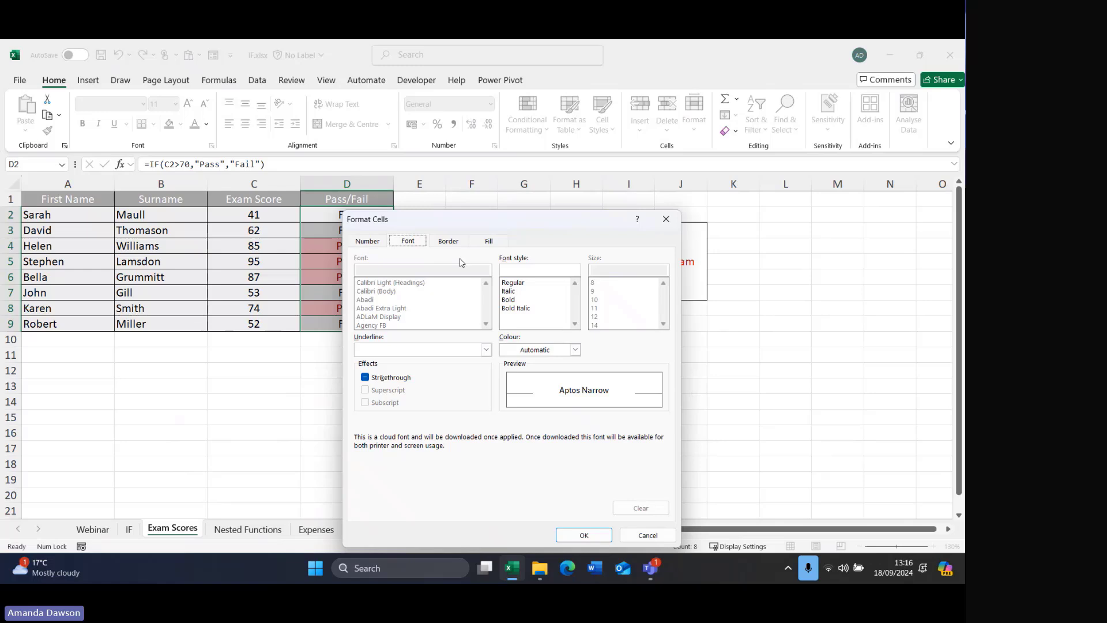
click(455, 242)
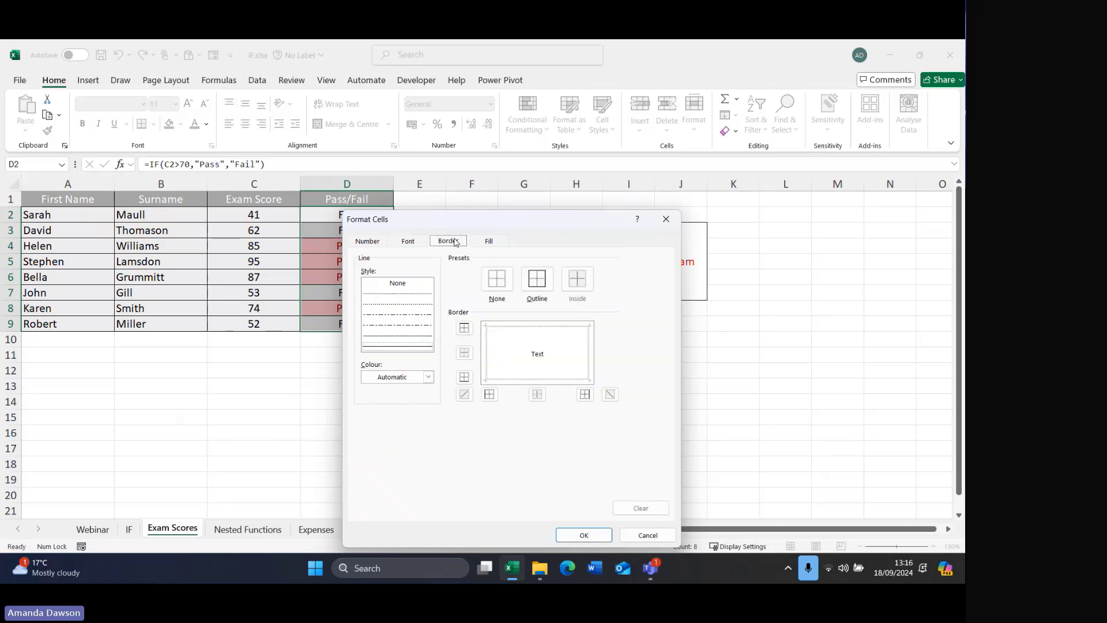
click(493, 242)
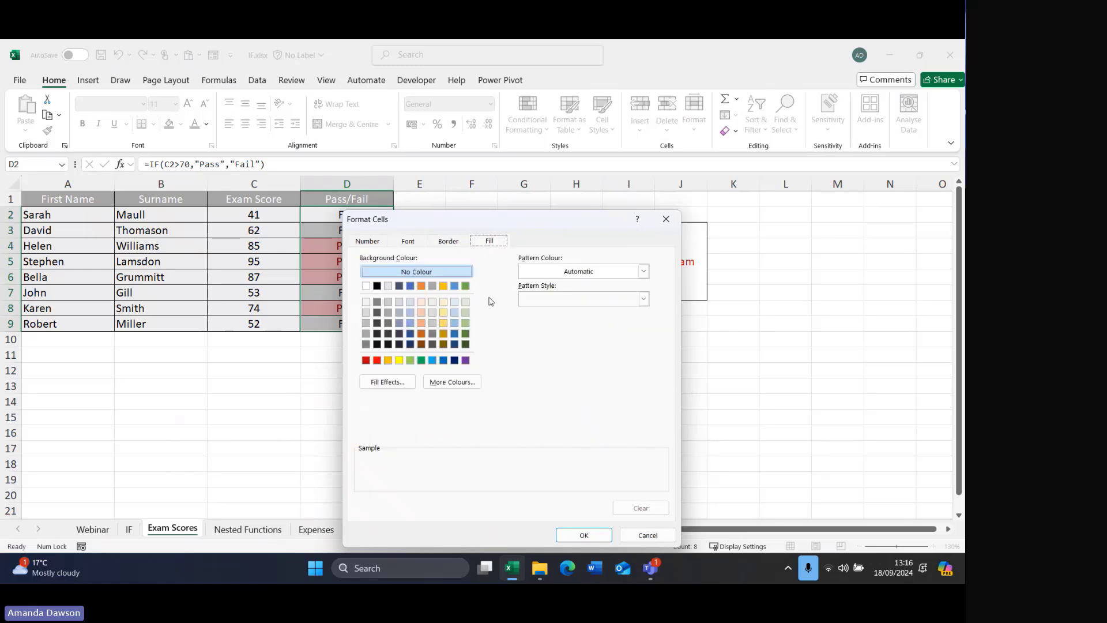
click(467, 287)
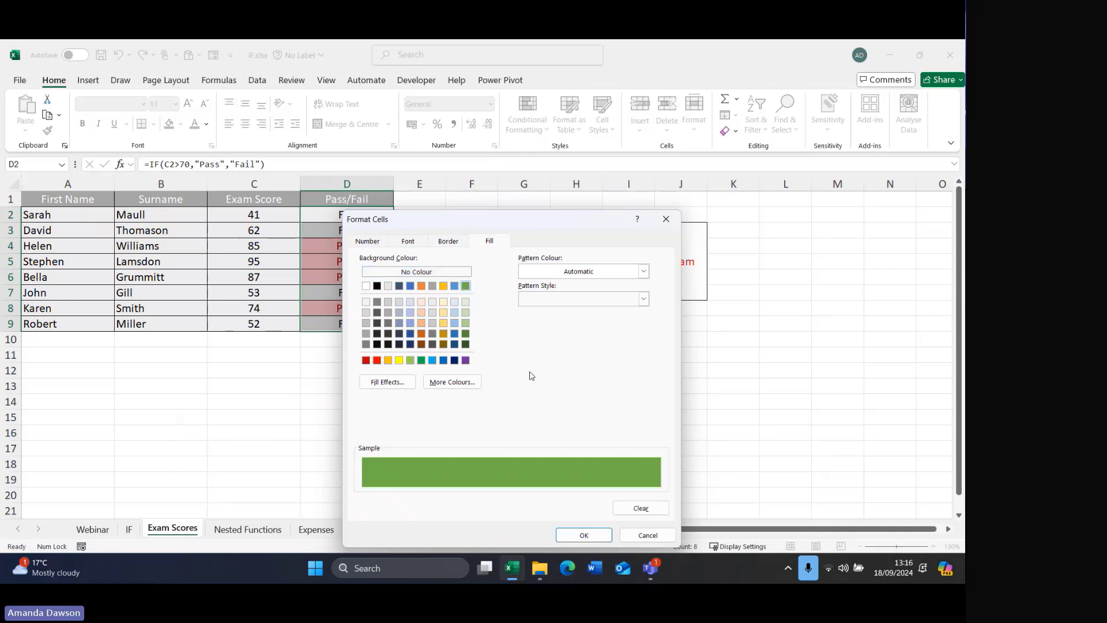
click(410, 360)
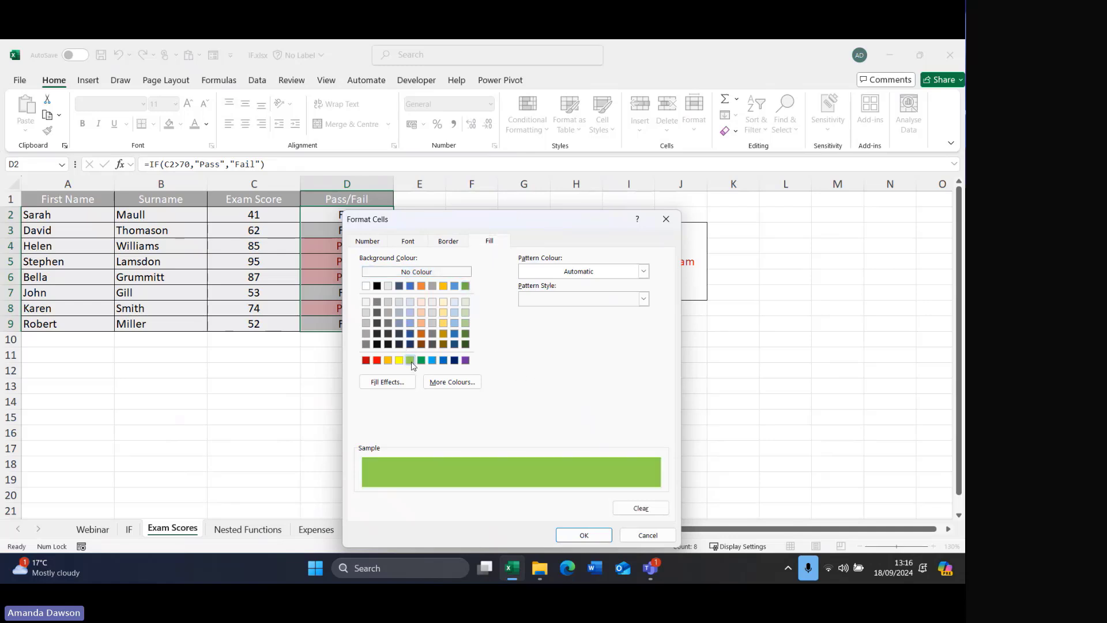
click(598, 537)
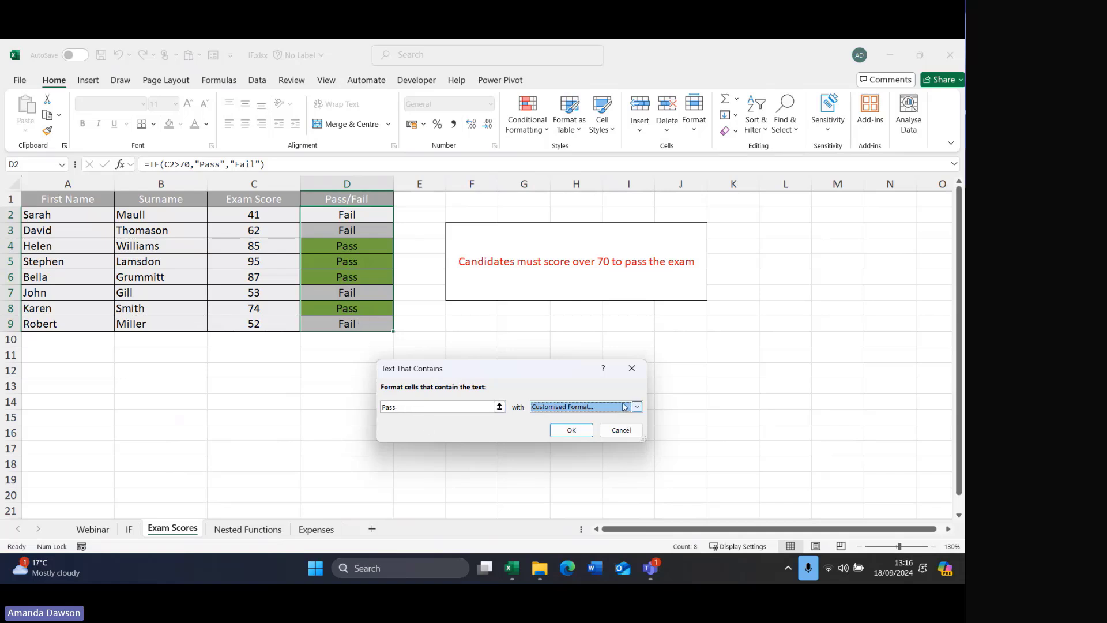
click(581, 434)
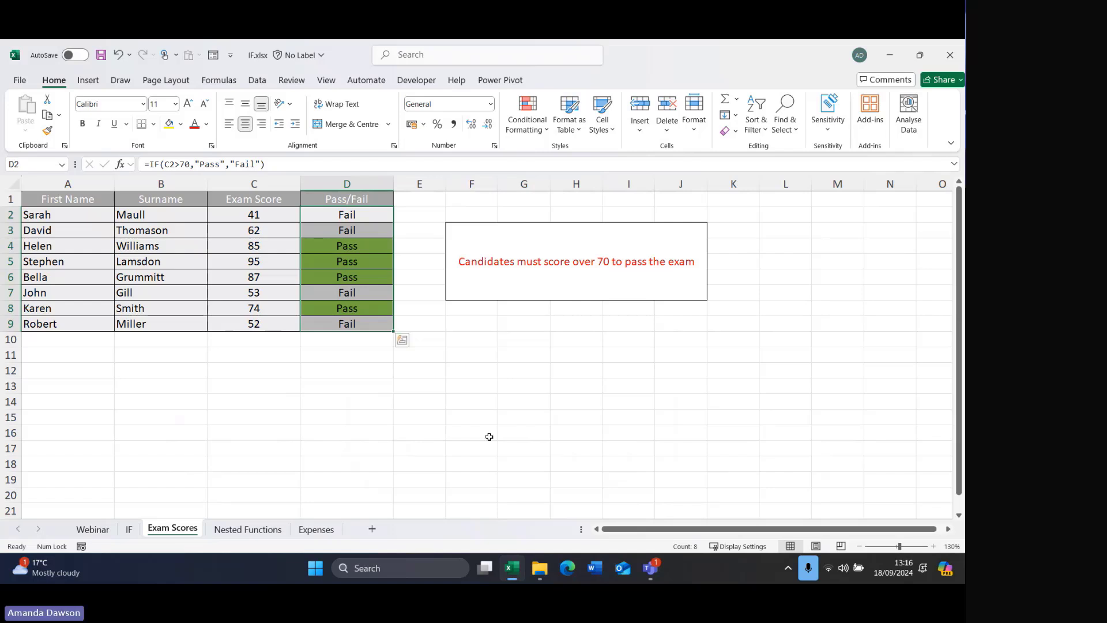
Add a Text That Contains conditional formatting rule for "Fail" on D2:D9 with a customised bright red fill.
click(531, 136)
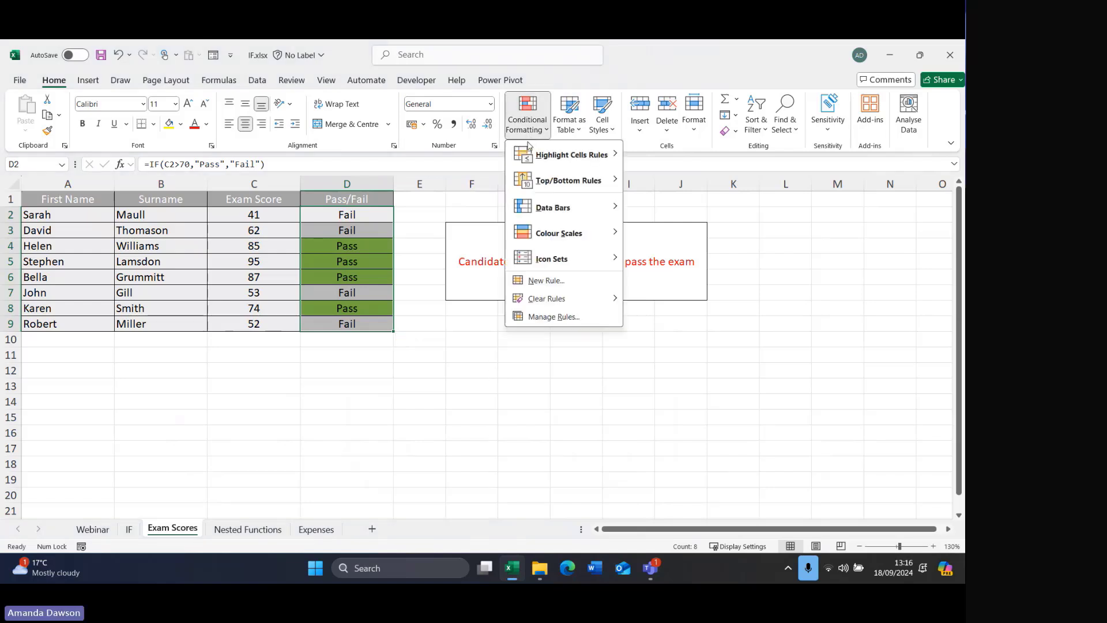
mouse_move(551, 153)
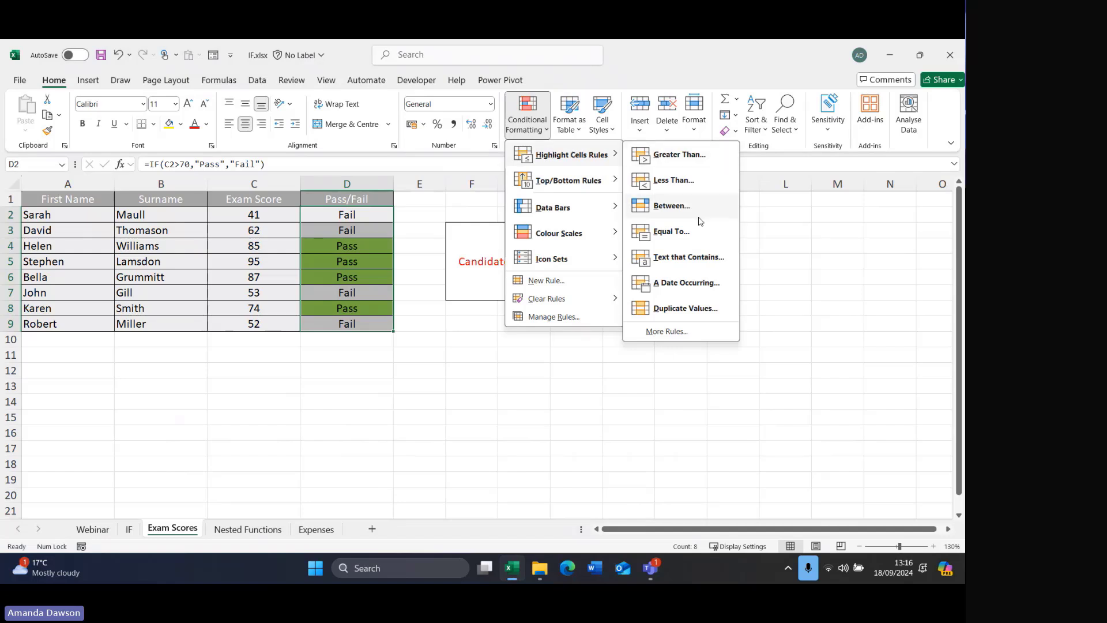
click(689, 257)
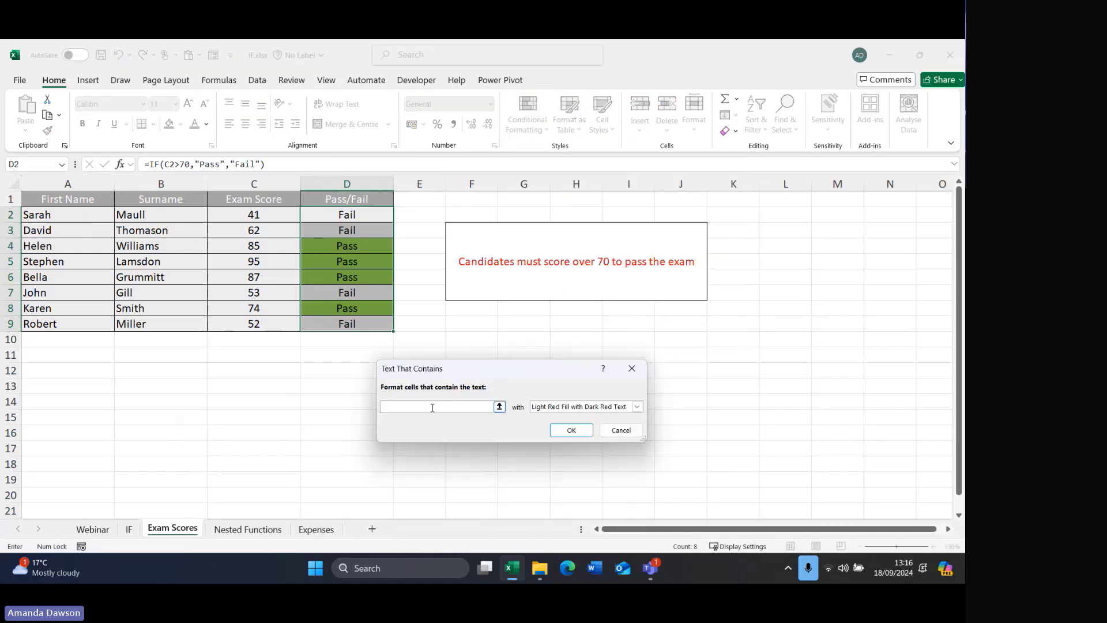
text(Fail)
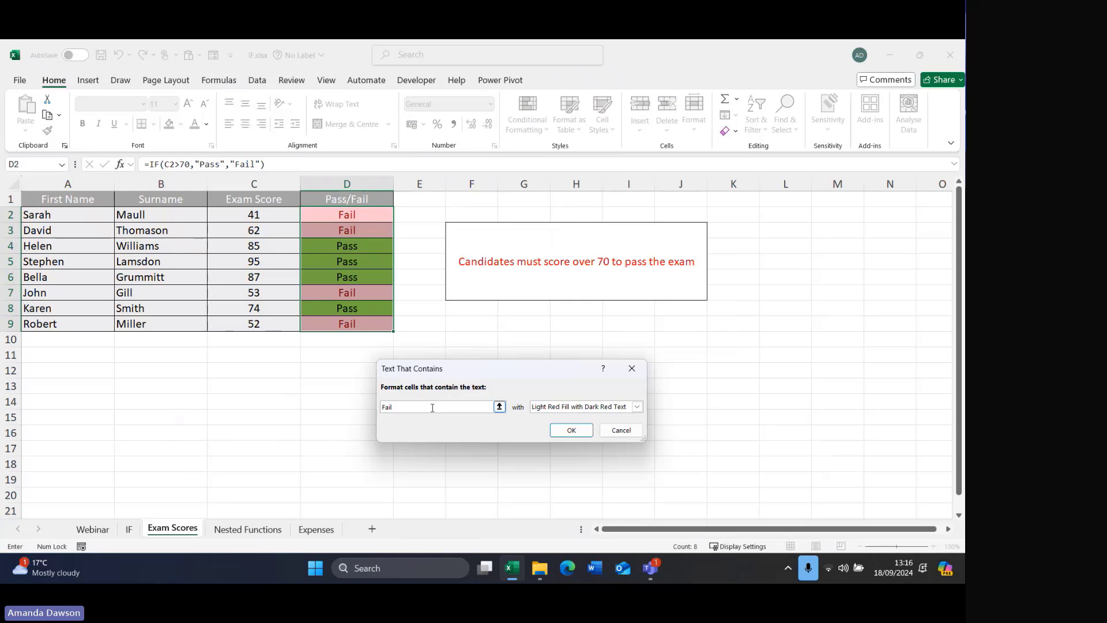
click(637, 407)
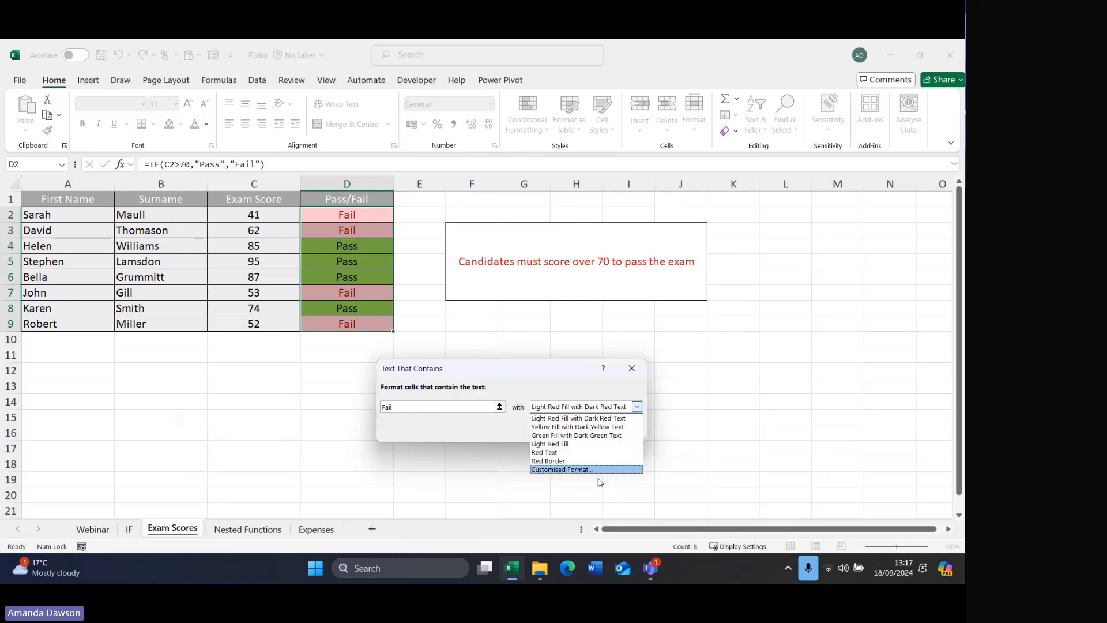
click(595, 472)
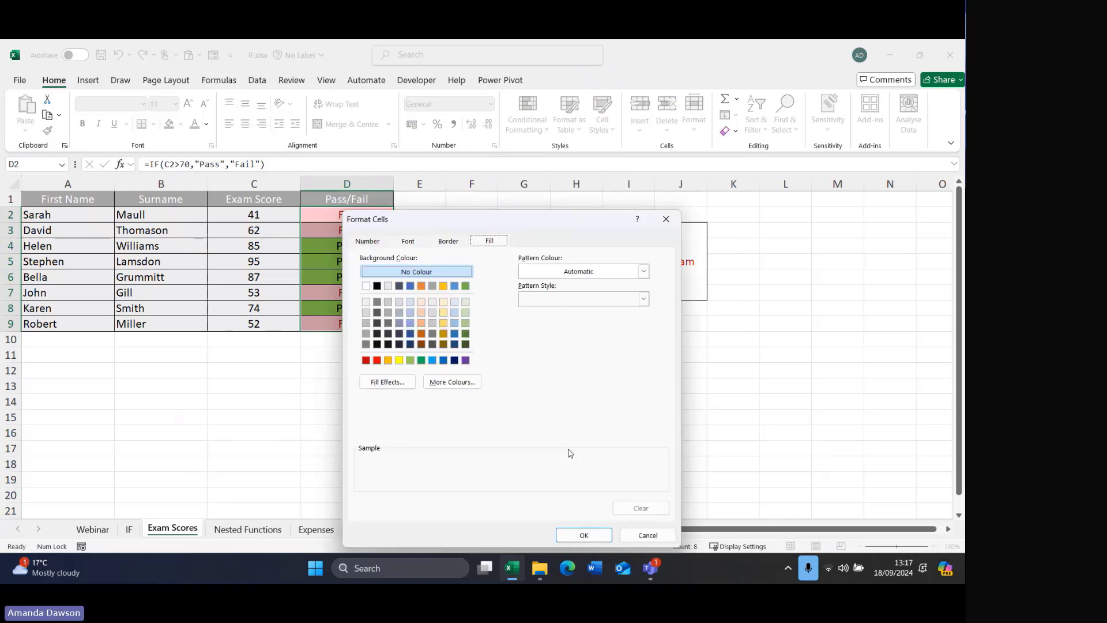
click(377, 360)
click(588, 536)
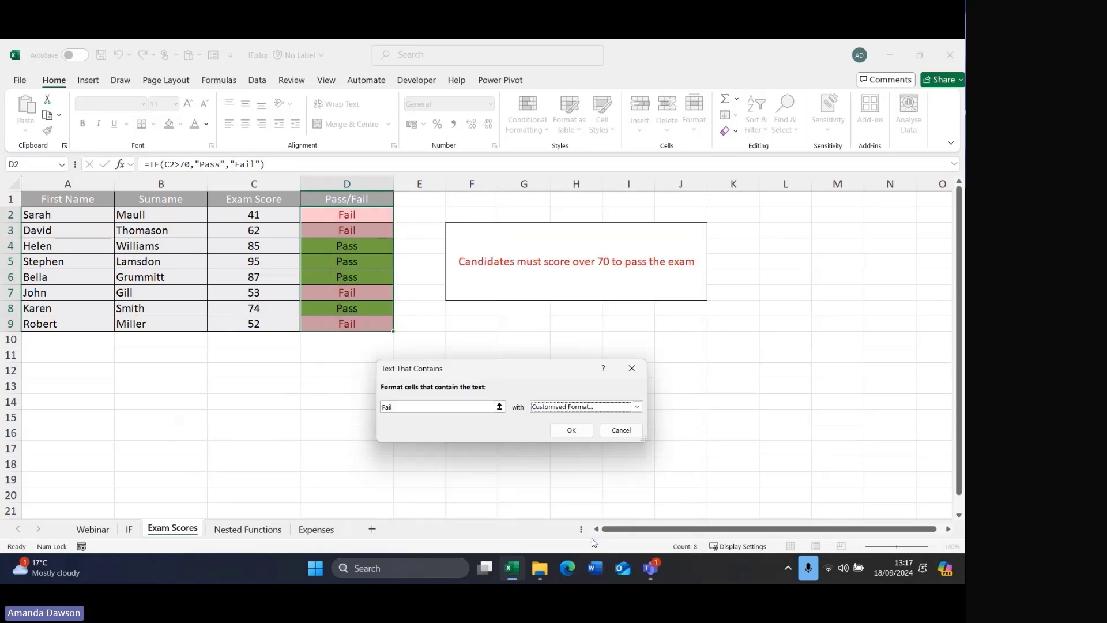
click(571, 430)
click(576, 400)
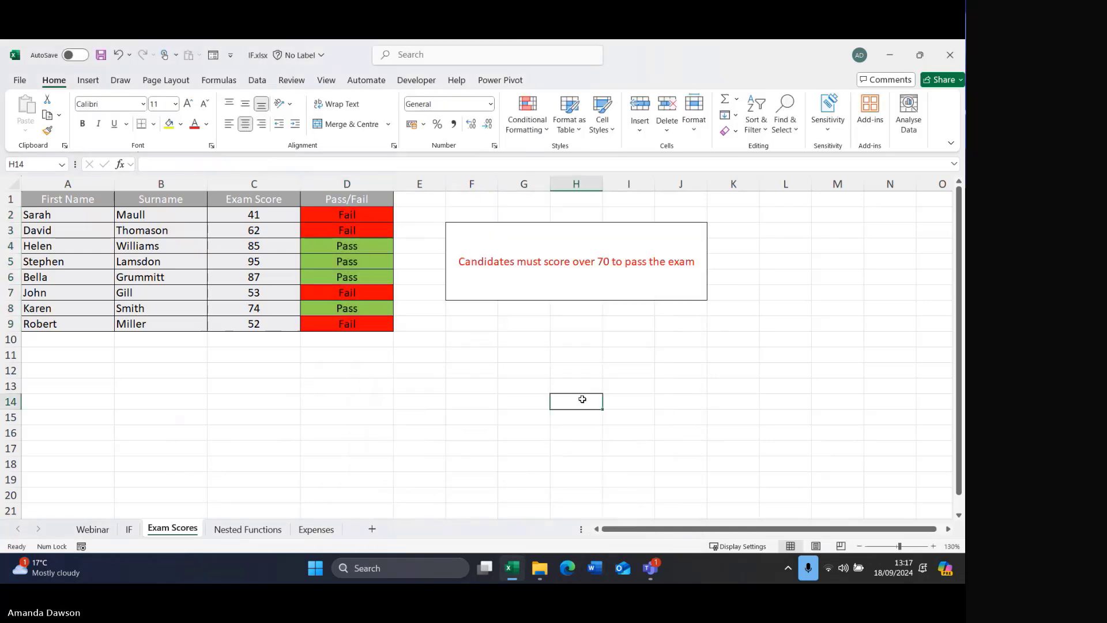
Test the conditional formatting by overwriting D2 with "Pass", and undo the entry to restore its formula.
click(335, 215)
text(Pass)
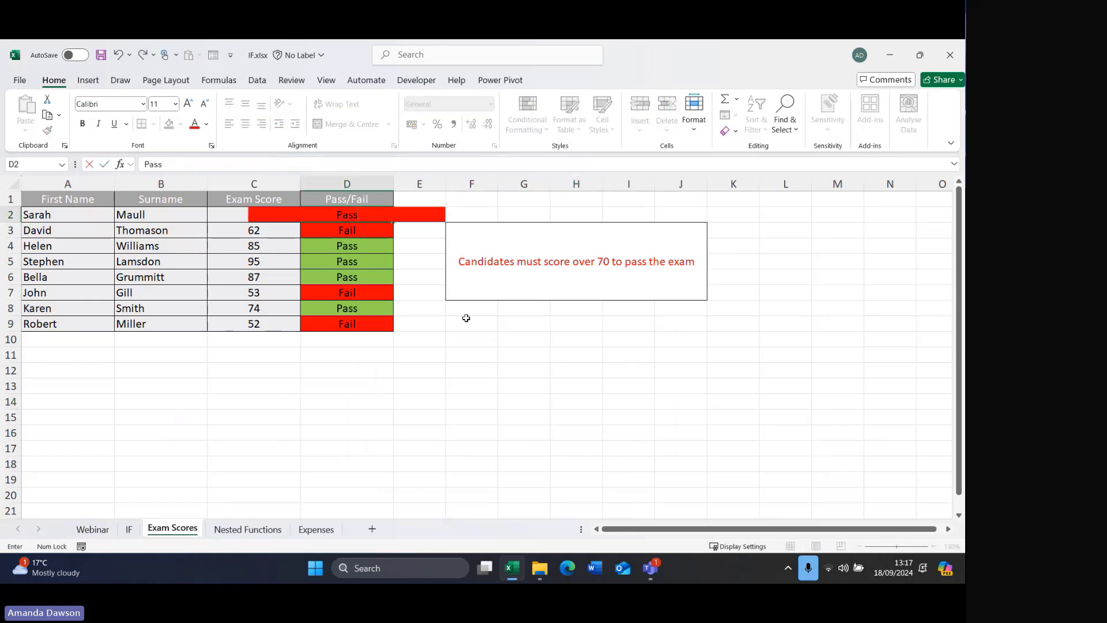
key(Return)
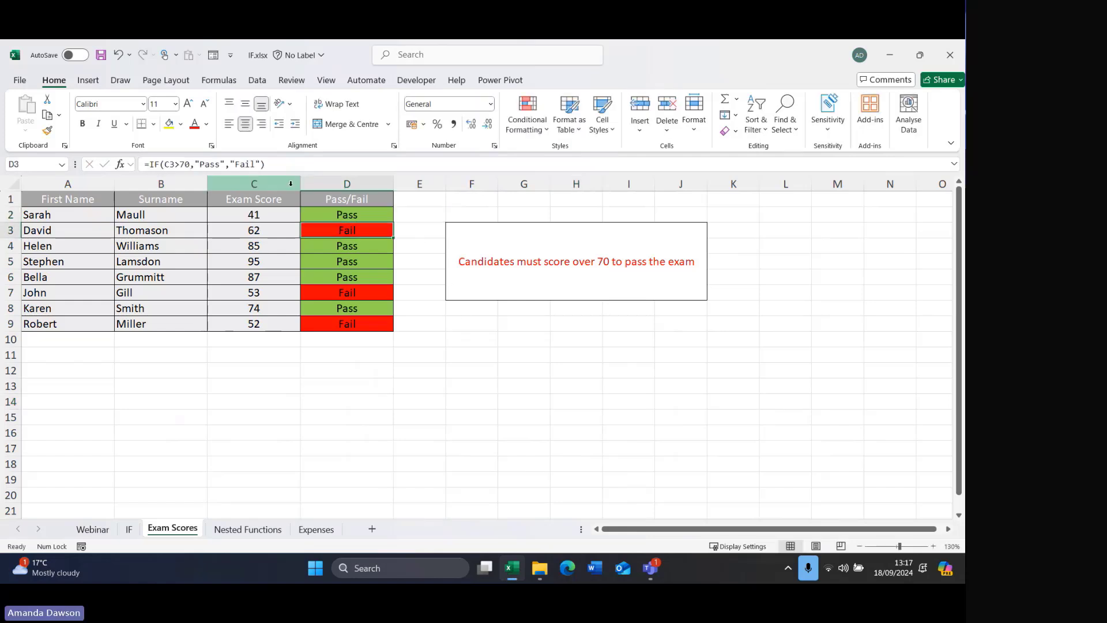
click(119, 54)
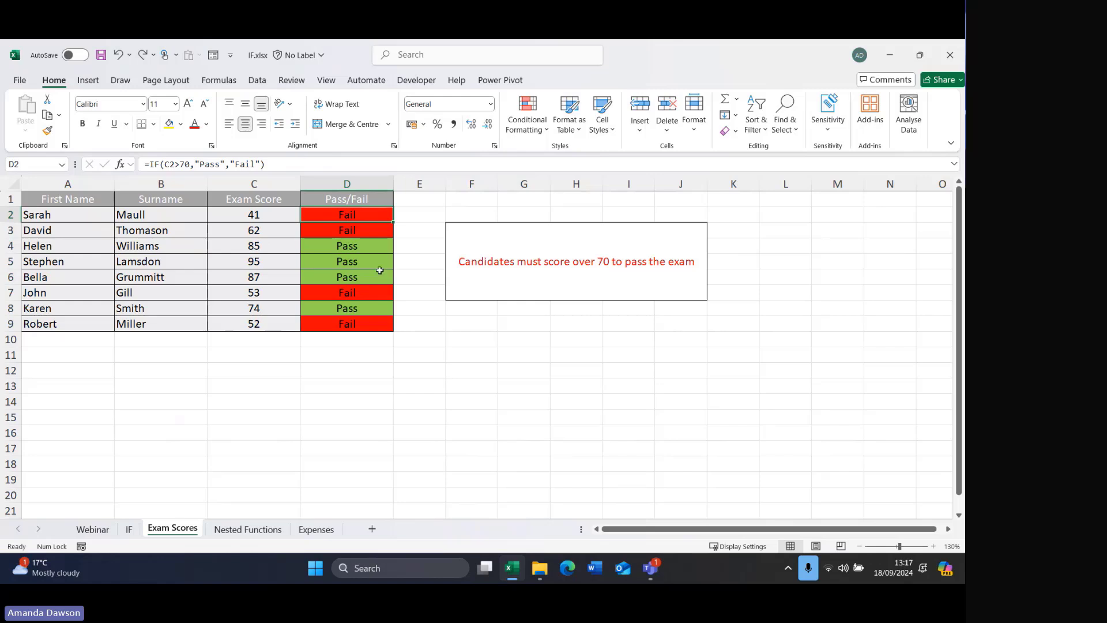
click(483, 357)
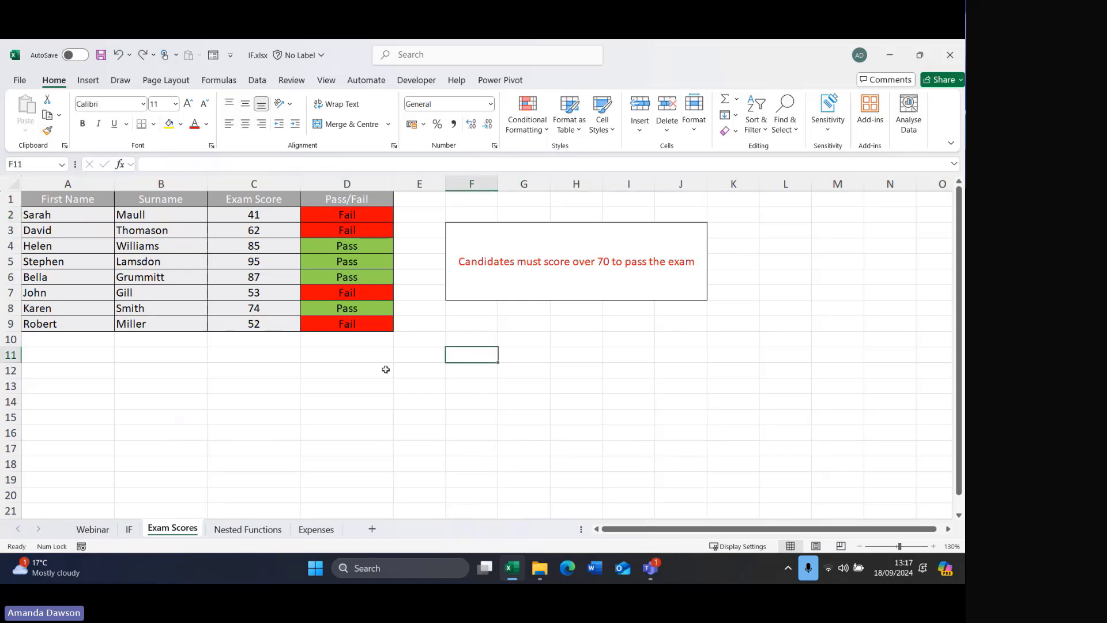
Review the conditional formatting rules for this worksheet in the Conditional Formatting Rules Manager.
click(523, 129)
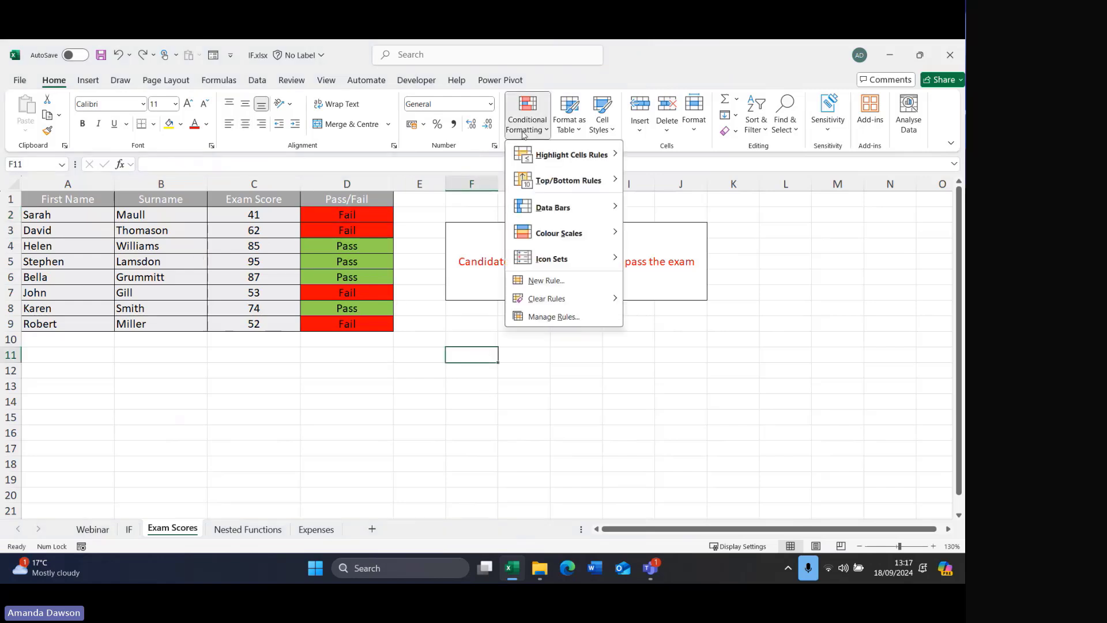
click(538, 316)
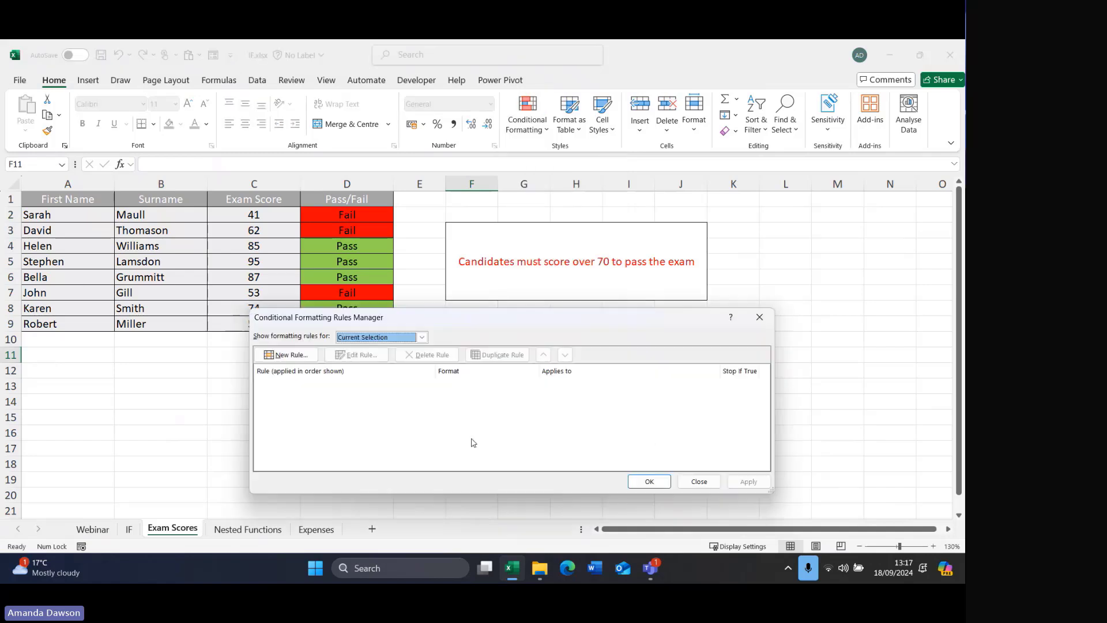
drag(468, 322, 501, 146)
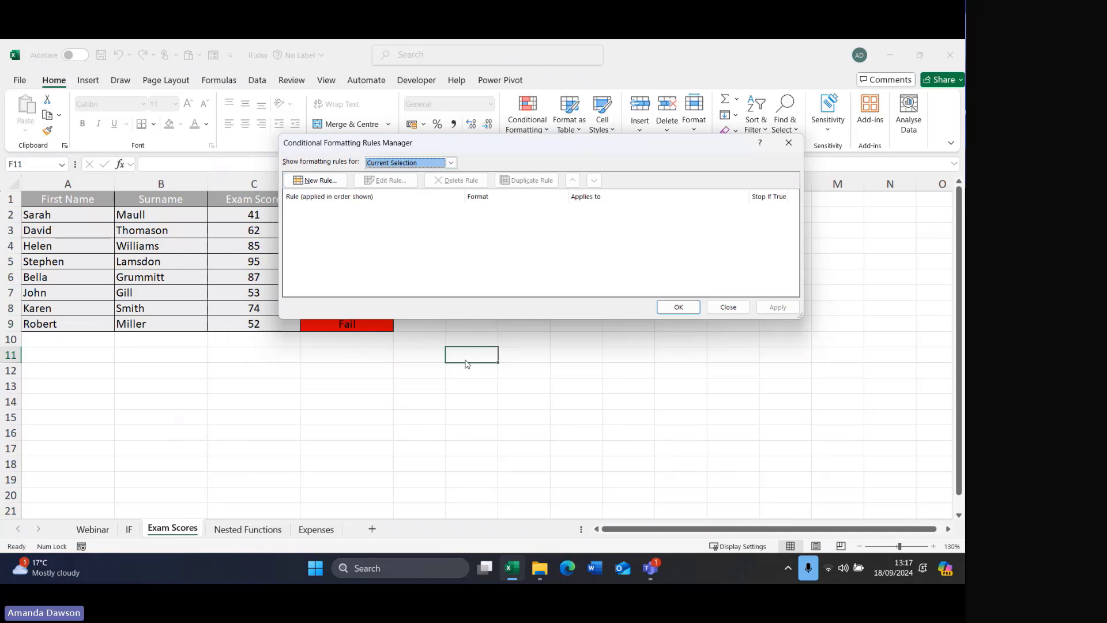
click(451, 164)
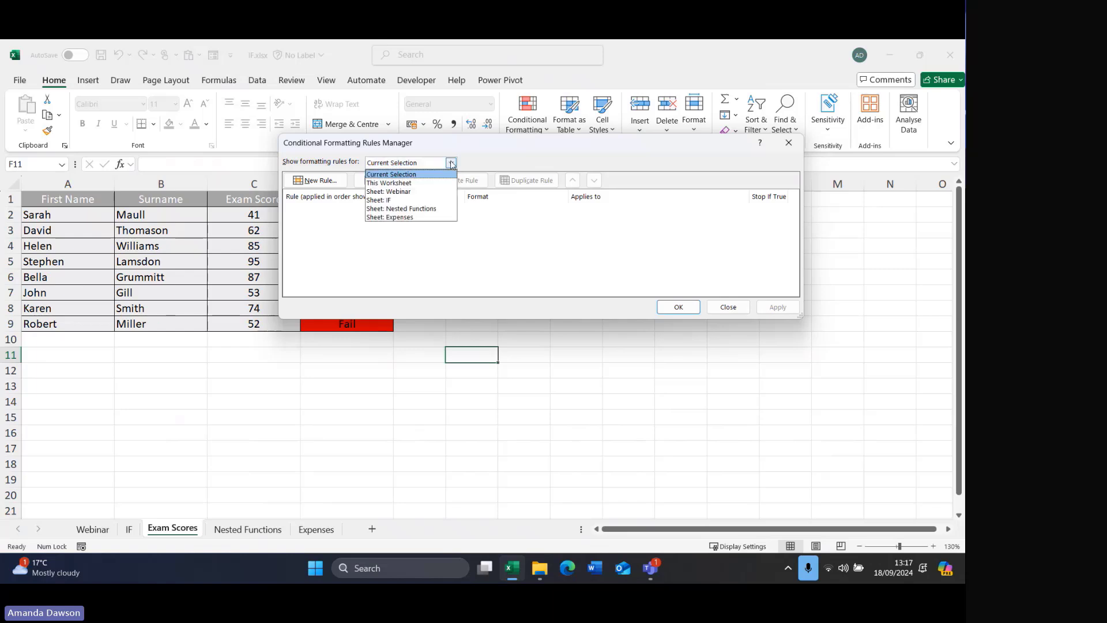
click(407, 185)
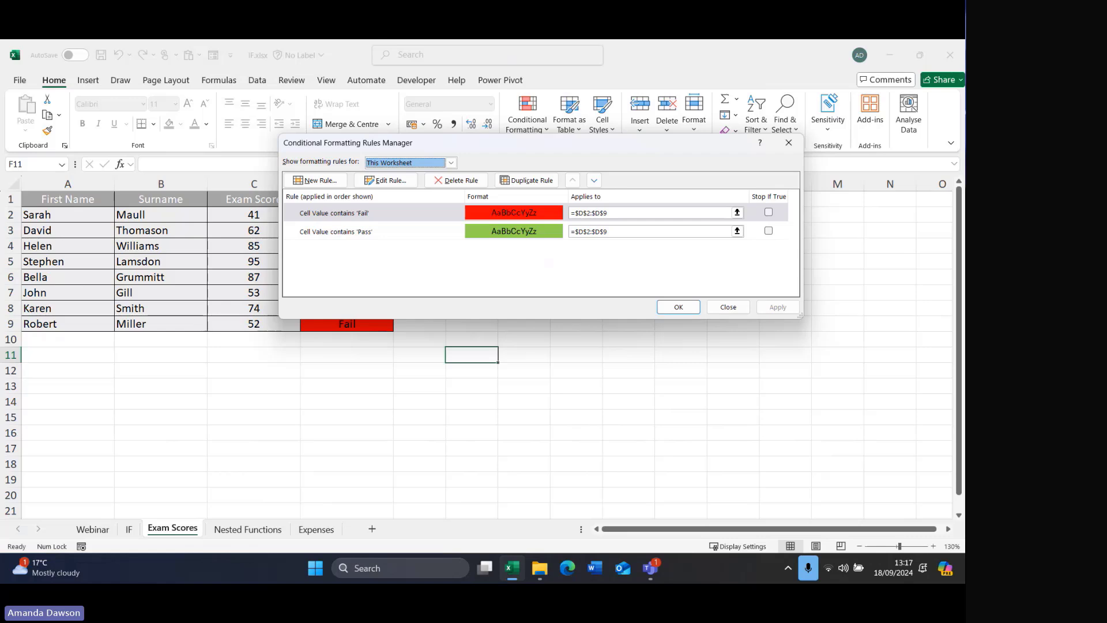
Examine the "Fail" rule's fill colour and text condition options in the rules manager, and close it without changing anything.
drag(507, 143, 659, 159)
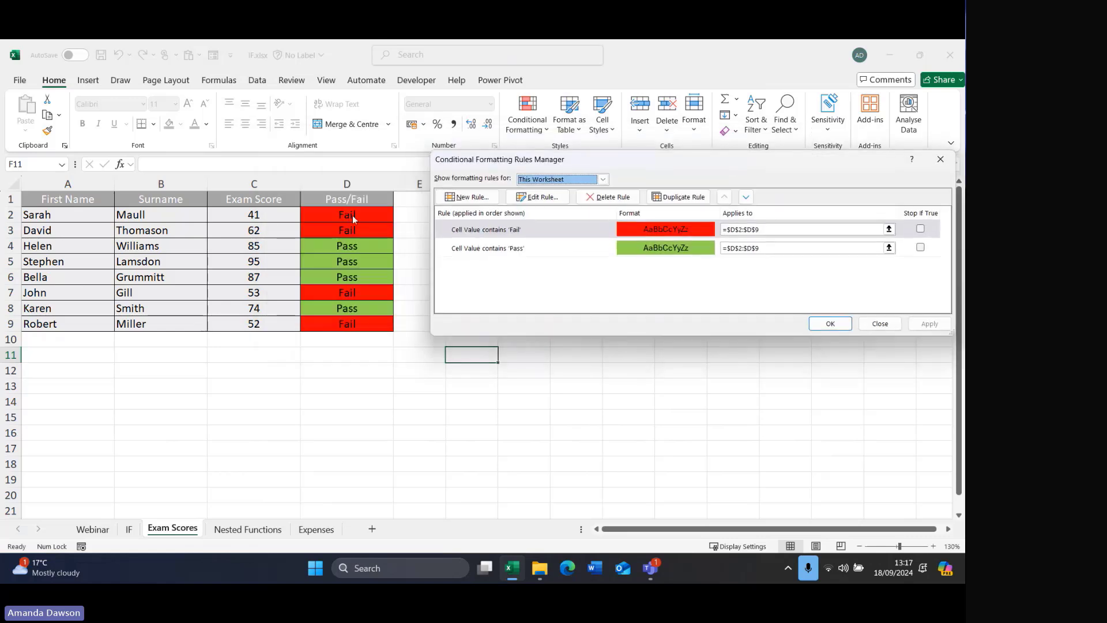
click(511, 231)
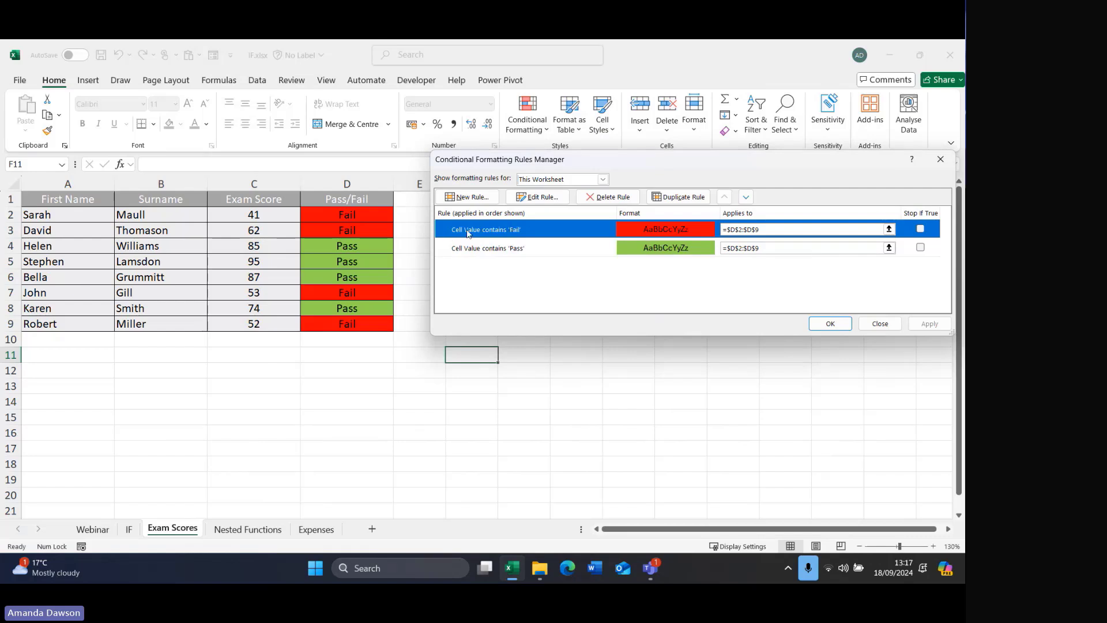
click(542, 198)
drag(649, 126, 540, 78)
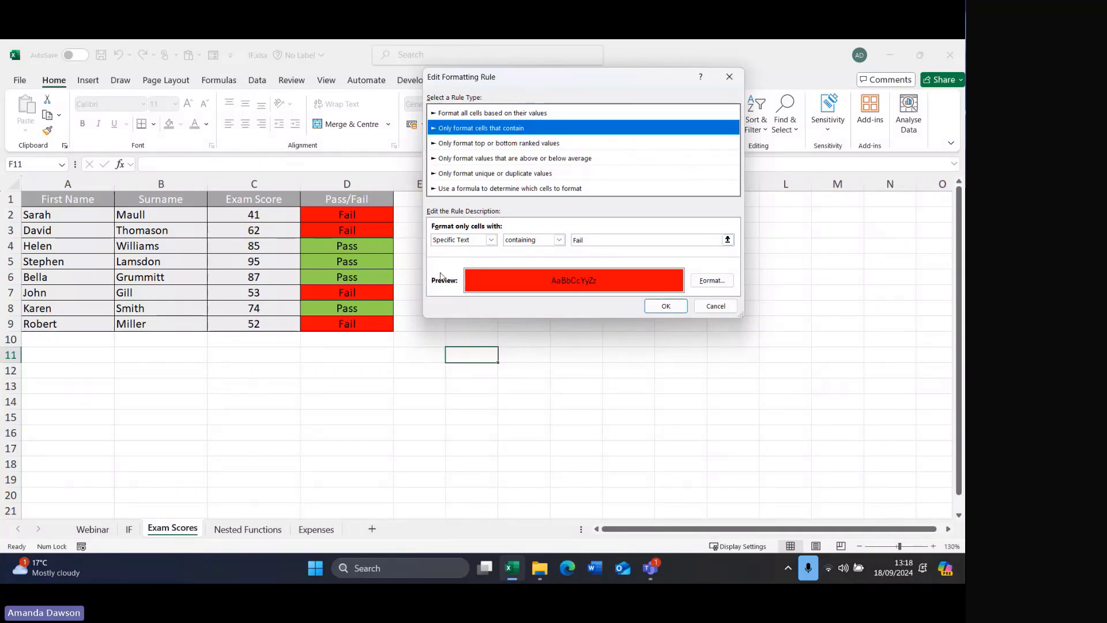
click(729, 282)
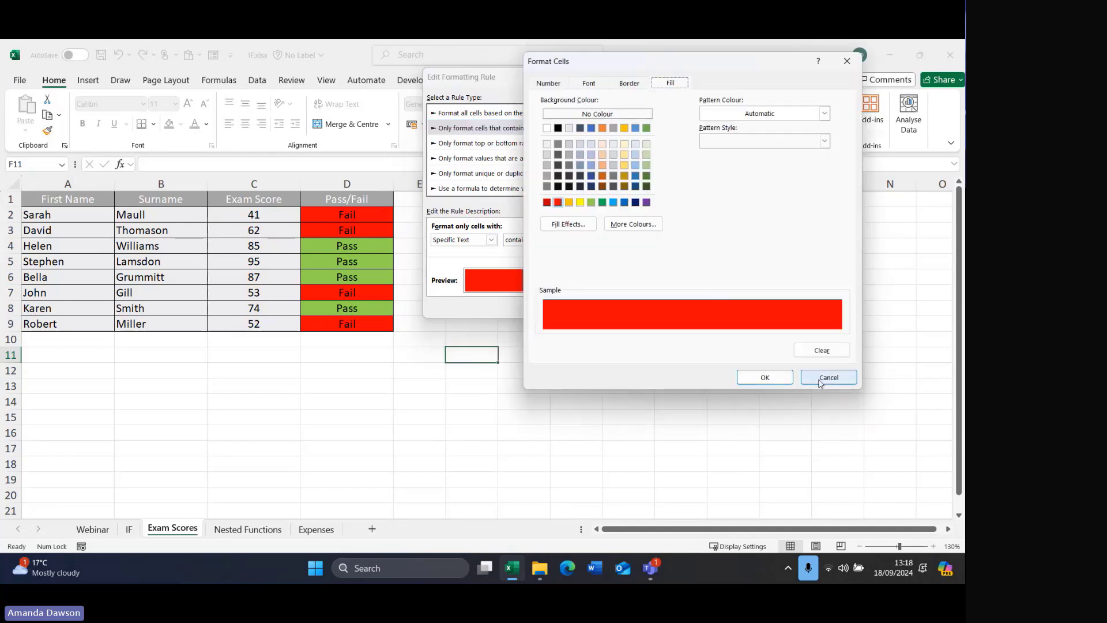
click(826, 378)
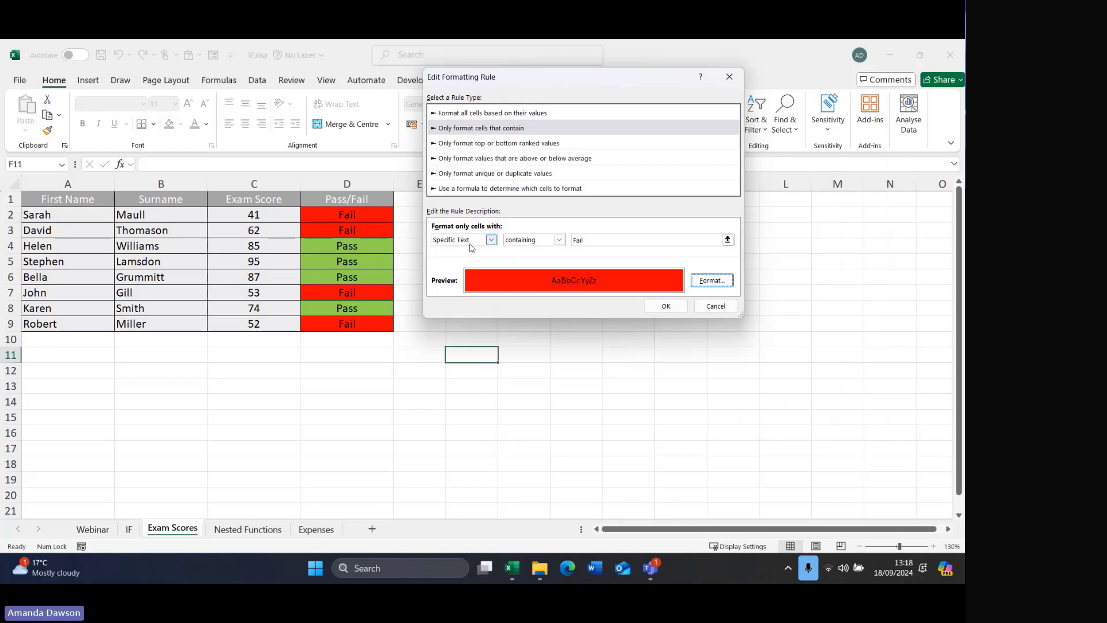
click(559, 239)
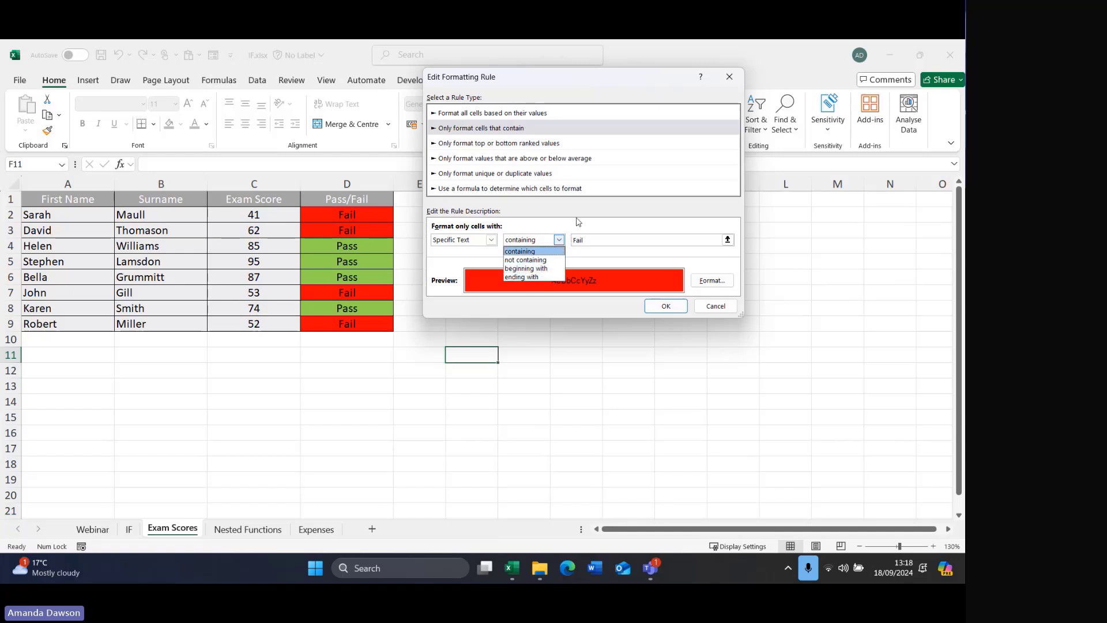
click(520, 252)
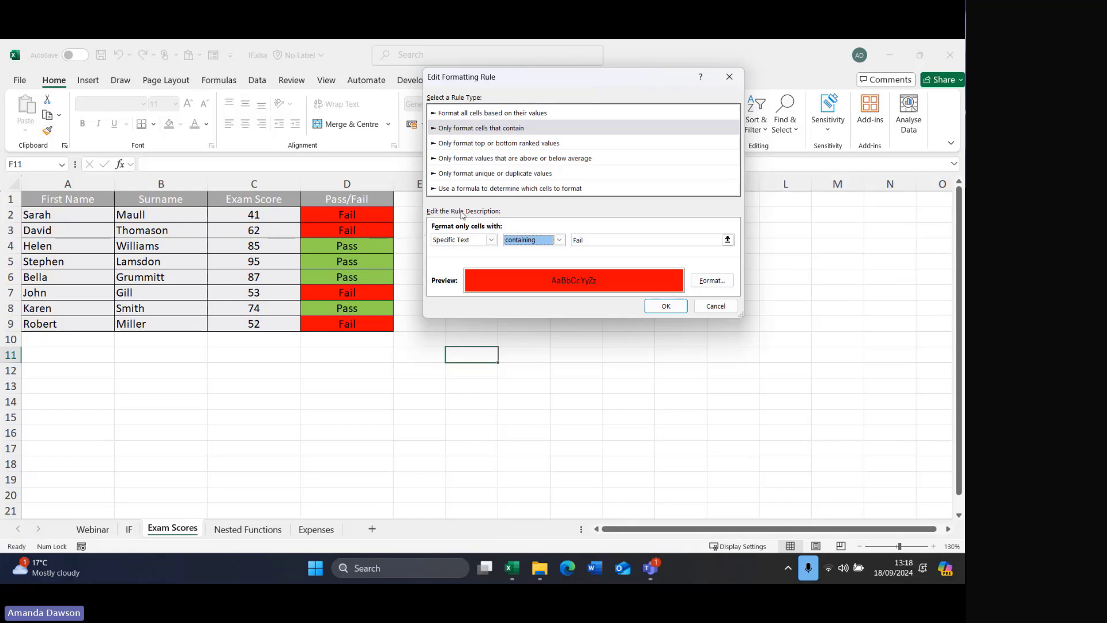
click(709, 310)
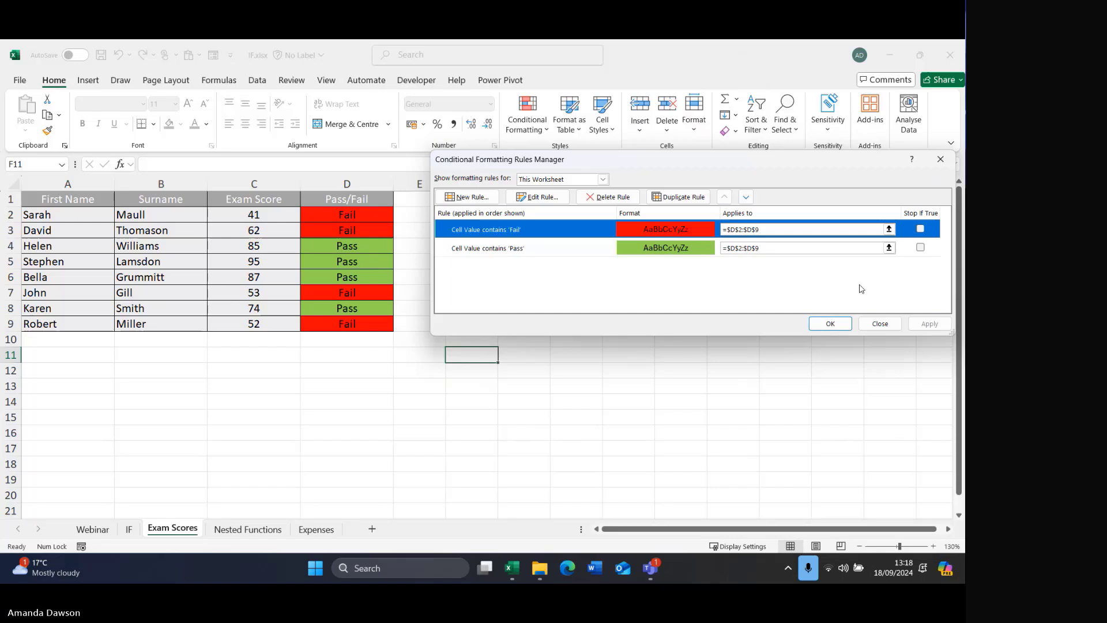
click(877, 324)
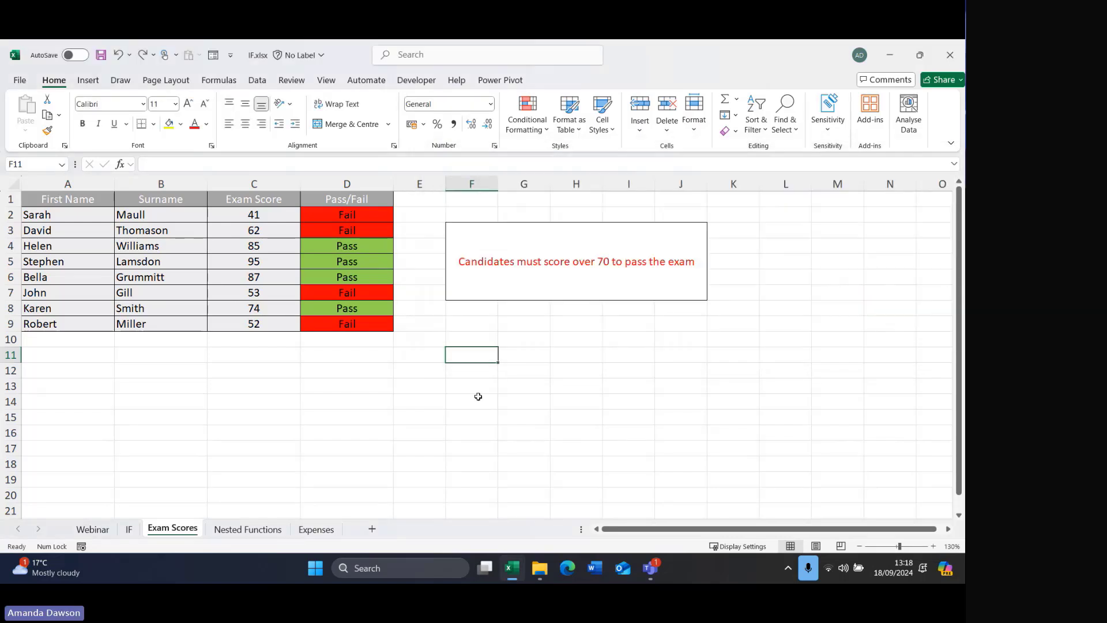
click(405, 369)
drag(269, 214, 252, 321)
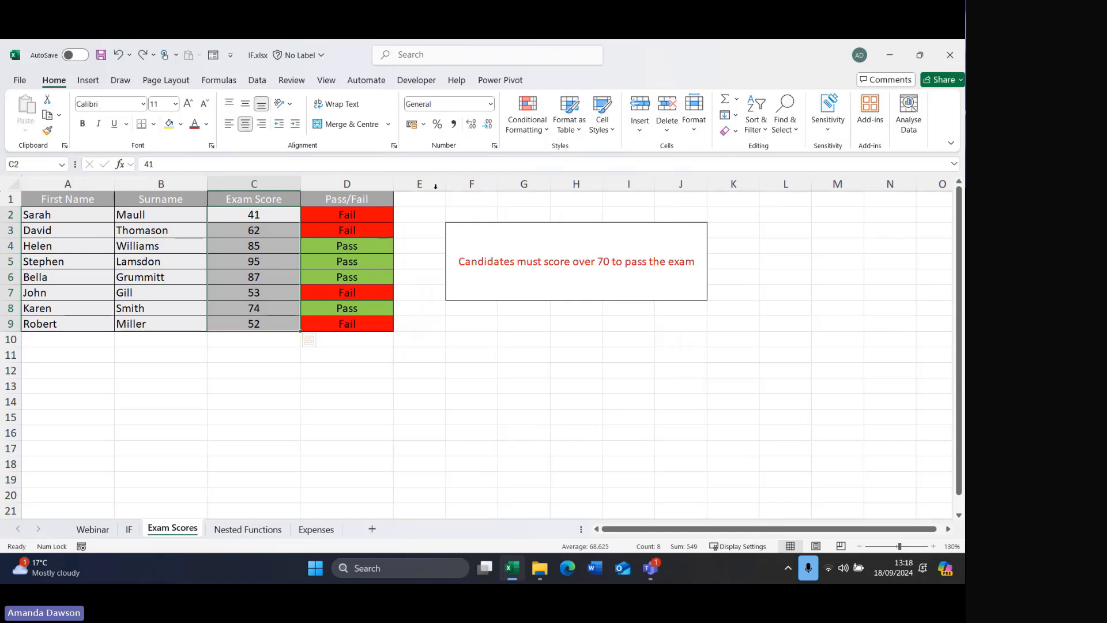
click(526, 124)
mouse_move(528, 157)
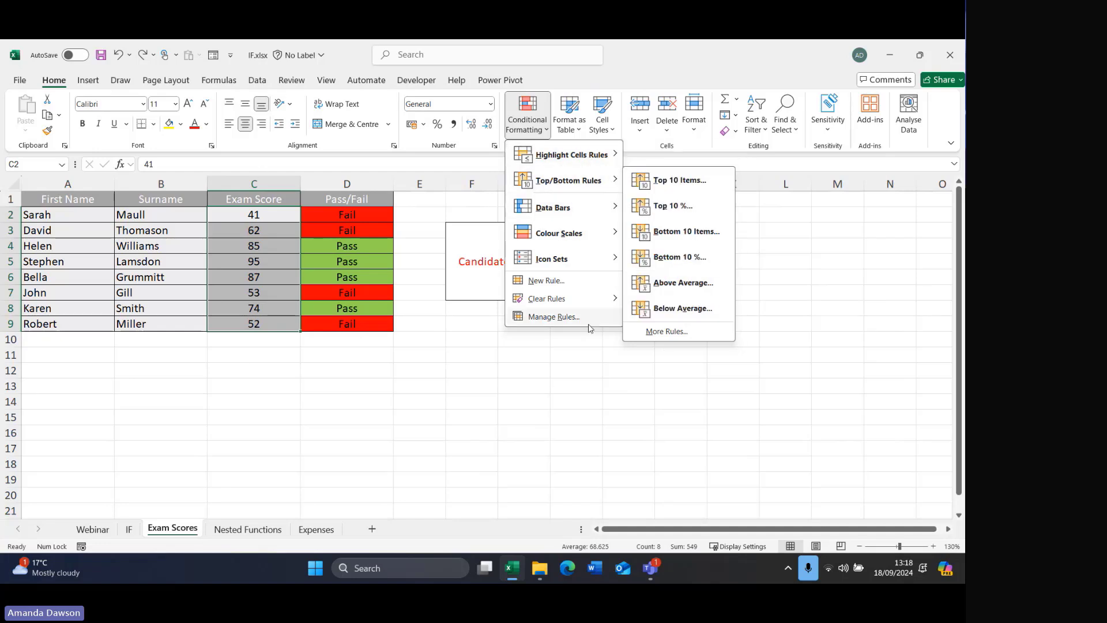
mouse_move(606, 229)
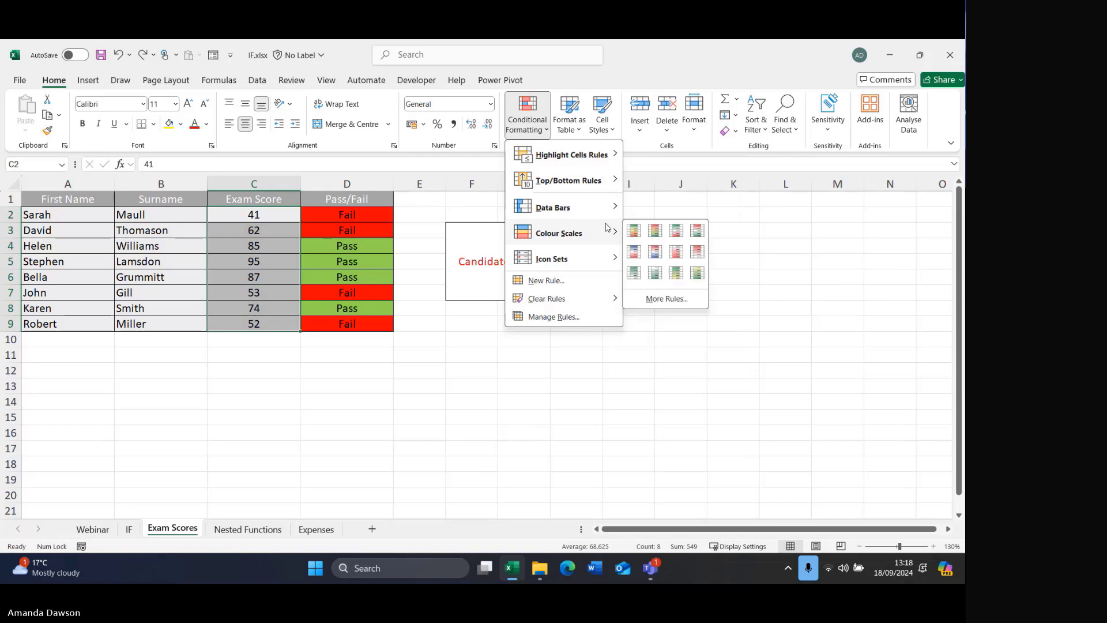
mouse_move(604, 180)
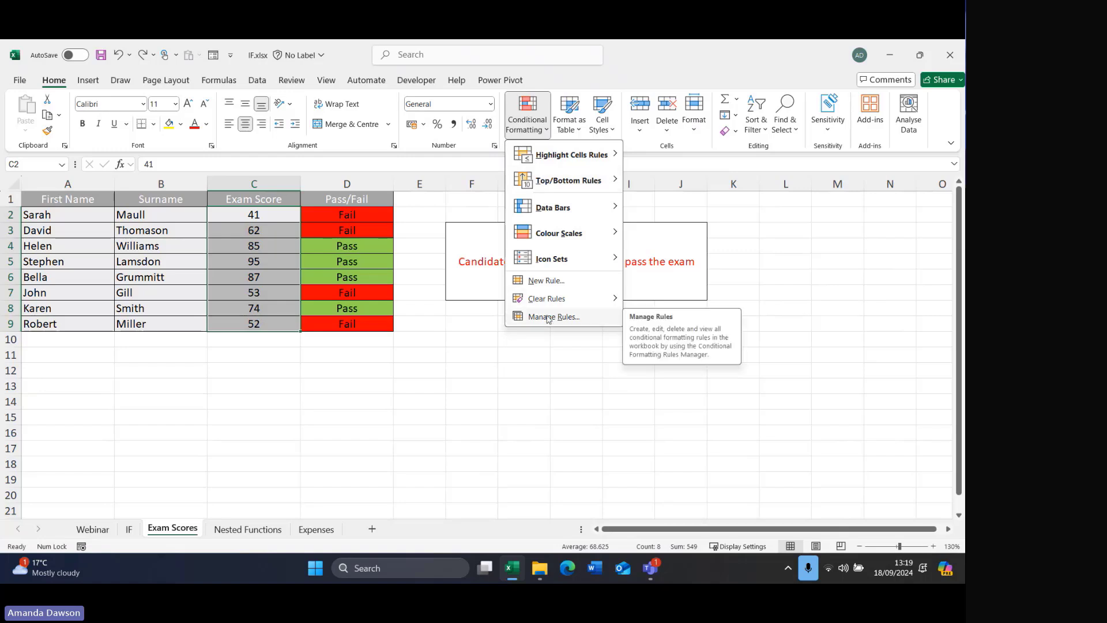
click(548, 281)
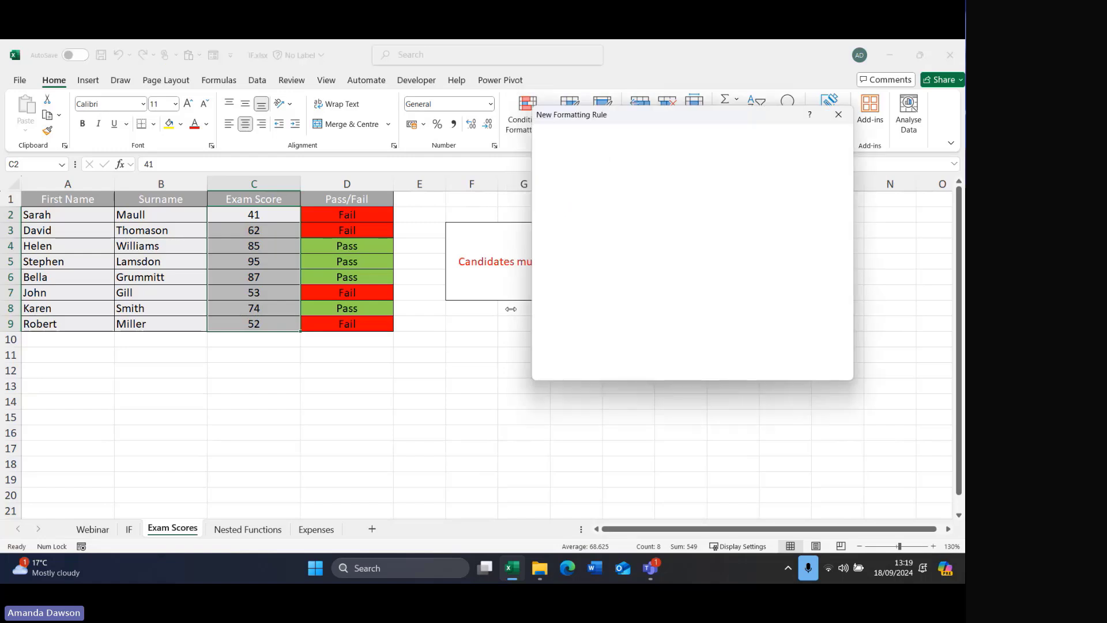
drag(654, 114, 543, 99)
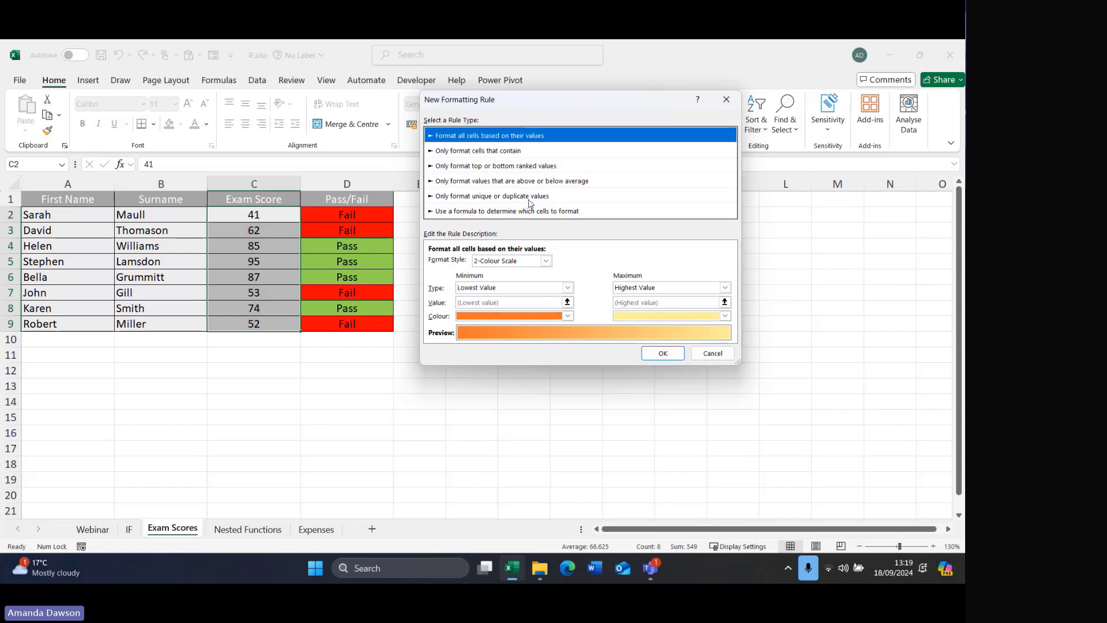
click(449, 211)
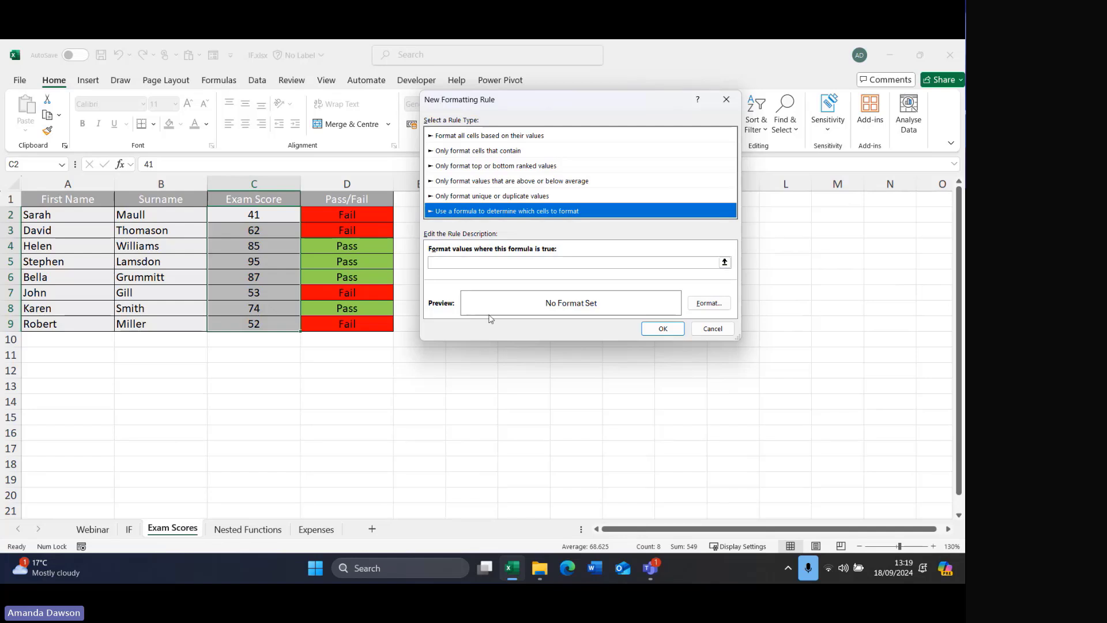
click(479, 263)
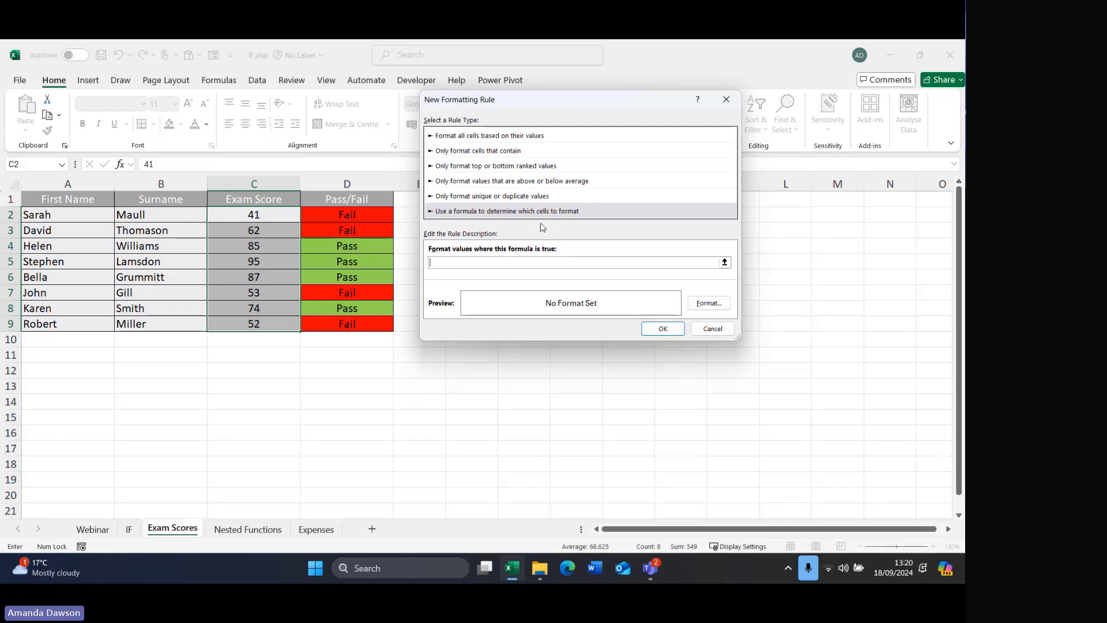
click(713, 329)
Clear the conditional formatting rules from the Pass/Fail results in D2:D9.
drag(338, 217, 338, 322)
click(530, 126)
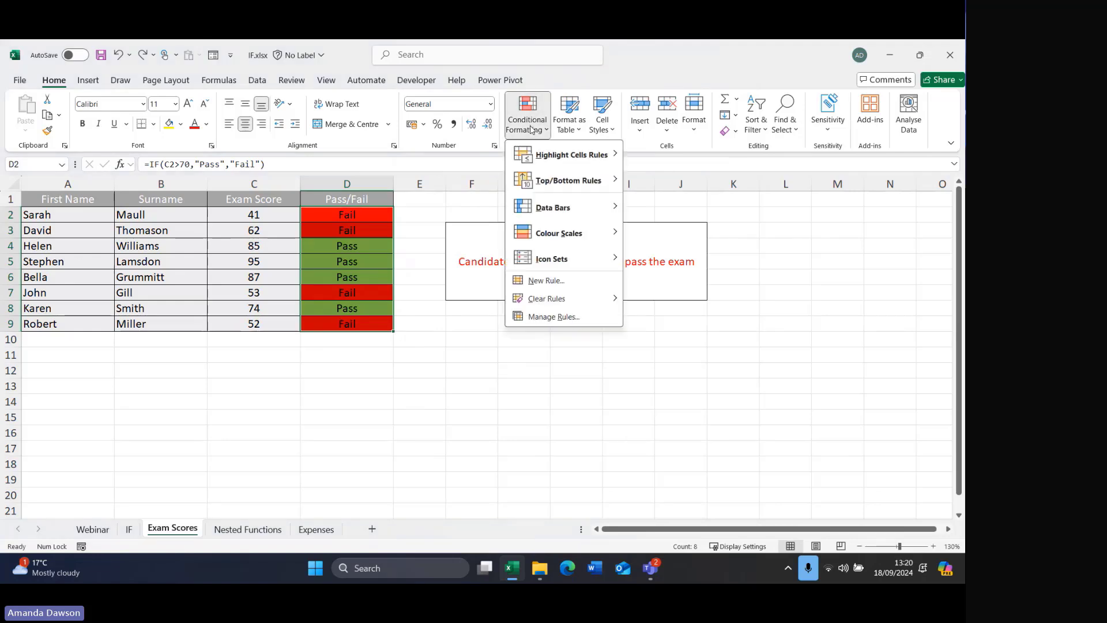
mouse_move(576, 300)
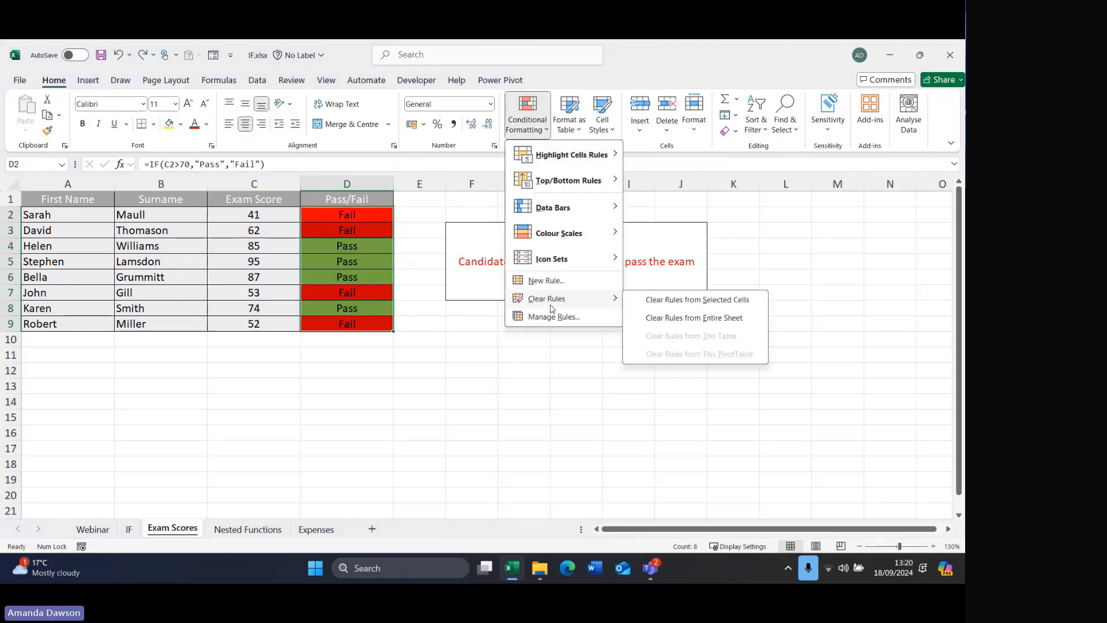
click(713, 300)
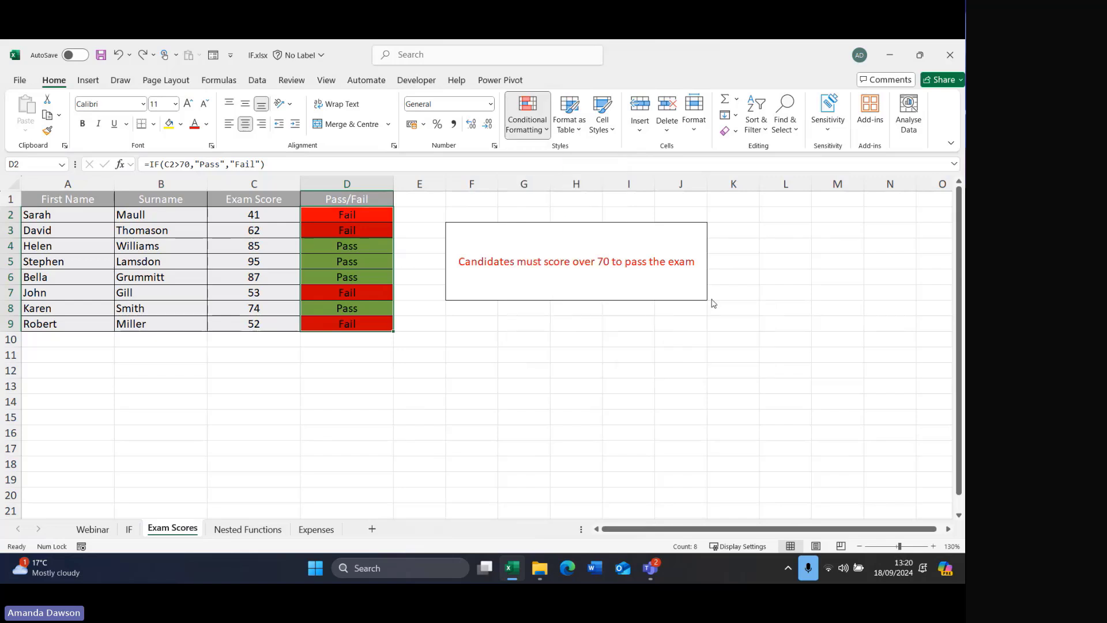
click(420, 220)
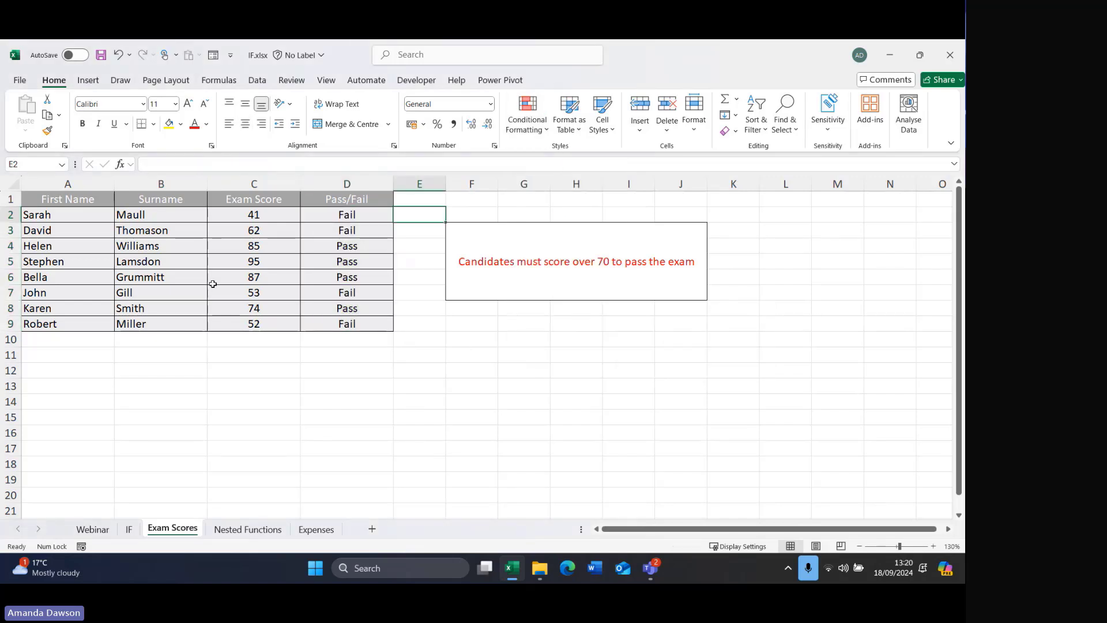
click(322, 218)
drag(323, 218, 319, 327)
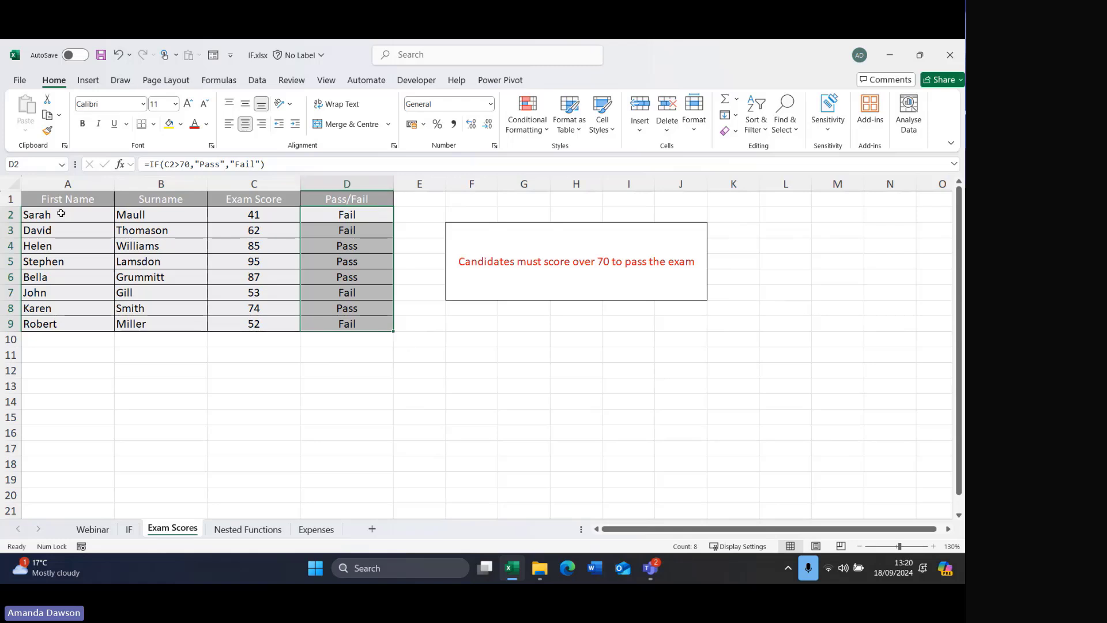
drag(61, 214, 345, 215)
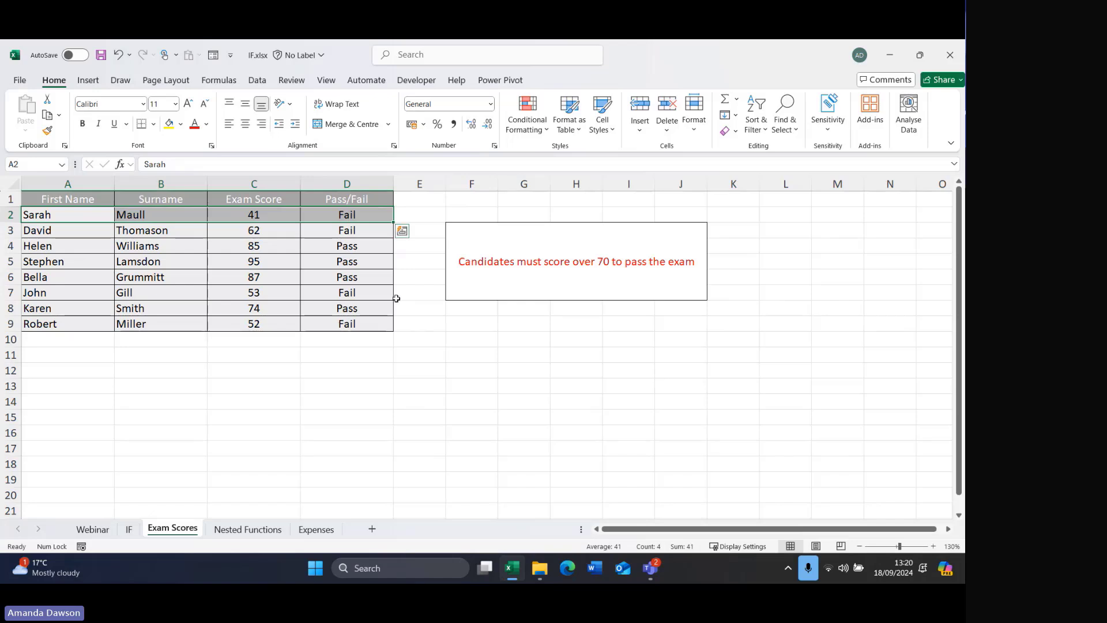
click(444, 353)
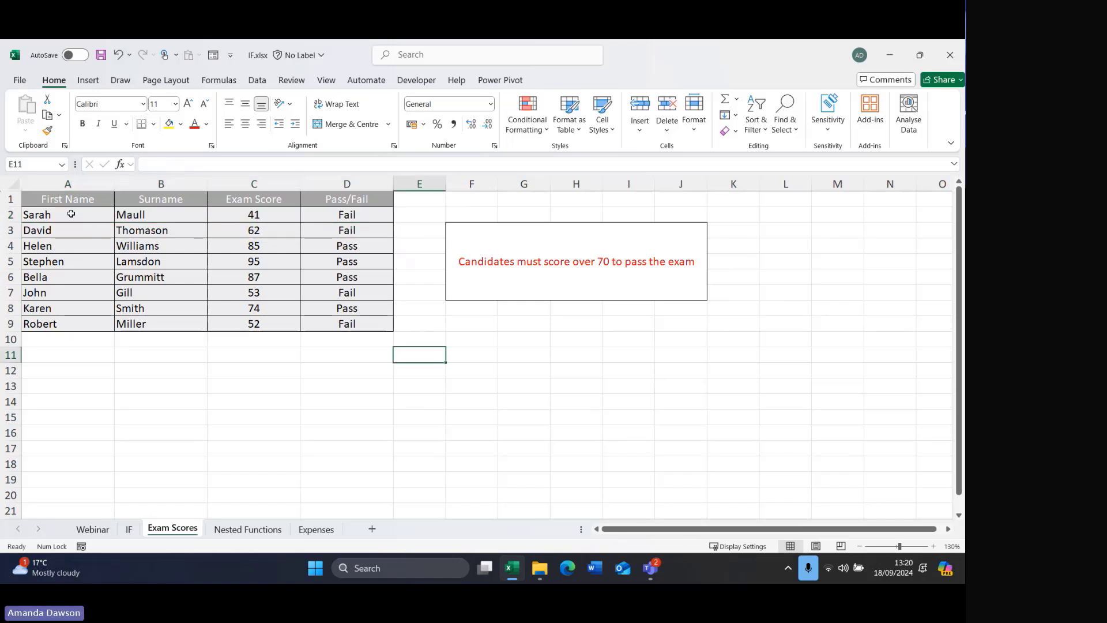
Start a new conditional formatting rule for A2:D9 that uses a formula to determine which cells to format.
drag(69, 215, 378, 325)
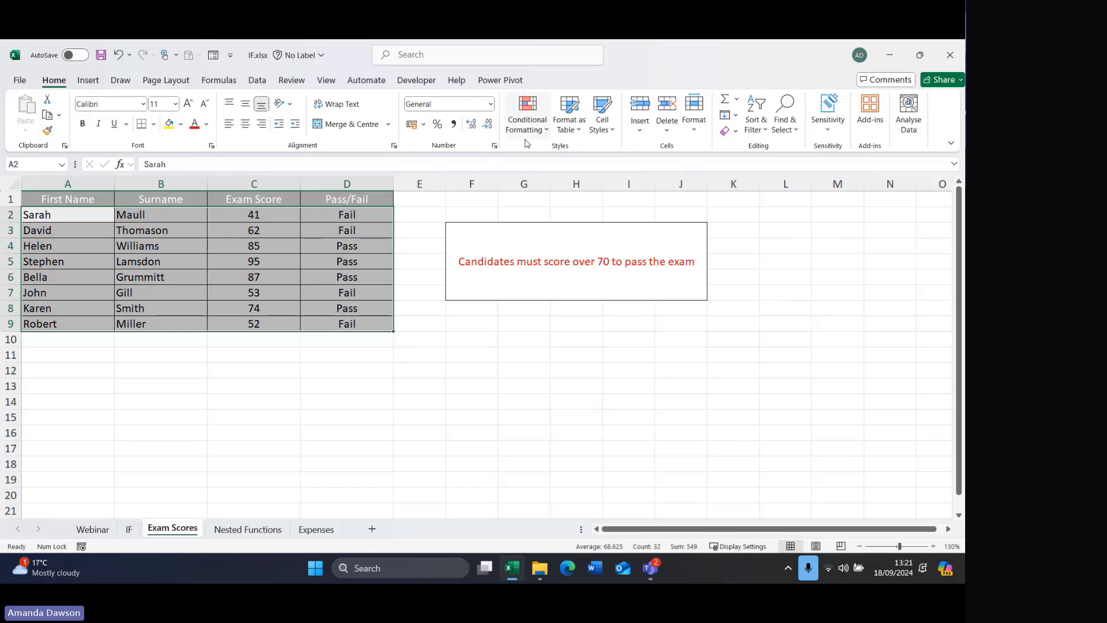
click(526, 124)
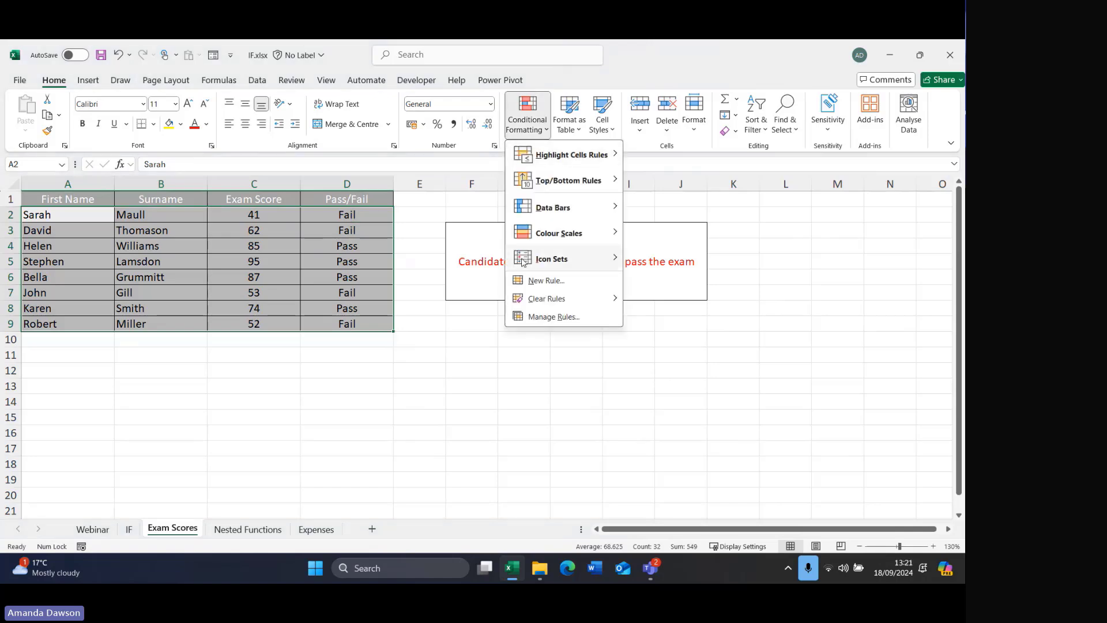
click(537, 281)
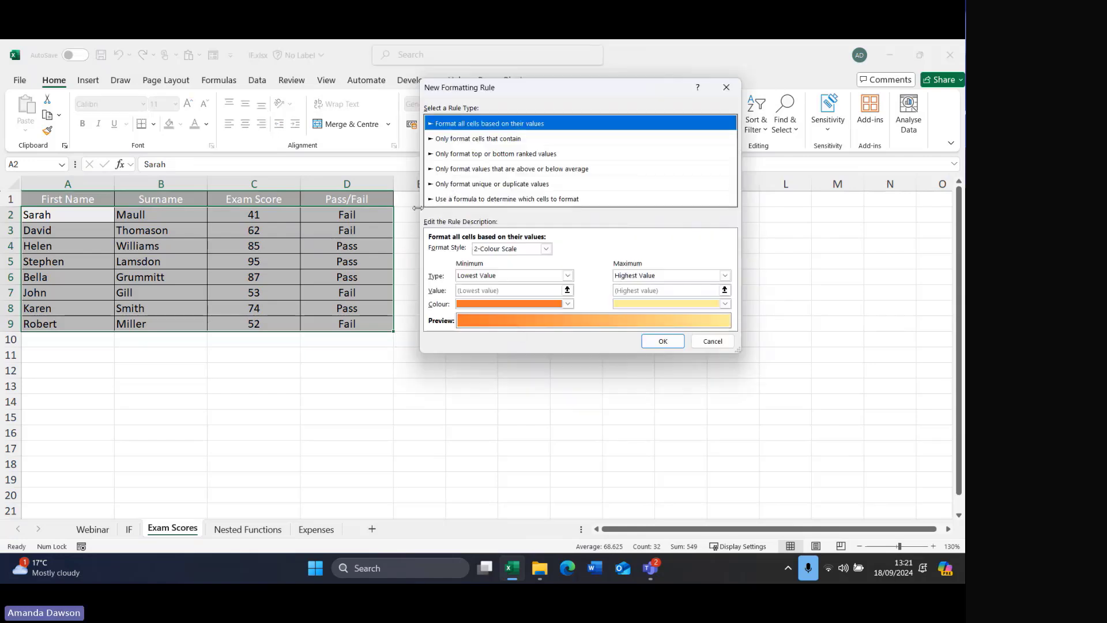
click(450, 200)
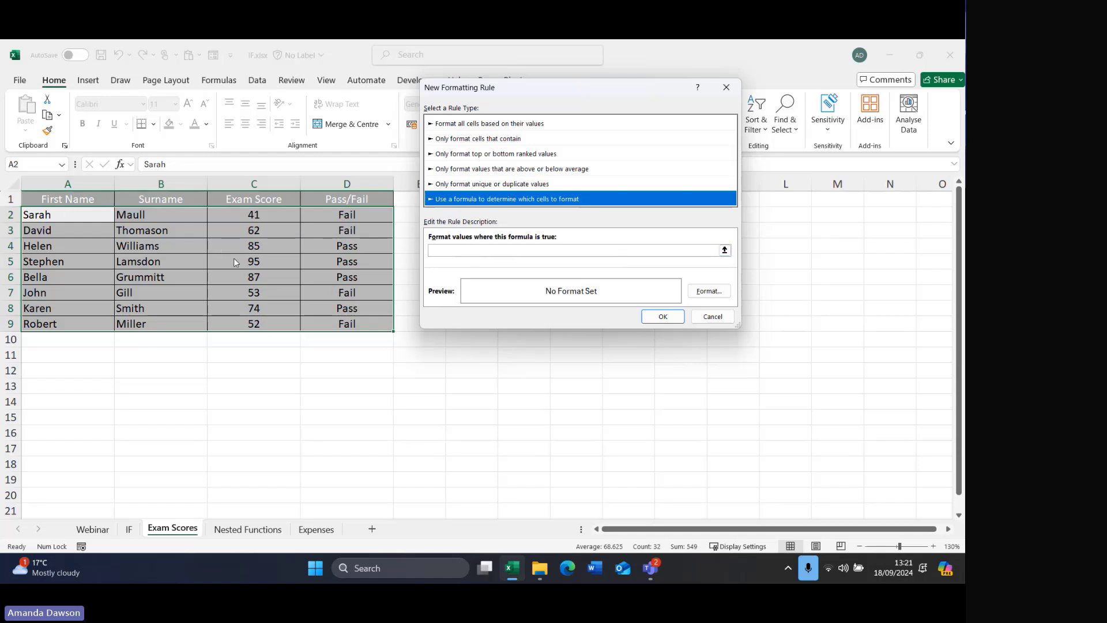
Enter =$D2="Fail" as the rule's formula, locking only the column of the D2 reference.
click(449, 252)
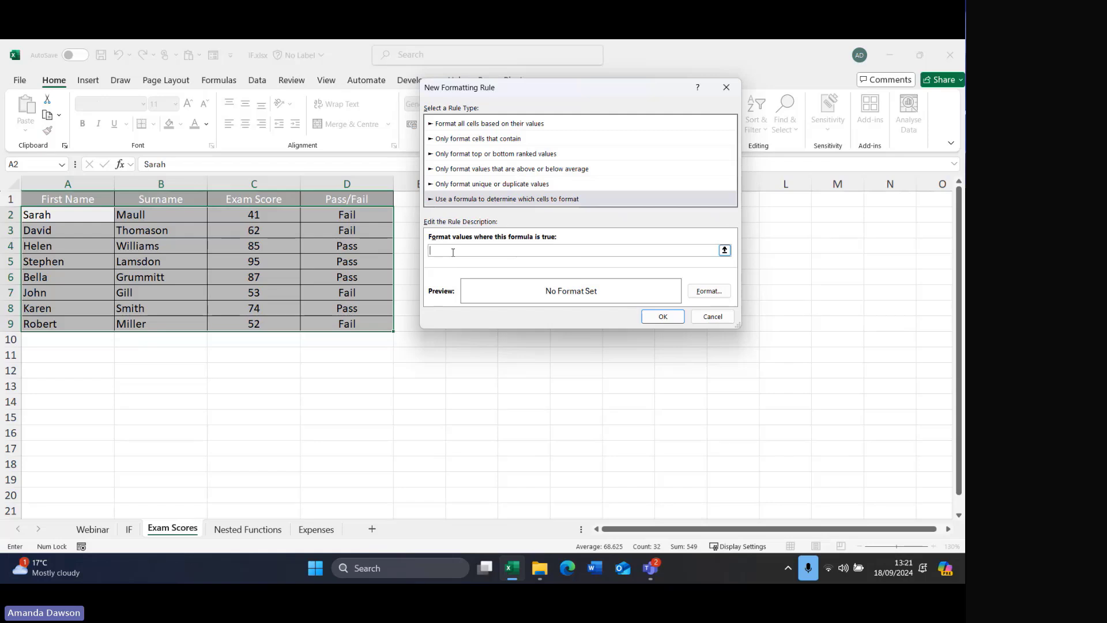
text(=)
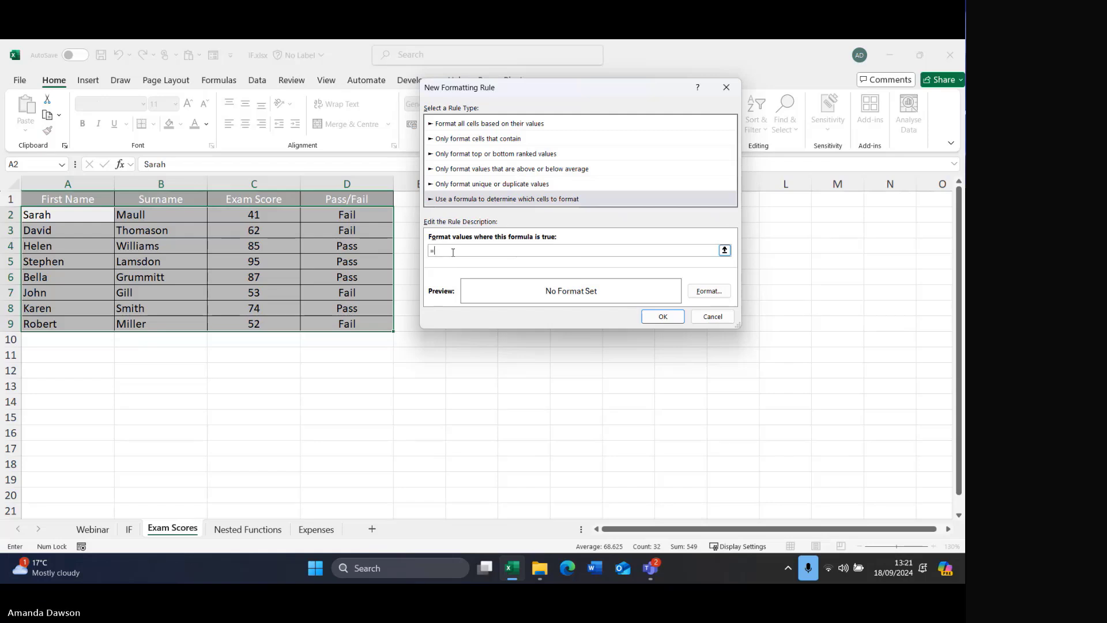
click(356, 217)
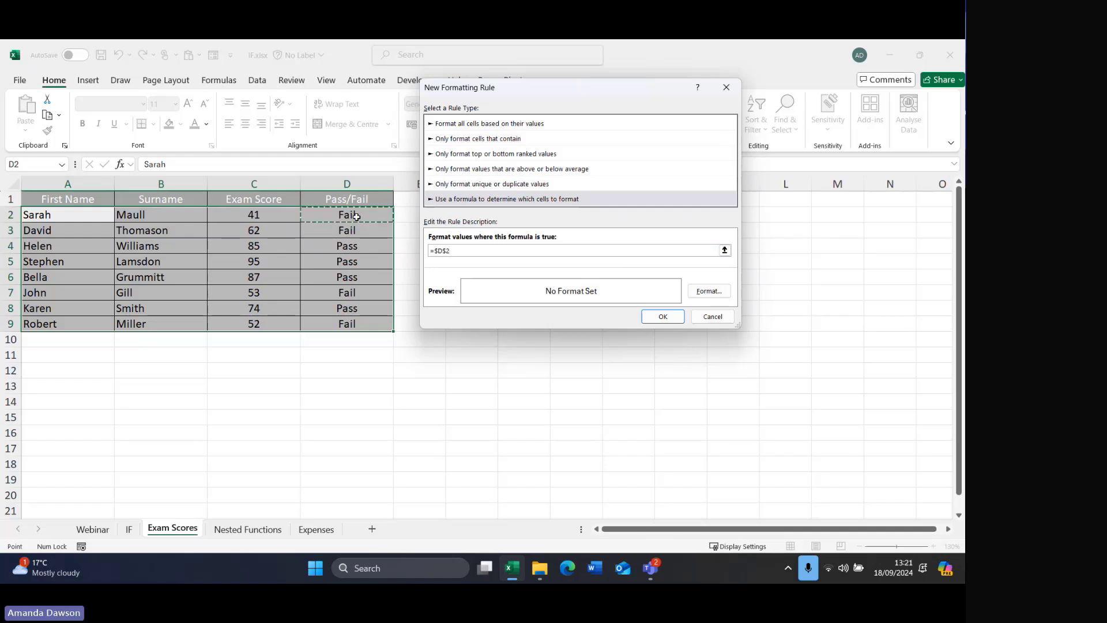
click(437, 251)
drag(439, 251, 447, 251)
click(446, 250)
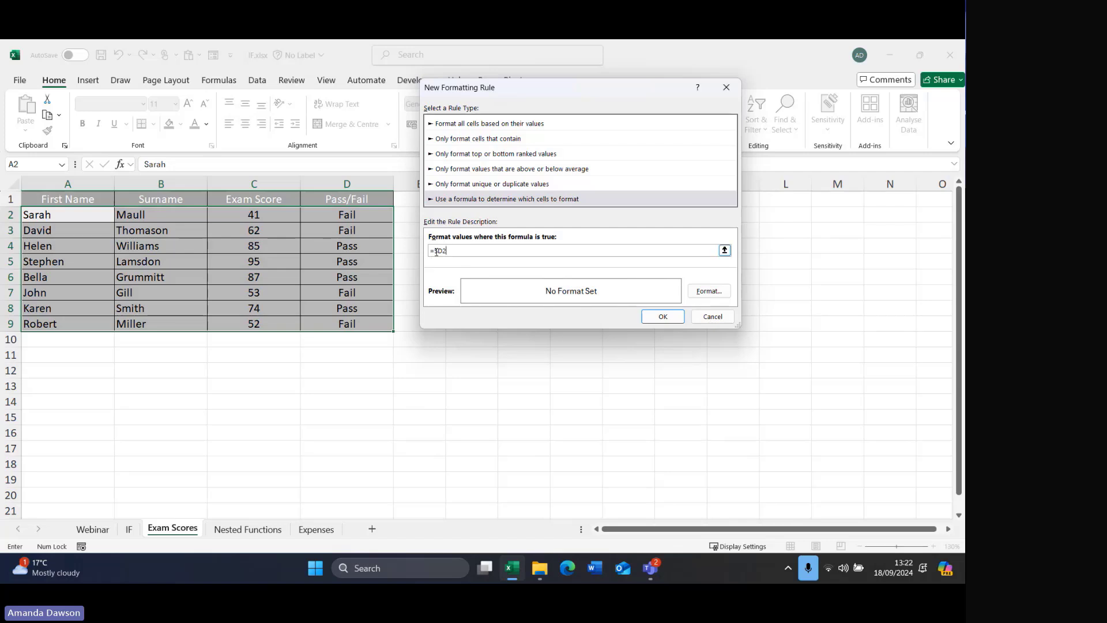
text(=")
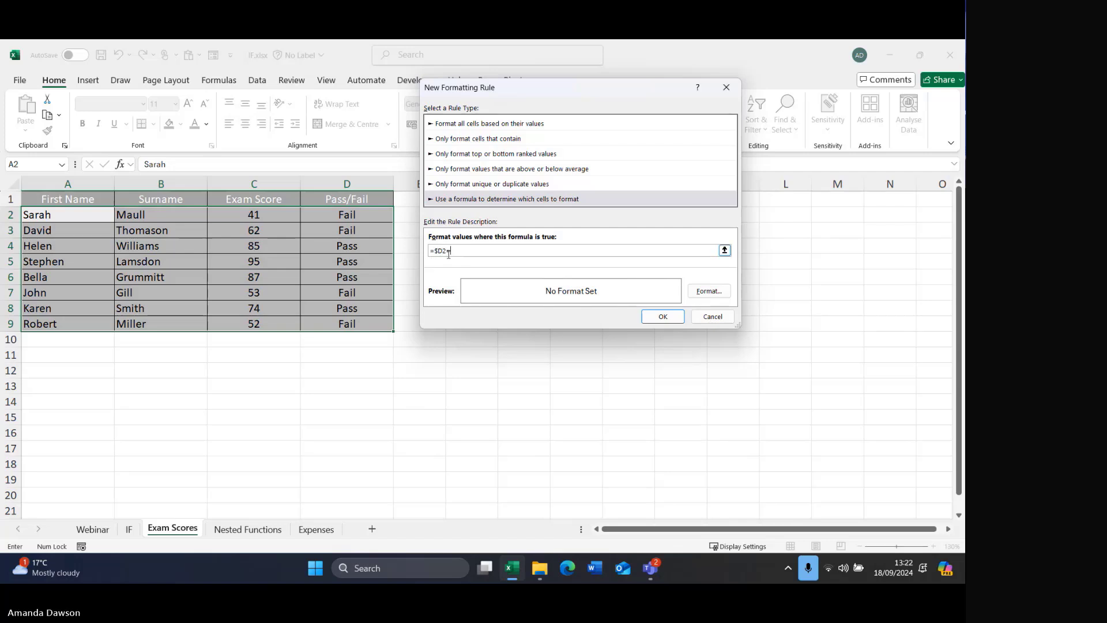
text(F)
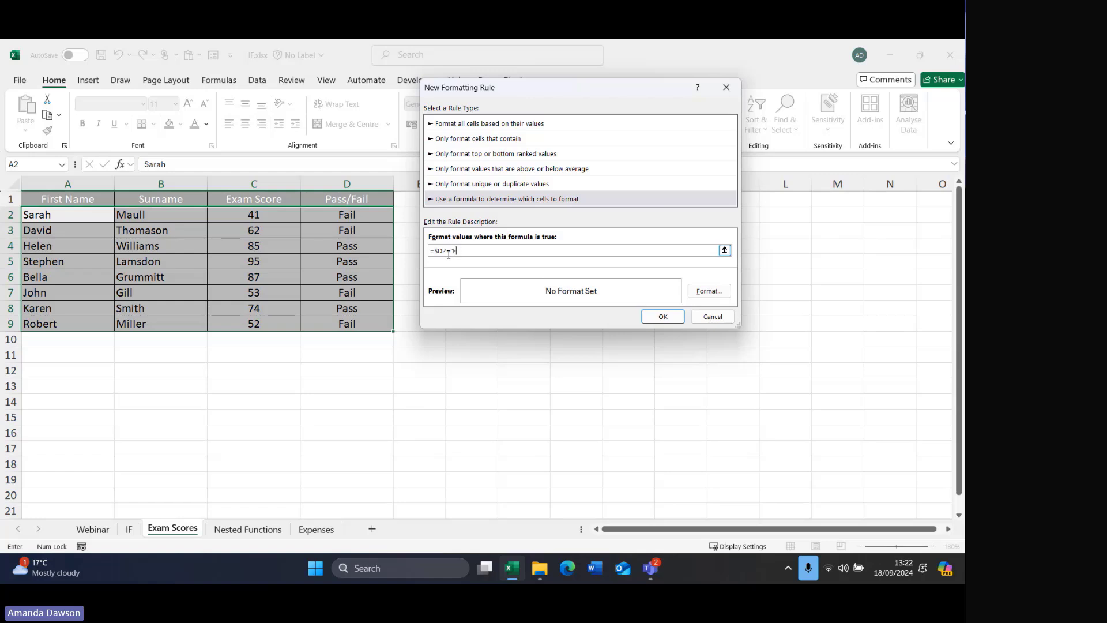
text(ail")
Give the =$D2="Fail" rule a bright red background fill and apply it to A2:D9.
click(709, 291)
click(446, 190)
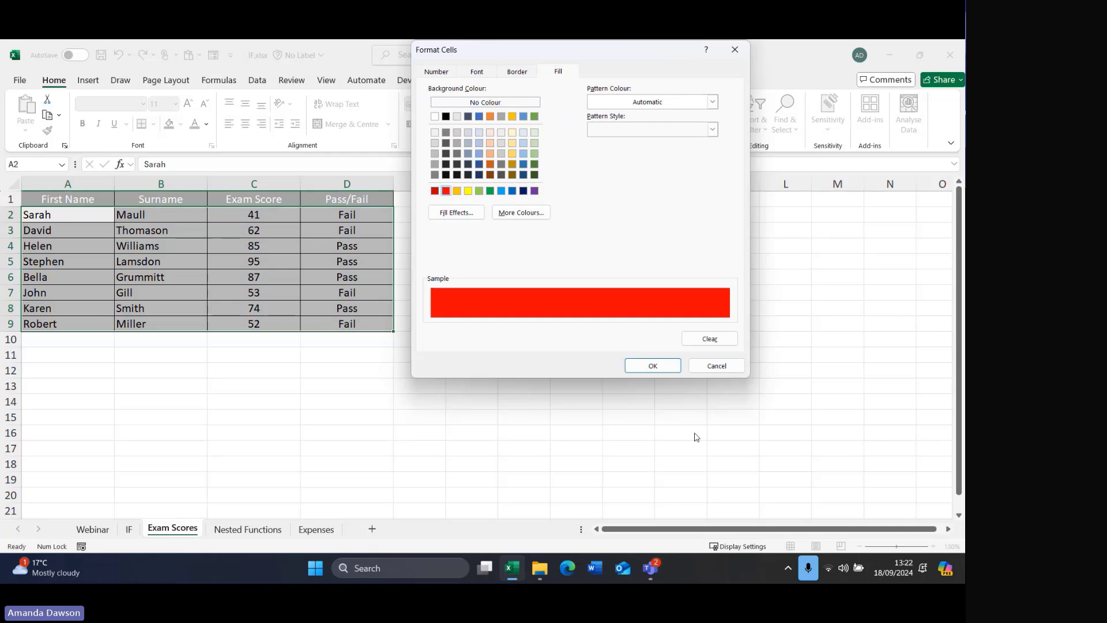
click(650, 367)
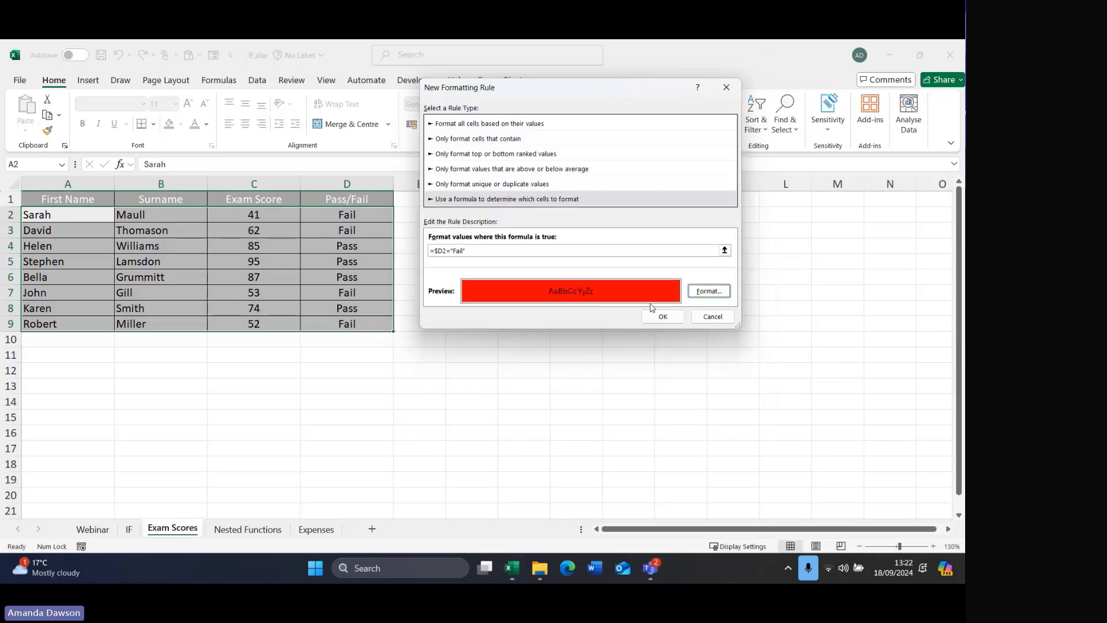
click(663, 317)
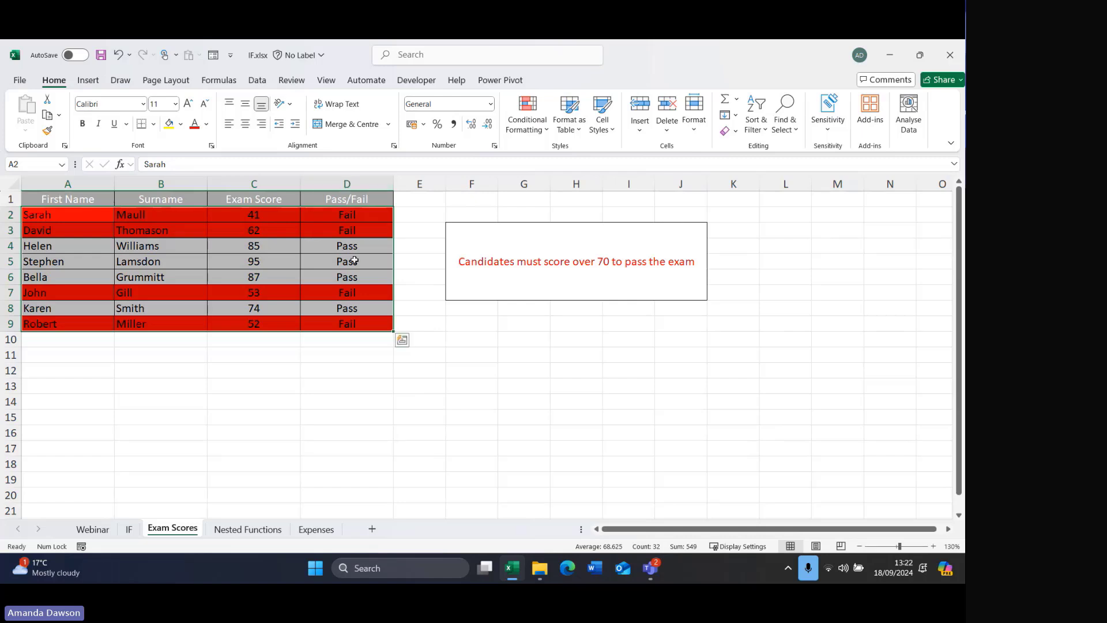
Create a second formula-based formatting rule for A2:D9 with the formula =$D2="Pass", locking only the column of the D2 reference.
click(533, 128)
mouse_move(539, 158)
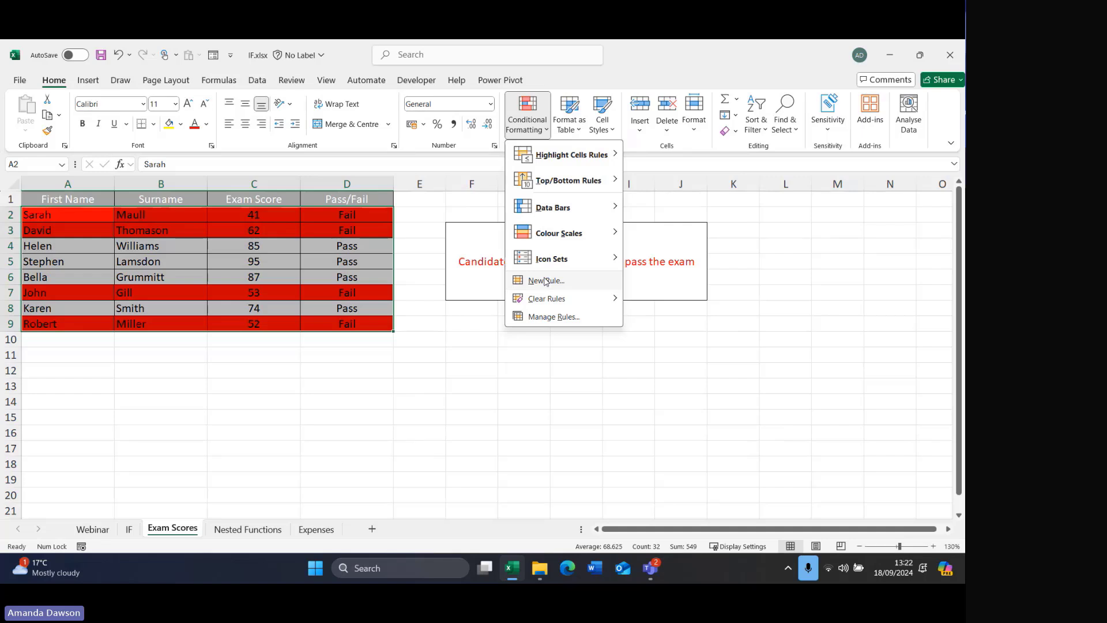
click(545, 281)
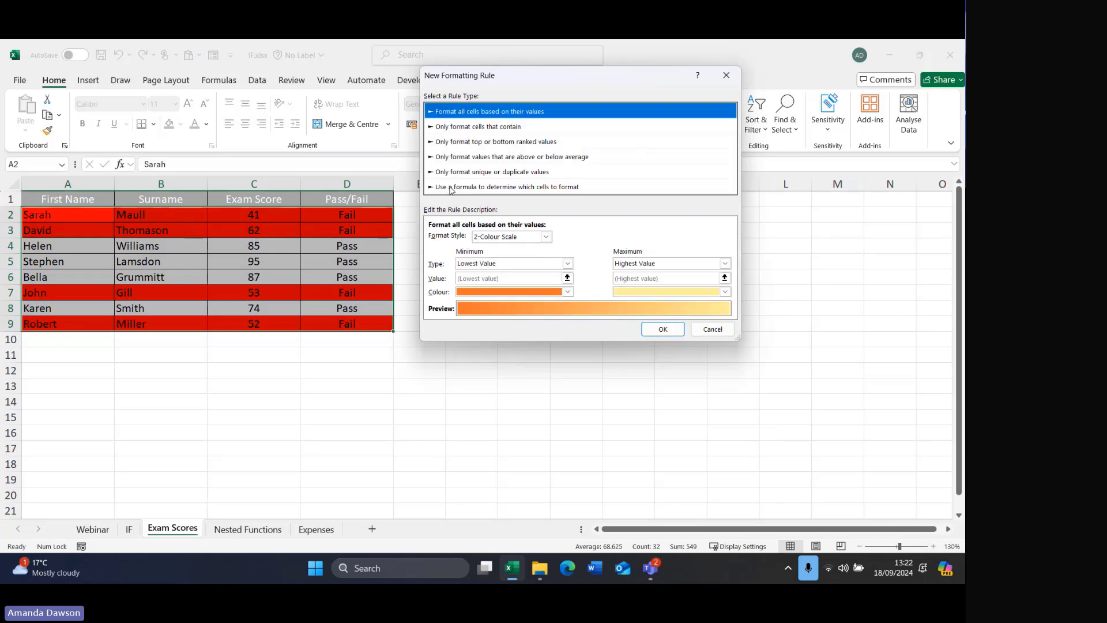
click(451, 188)
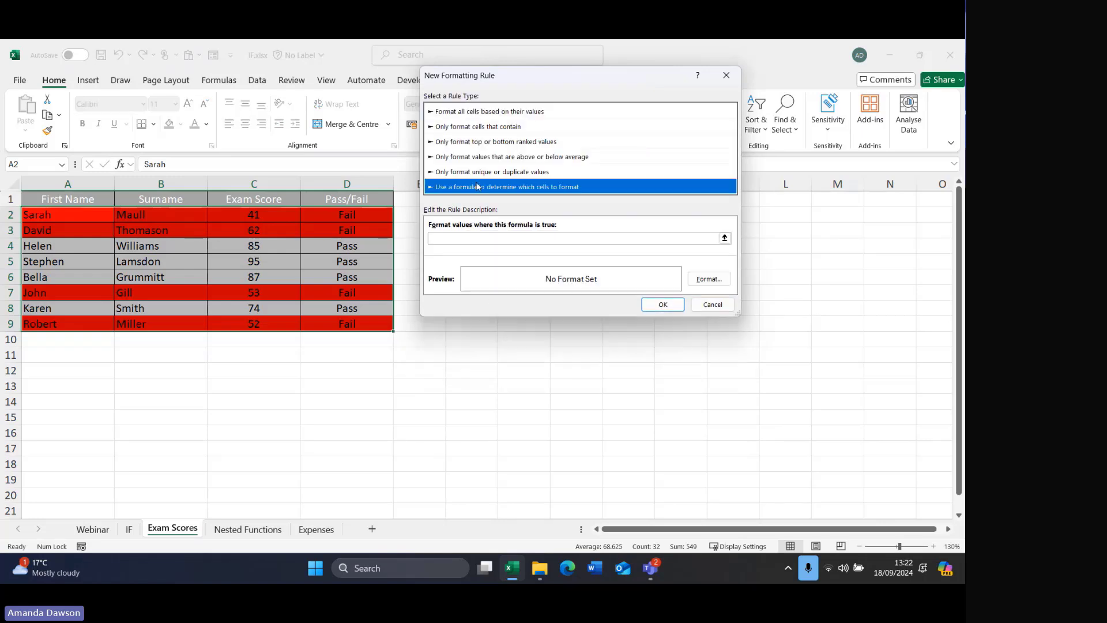
click(447, 239)
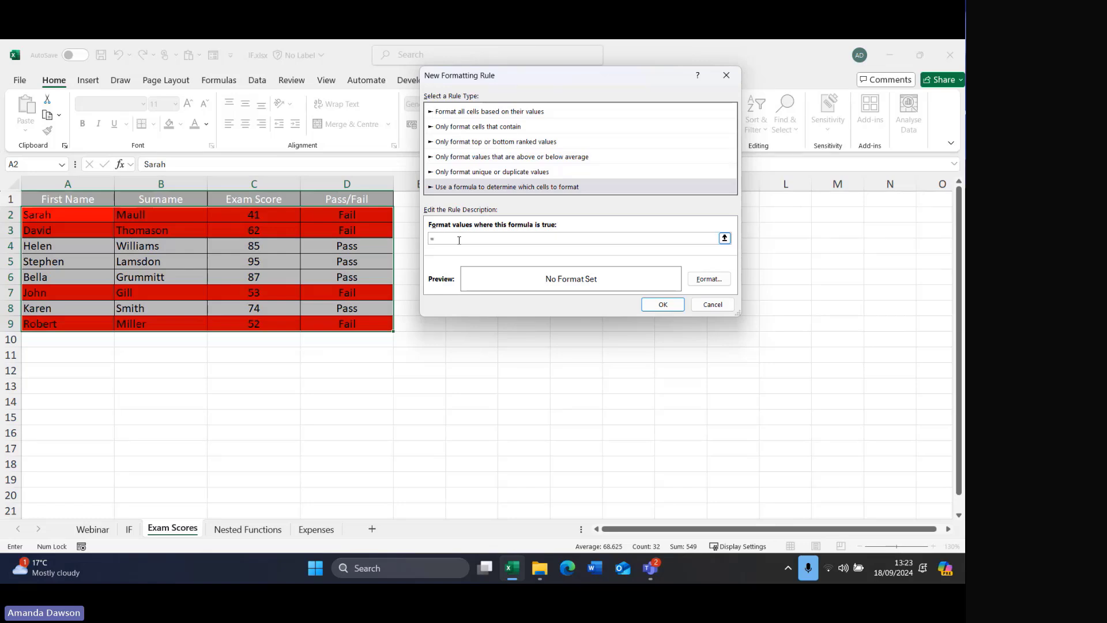
click(353, 214)
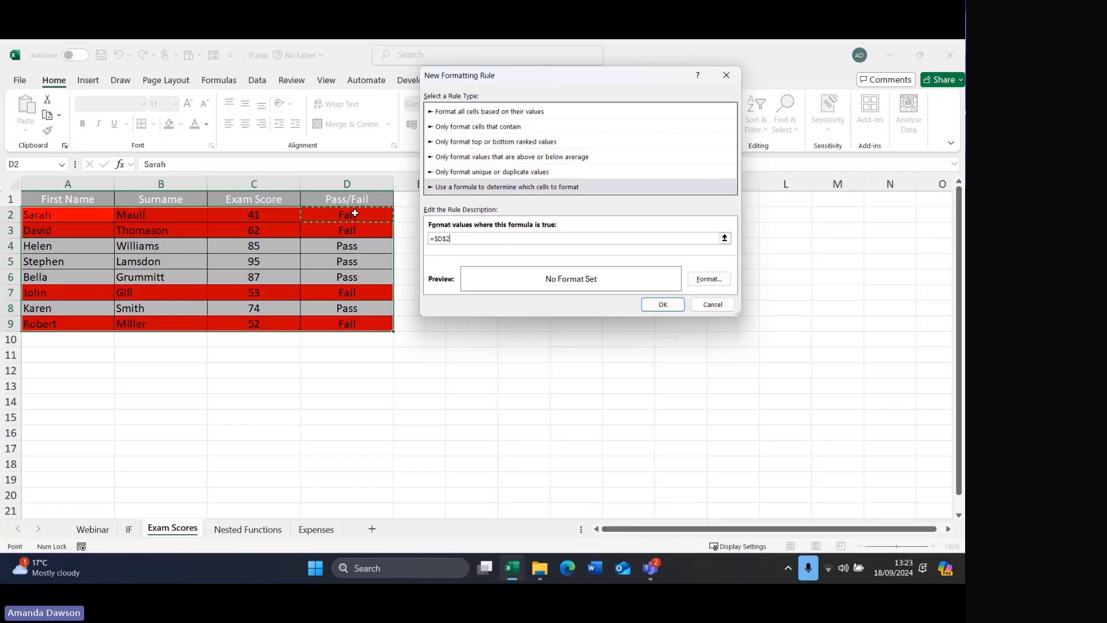
click(447, 238)
text(="Pass)
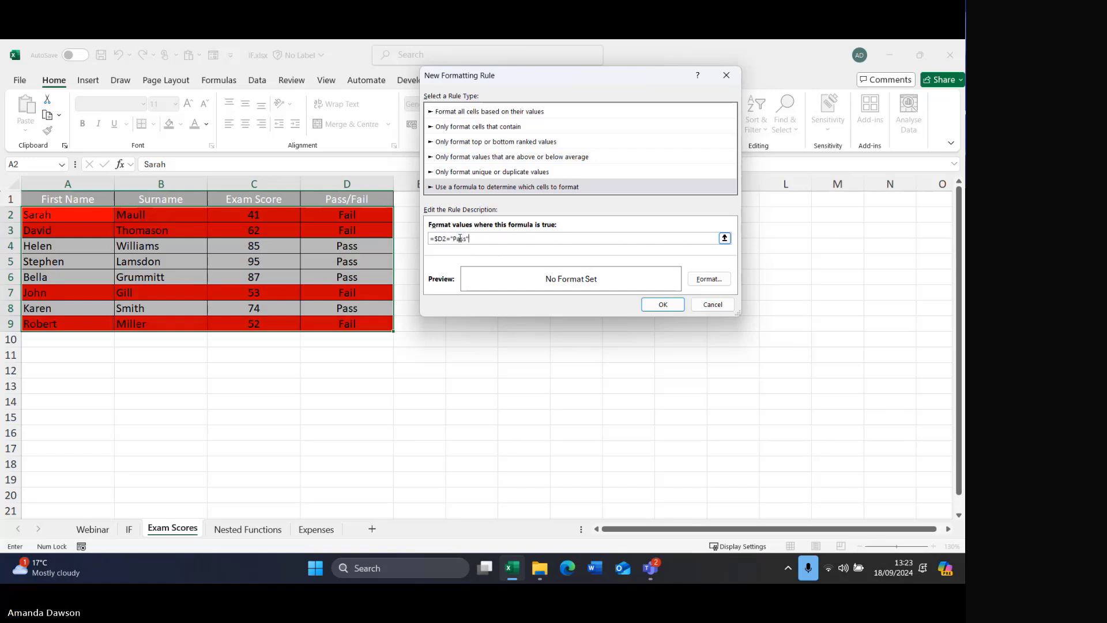
Choose a light green background fill as the format of the =$D2="Pass" rule.
click(709, 279)
click(479, 191)
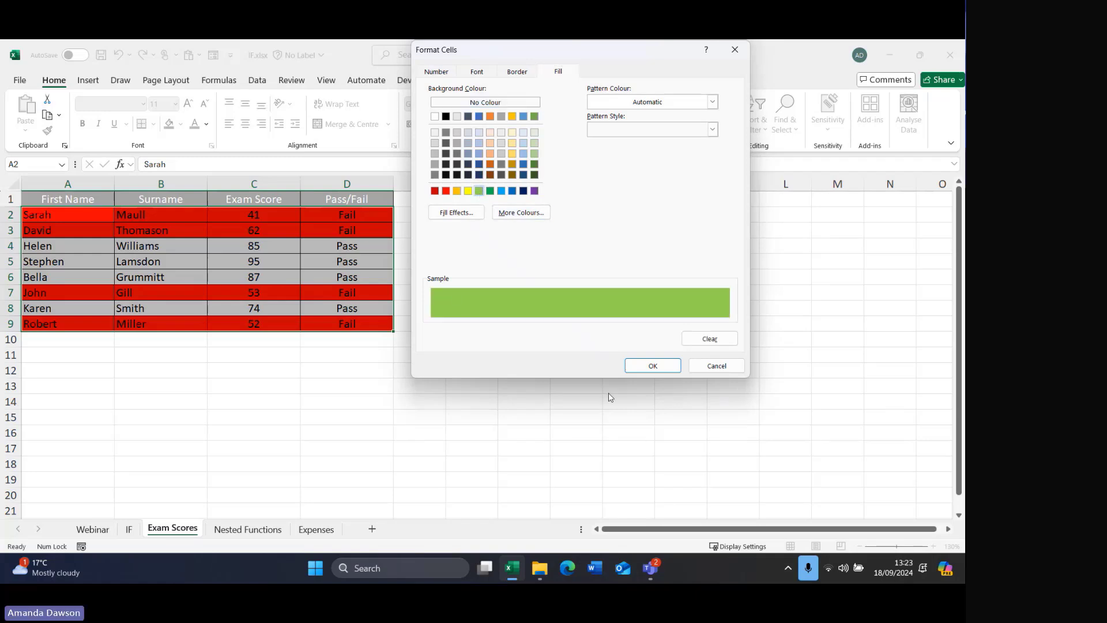
Confirm the green fill for the conditional formatting rule covering the Pass rows in A2:D9, and open the Nested Functions sheet.
click(649, 365)
click(668, 304)
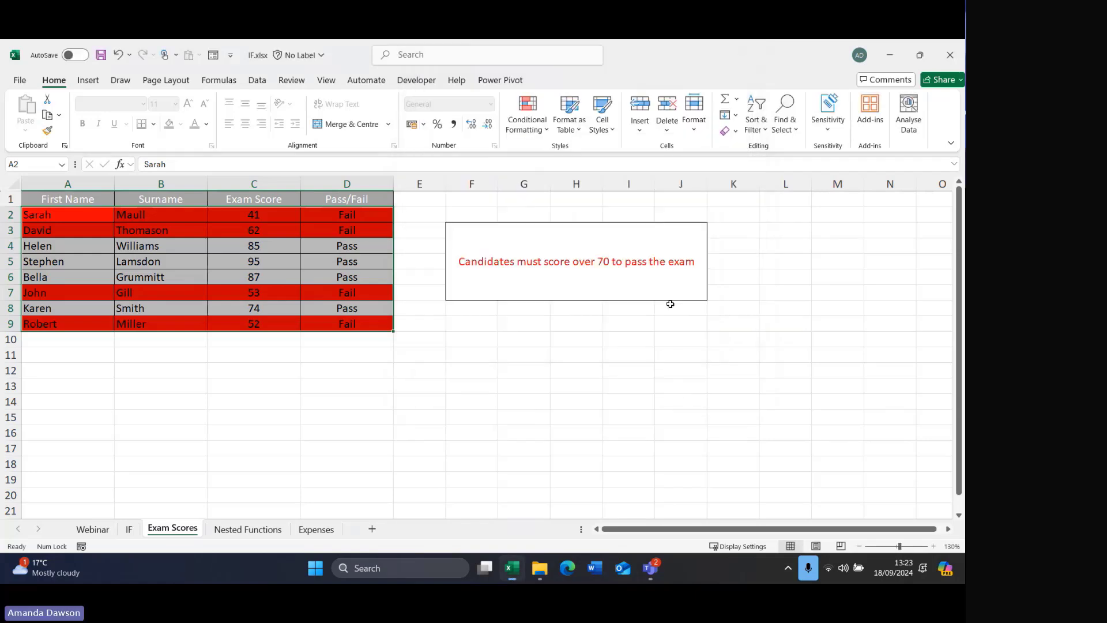
click(52, 245)
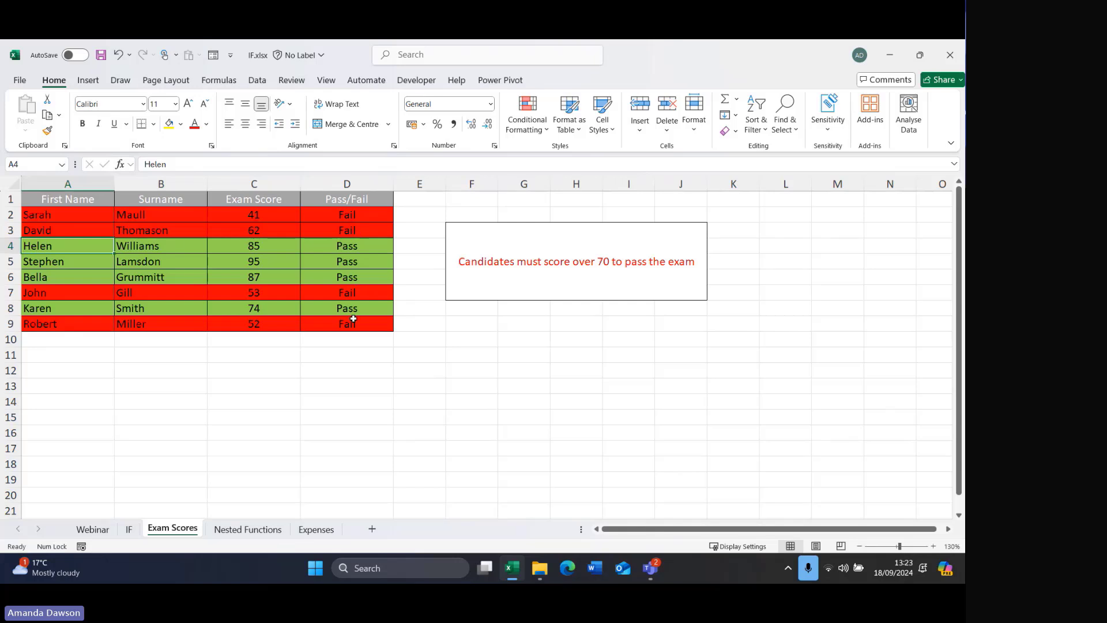
click(270, 530)
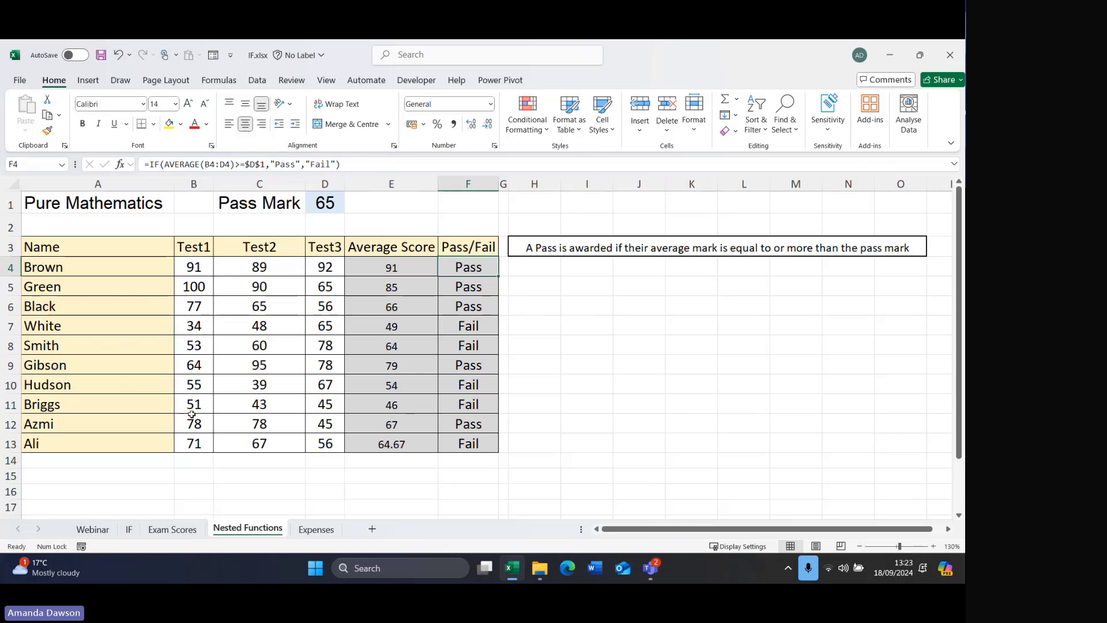
Highlight test scores in B4:D13 greater than 65 with Green Fill with Dark Green Text.
mouse_move(195, 266)
mouse_down()
mouse_move(297, 279)
mouse_move(322, 443)
mouse_up()
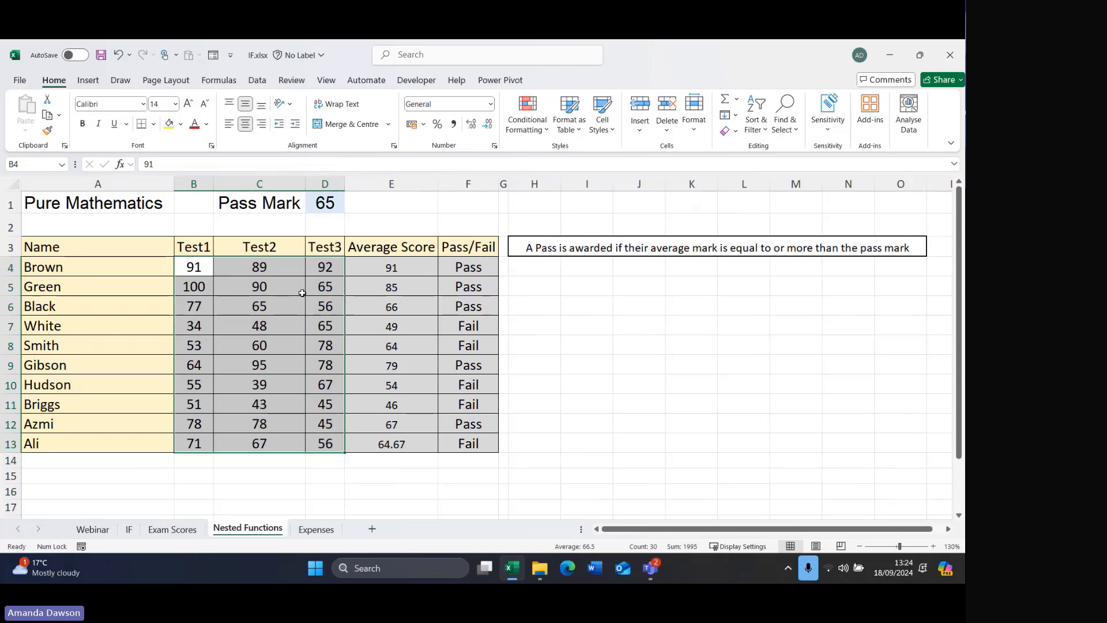
click(522, 129)
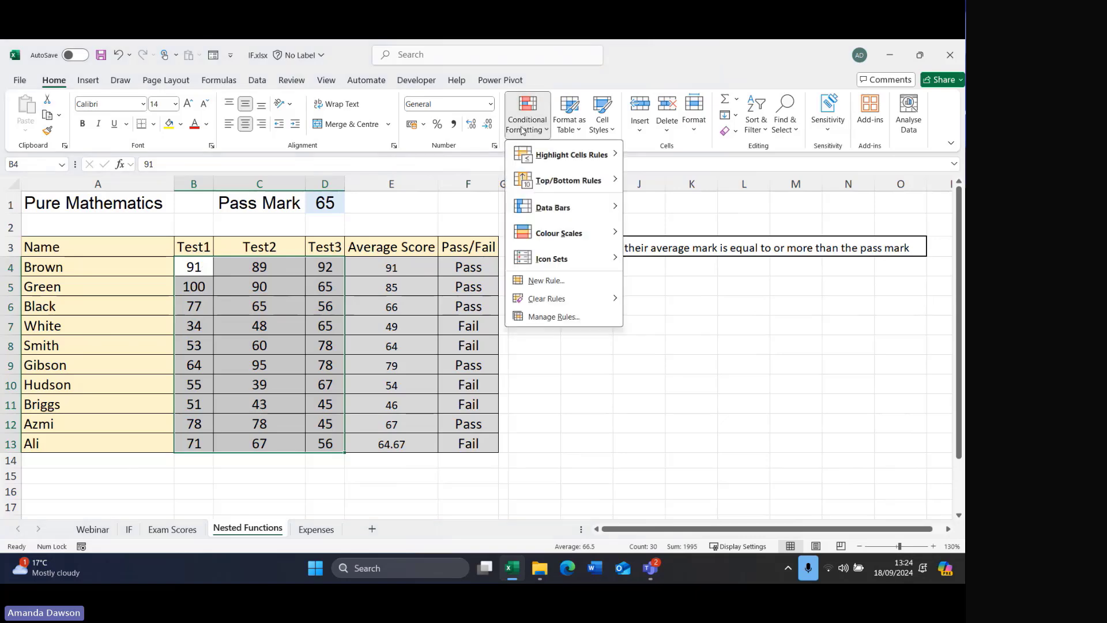
mouse_move(538, 157)
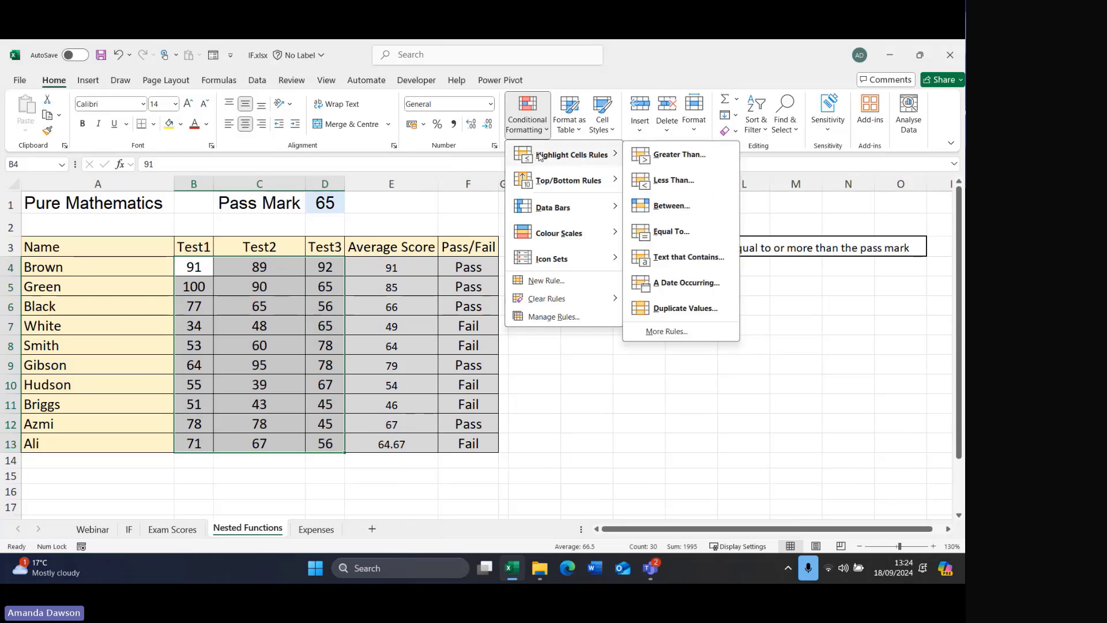
click(691, 155)
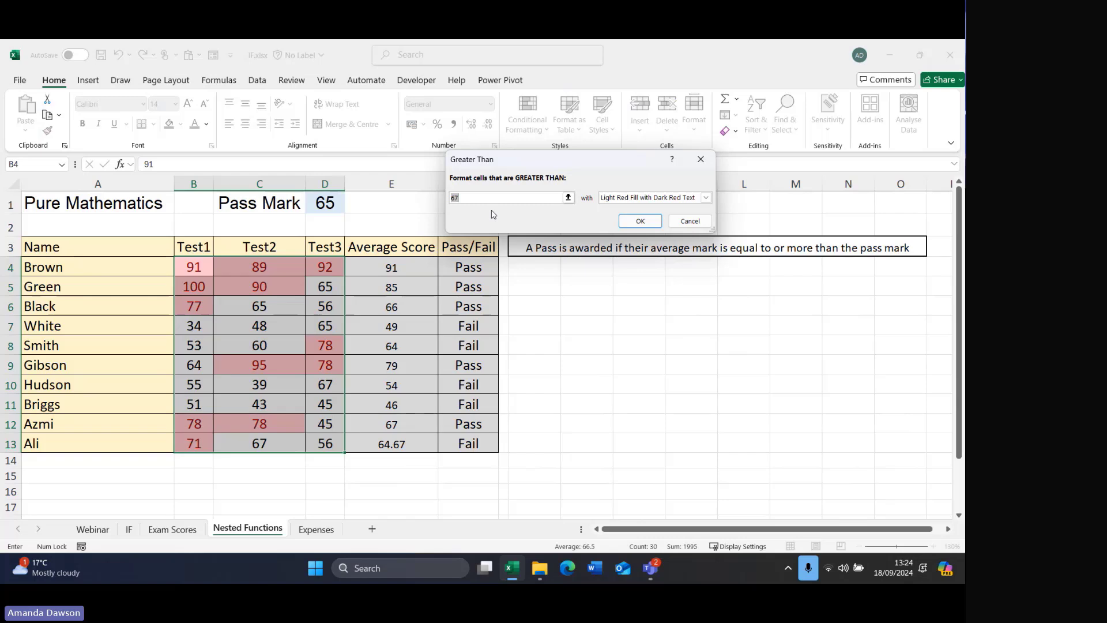
text(65)
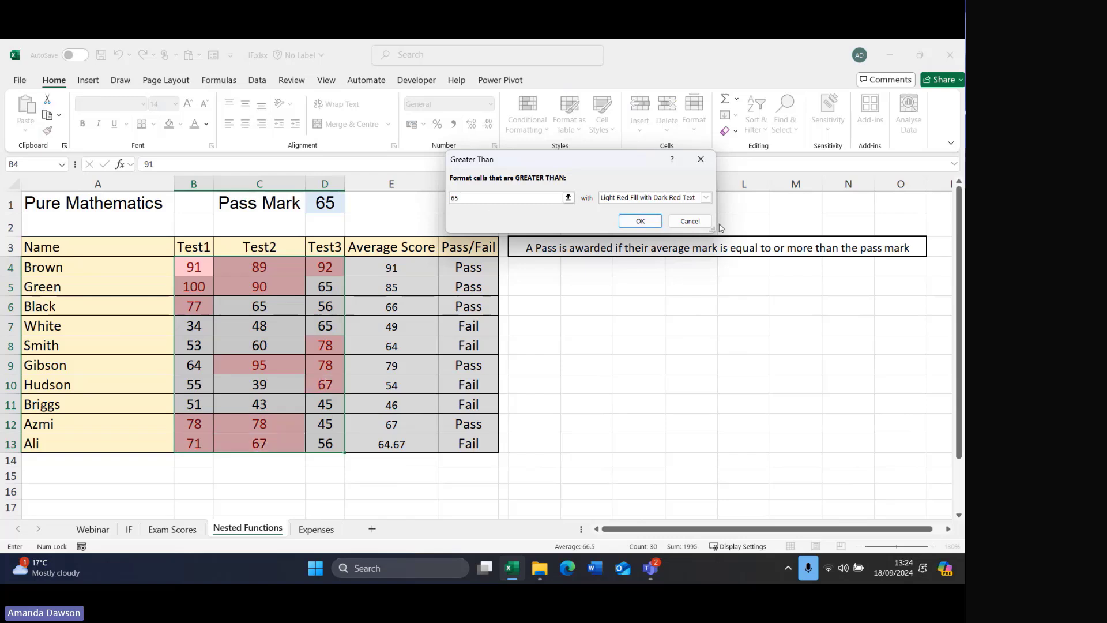
click(705, 198)
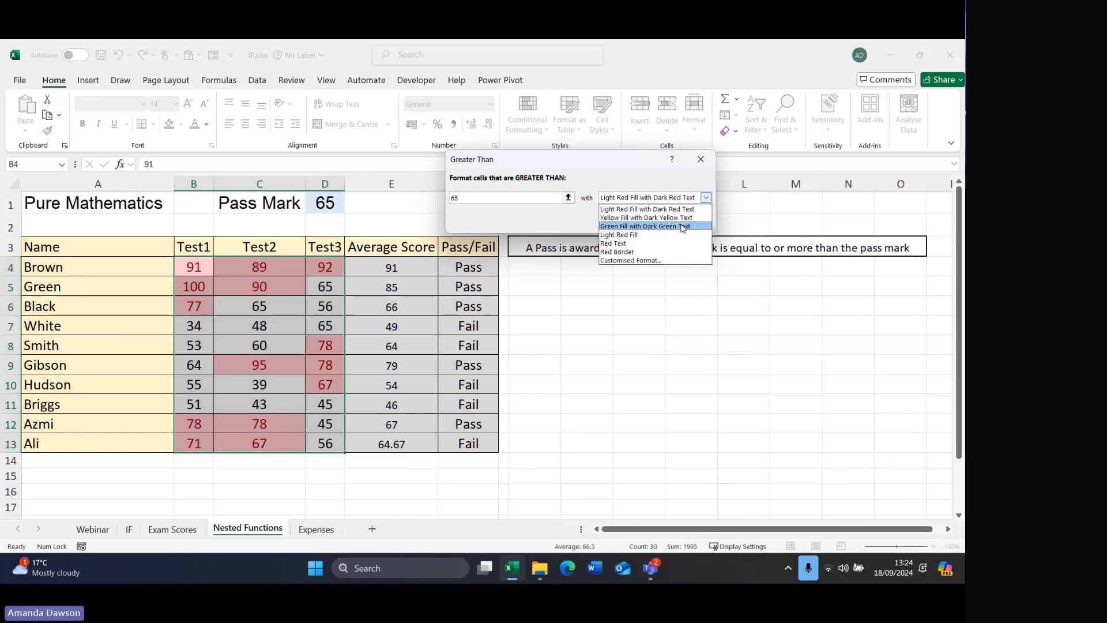
click(686, 226)
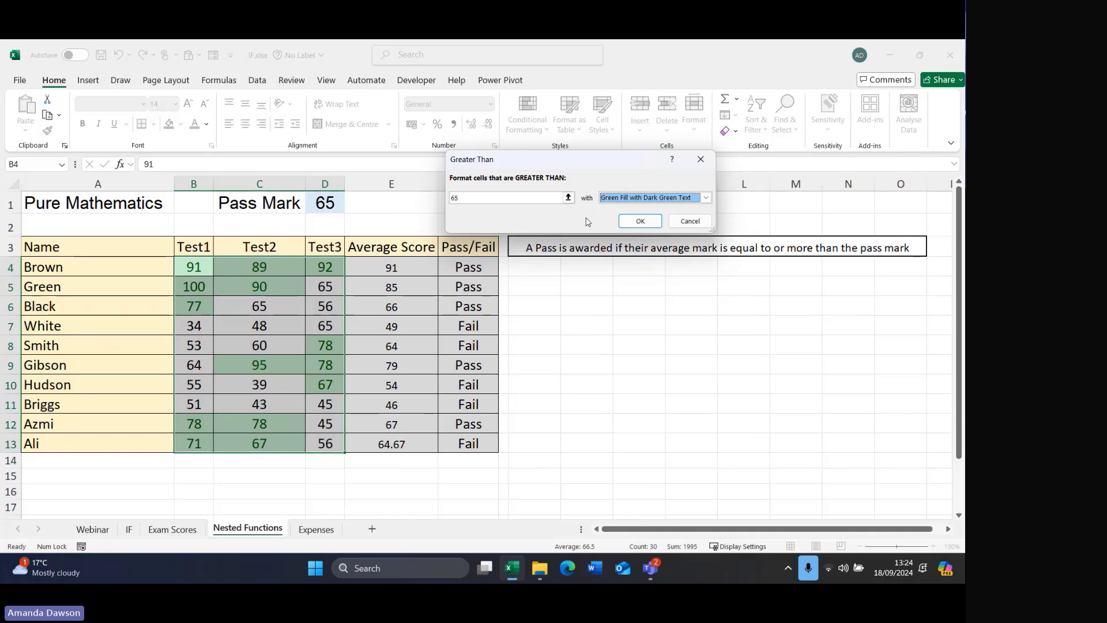
click(640, 220)
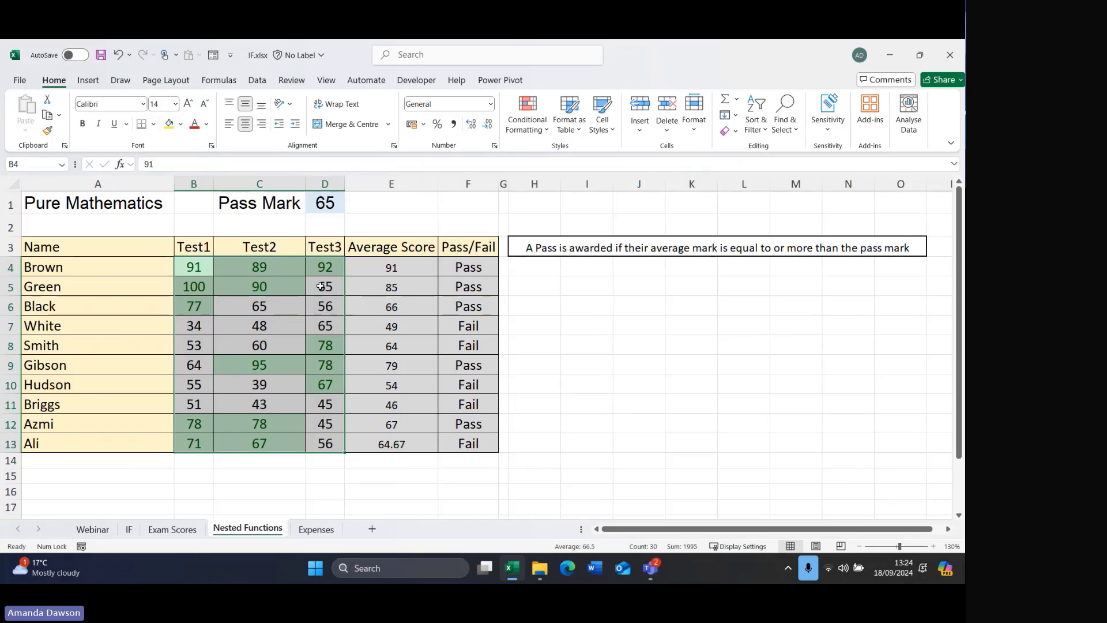
Edit the test scores' conditional formatting rule so it formats cell values greater than or equal to 65.
click(542, 131)
click(545, 322)
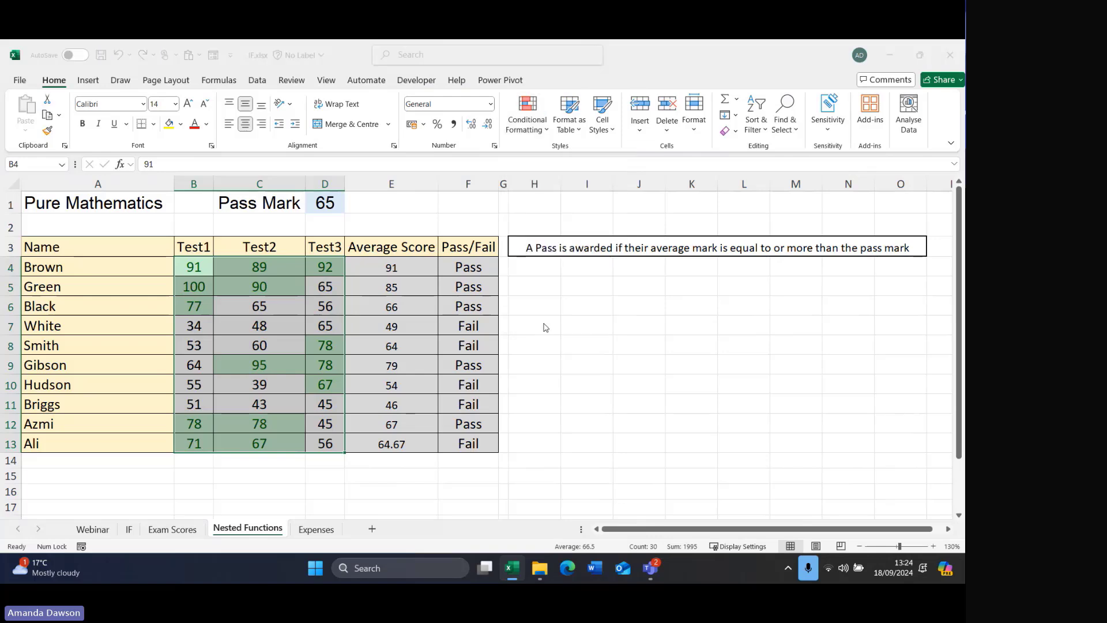
click(390, 178)
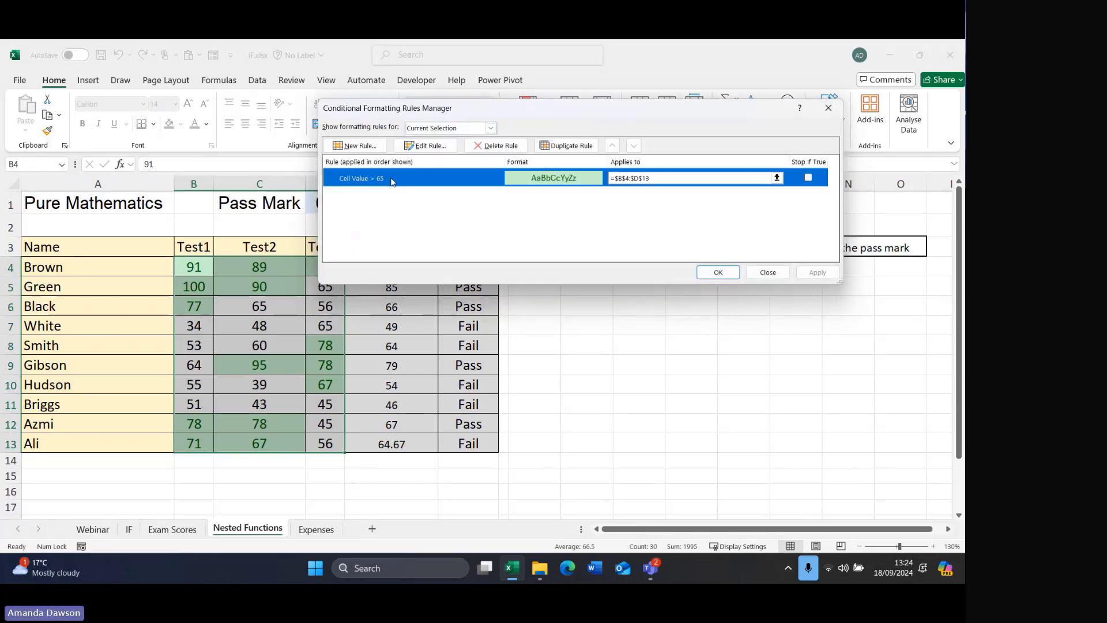
click(427, 146)
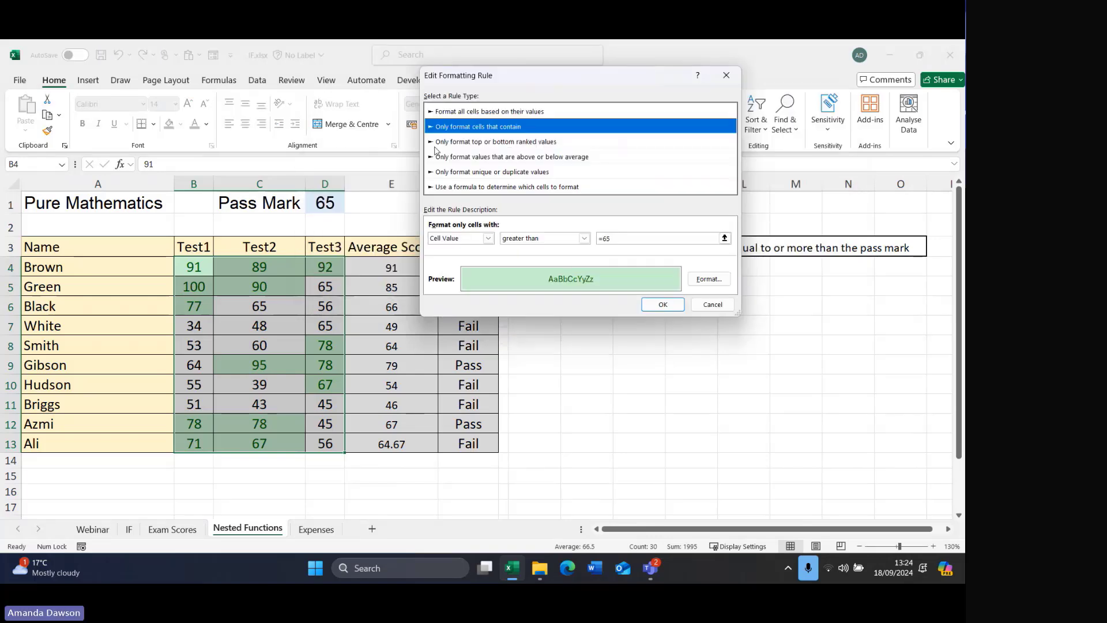
click(584, 239)
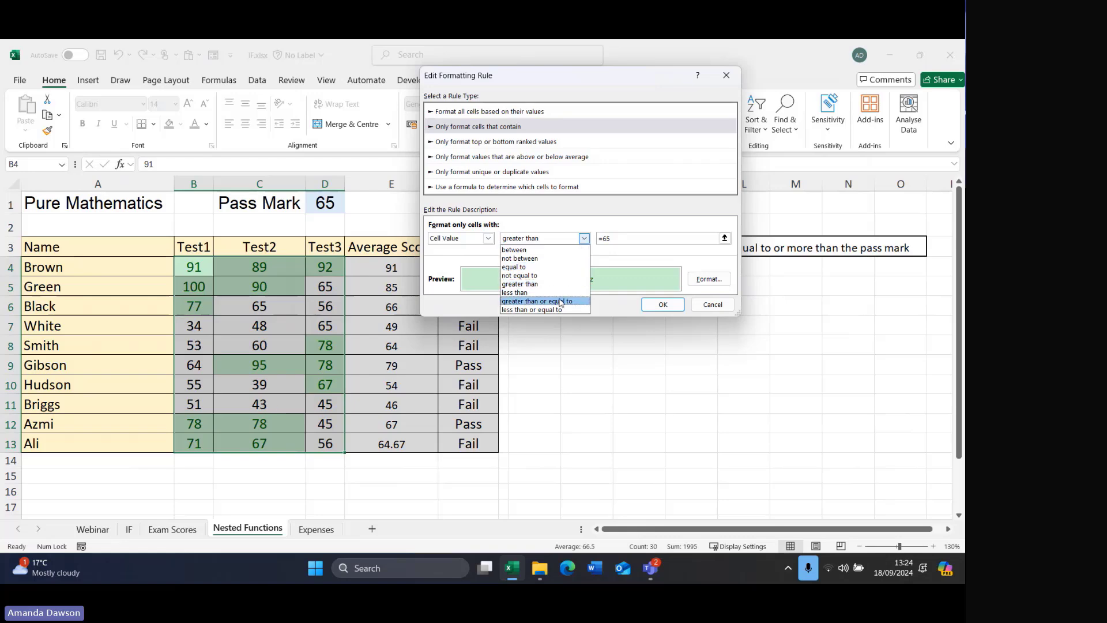
click(559, 300)
click(663, 304)
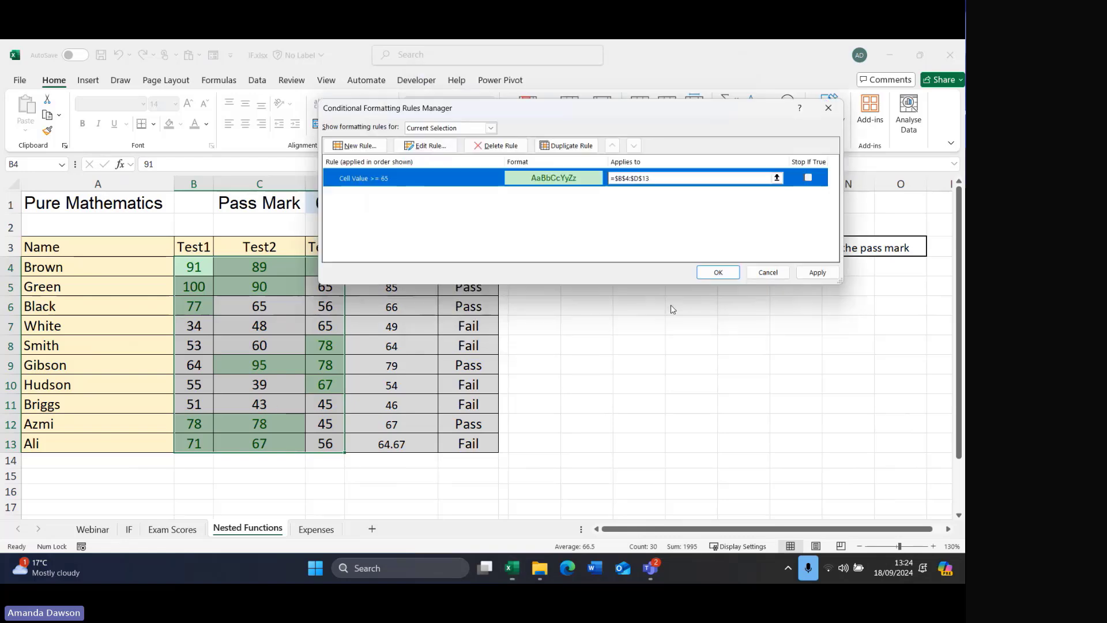
click(718, 272)
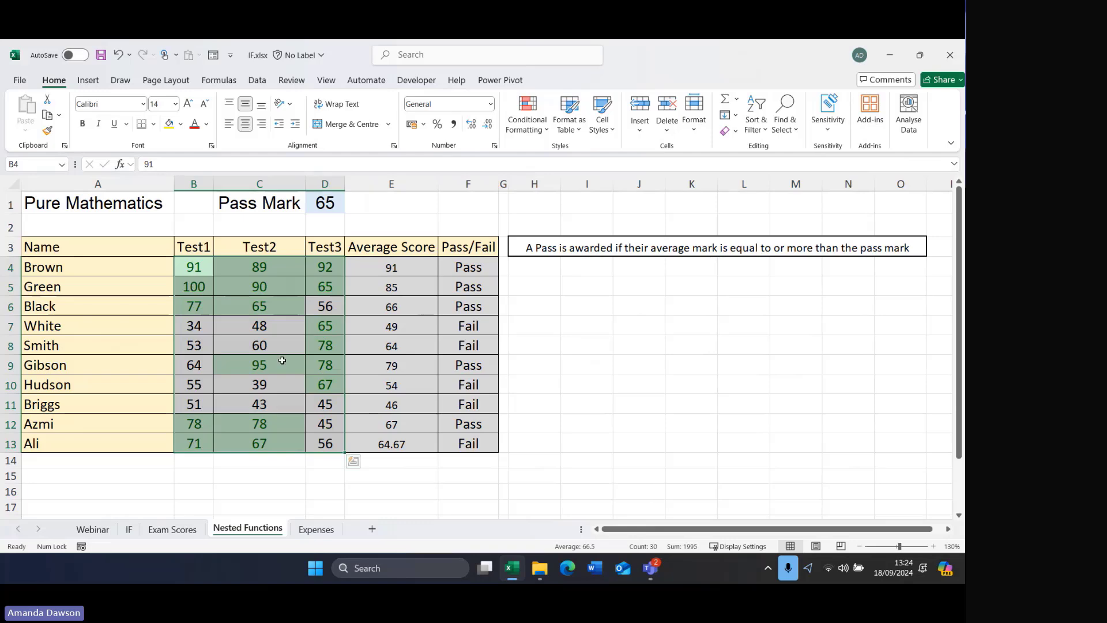
Add a Less Than rule to the test scores that formats values below 65 with Light Red Fill with Dark Red Text.
click(527, 119)
mouse_move(577, 155)
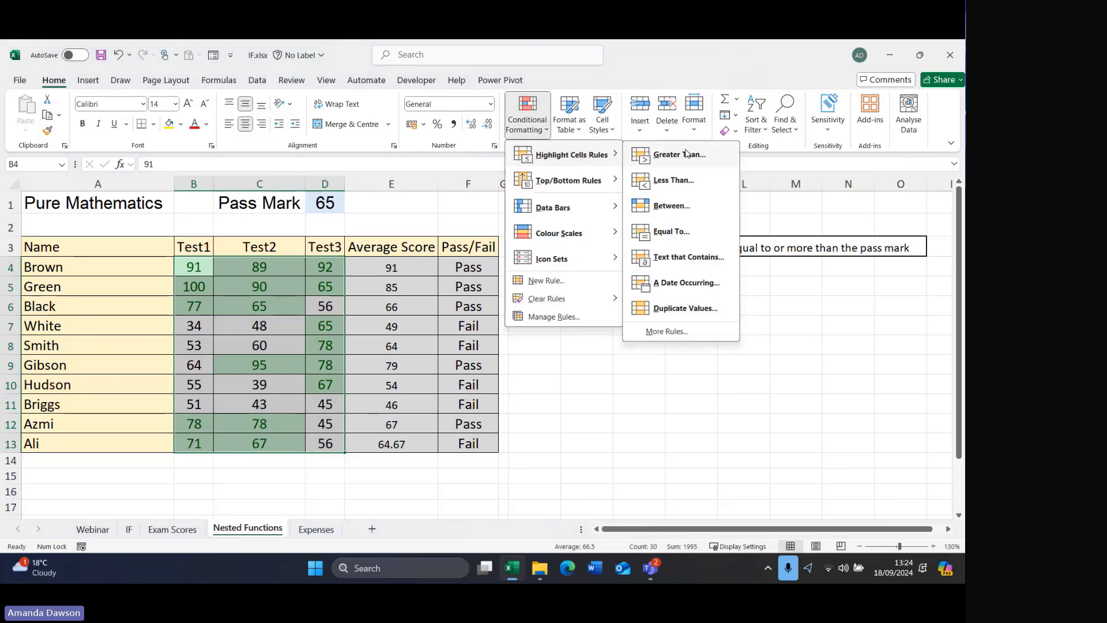
click(672, 181)
text(6)
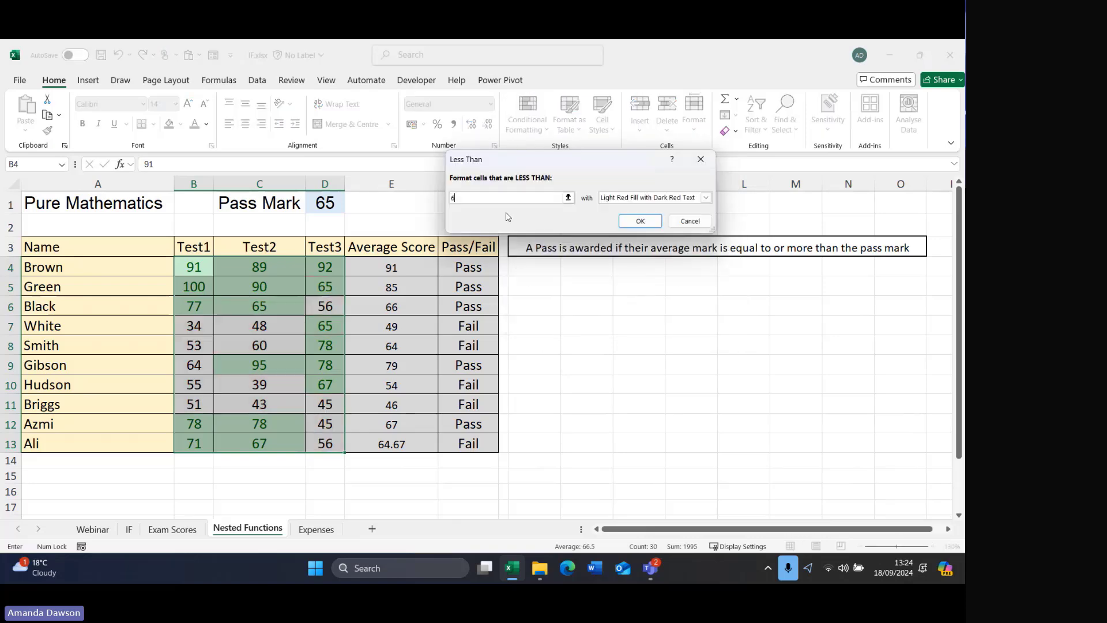
text(5)
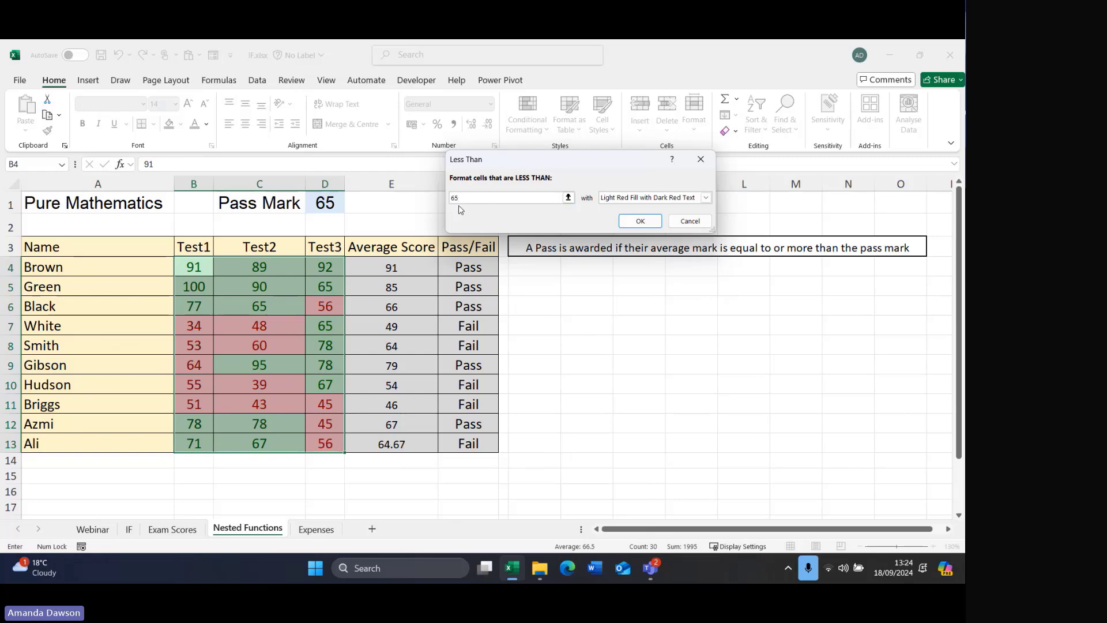
click(639, 221)
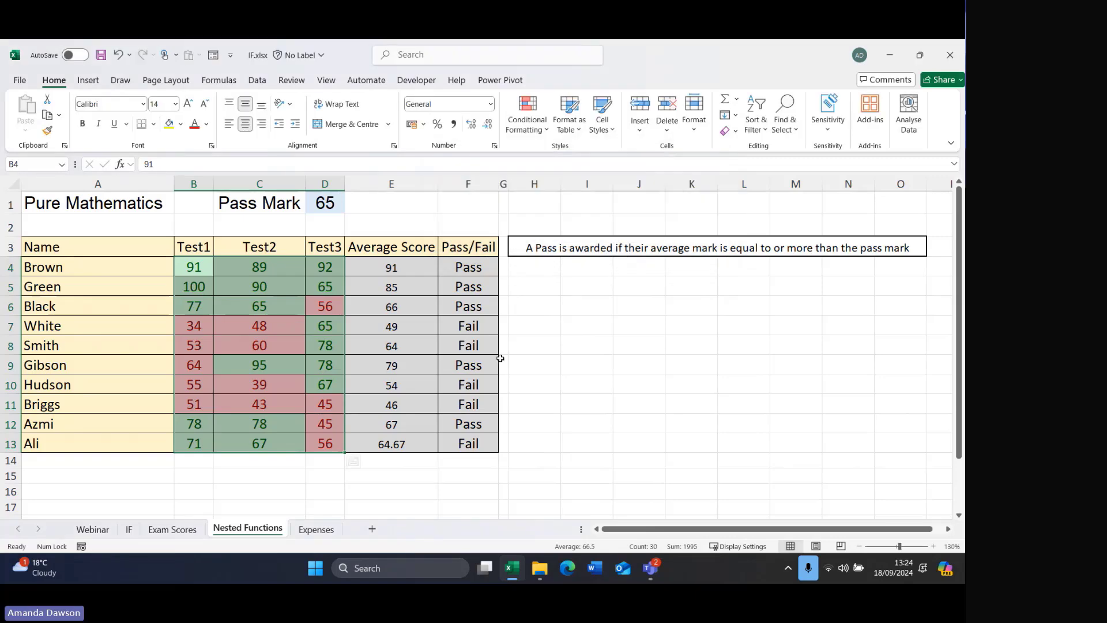
click(677, 368)
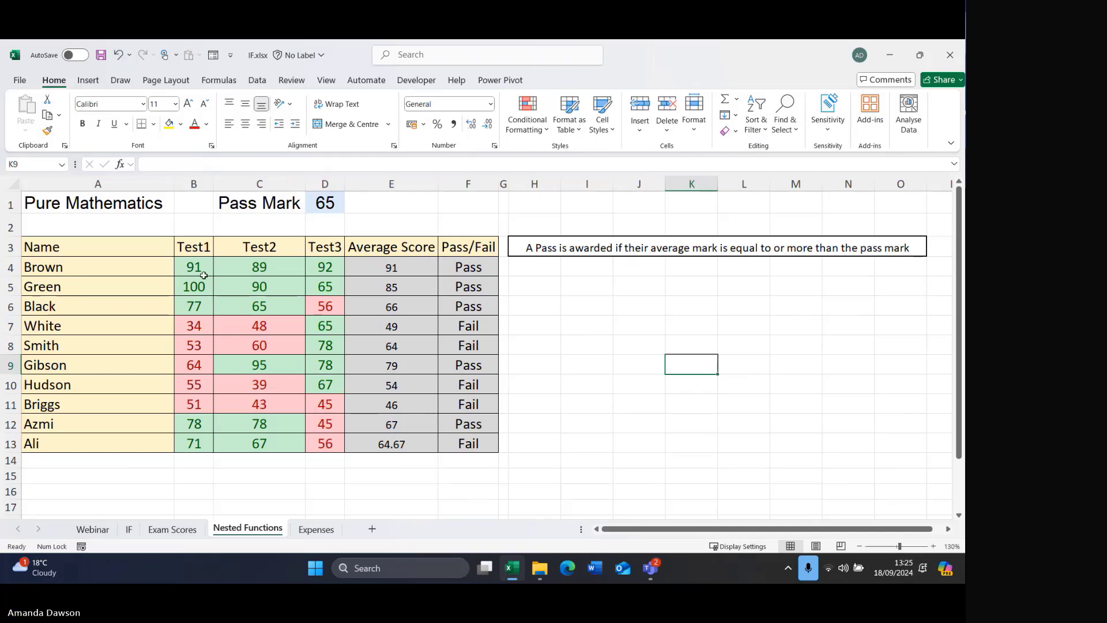
Clear the conditional formatting rules from the test scores in B4:D13.
drag(194, 267, 320, 440)
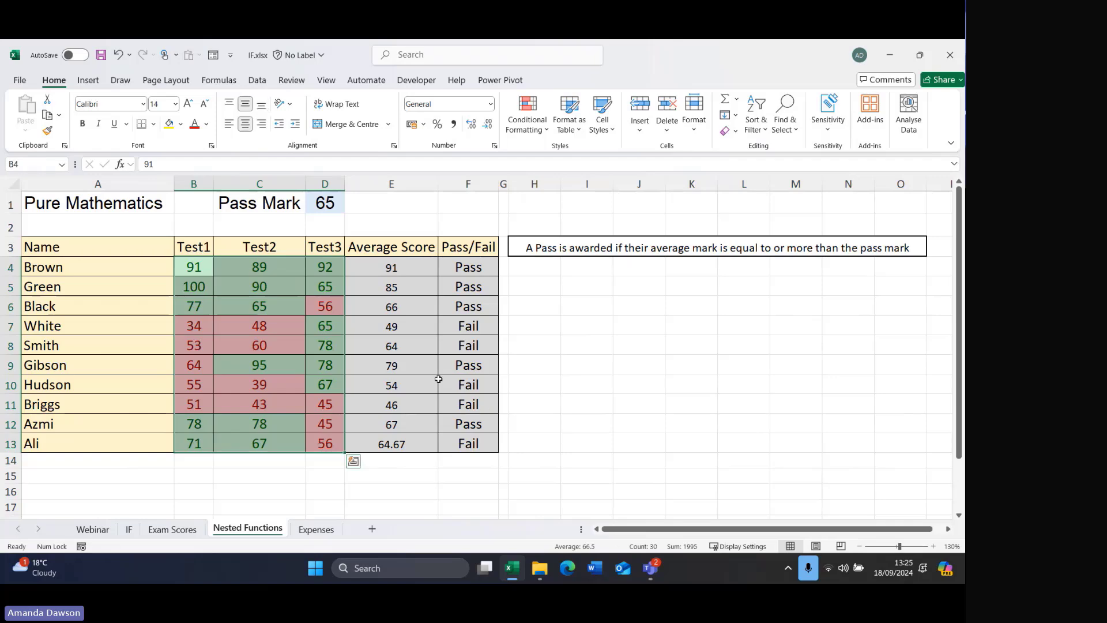
click(527, 121)
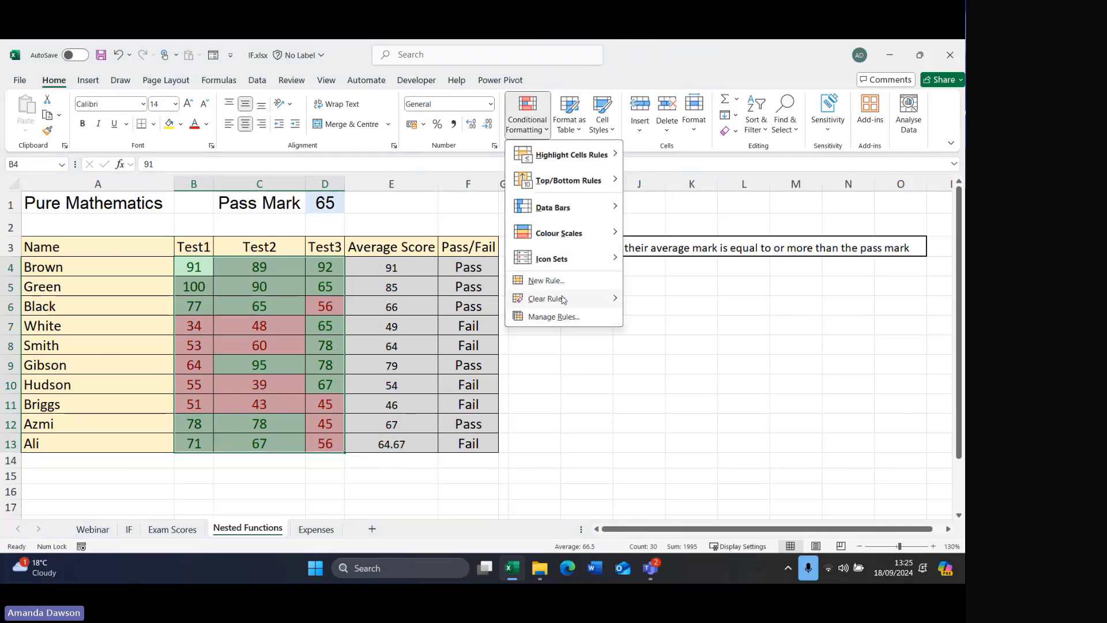
mouse_move(553, 299)
click(722, 301)
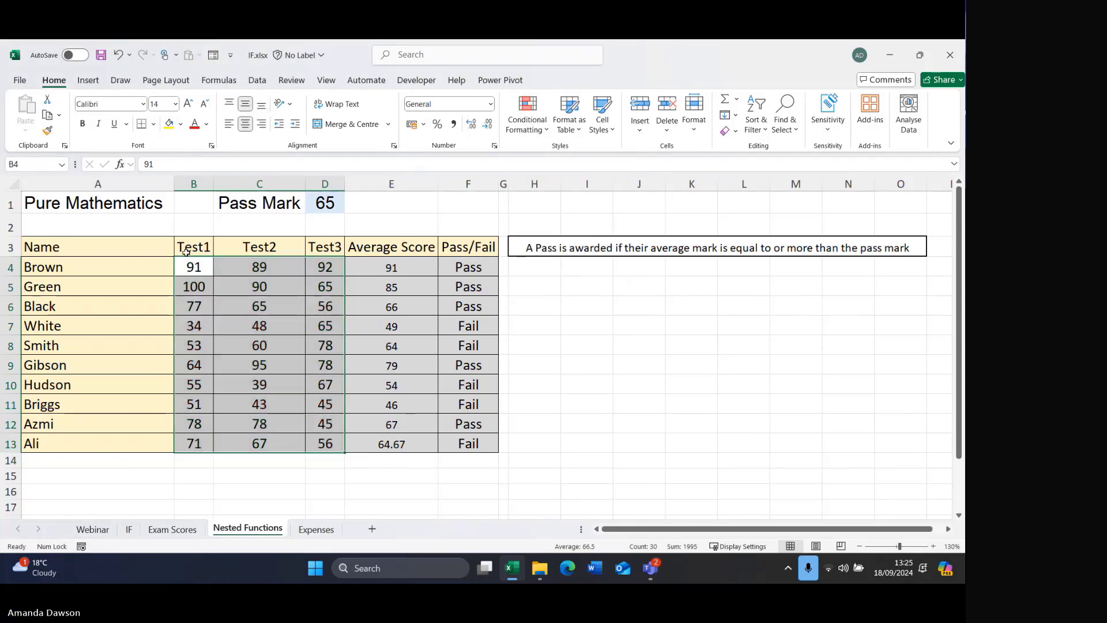
Apply the green-yellow-red colour scale to the test scores in B4:D13.
click(529, 133)
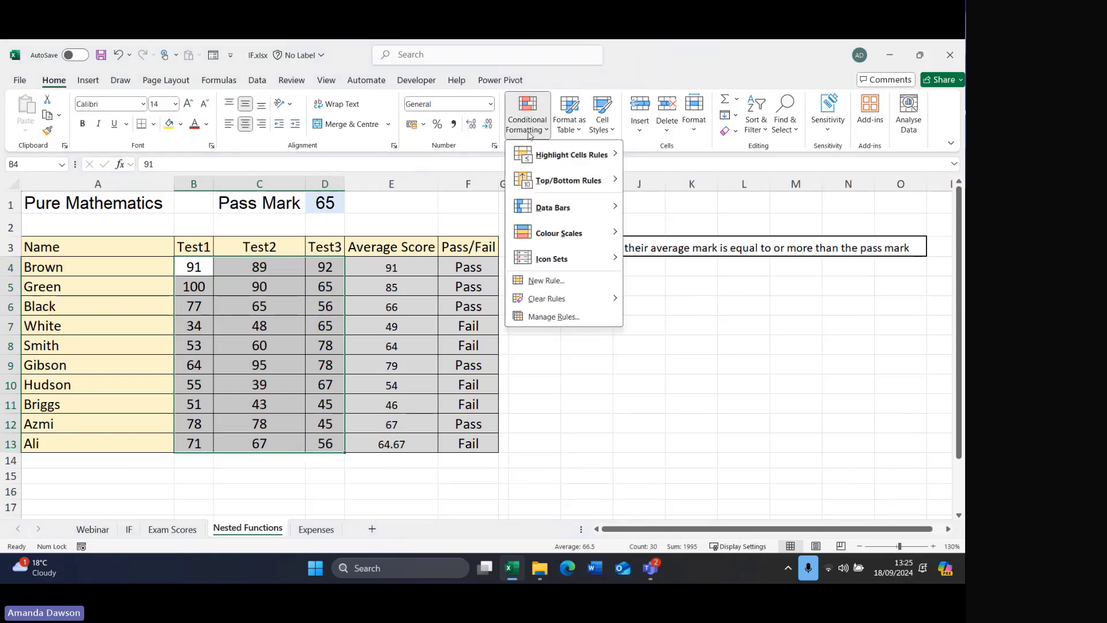
mouse_move(544, 239)
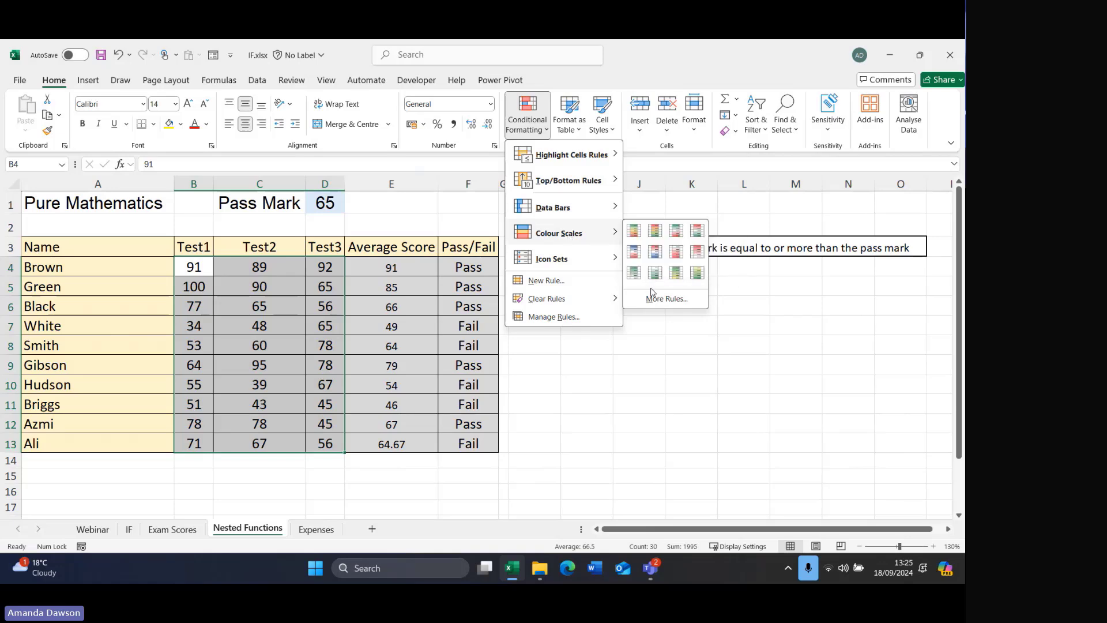
click(634, 231)
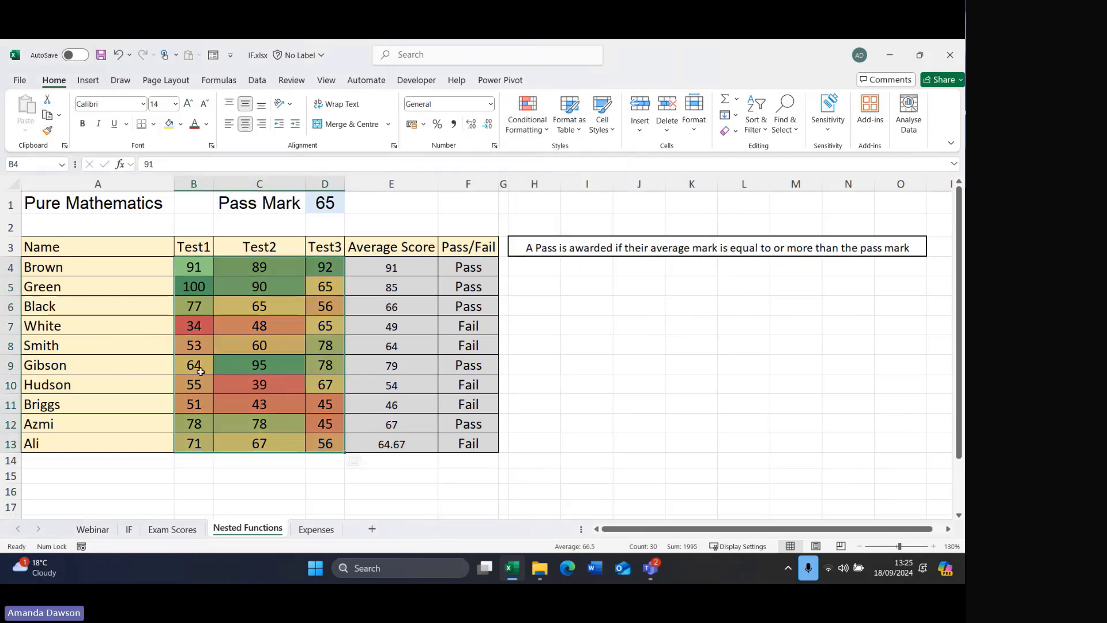
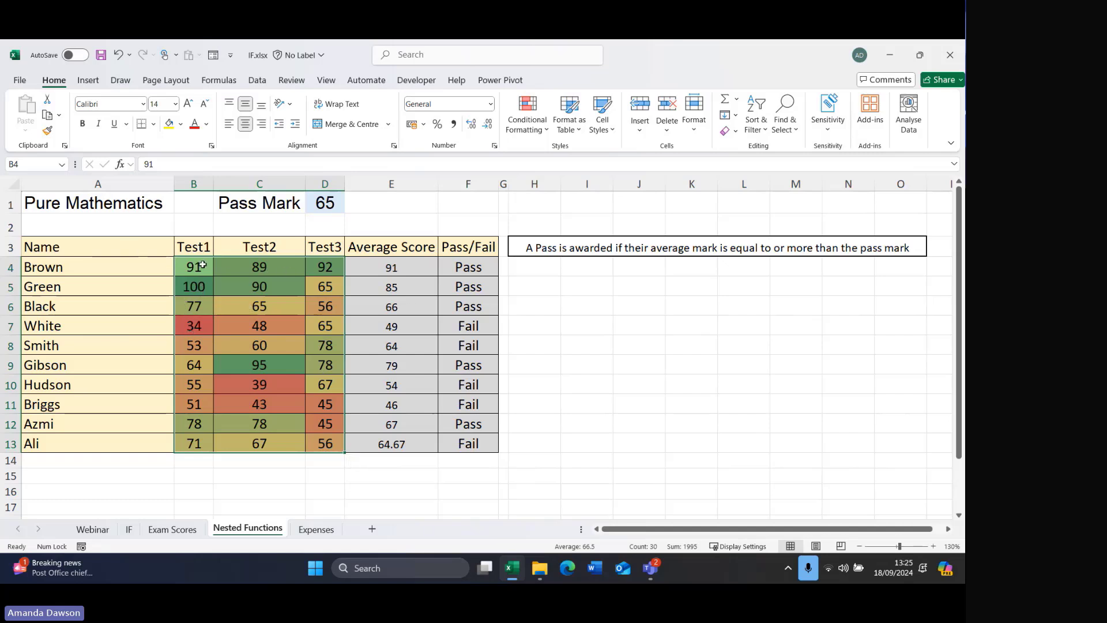
Examine how the colour scale shades high, middle and low scores across the Test1, Test2 and Test3 columns.
click(264, 423)
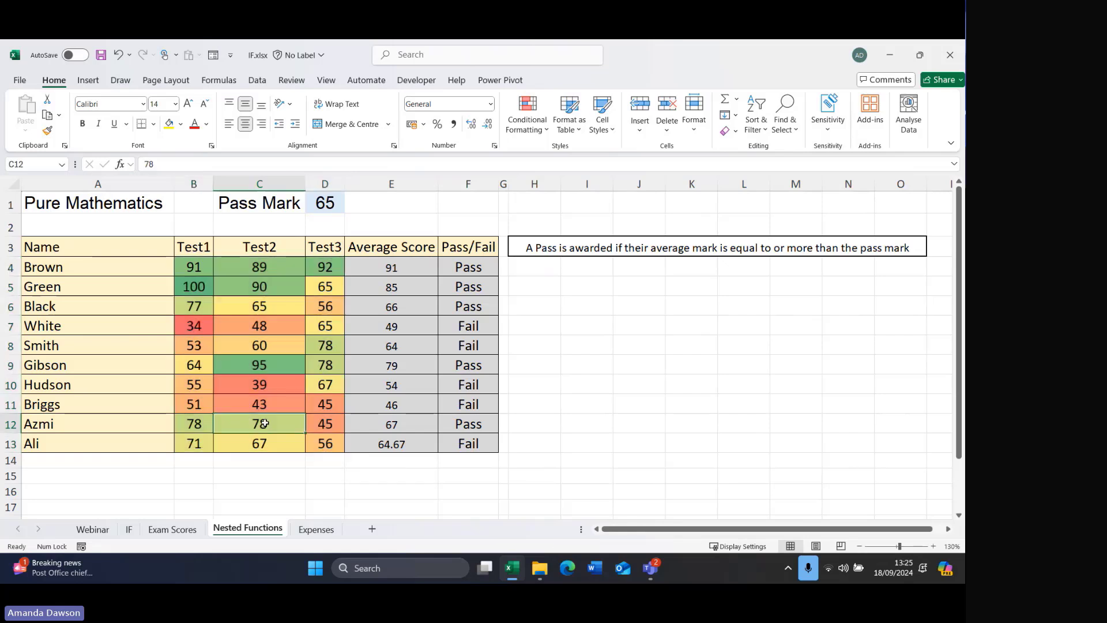
click(191, 288)
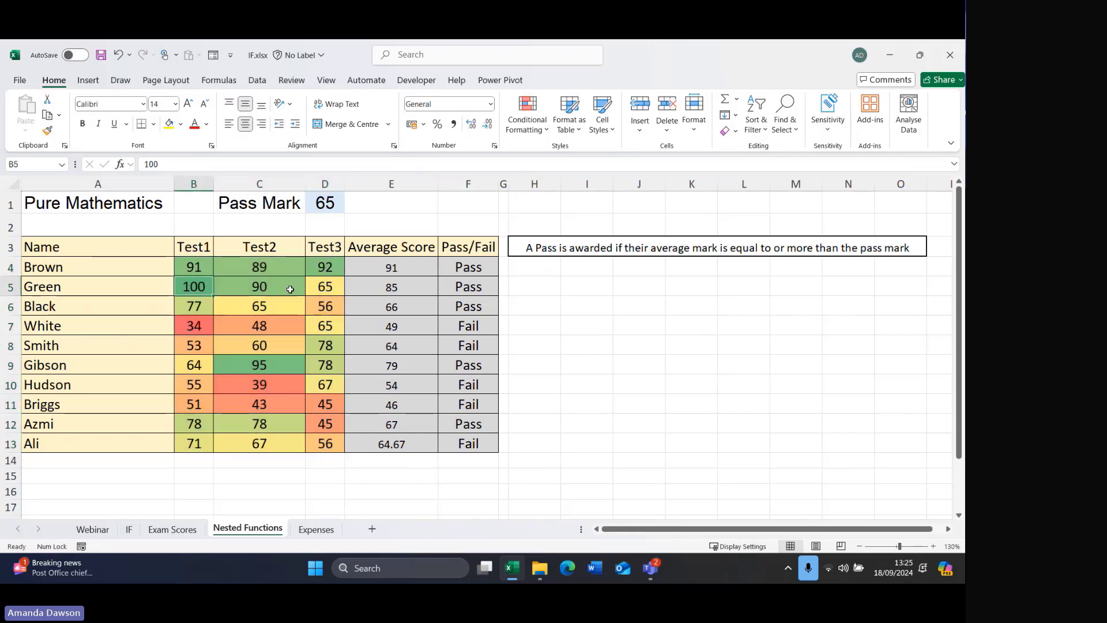
click(331, 353)
drag(330, 353, 331, 362)
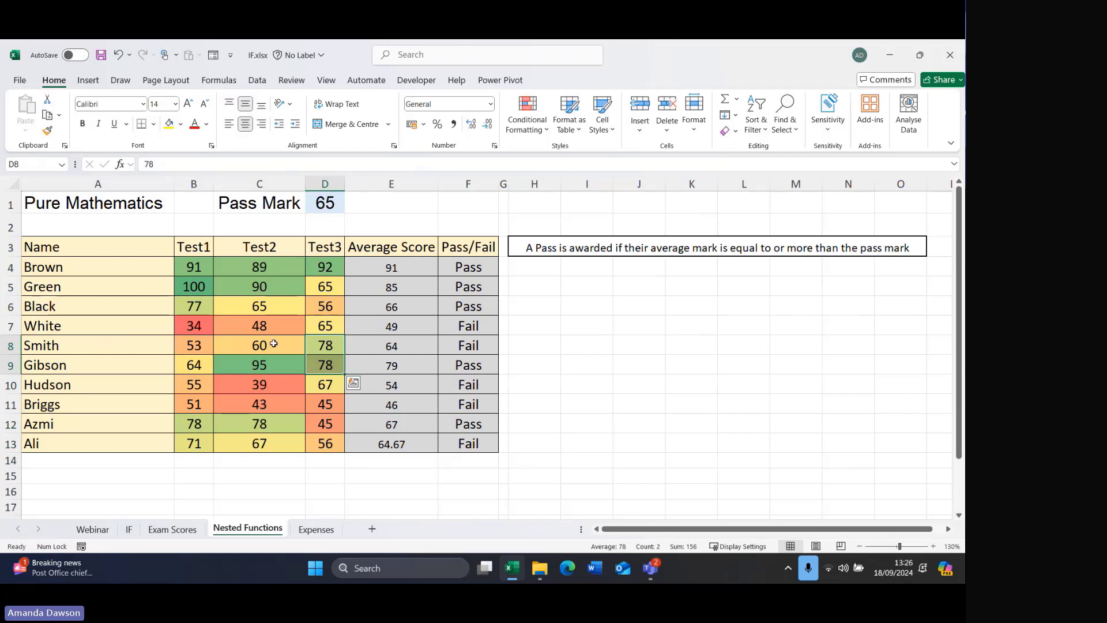
click(263, 300)
click(334, 284)
click(326, 328)
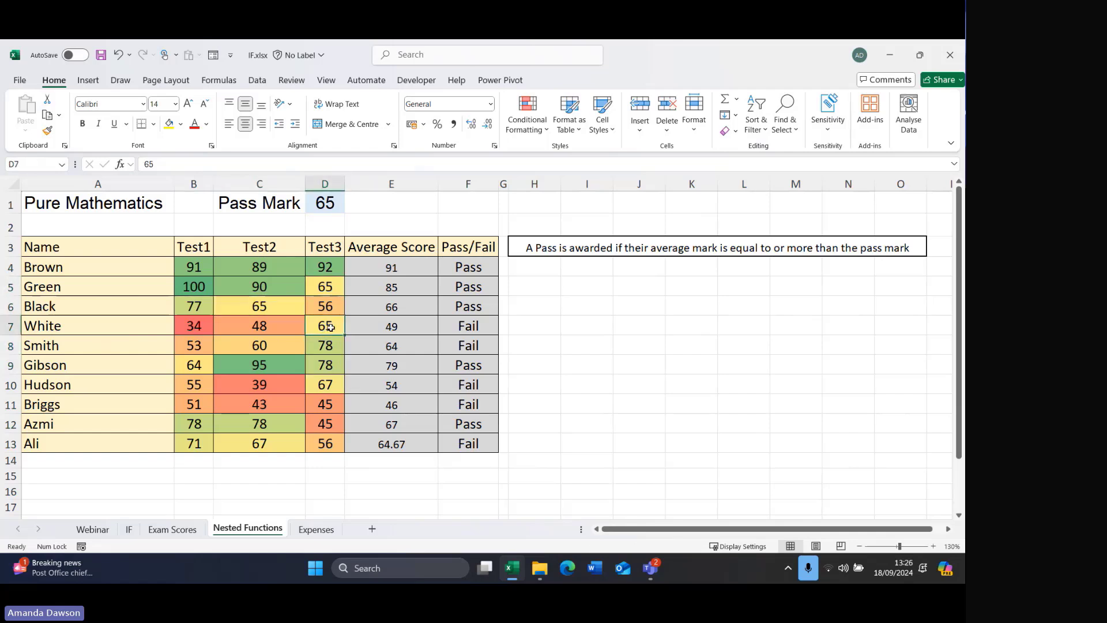
click(314, 385)
click(260, 446)
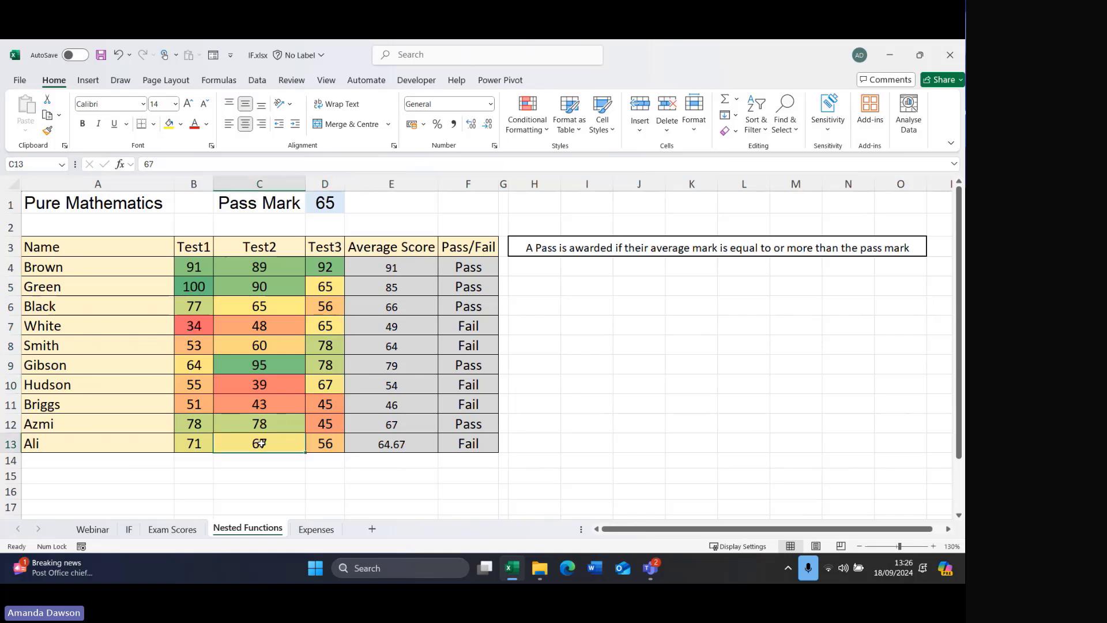
click(196, 330)
click(263, 390)
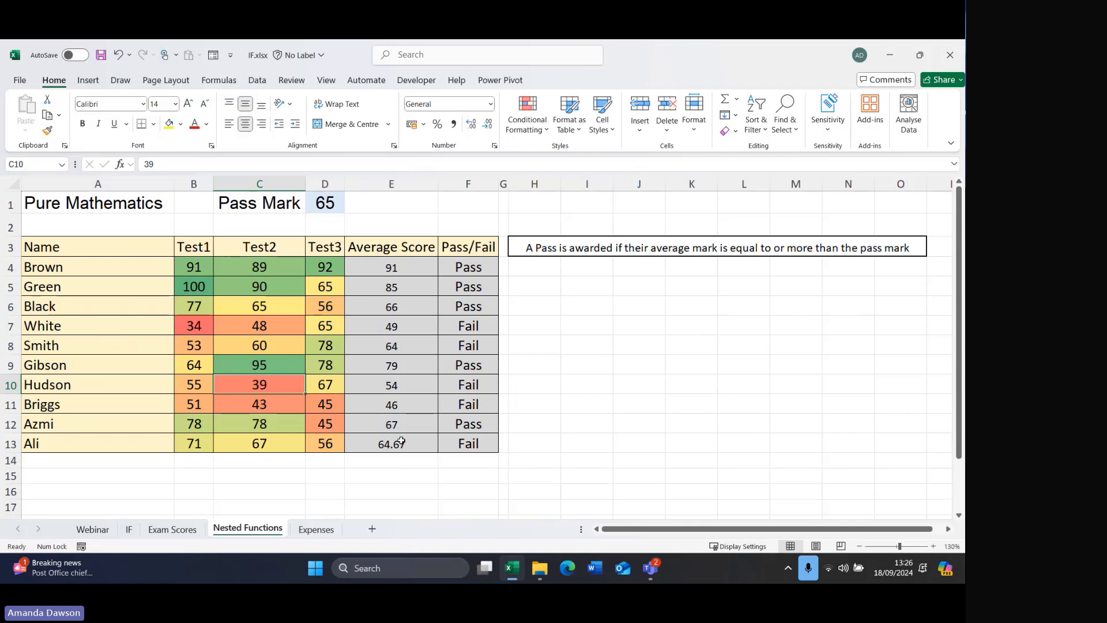
Apply light blue gradient-fill data bars to the average scores in E4:E13.
drag(401, 441, 414, 270)
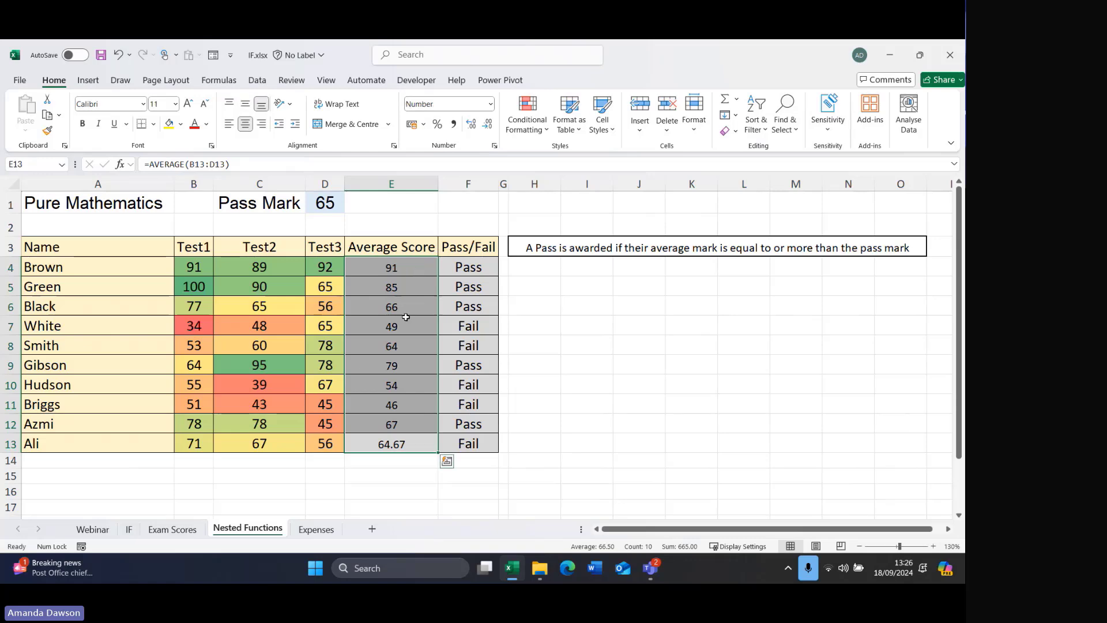
click(525, 122)
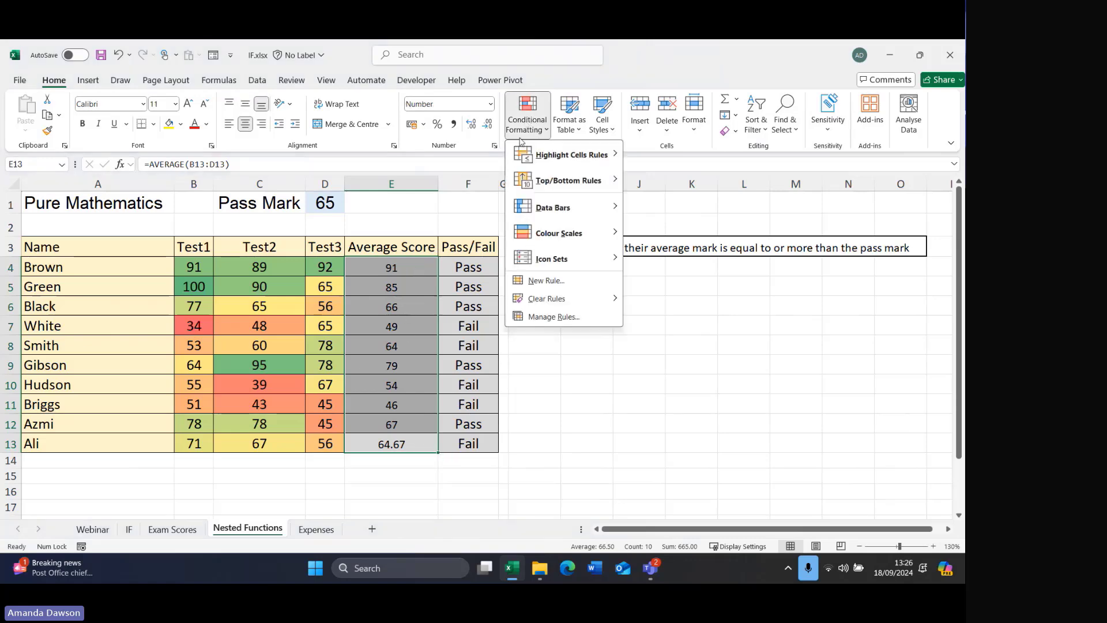
mouse_move(574, 204)
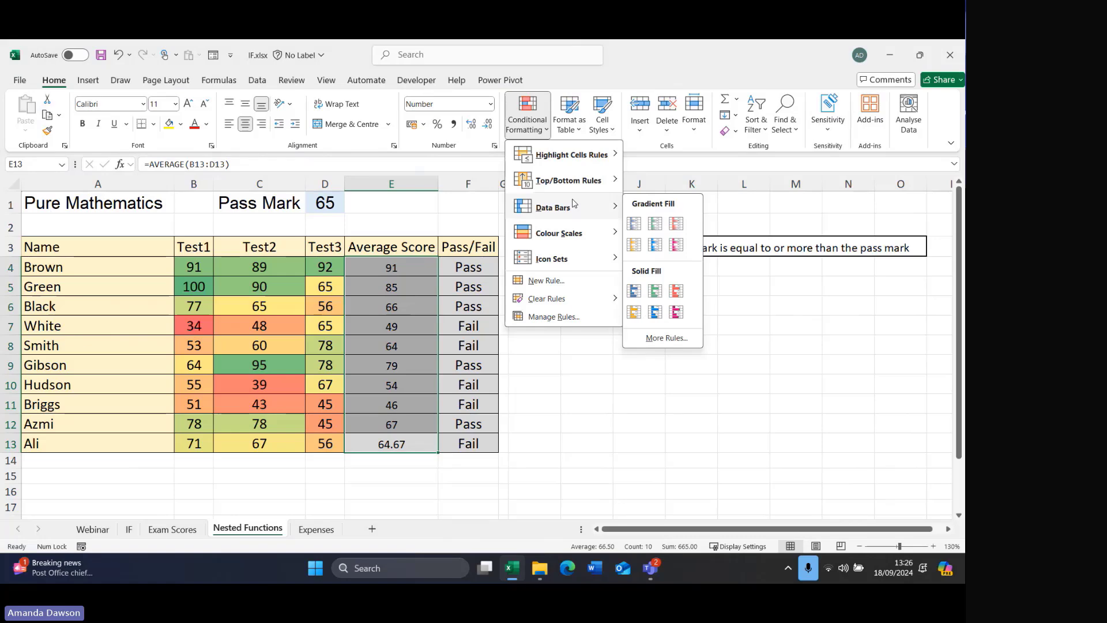
click(652, 251)
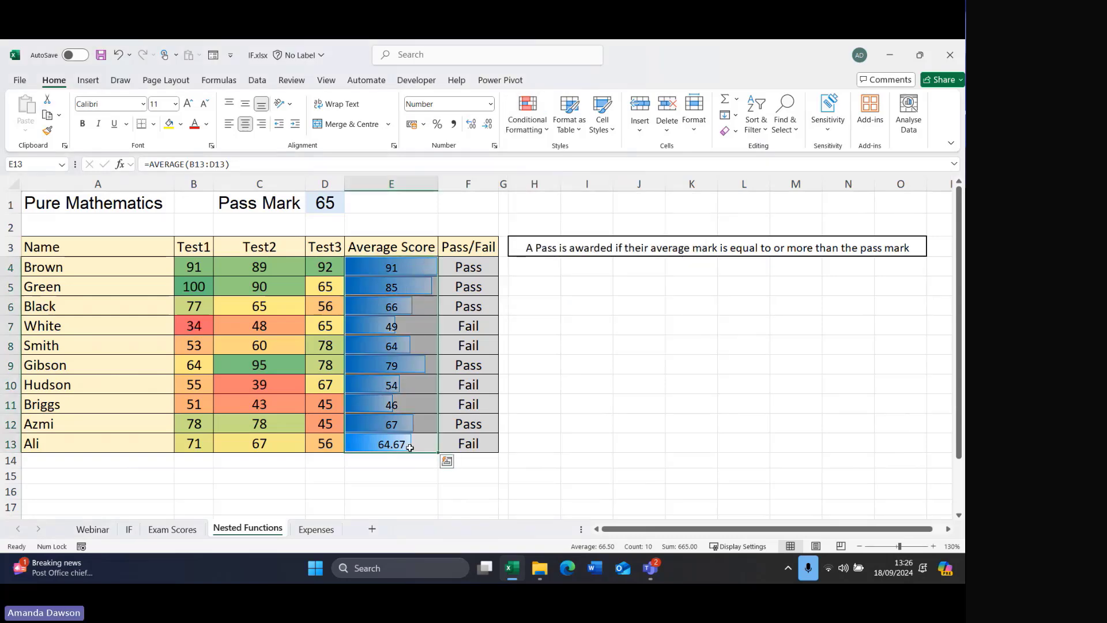
click(574, 285)
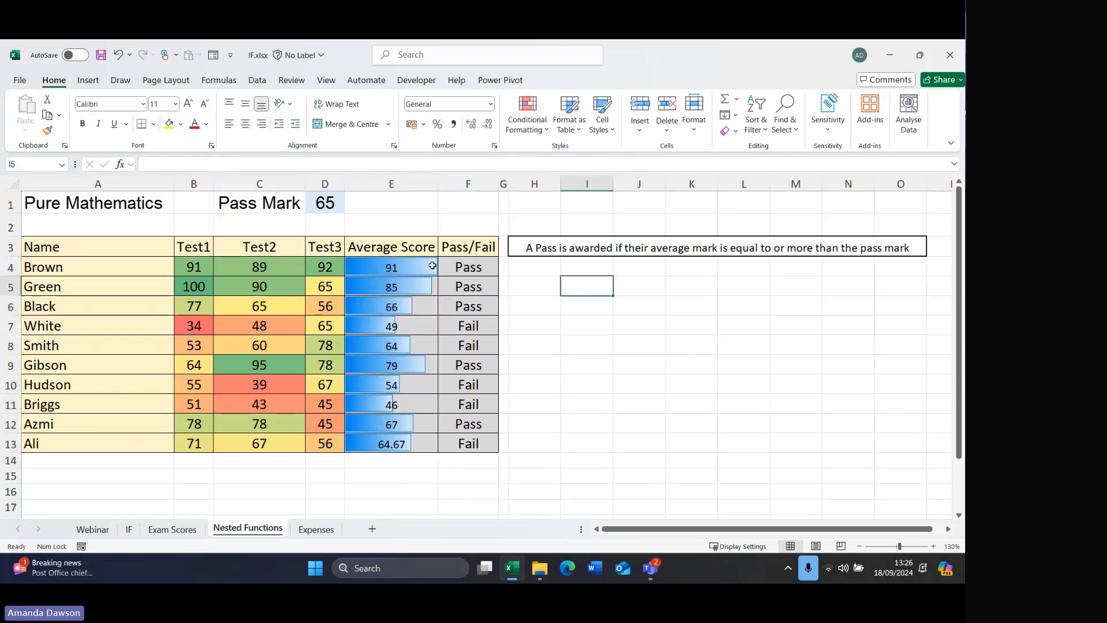
click(369, 405)
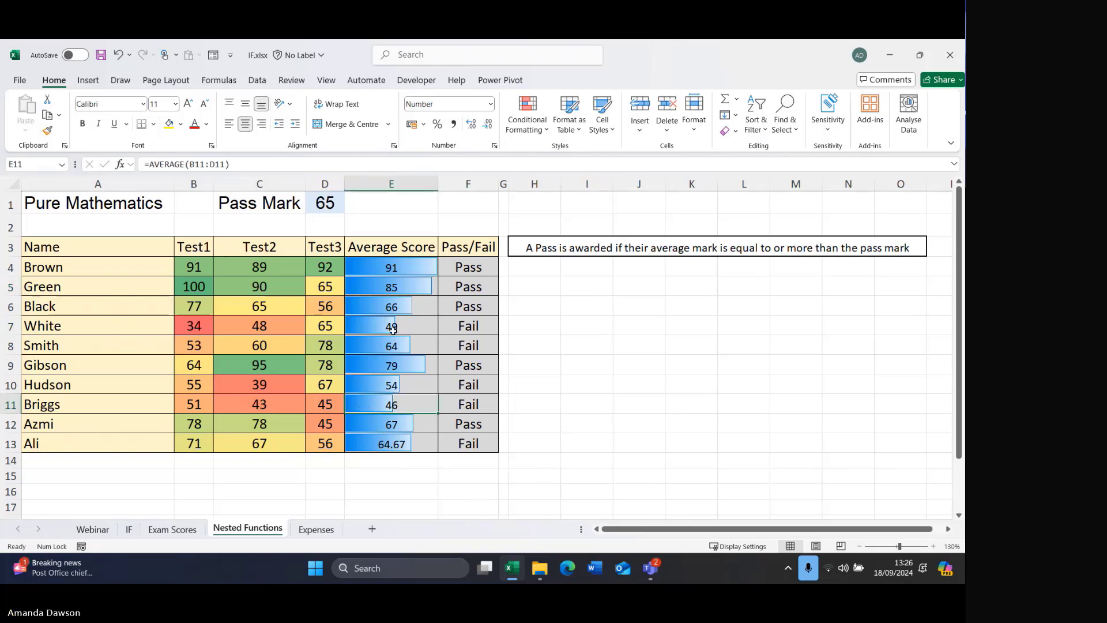
Create a custom icon set rule for the average scores in E4:E13 using the 3 Signs icon style.
click(395, 276)
drag(395, 276, 392, 443)
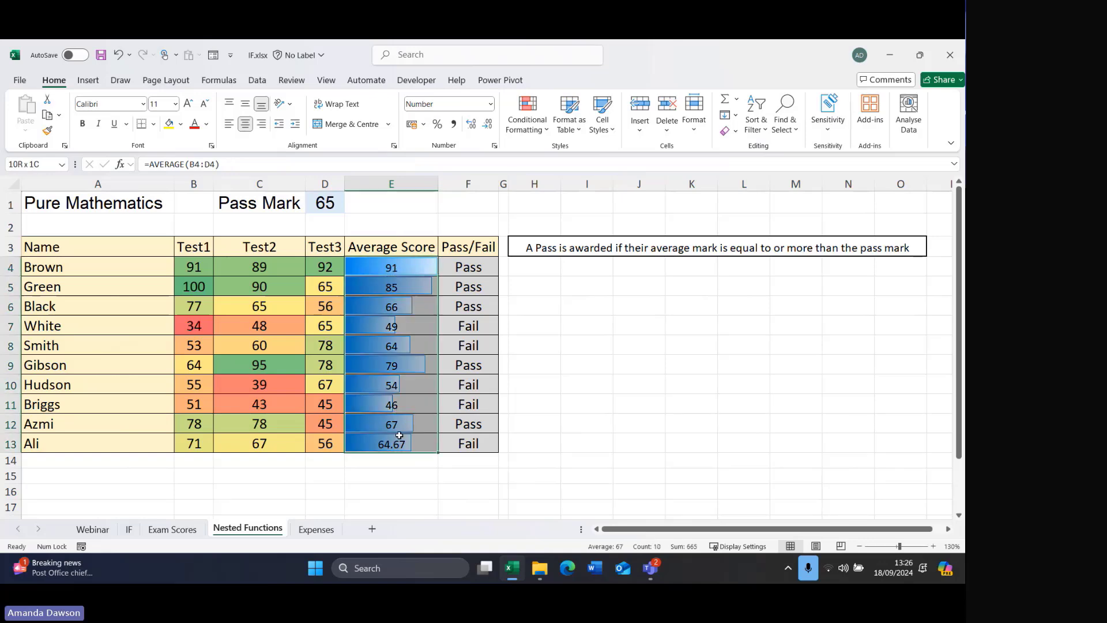
click(540, 132)
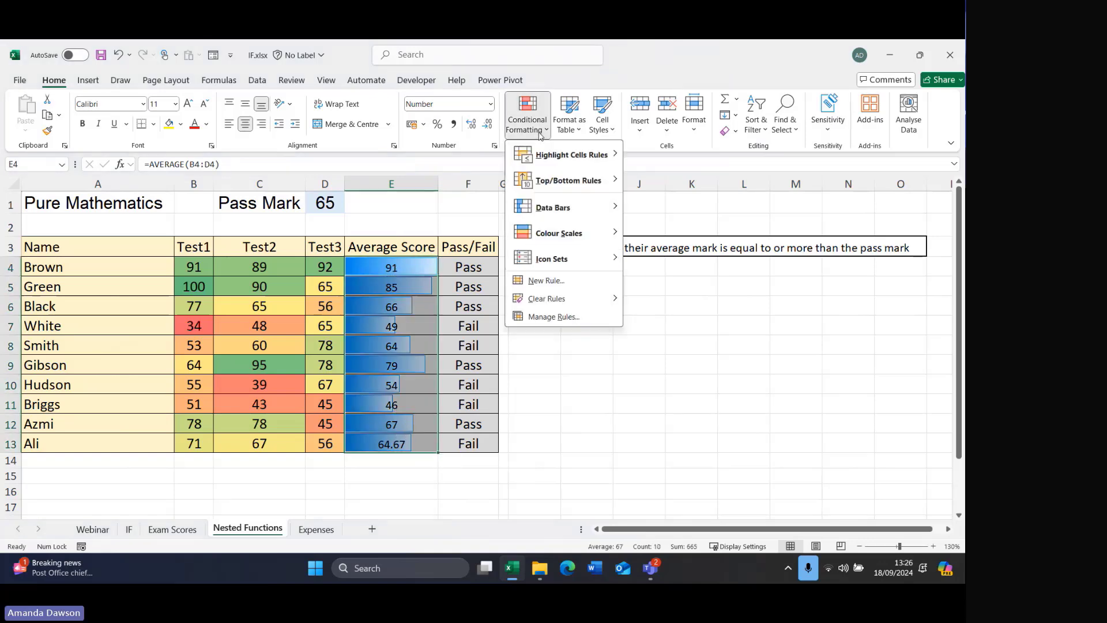
mouse_move(562, 268)
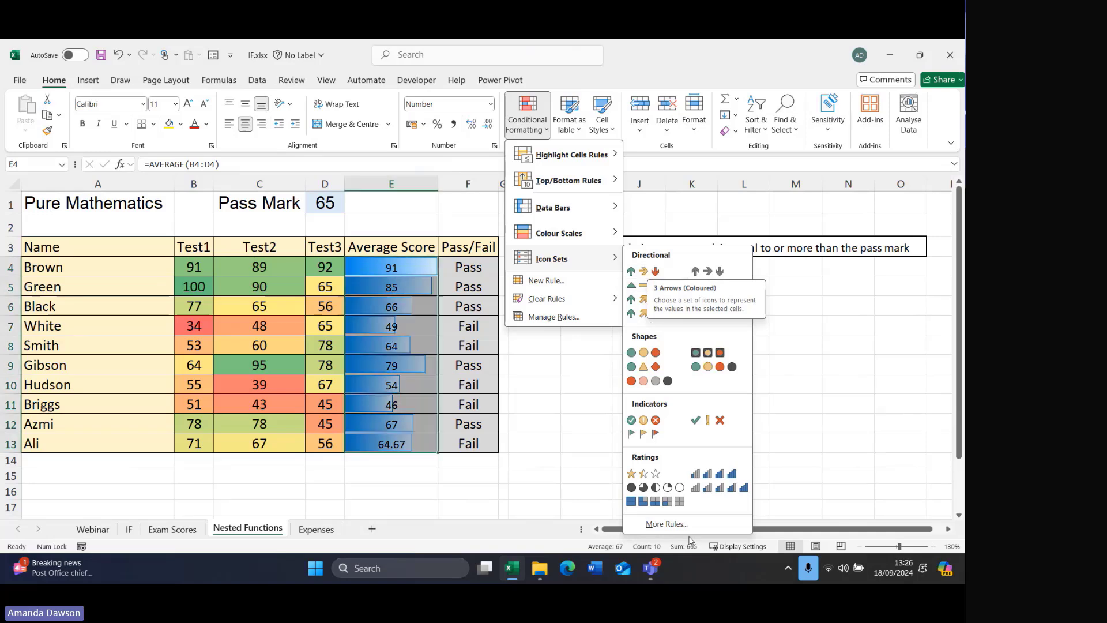
click(666, 524)
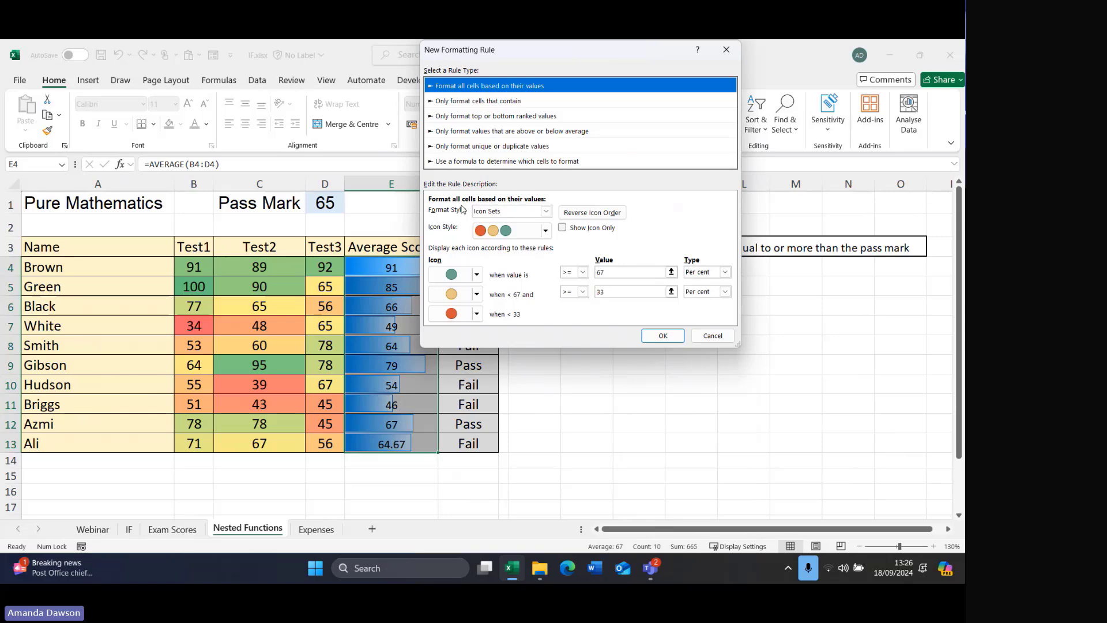
click(545, 231)
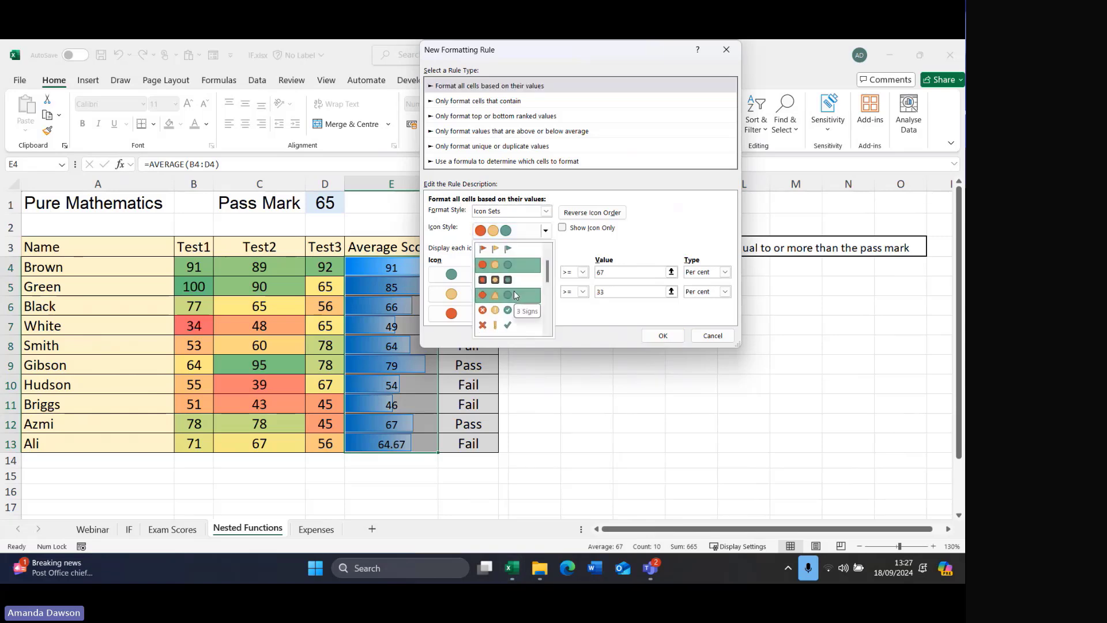
click(515, 294)
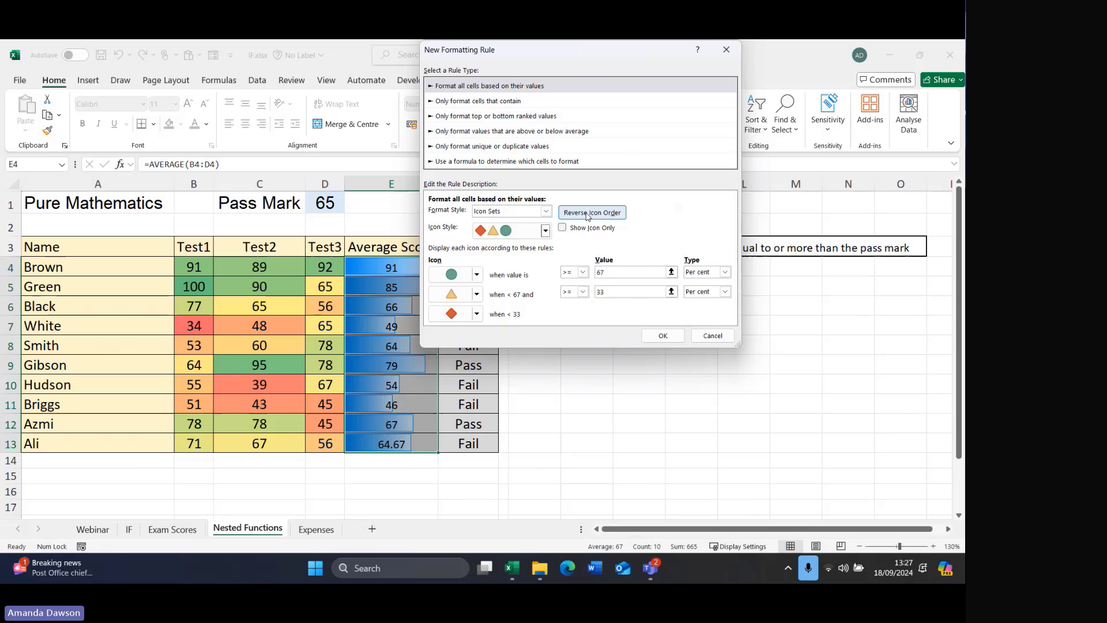
Show only the icons, set the green icon's threshold to 75 per cent, and apply the rule to the average scores.
click(562, 228)
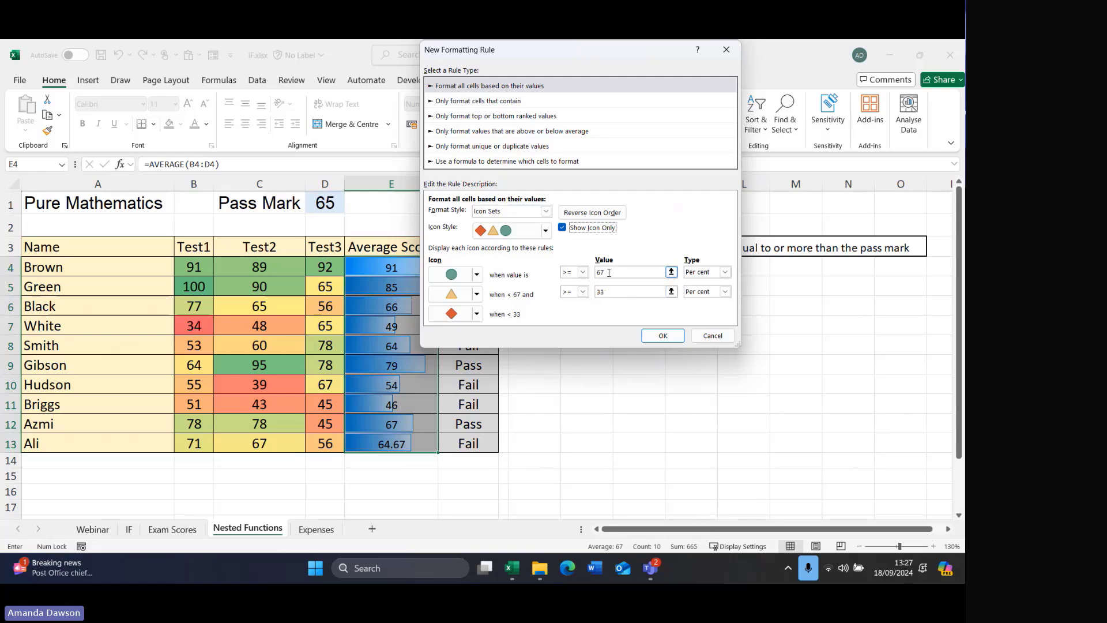
double_click(609, 272)
text(75)
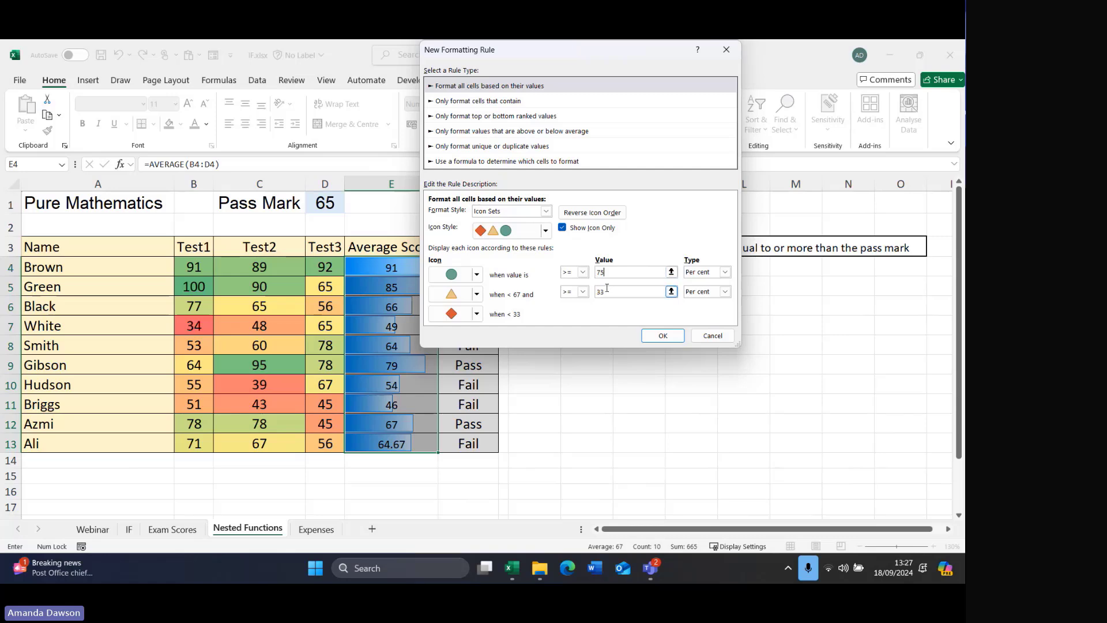
double_click(606, 289)
click(661, 340)
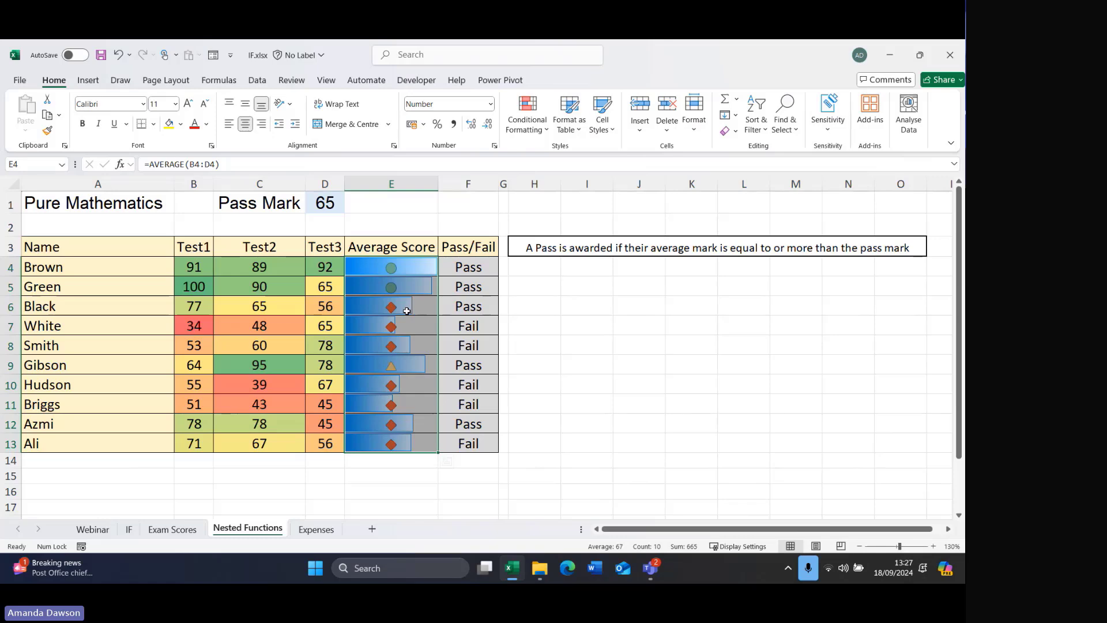
click(517, 279)
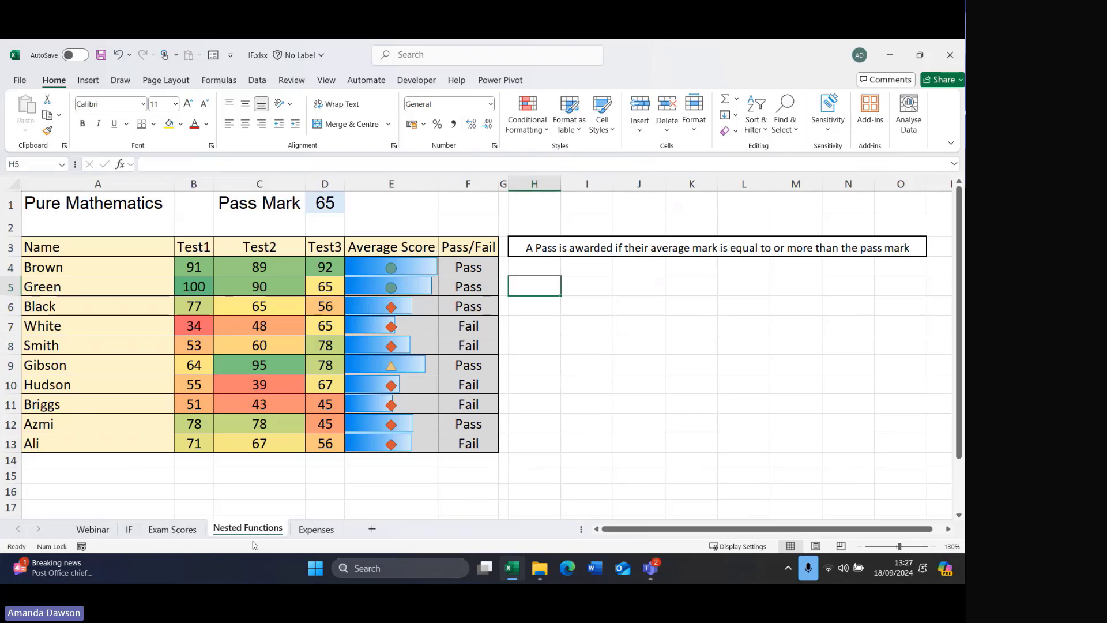
View the Expenses sheet, open the Invoice.xlsb workbook from the IF folder, and review the invoice's line items and totals.
click(307, 532)
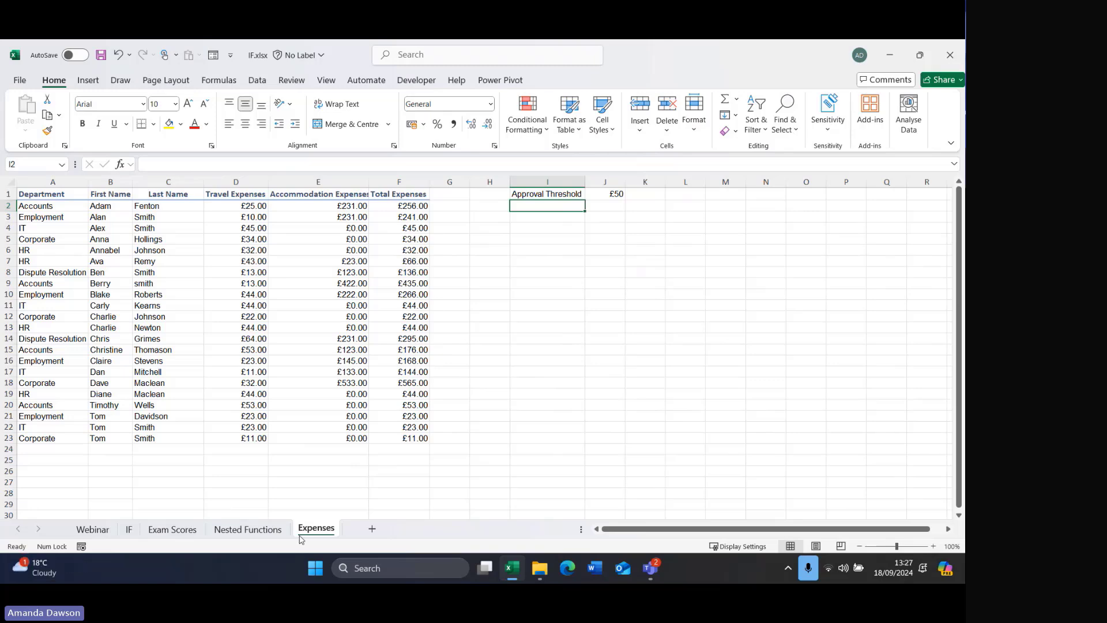
mouse_move(540, 568)
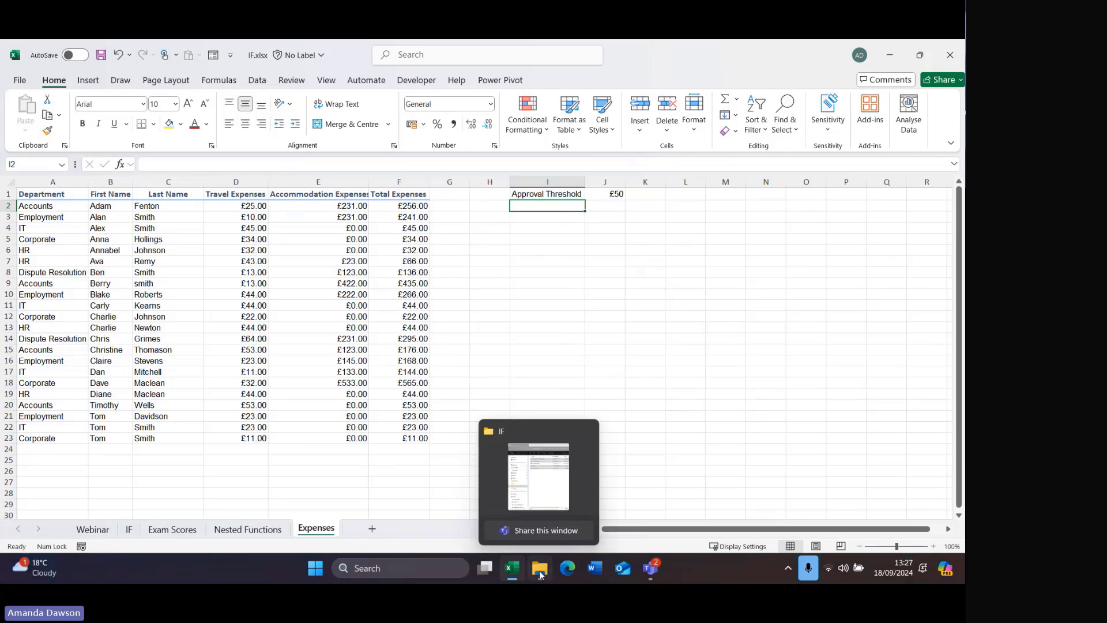
click(543, 506)
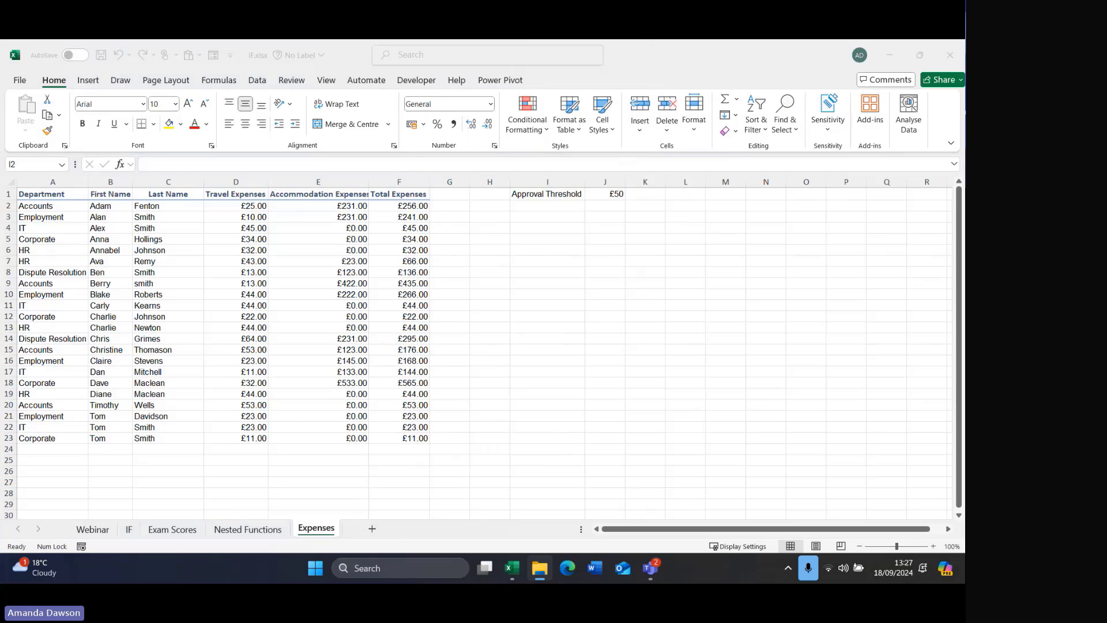
key(alt+Tab)
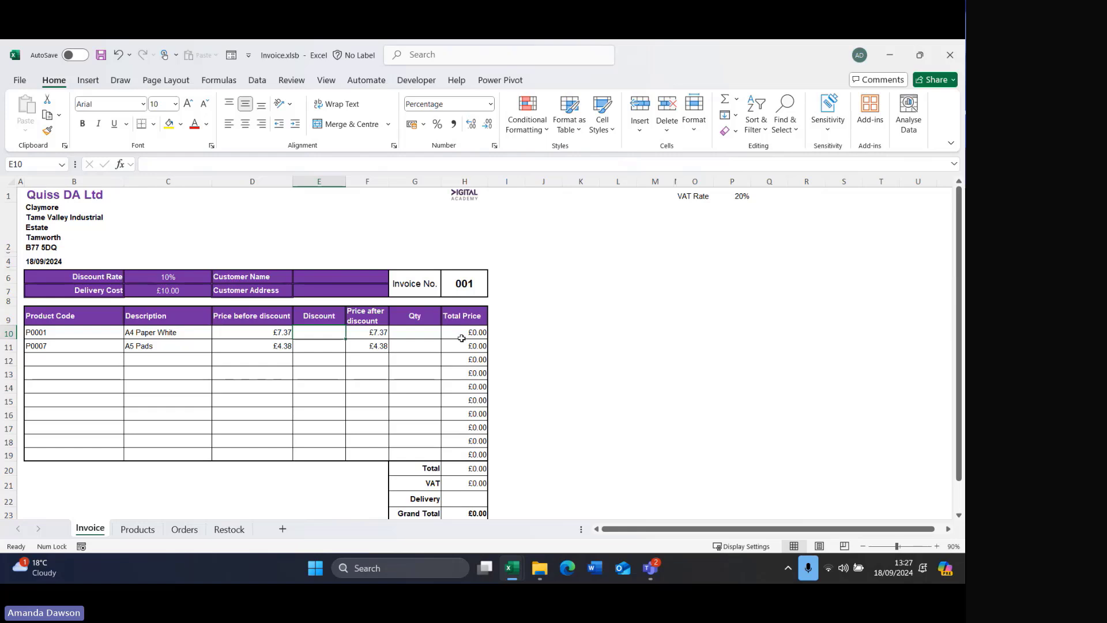
click(459, 283)
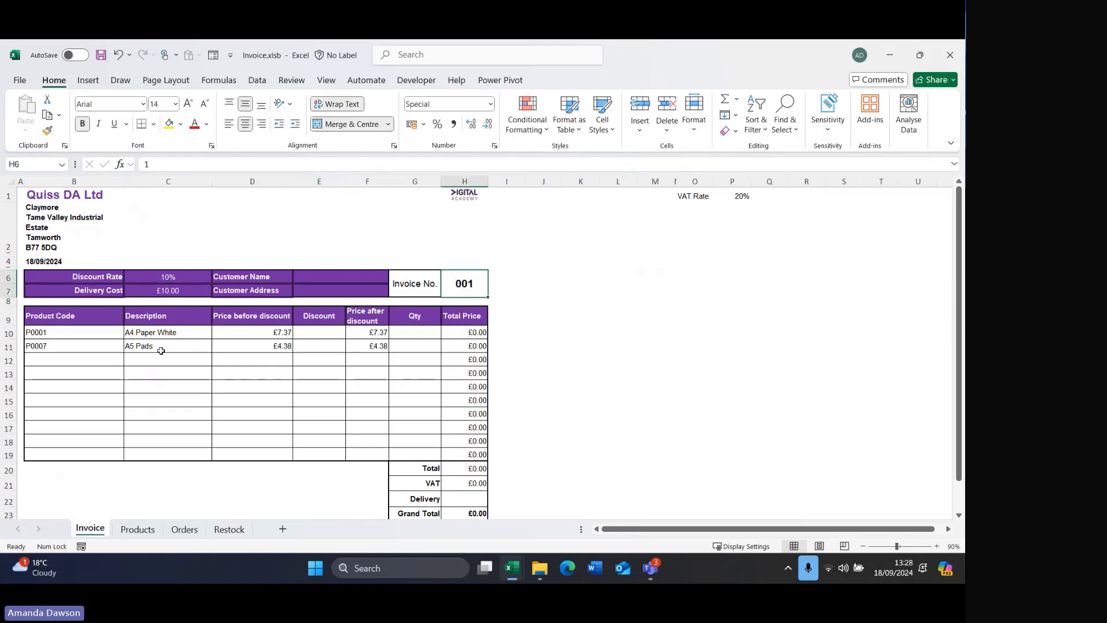
scroll(222, 335, down, 1)
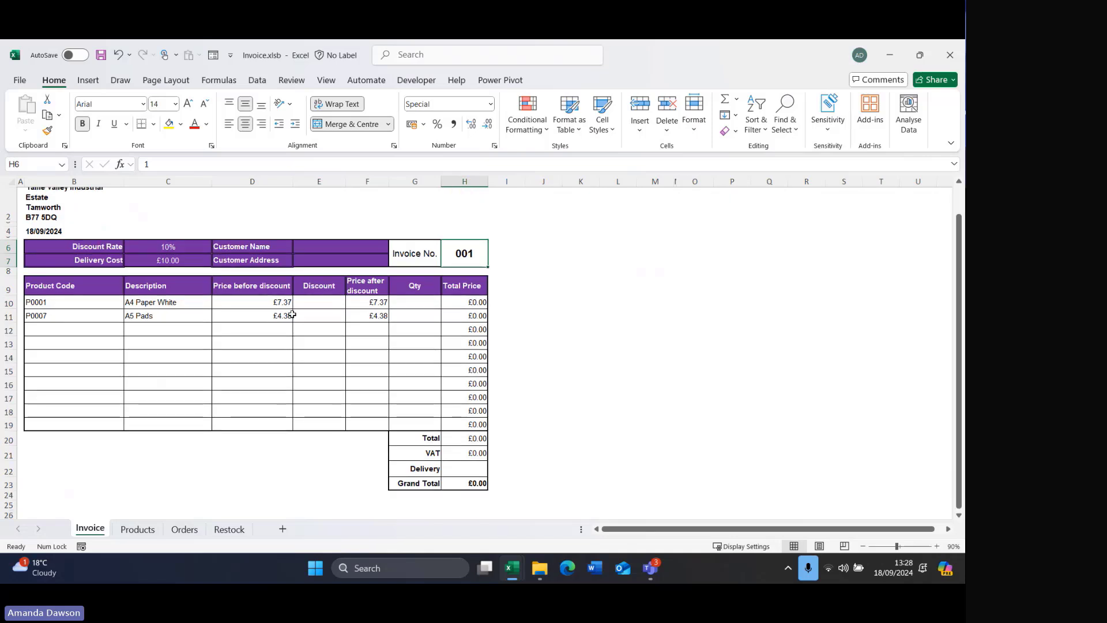
click(473, 302)
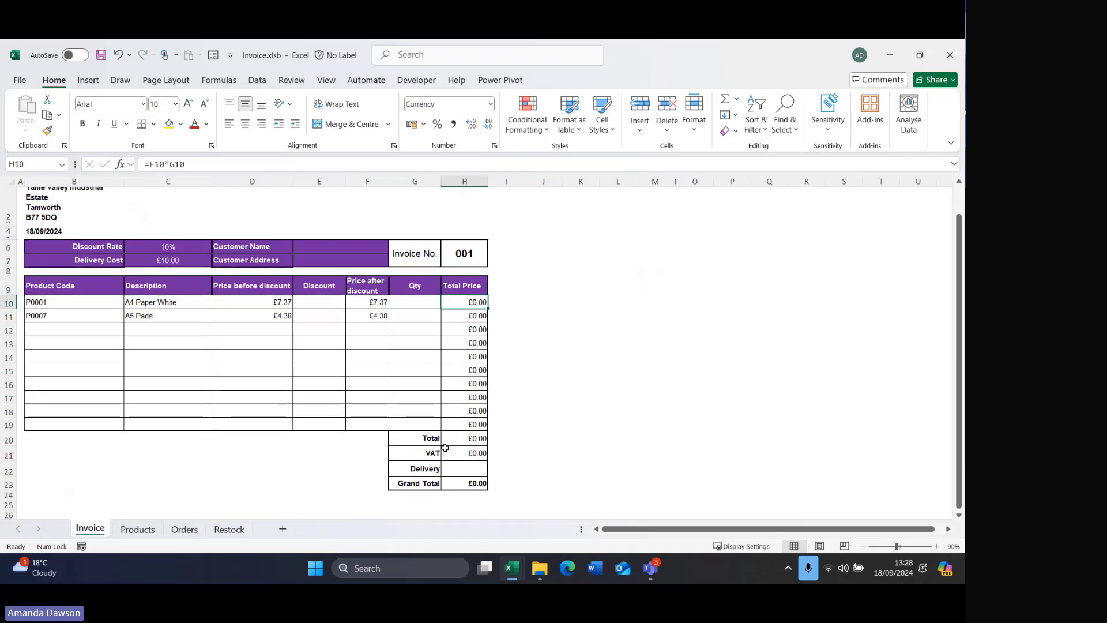
scroll(170, 302, up, 1)
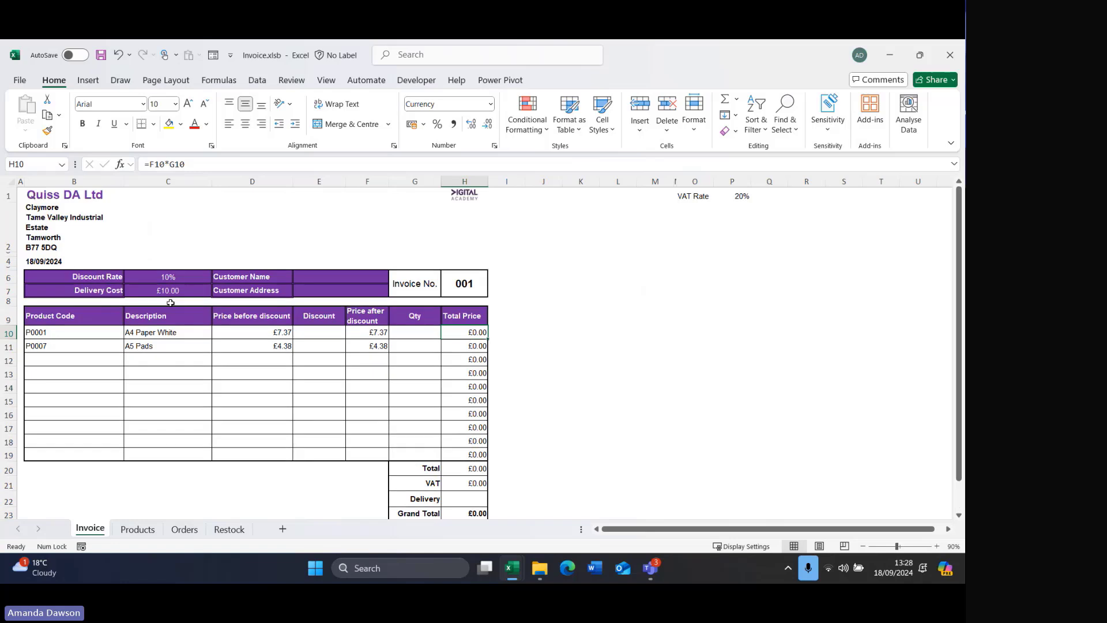
Enter the formula =IF(G10>5,$C$6*D10,0) in the Discount cell E10 for the A4 Paper White line.
click(323, 335)
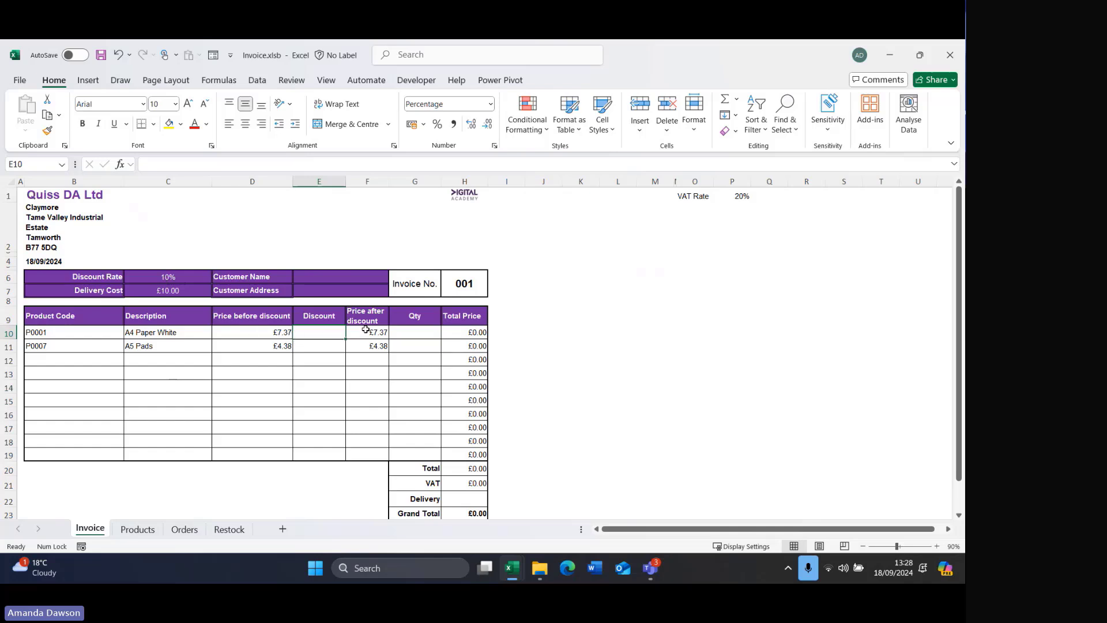
text(=if()
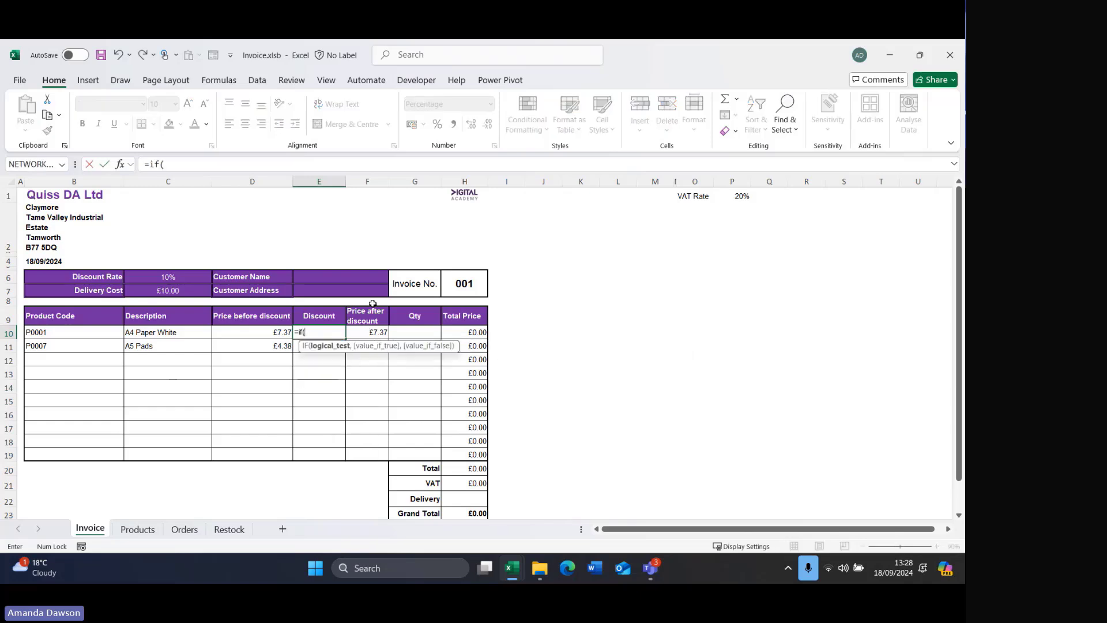
click(424, 330)
text(>)
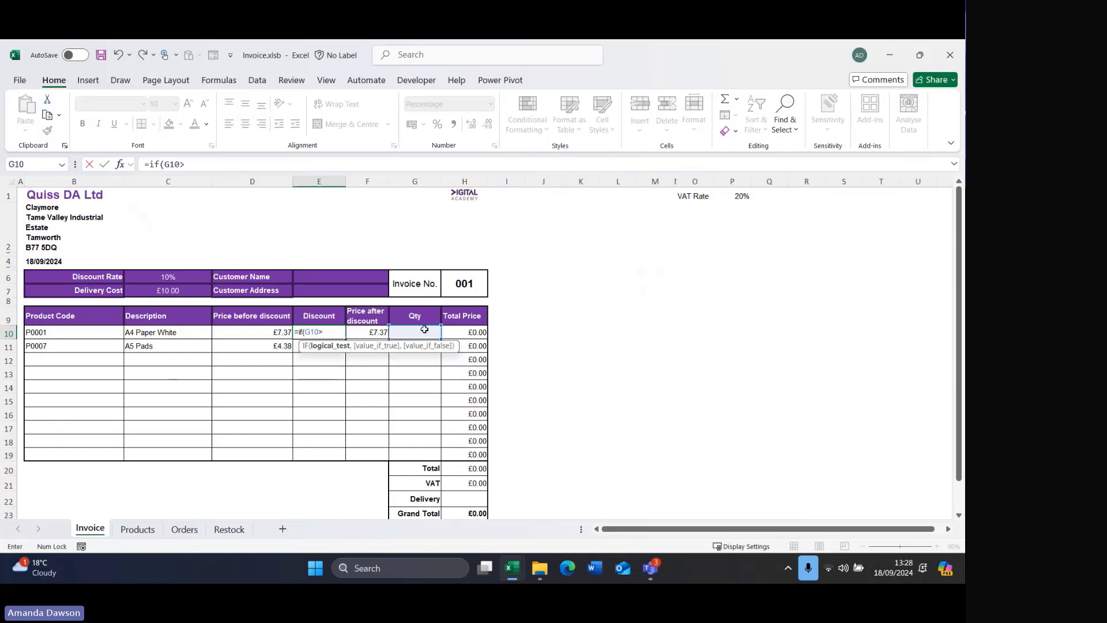
text(5,)
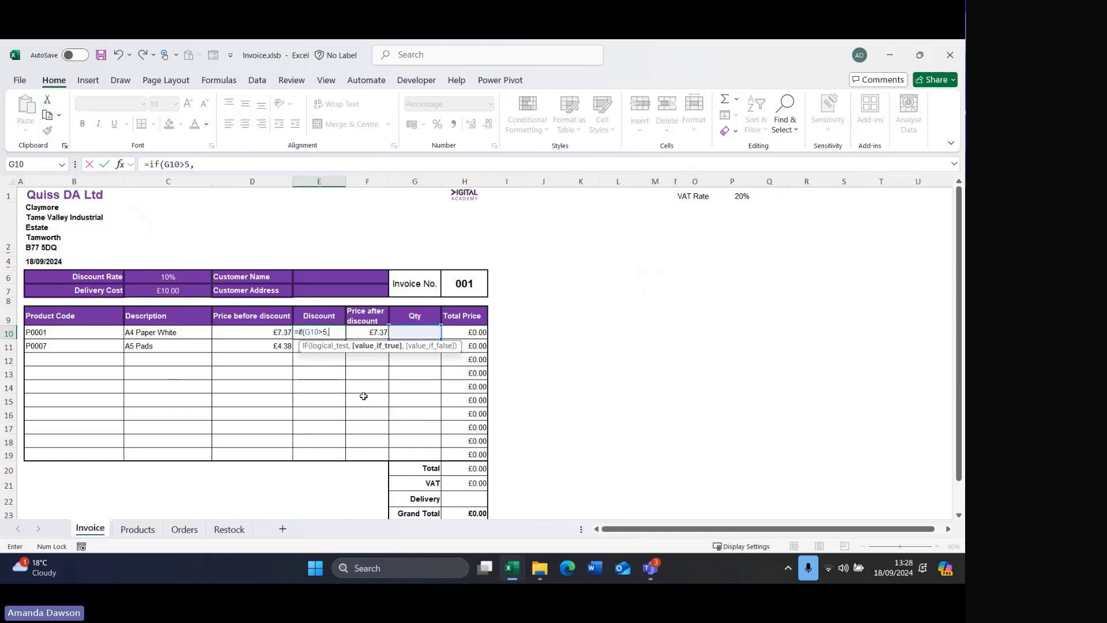
click(179, 279)
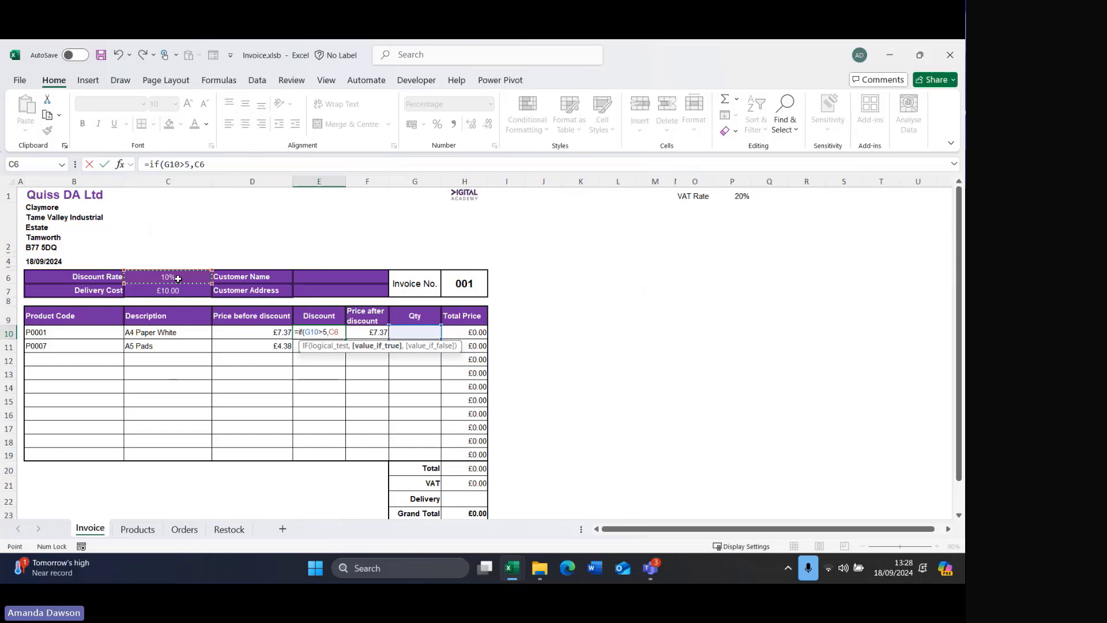
key(F4)
text(*)
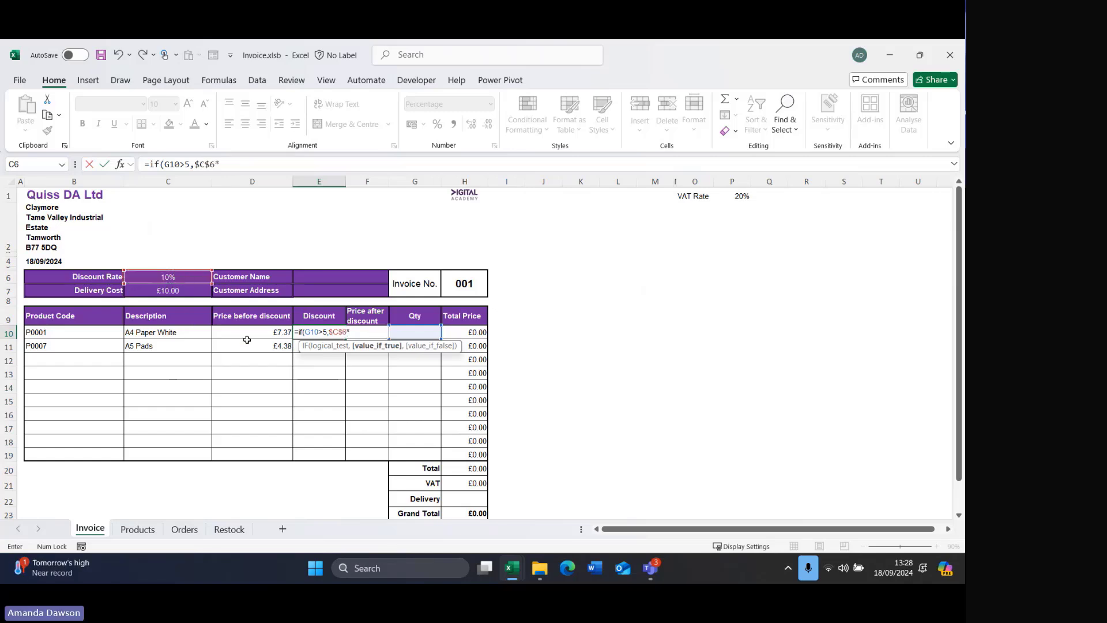
click(257, 329)
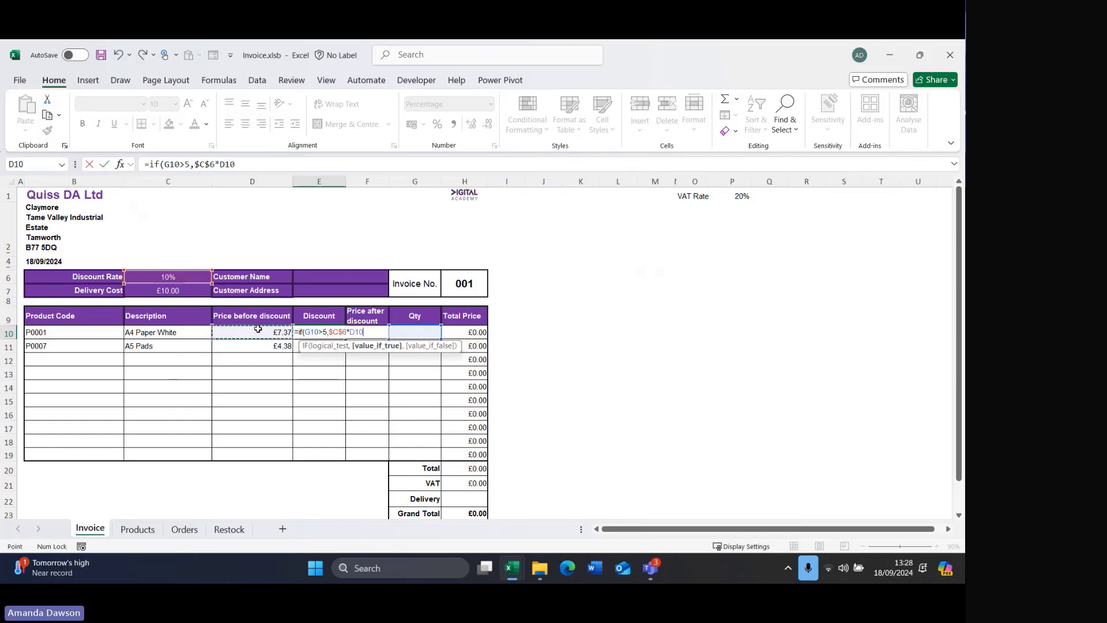
text(,0)
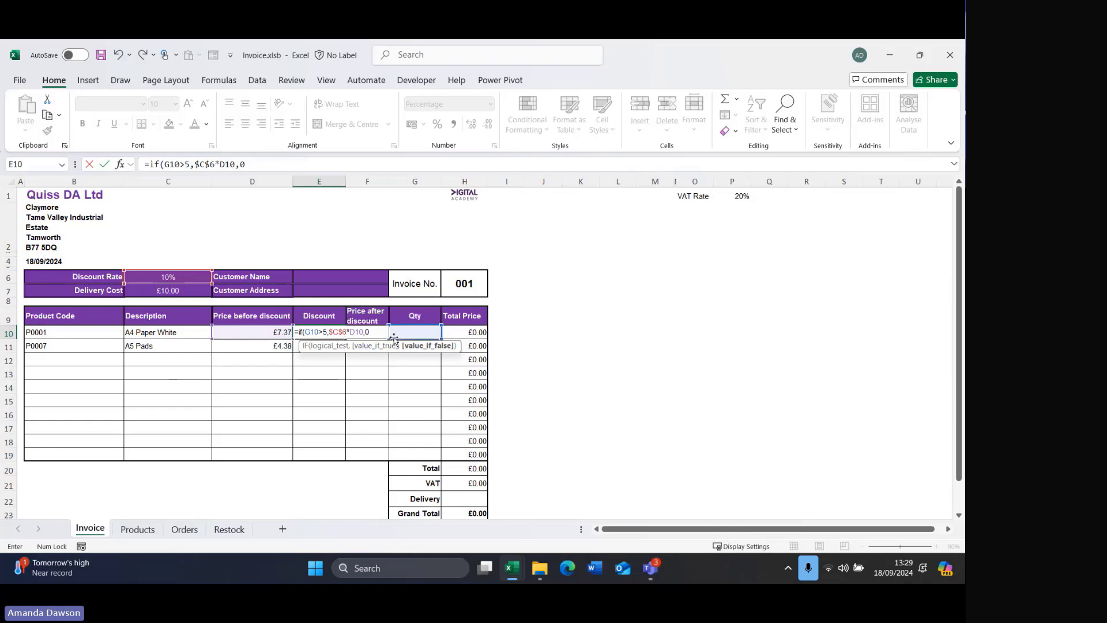
text())
key(Return)
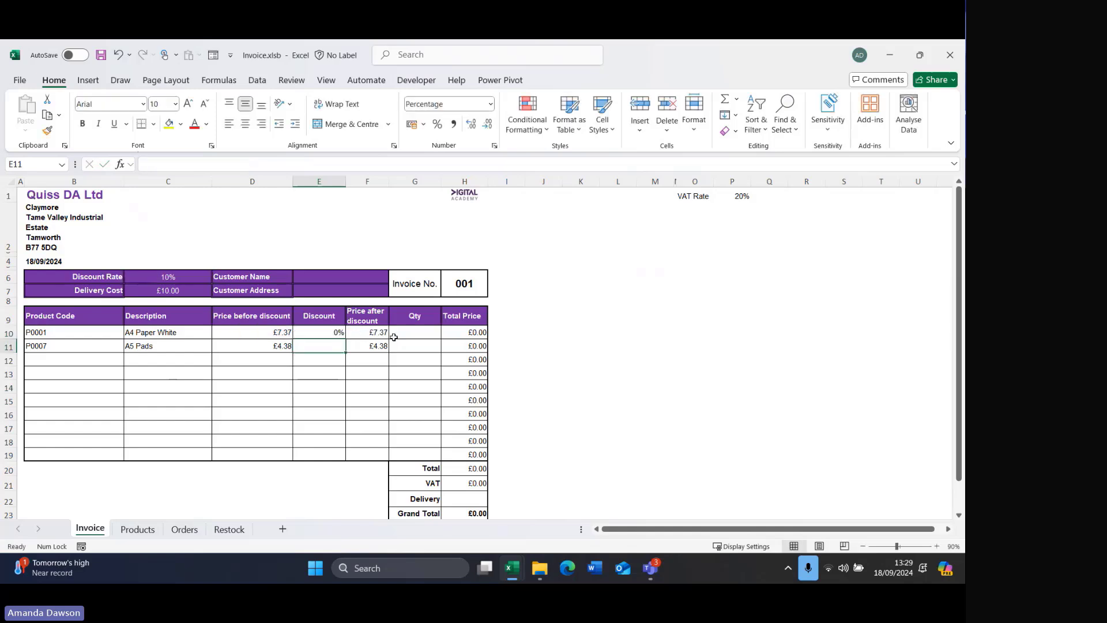
click(333, 333)
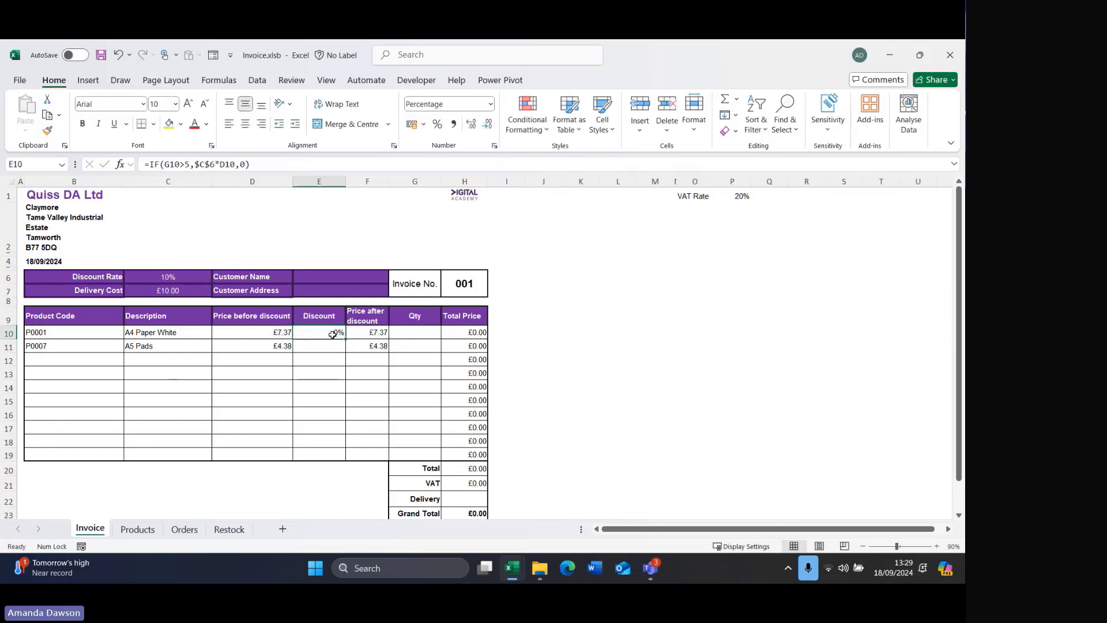
Test the discount formula by entering a quantity of 5 and then 6 for the A4 Paper White line.
click(427, 333)
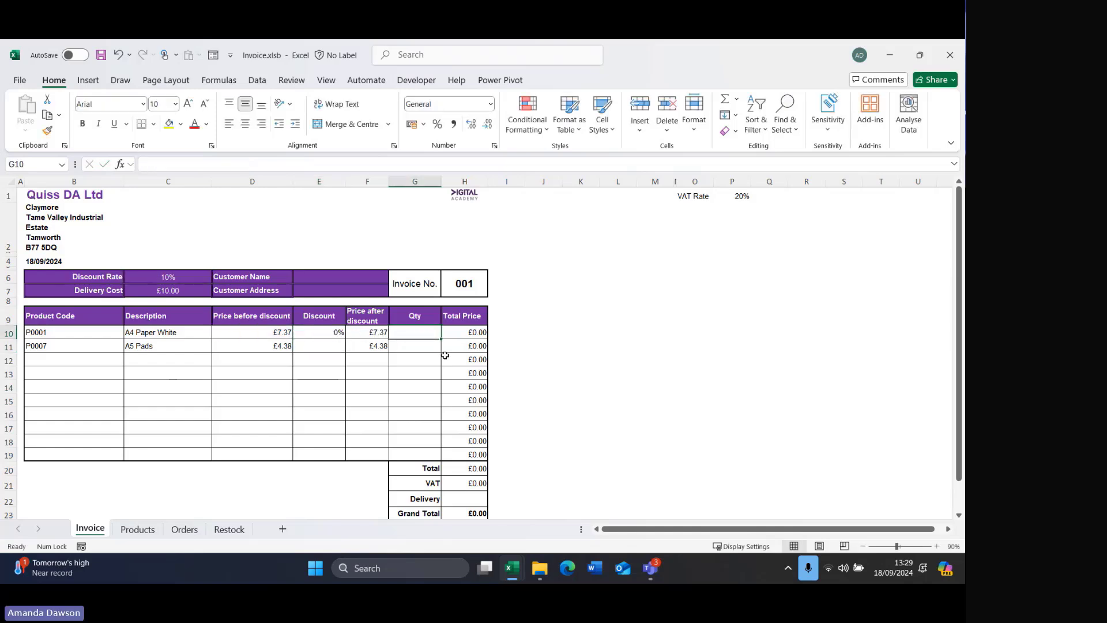
text(5)
key(Return)
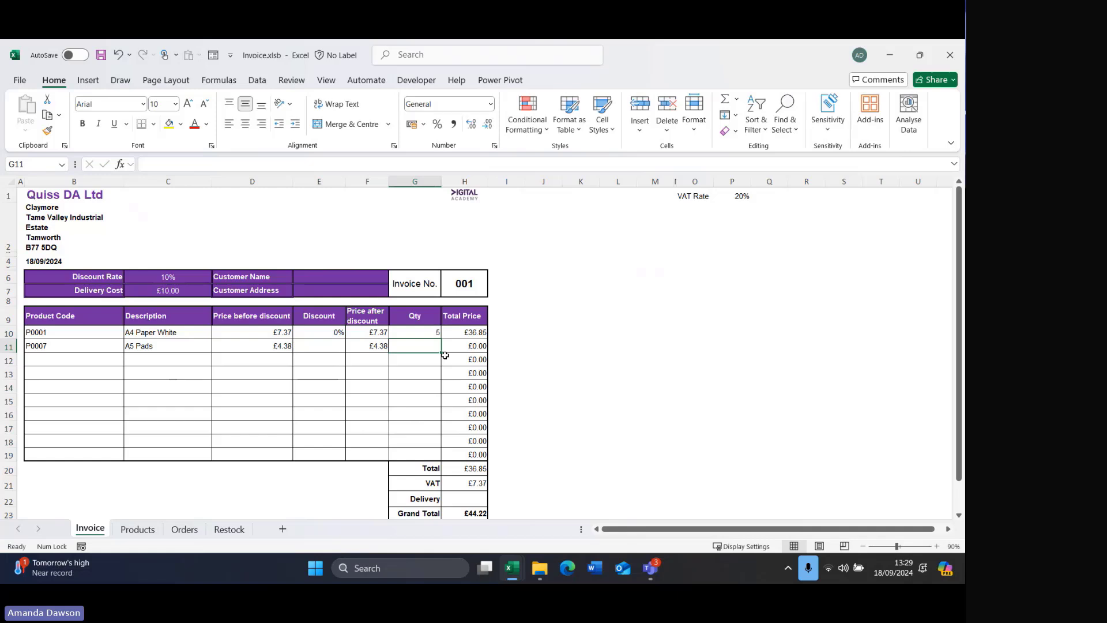
key(Up)
text(6)
key(Return)
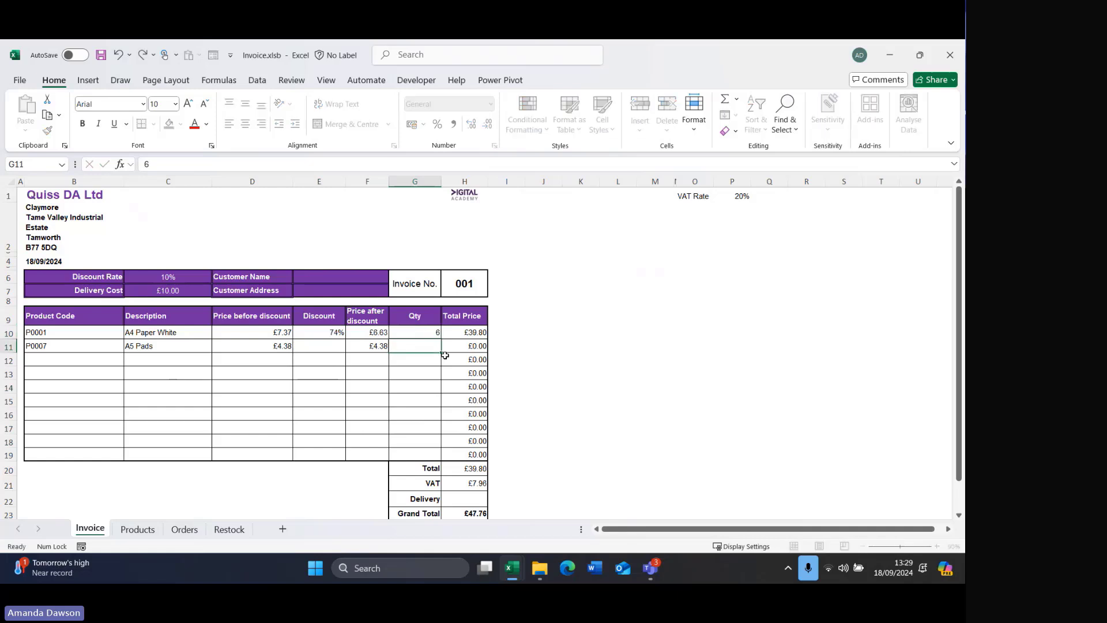
Format the A4 Paper White discount in E10 as Currency.
click(340, 334)
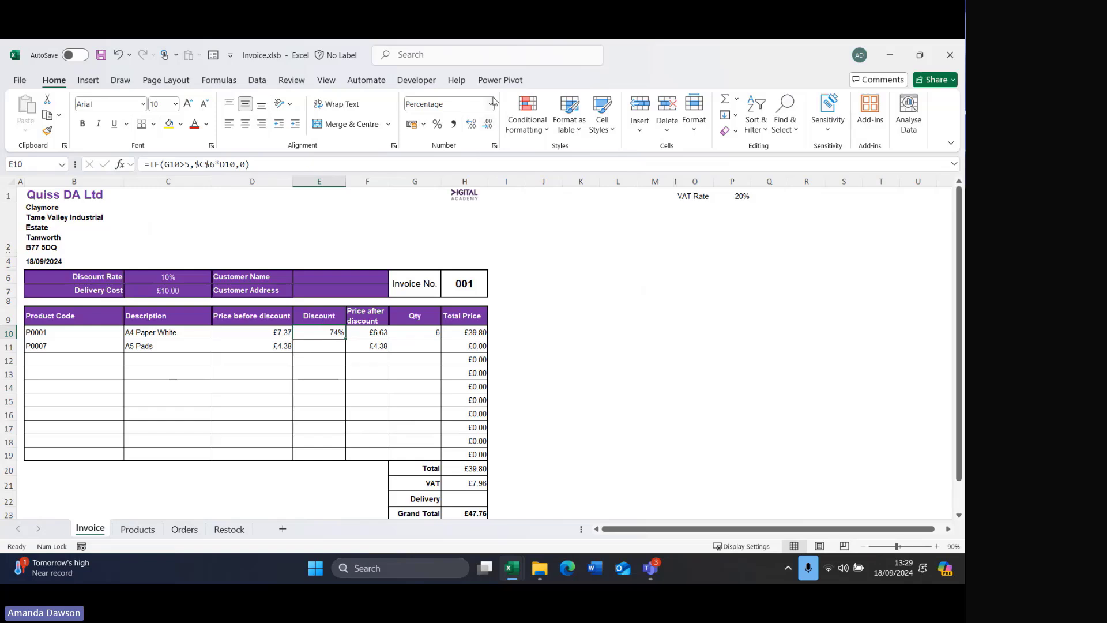
click(490, 104)
click(466, 183)
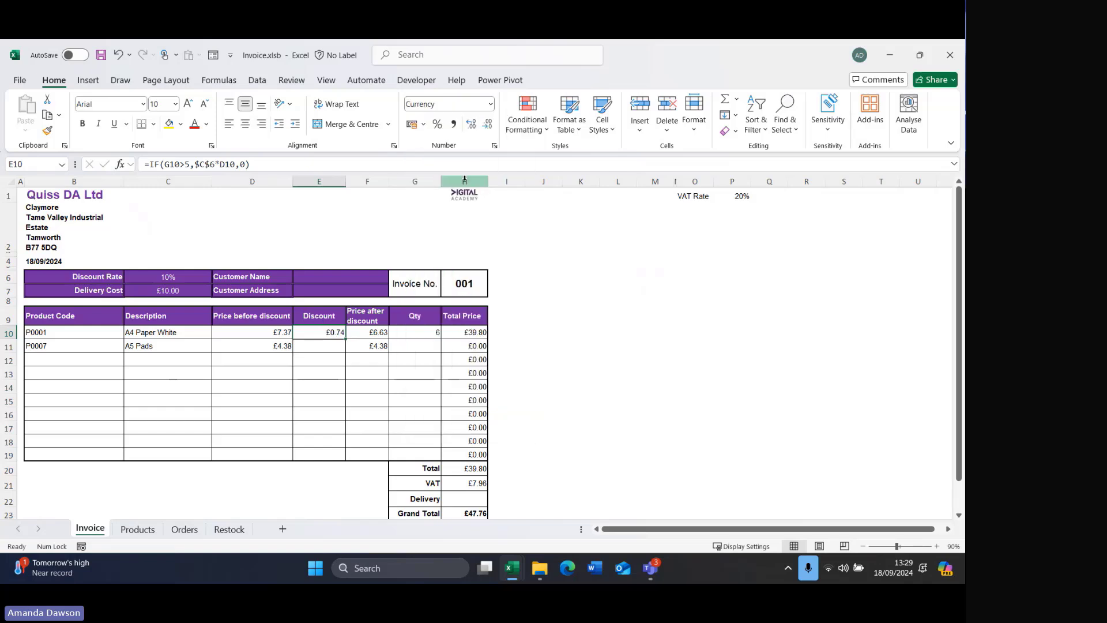
Try to auto-fill the E10 discount formula down the whole Discount column.
click(342, 337)
double_click(347, 340)
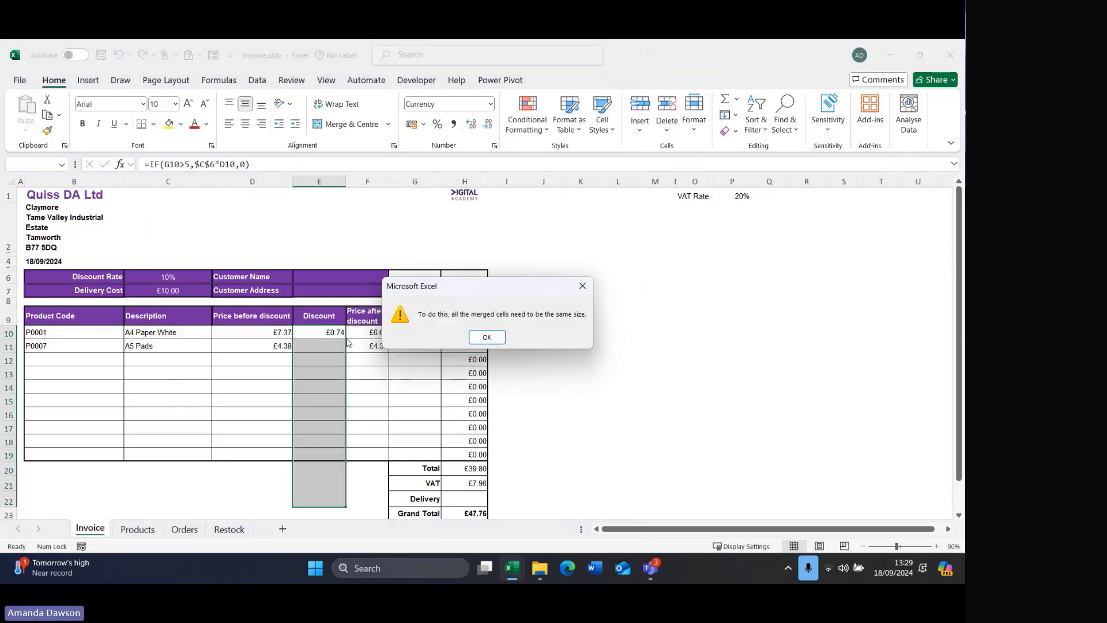
click(489, 340)
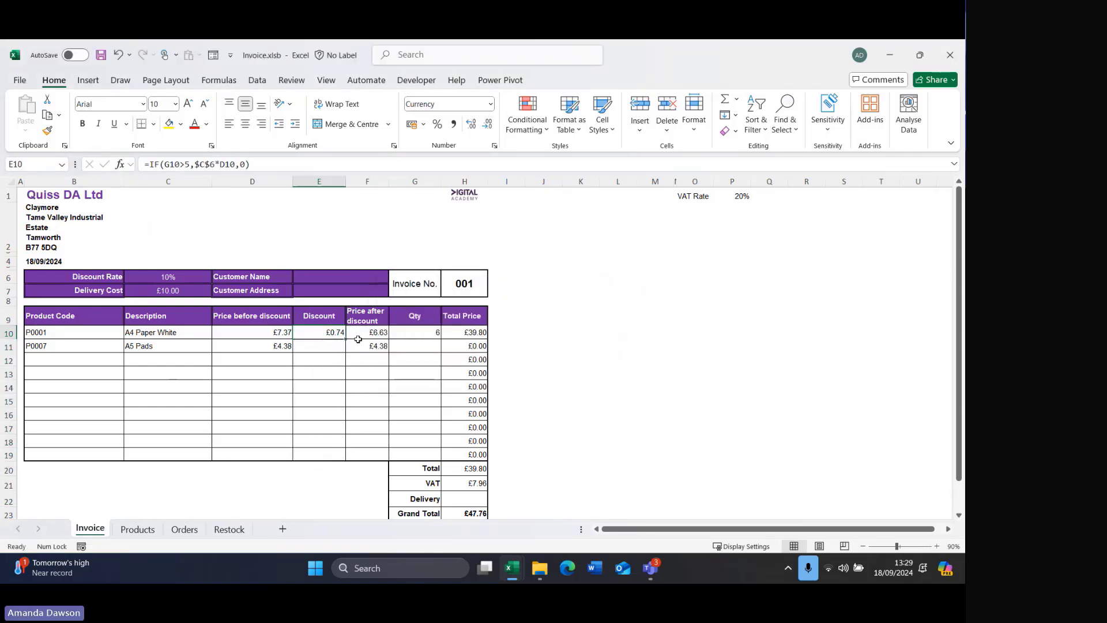
Copy the E10 discount formula down to E19, filling without formatting.
drag(347, 337, 344, 465)
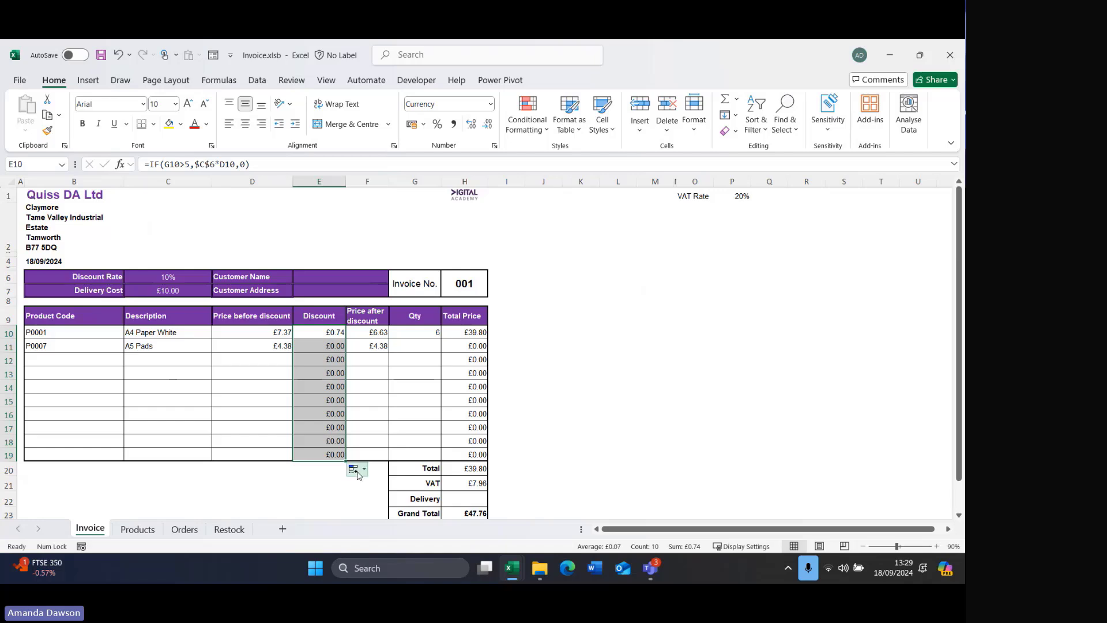
click(356, 472)
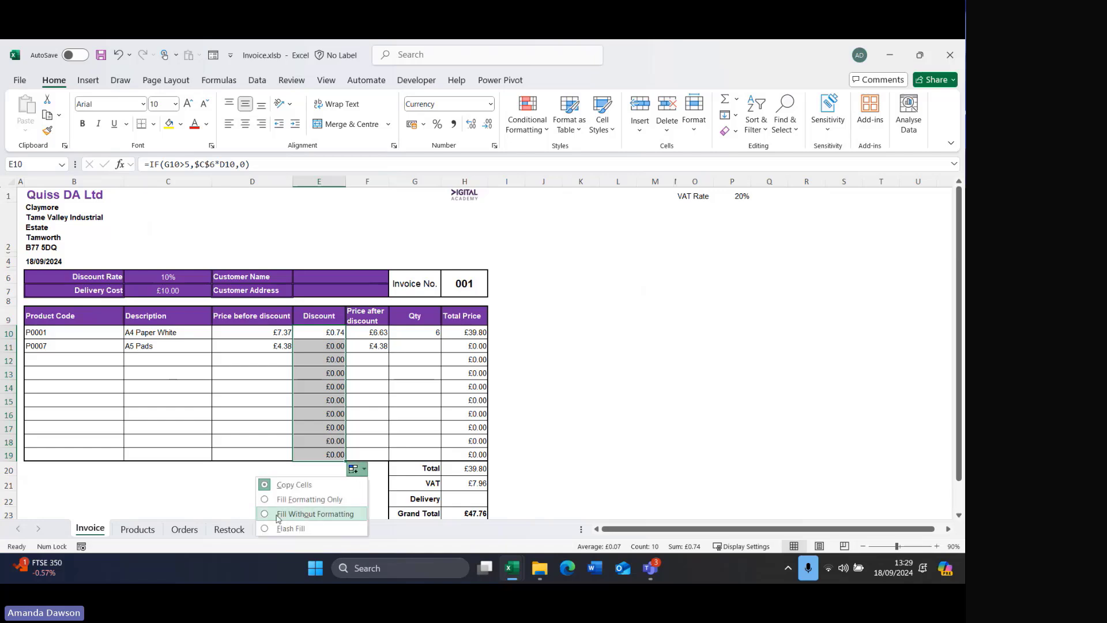
click(274, 513)
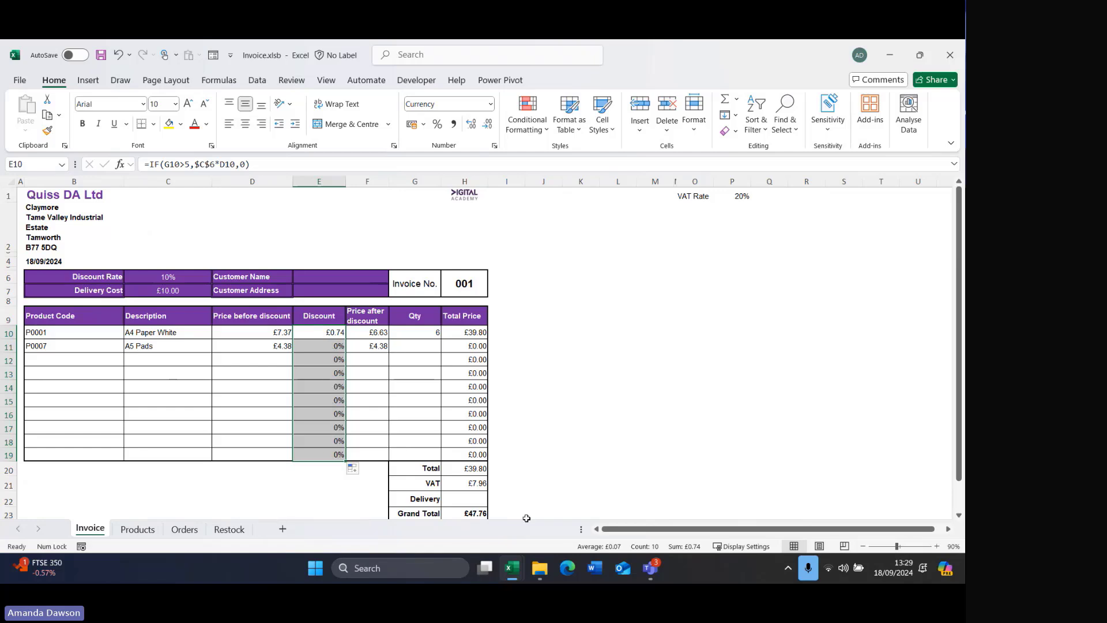
click(591, 453)
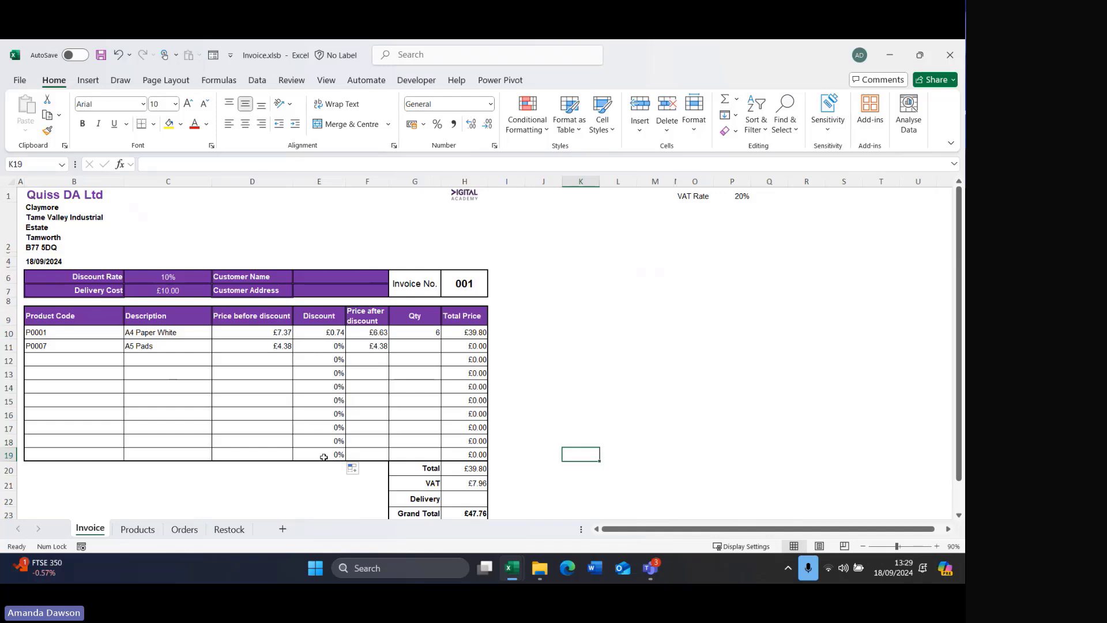
Examine the copied Discount formulas in E10:E19 and the Price after discount formulas and number format in F10:F19.
click(336, 333)
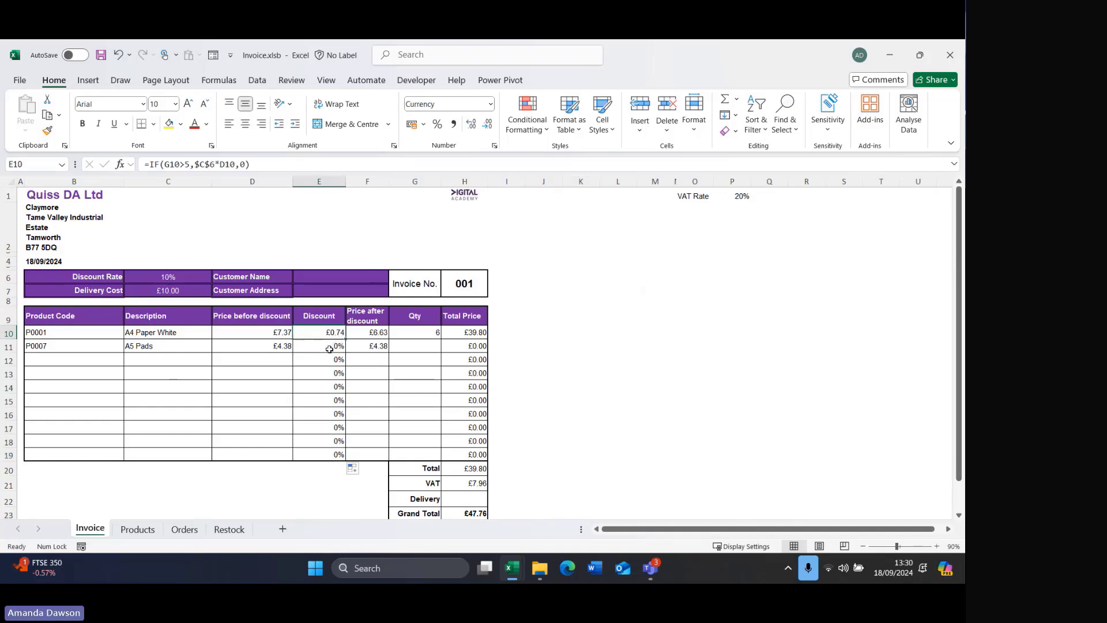
click(329, 361)
click(330, 381)
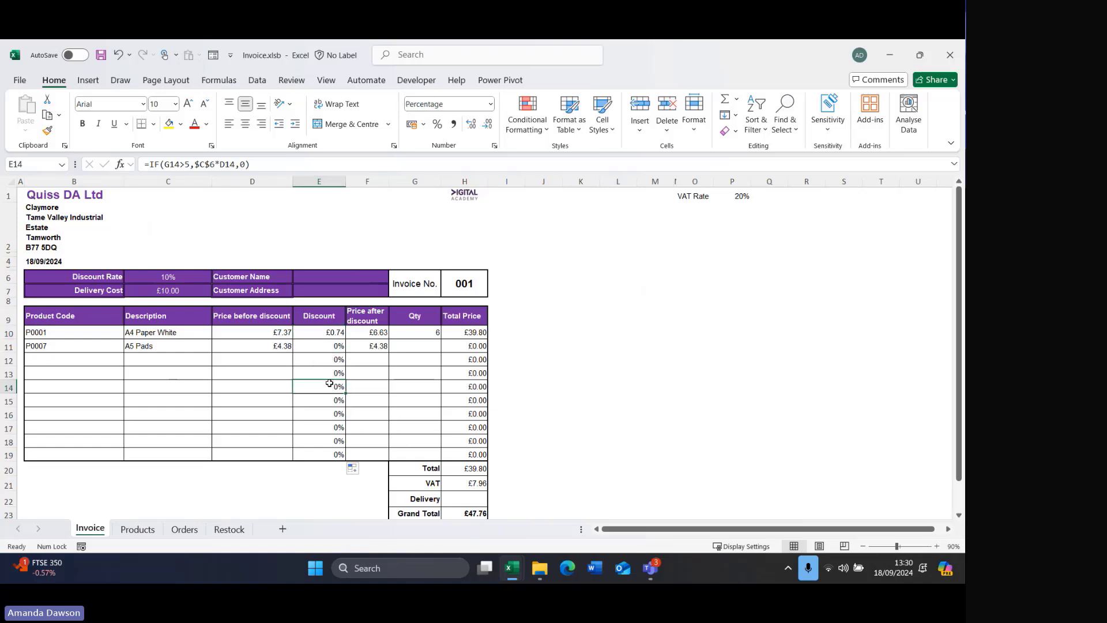
click(326, 454)
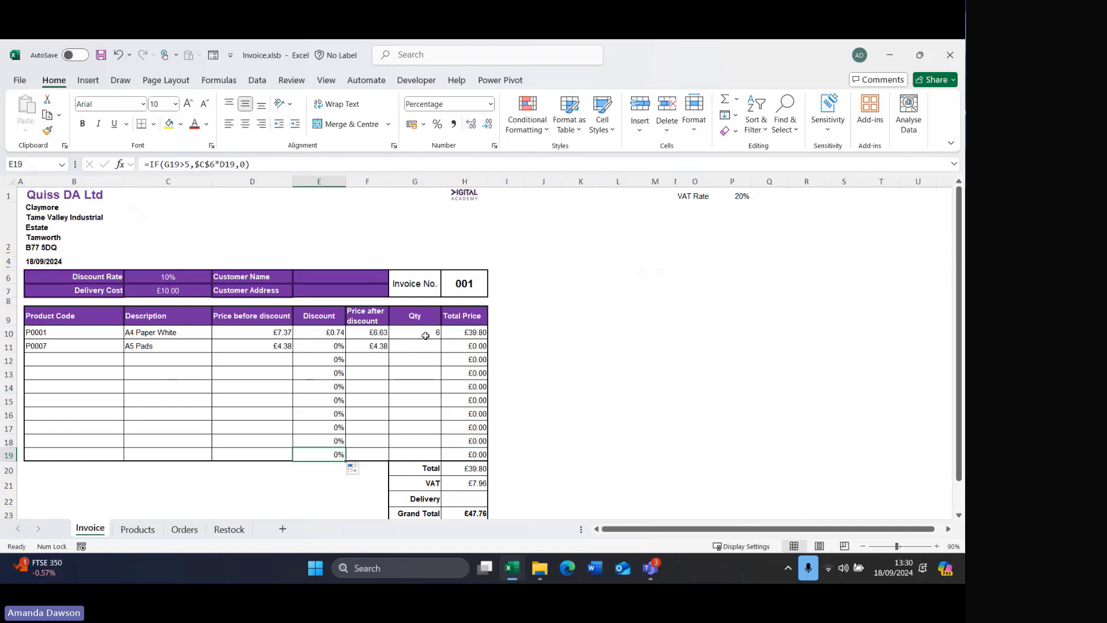
click(425, 334)
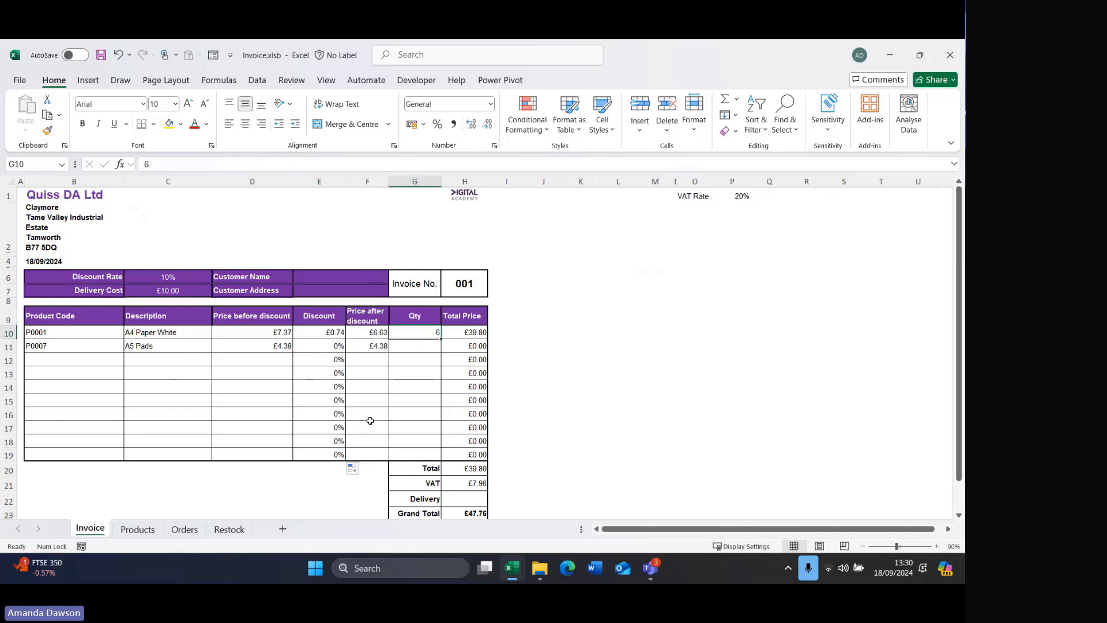
click(370, 332)
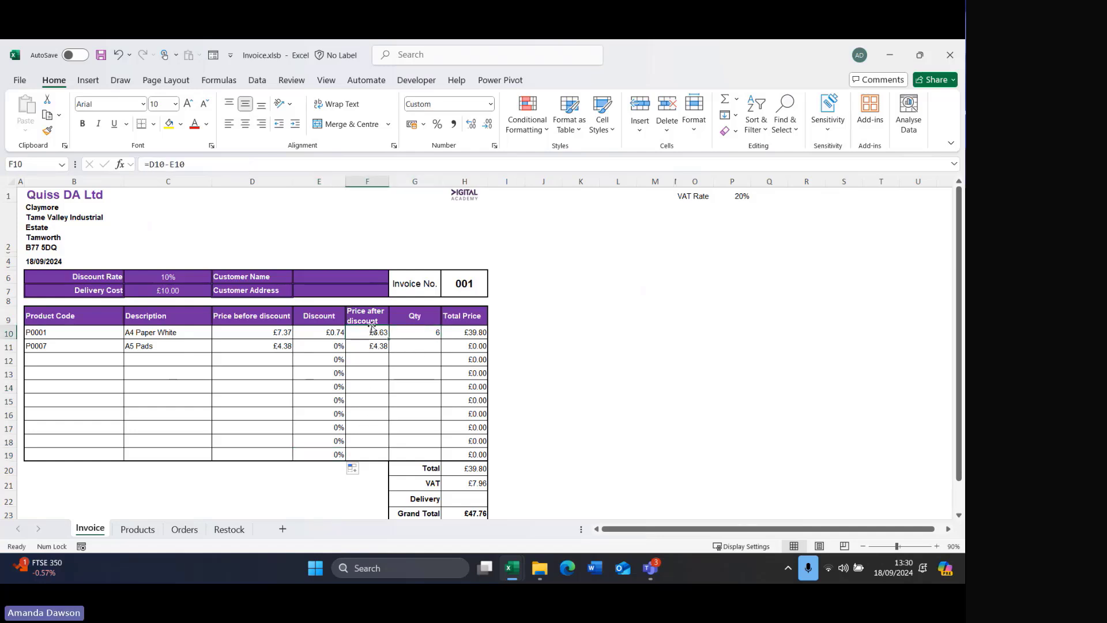
click(368, 371)
drag(372, 334, 370, 454)
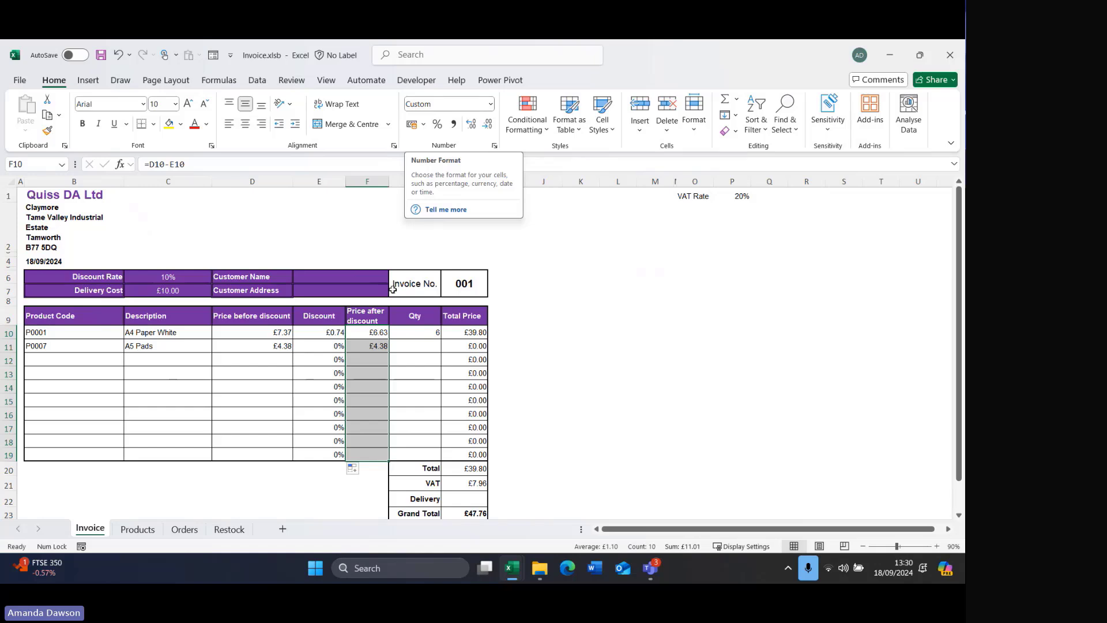
click(363, 360)
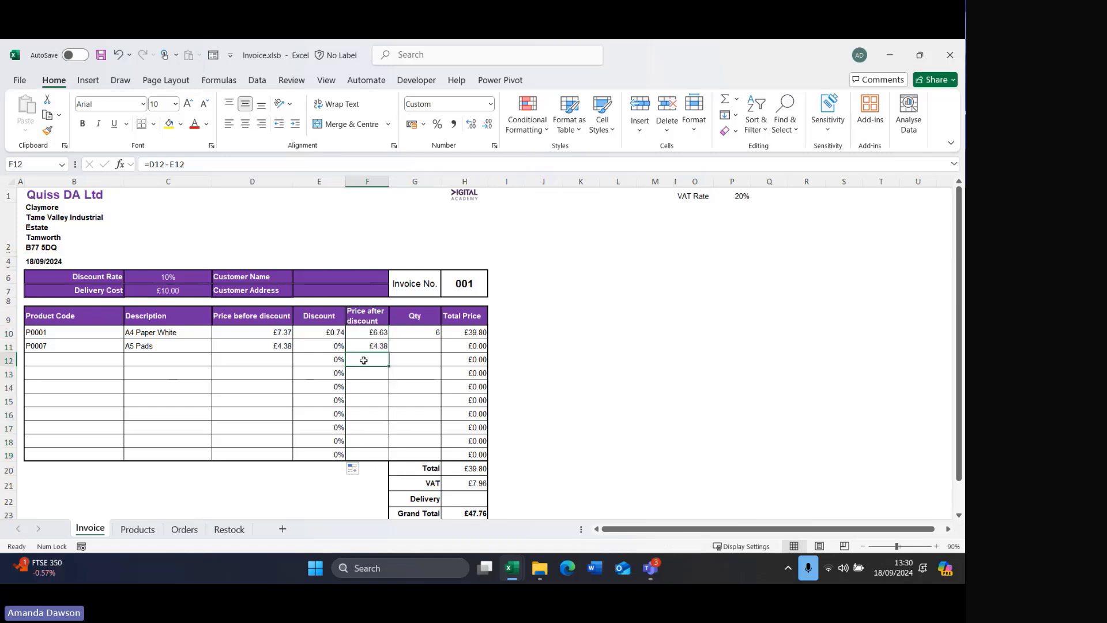
key(Down)
key(Down)
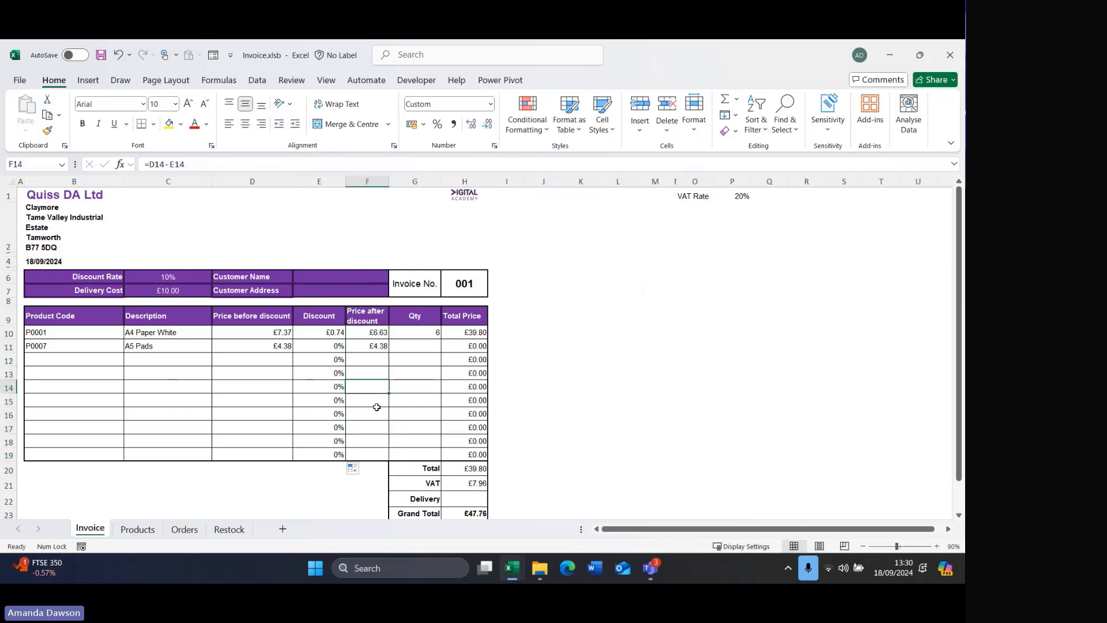
click(367, 441)
Try the Number format on the Price after discount cells F10:F19, and undo it.
drag(363, 454, 370, 331)
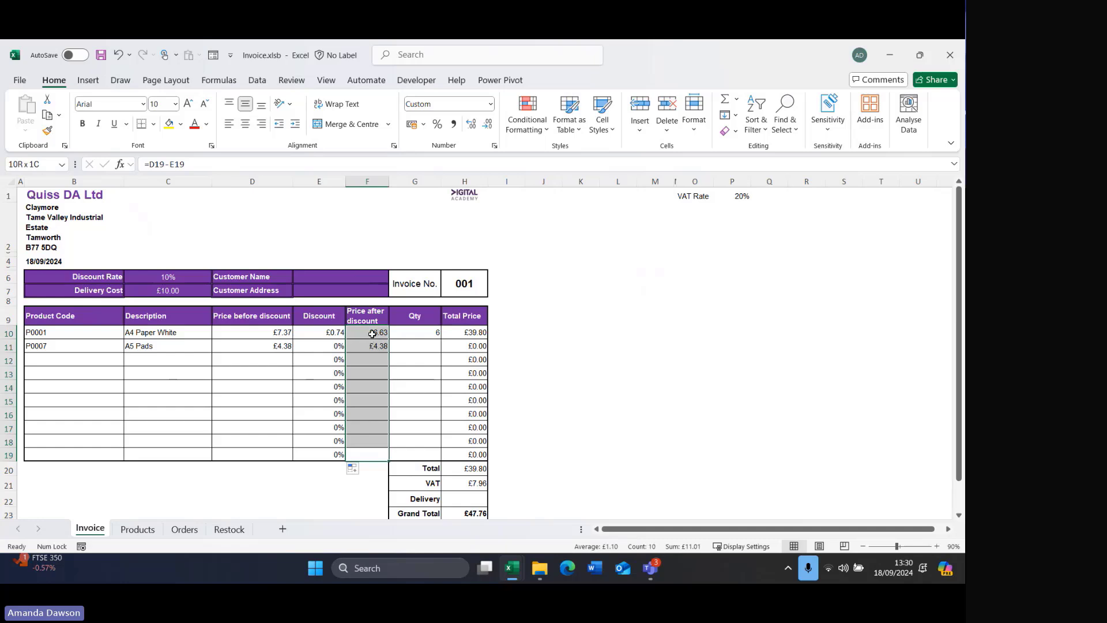
click(490, 104)
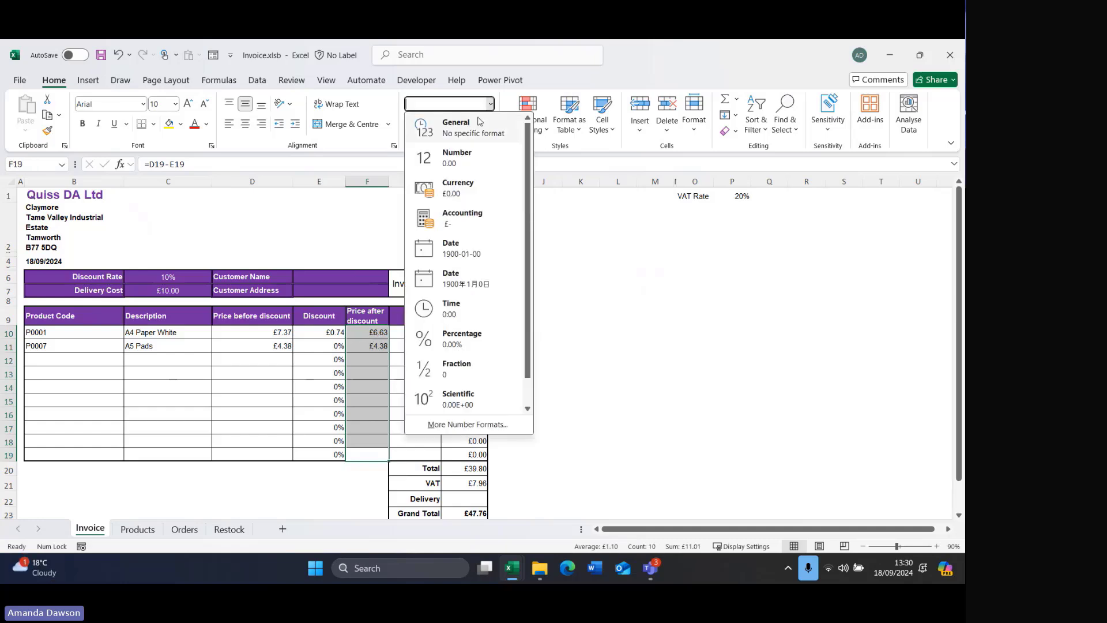
click(472, 161)
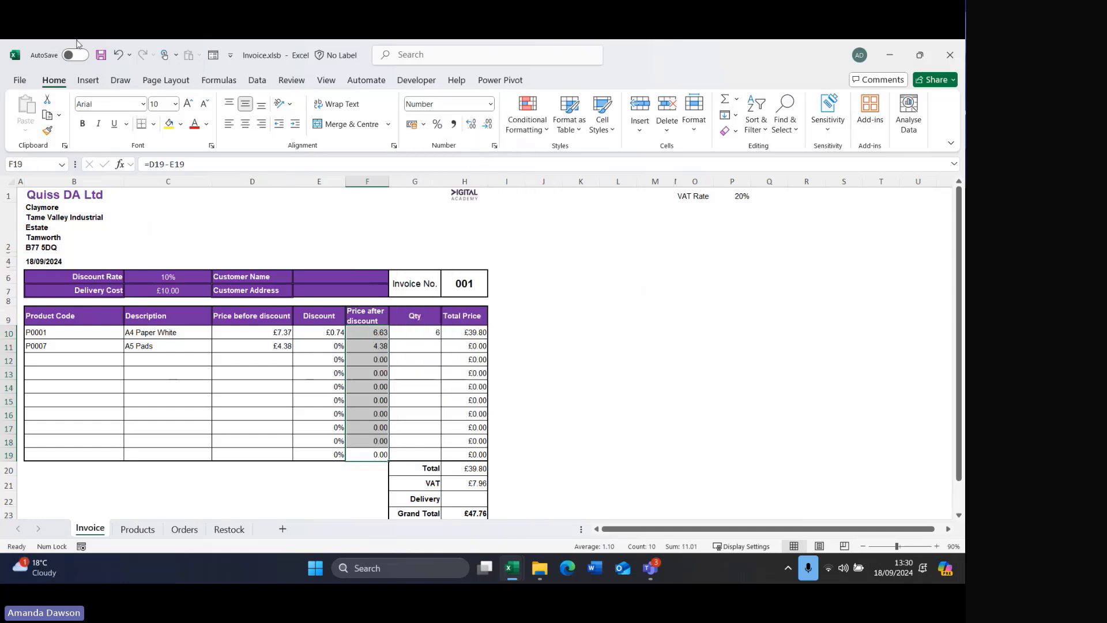
click(118, 54)
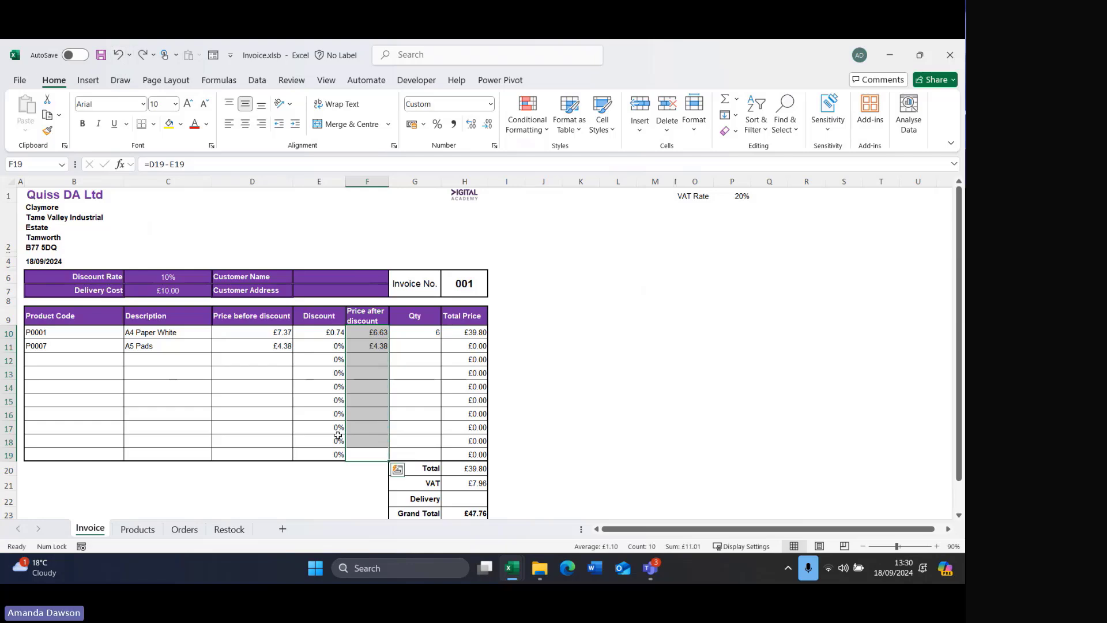
Compare the discount formulas in E10, E11 and E19.
click(336, 332)
click(329, 346)
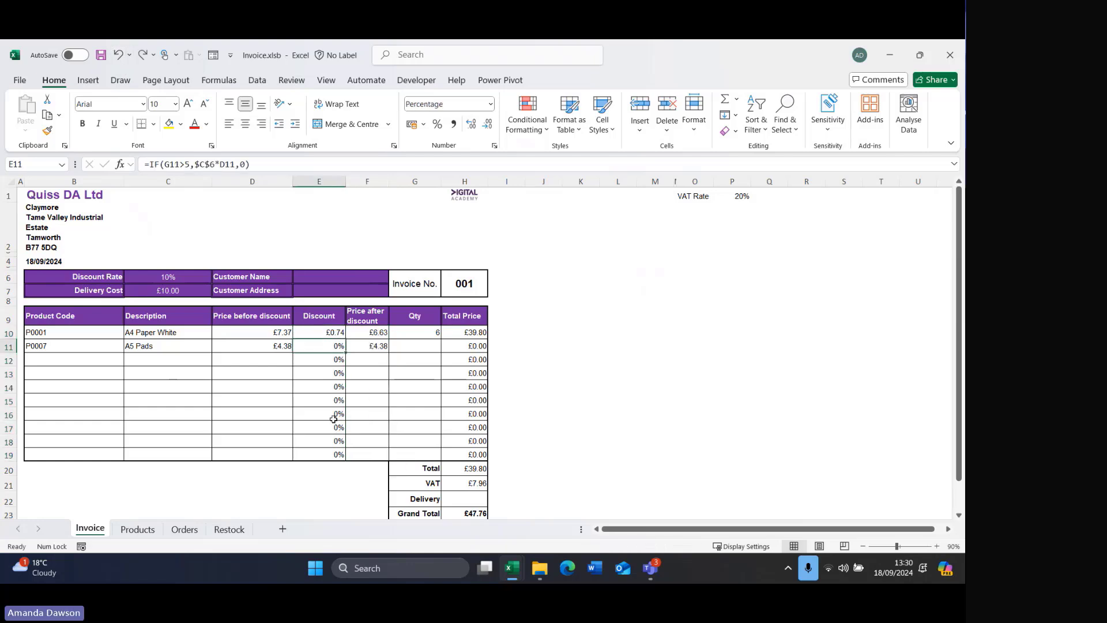
click(325, 455)
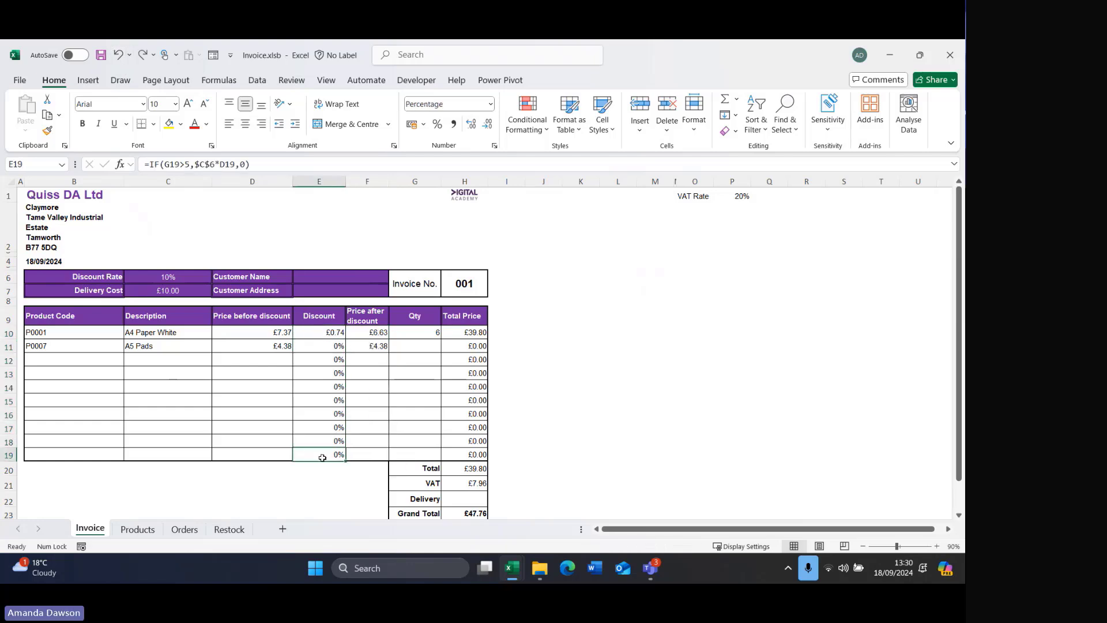
Wrap the E10 discount formula in an outer IF that tests G10<>"" ahead of the existing IF.
click(326, 331)
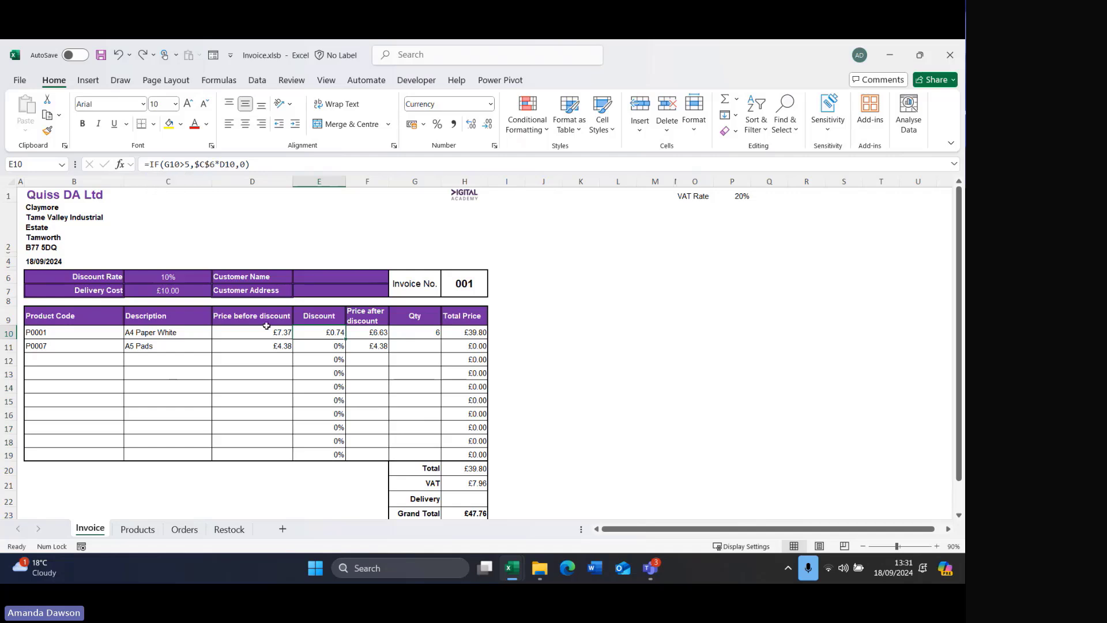
double_click(304, 333)
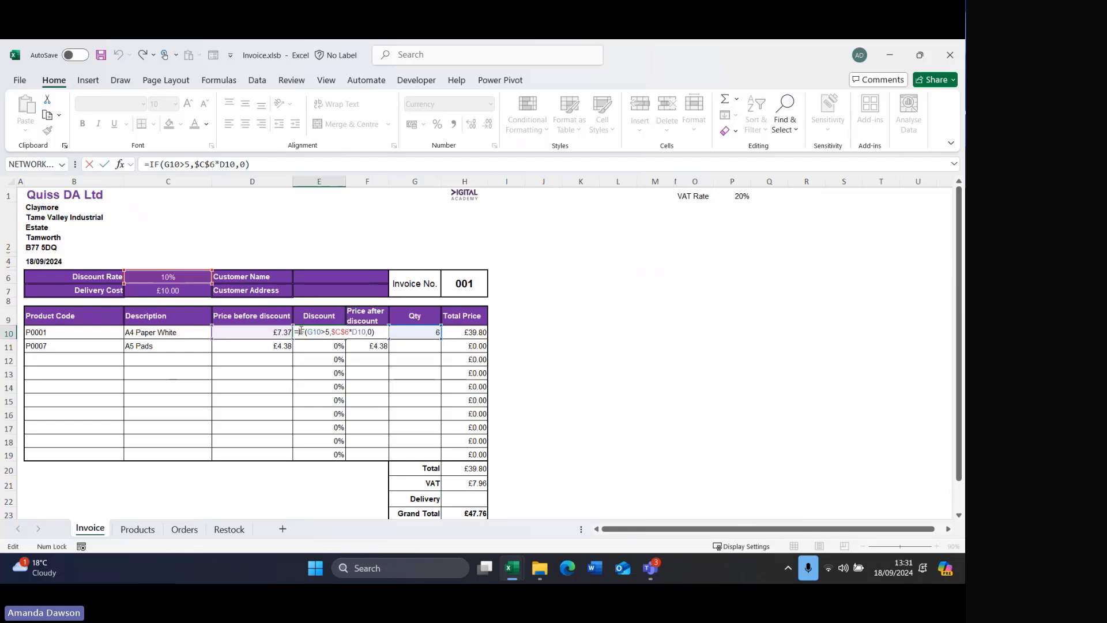
drag(299, 331, 378, 333)
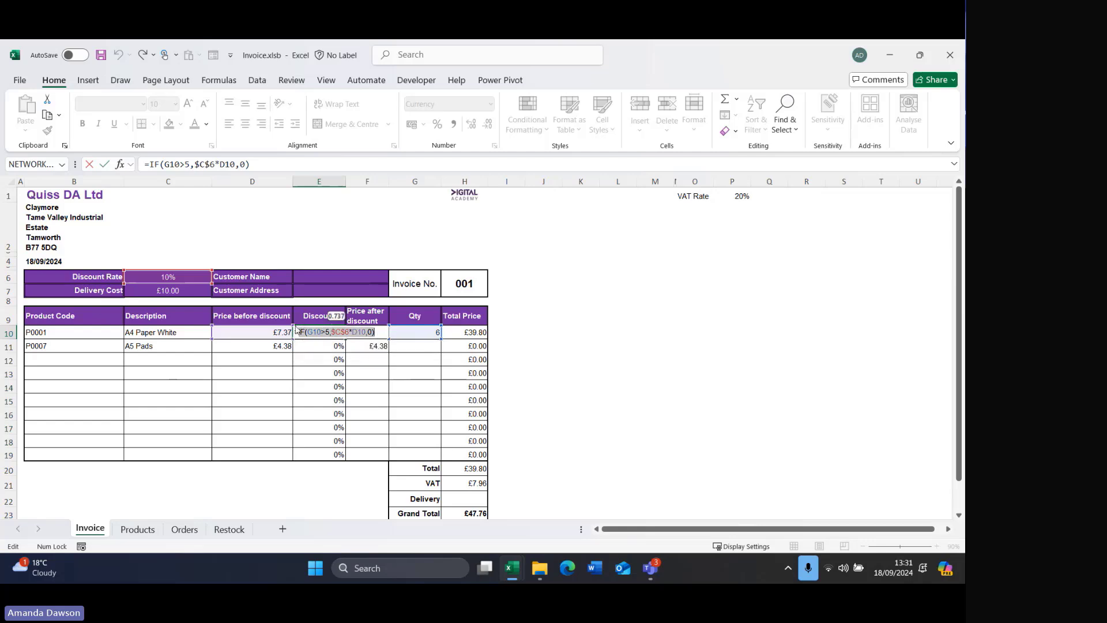
click(306, 336)
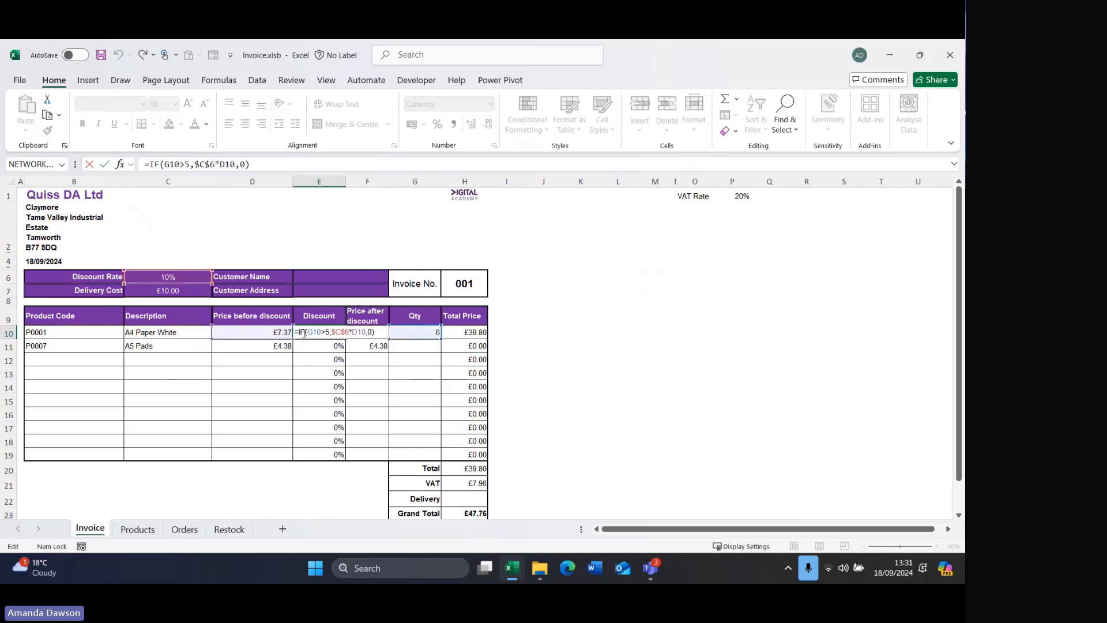
text(if)
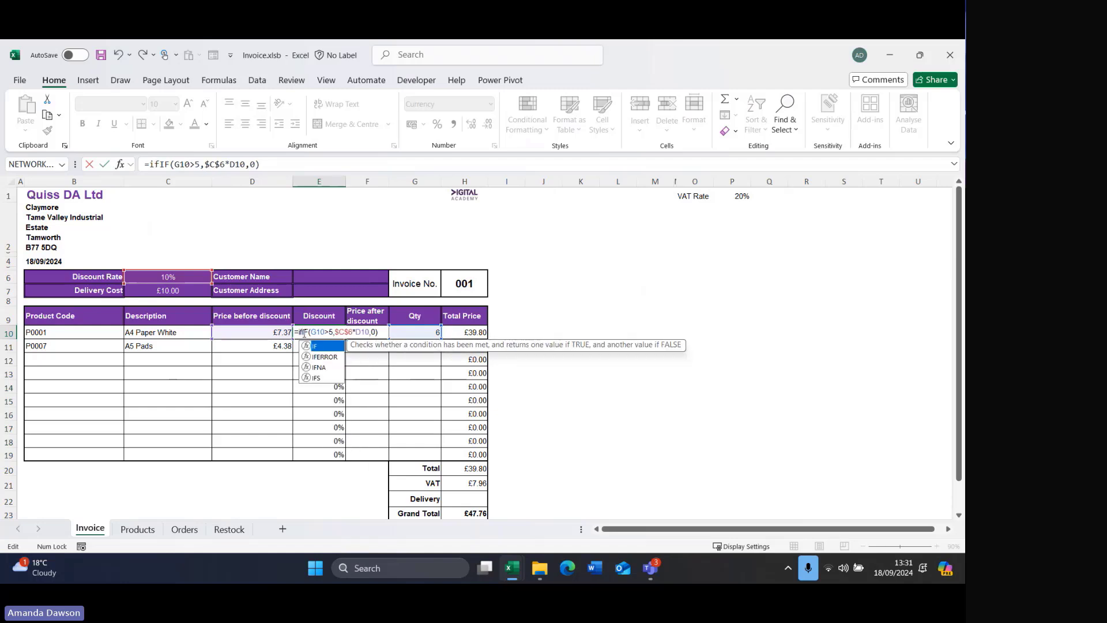
text(()
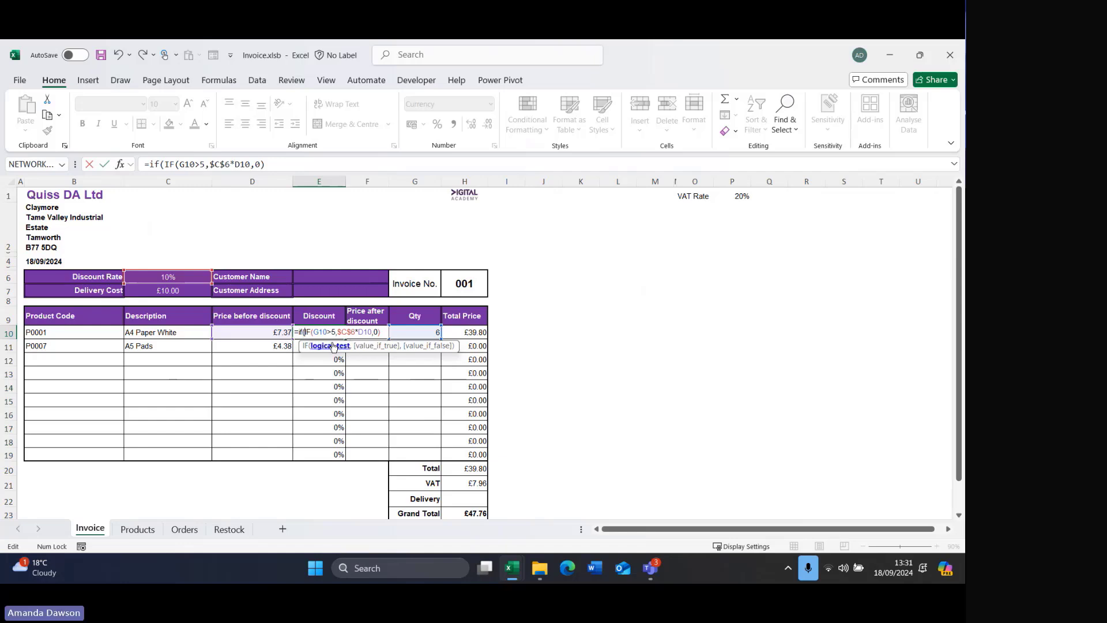
click(422, 332)
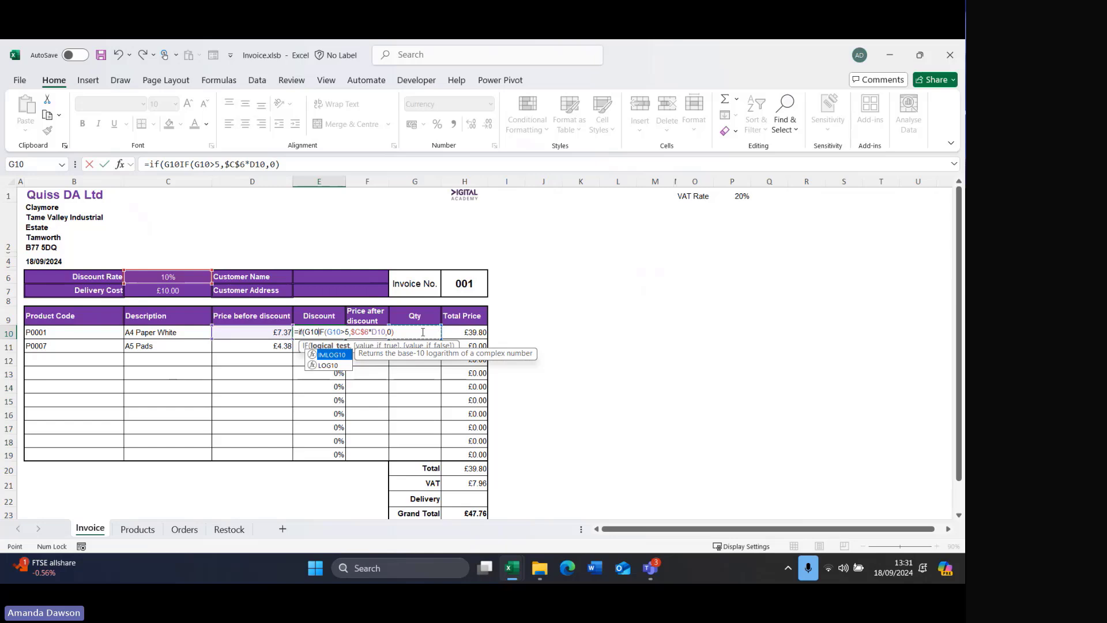
text(<)
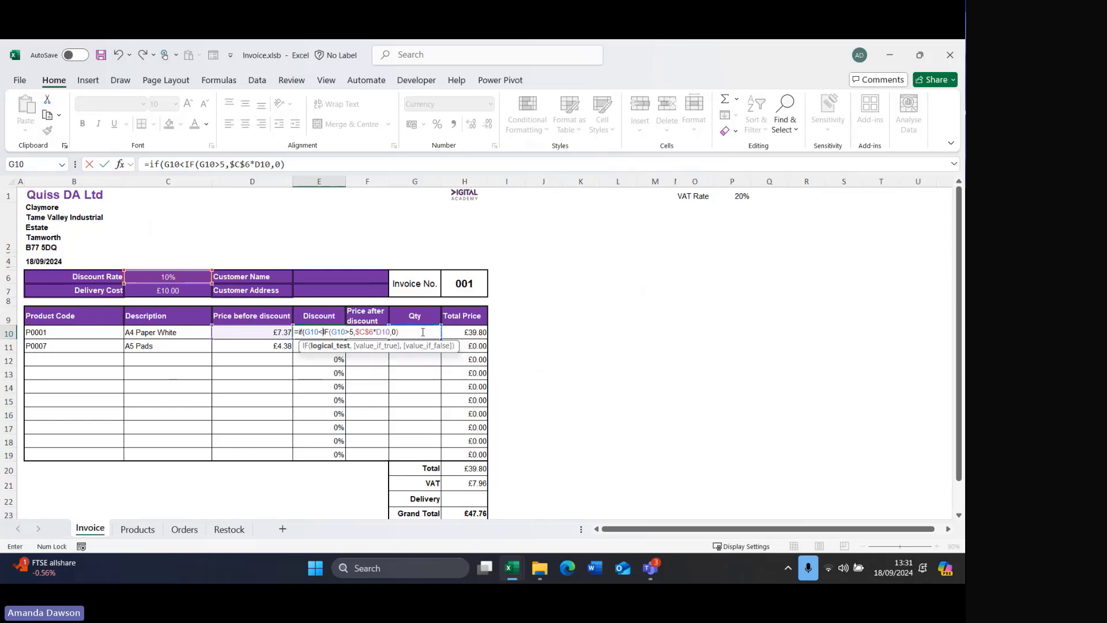
text(>)
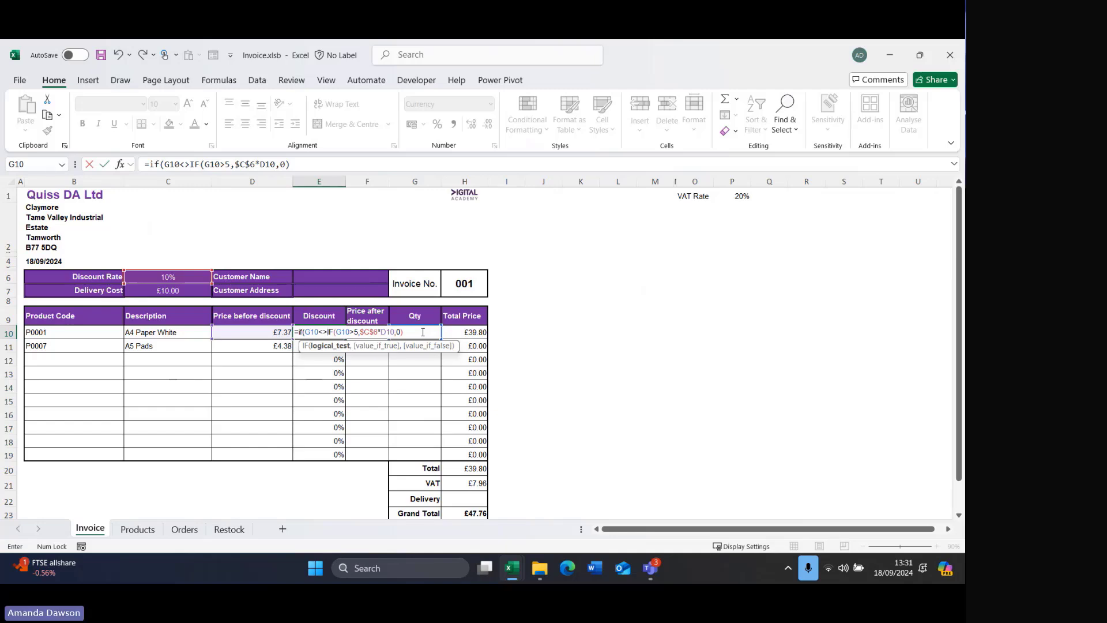
text("")
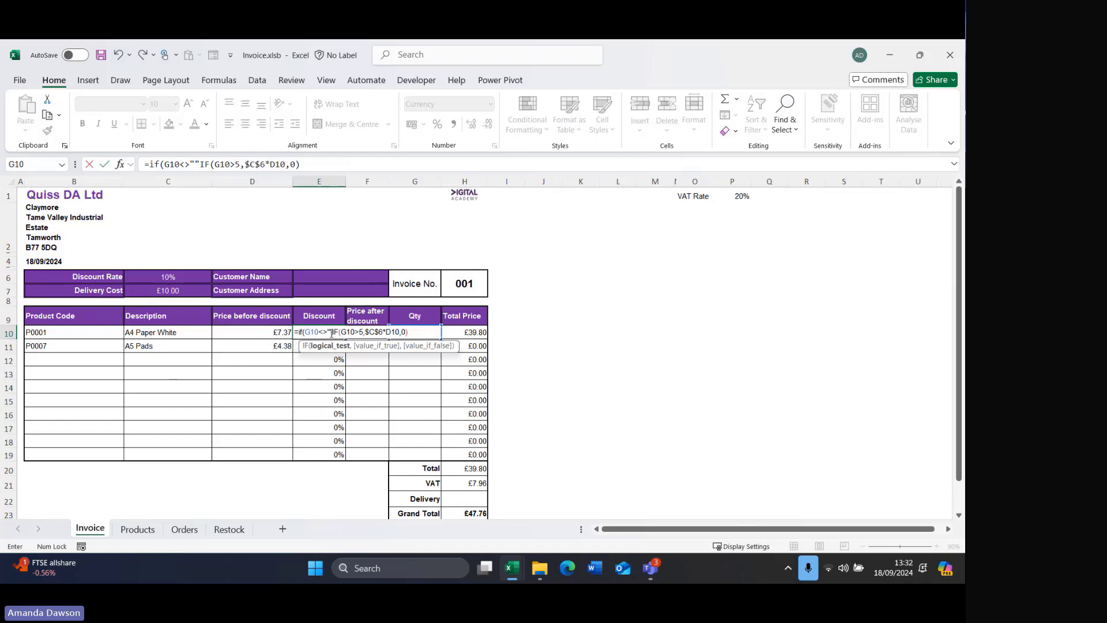
text(,)
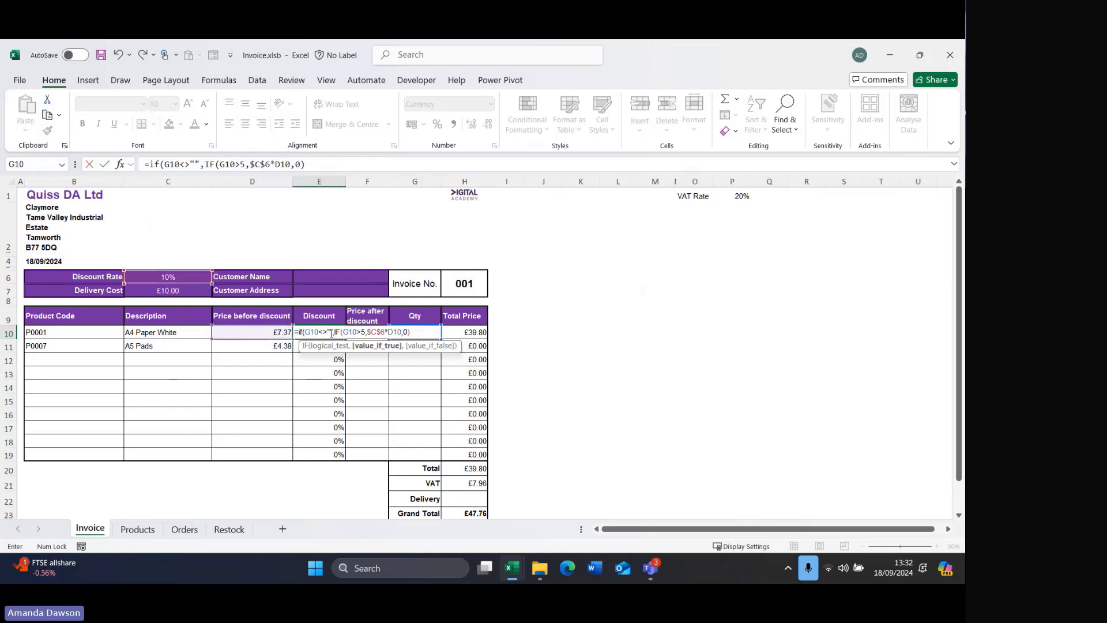
Keep the existing IF as E10's value if true and add a comma after it to begin the value-if-false argument.
click(378, 346)
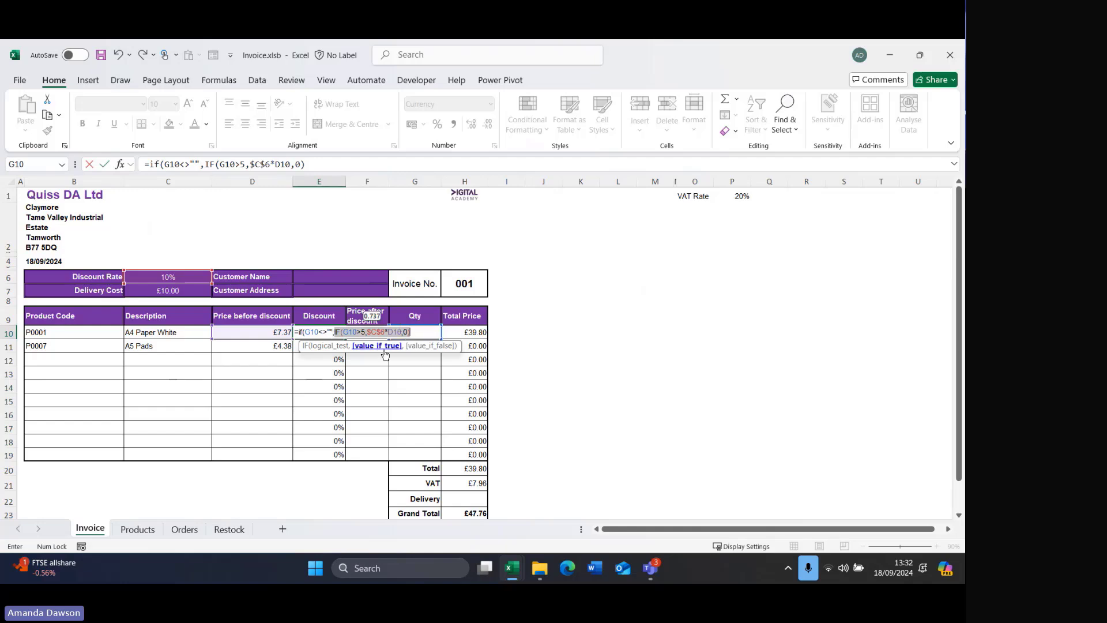
click(416, 332)
text(,)
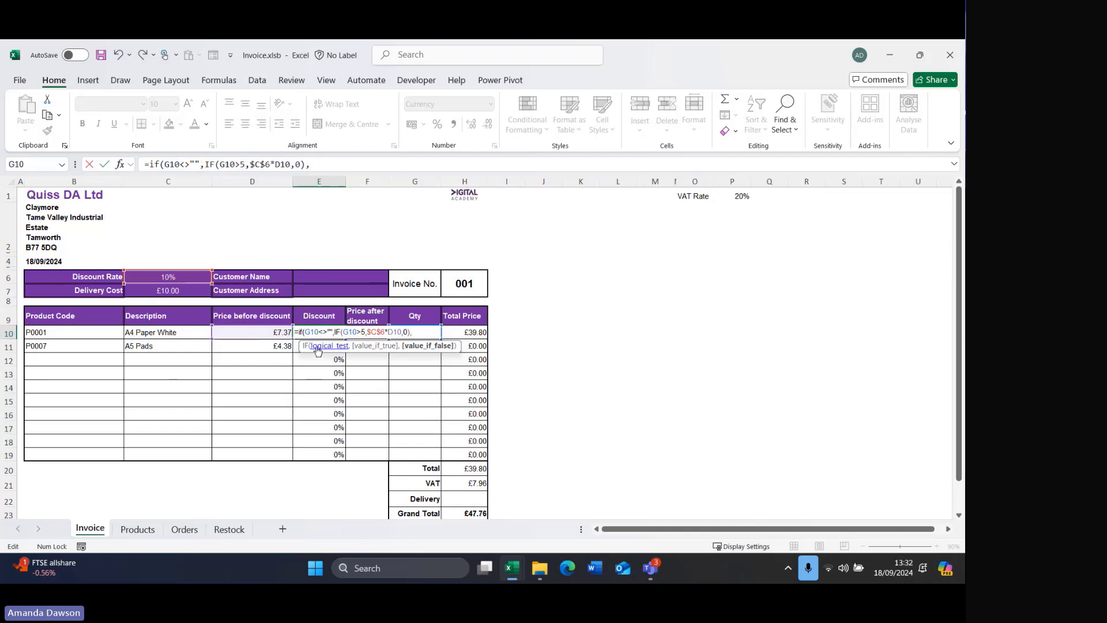
Examine the arguments of the outer and inner IF functions in the E10 formula.
click(319, 345)
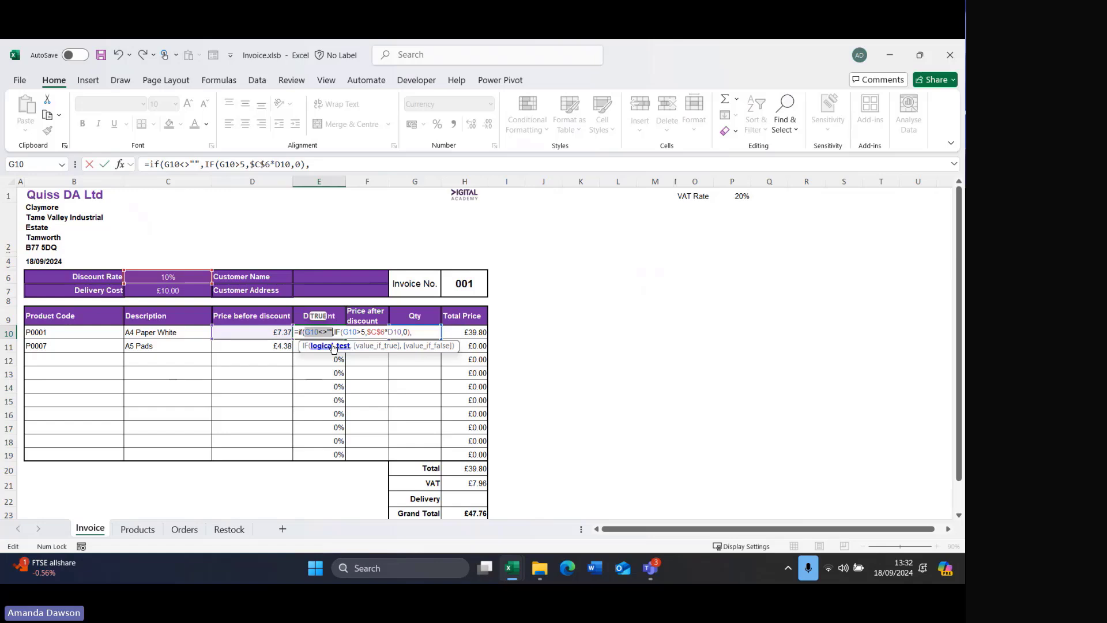
click(372, 346)
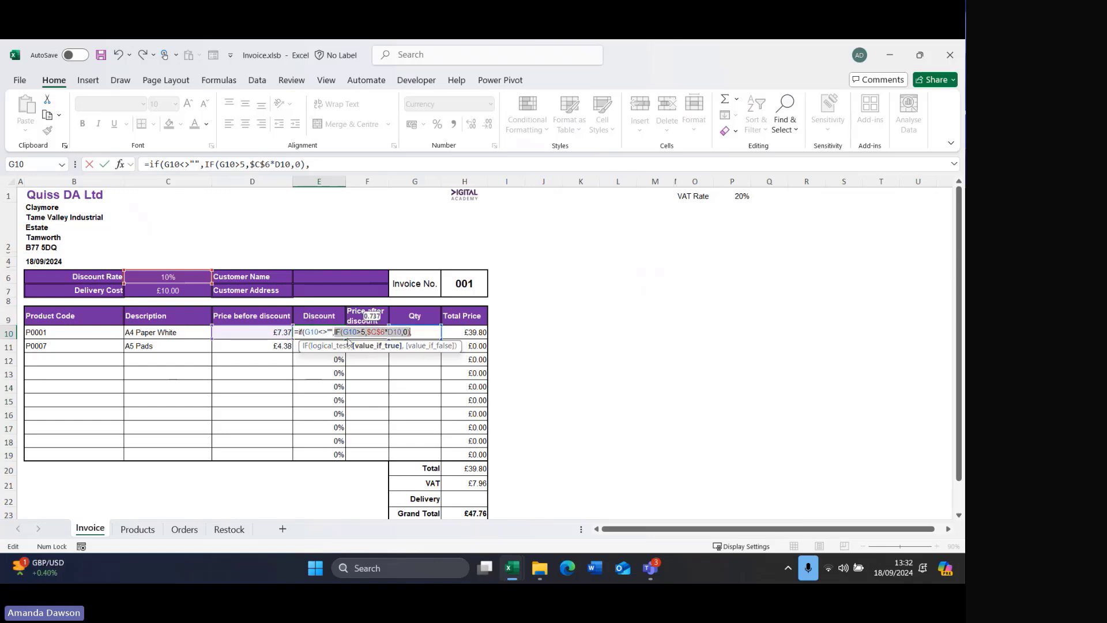
click(348, 332)
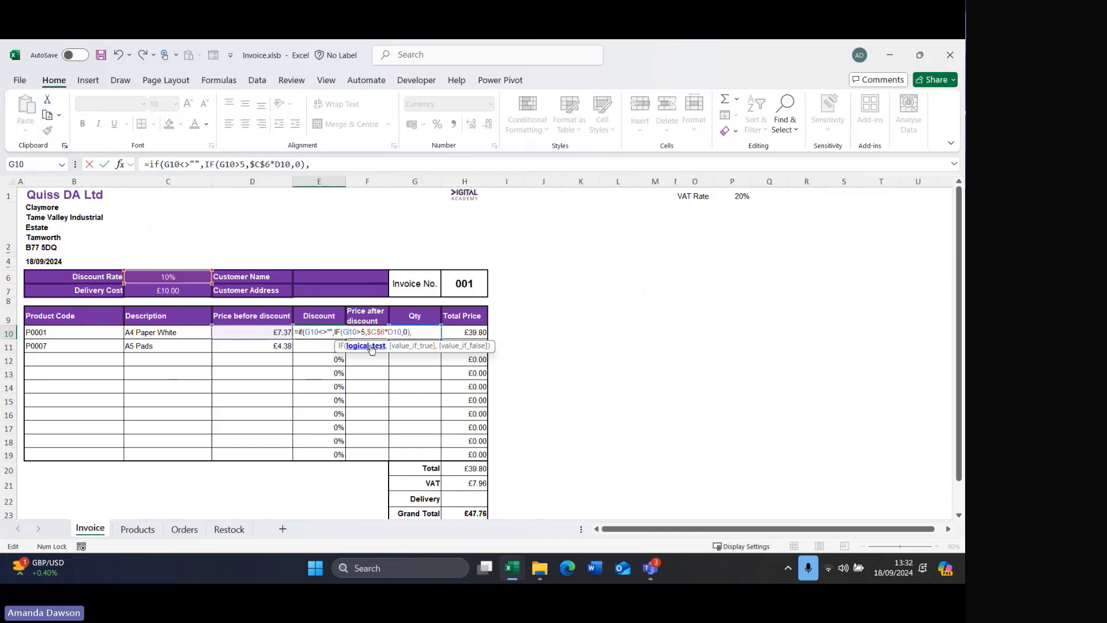
click(409, 346)
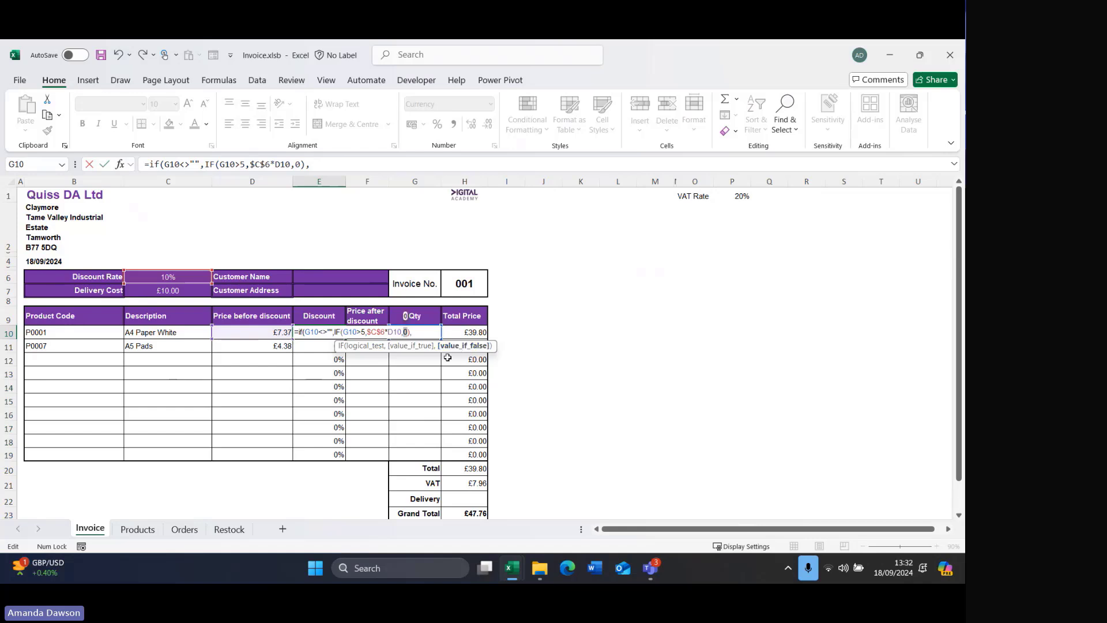
click(339, 335)
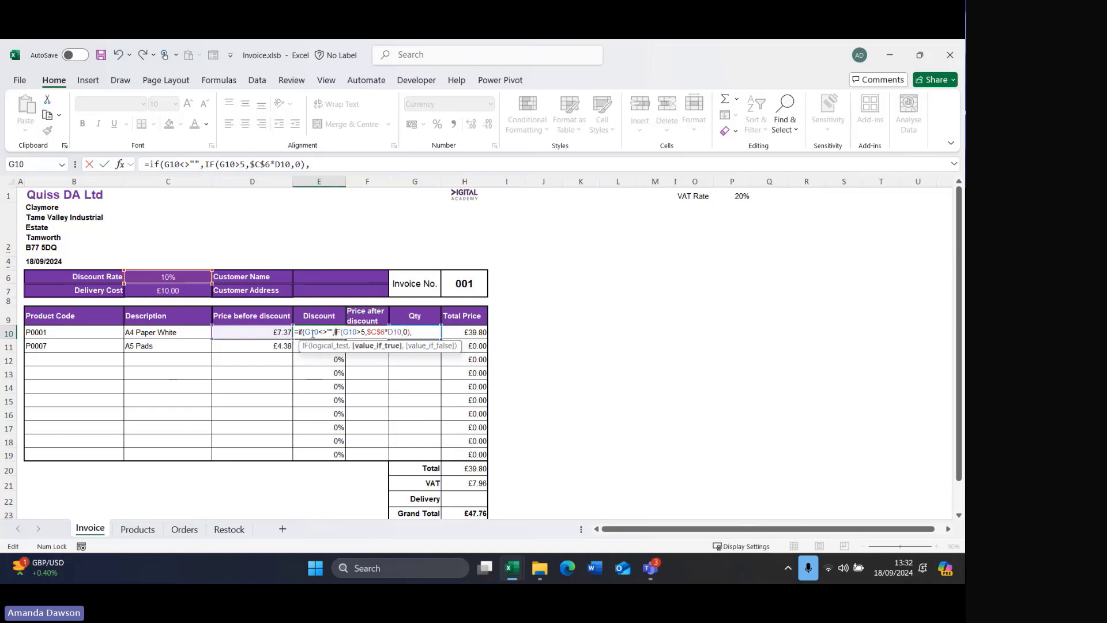
Complete E10 with "" as the outer IF's false value, giving =IF(G10<>"",IF(G10>5,$C$6*D10,0),"").
click(430, 347)
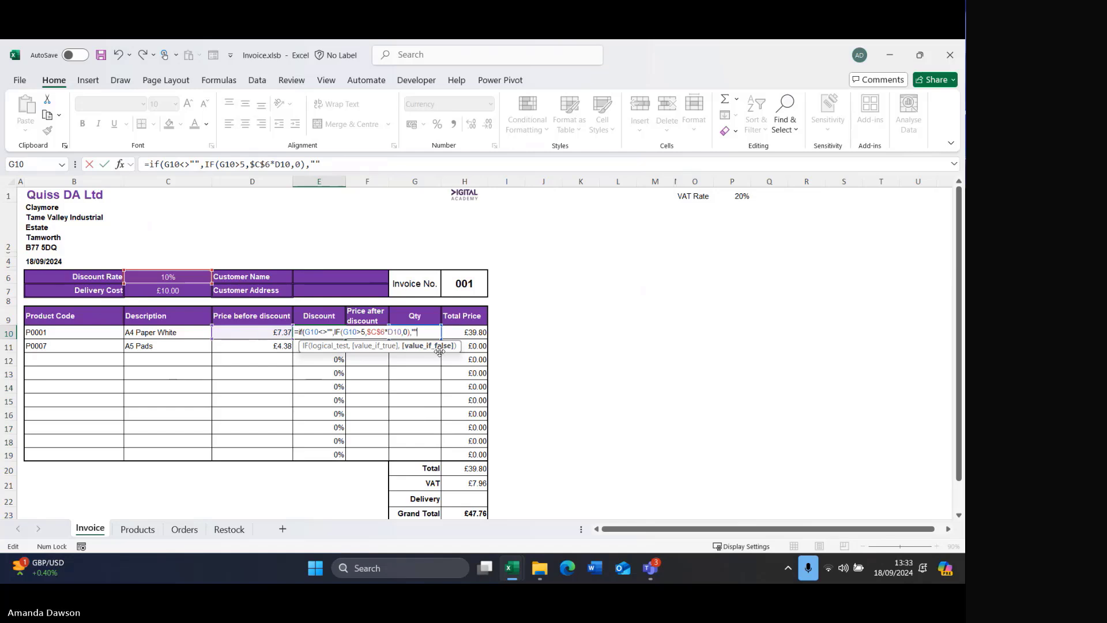
text())
key(Return)
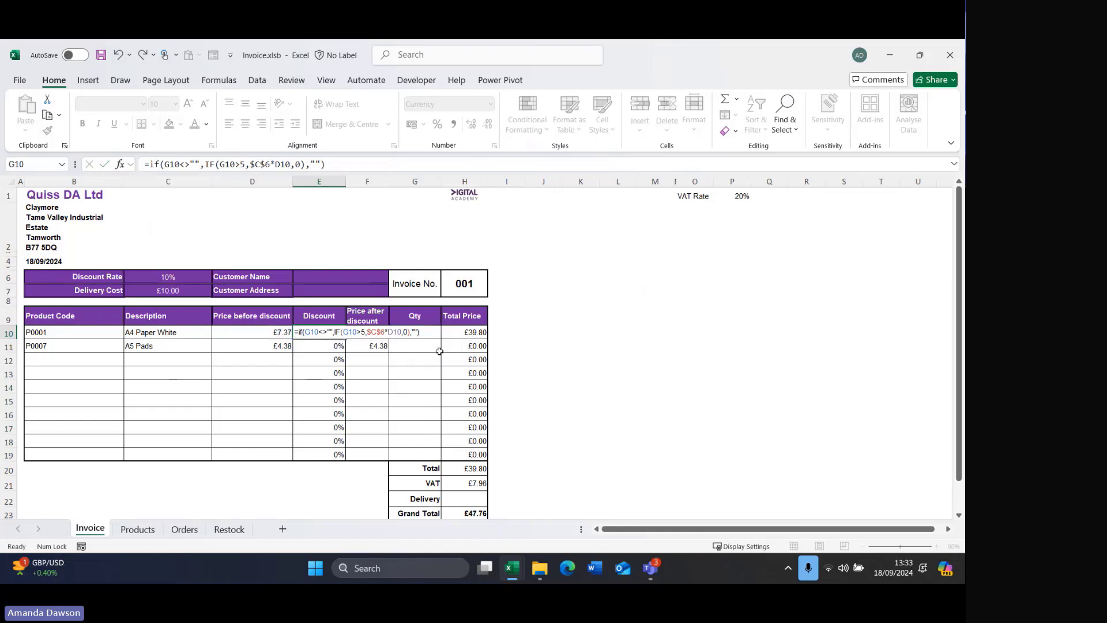
Copy the nested IF discount formula from E10 down to E19, filling without formatting.
click(322, 332)
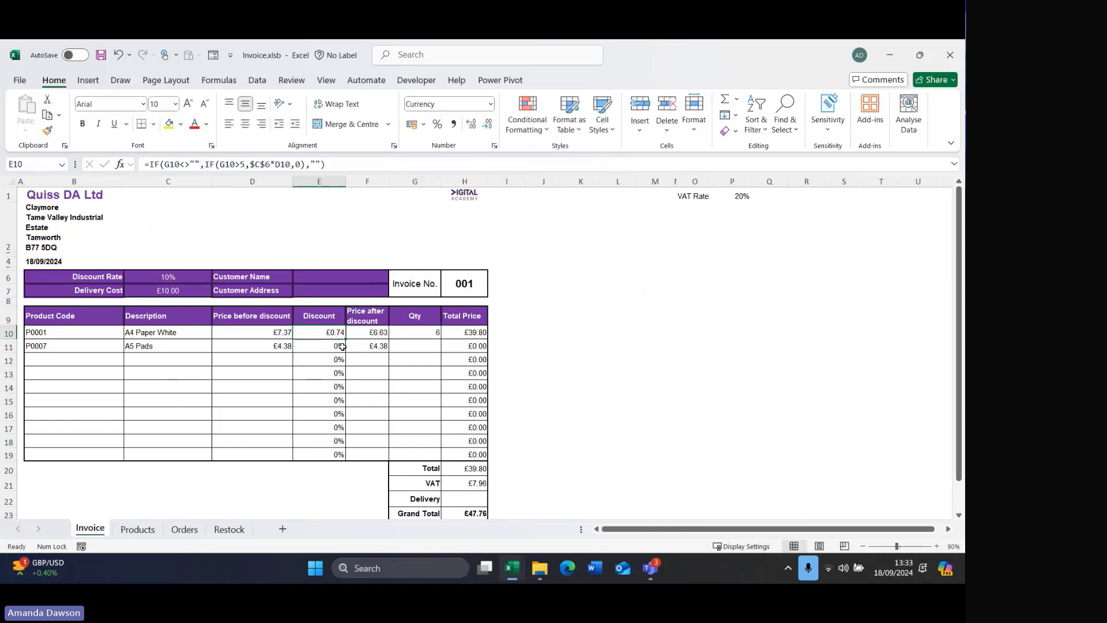
drag(346, 339, 337, 456)
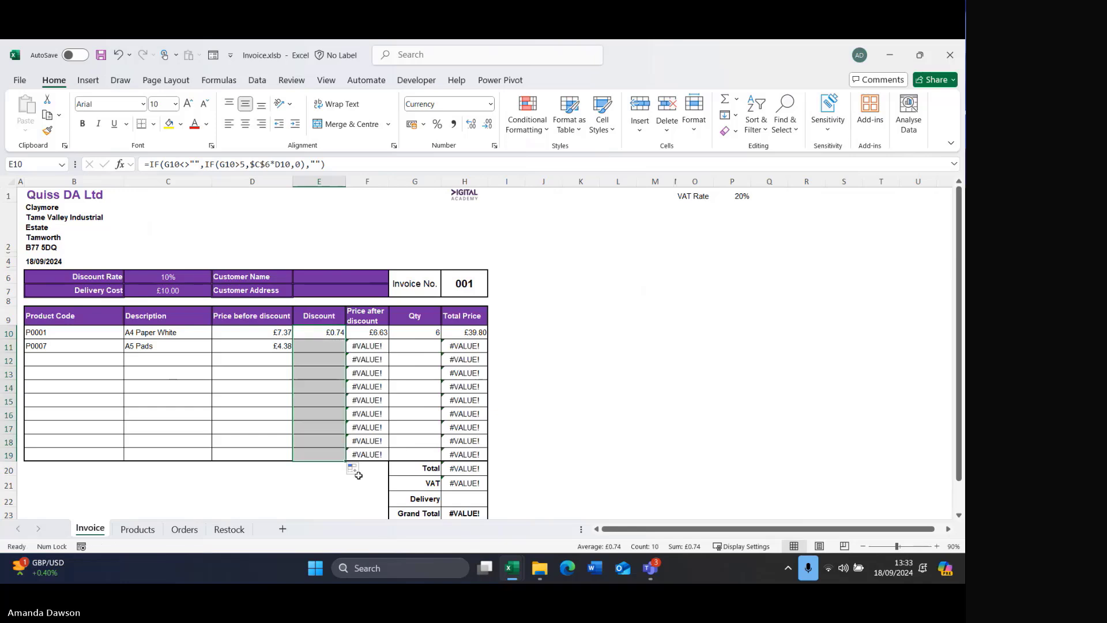
click(355, 470)
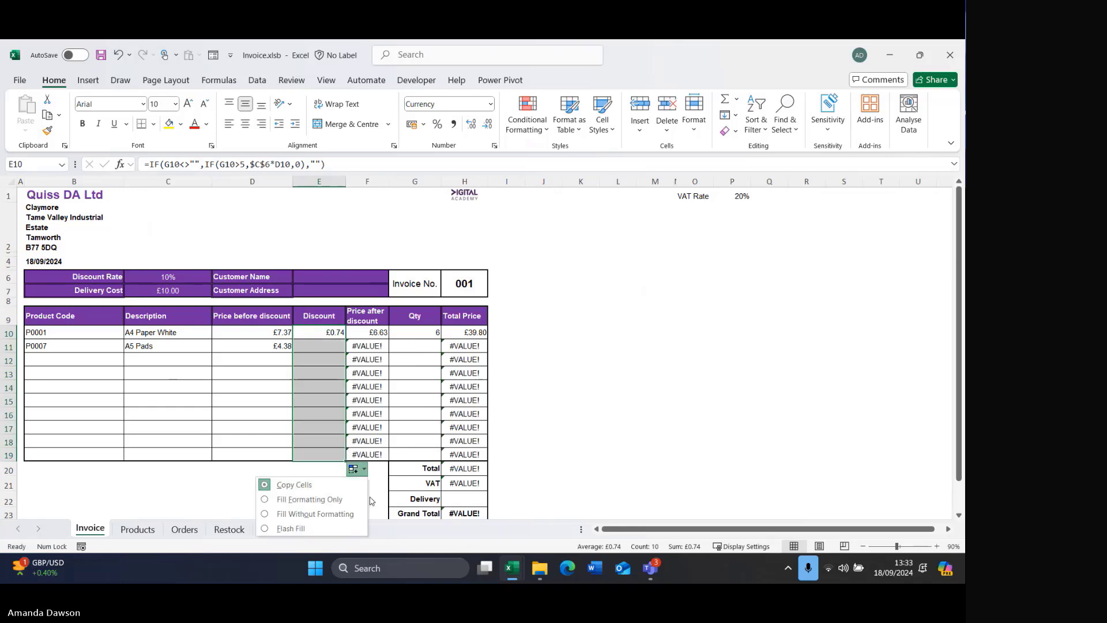
click(343, 513)
click(571, 443)
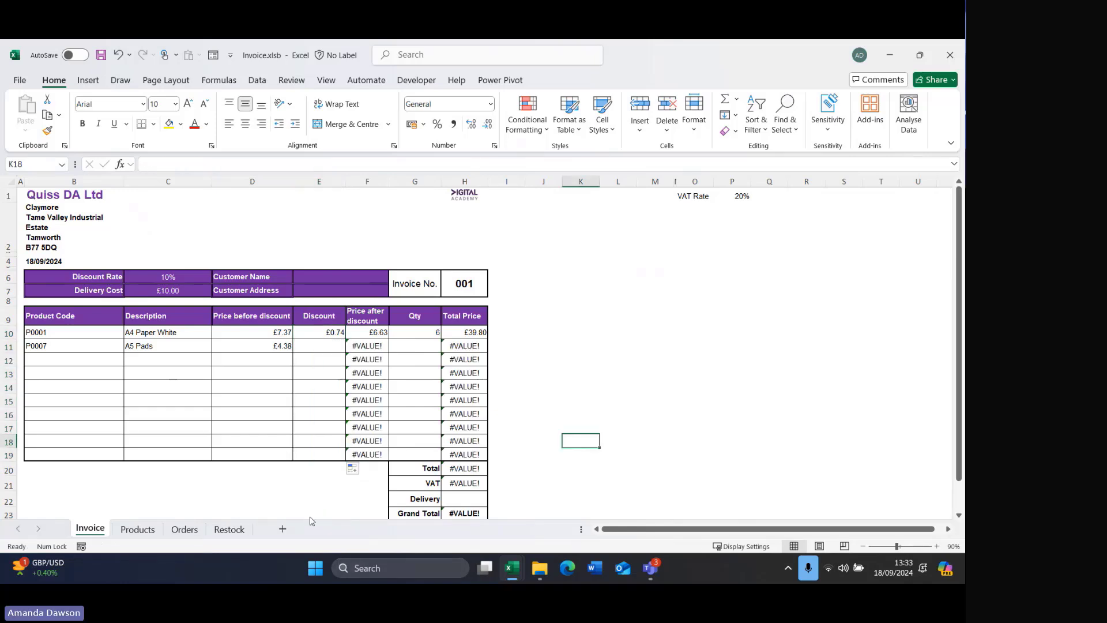
drag(318, 346, 316, 454)
click(324, 485)
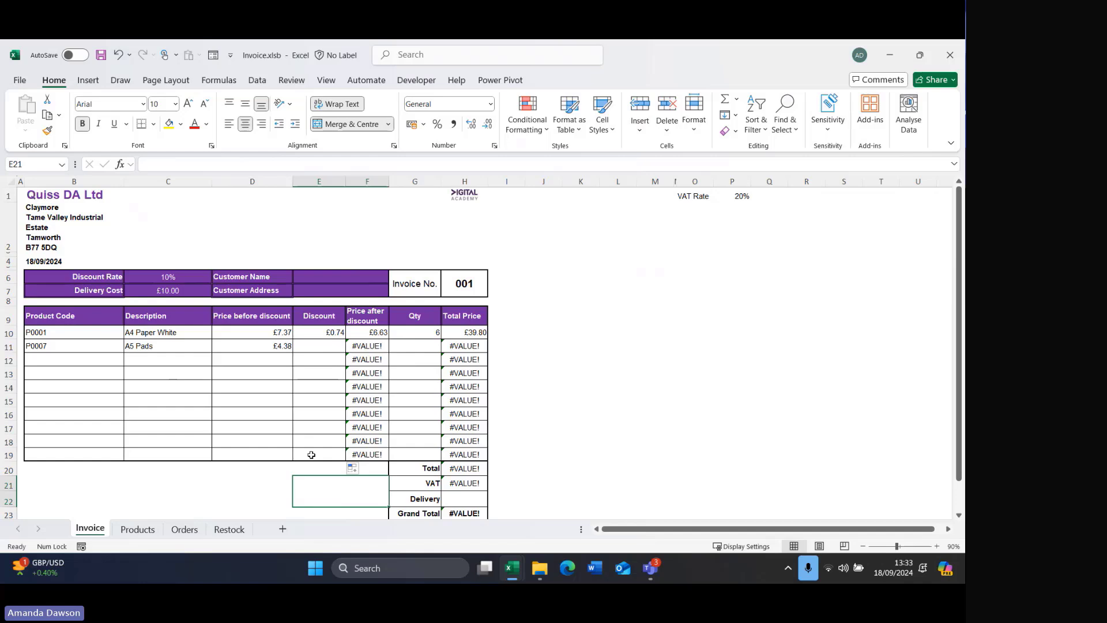
Test the nested IF discount by entering a quantity of 2 for A5 Pads in G11.
click(417, 347)
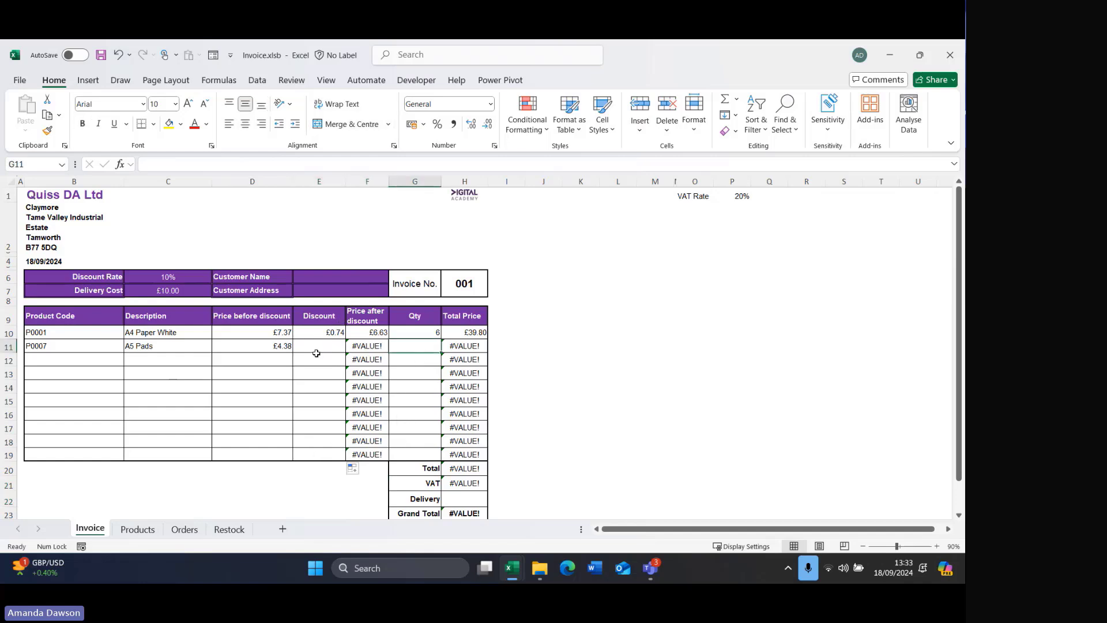
text(2)
key(Return)
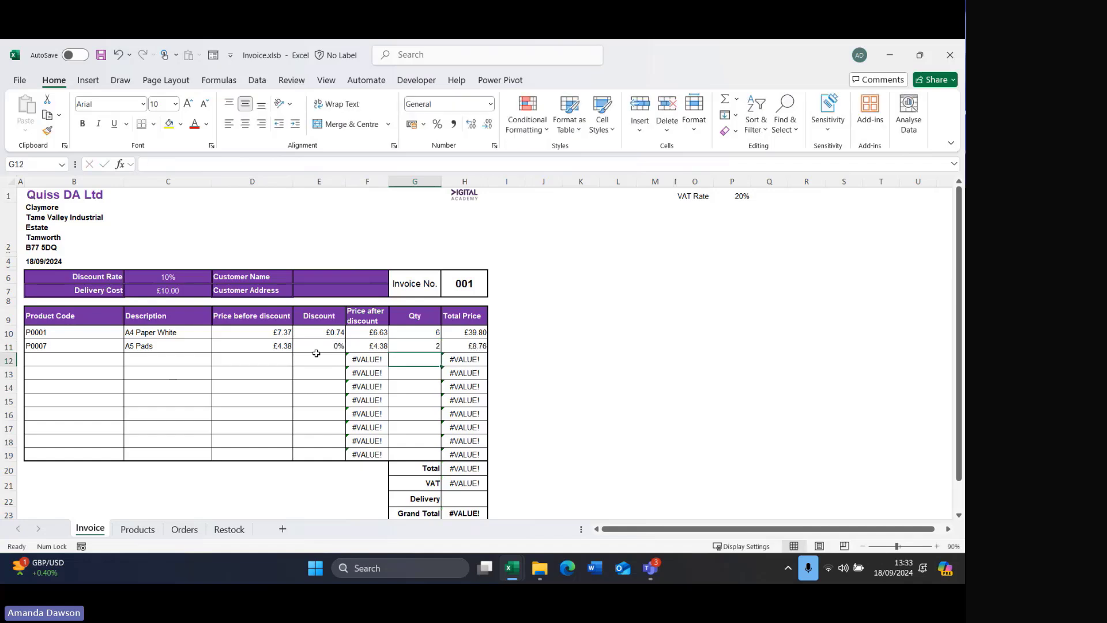
Format the Discount cells E11:E19 as Currency.
click(317, 348)
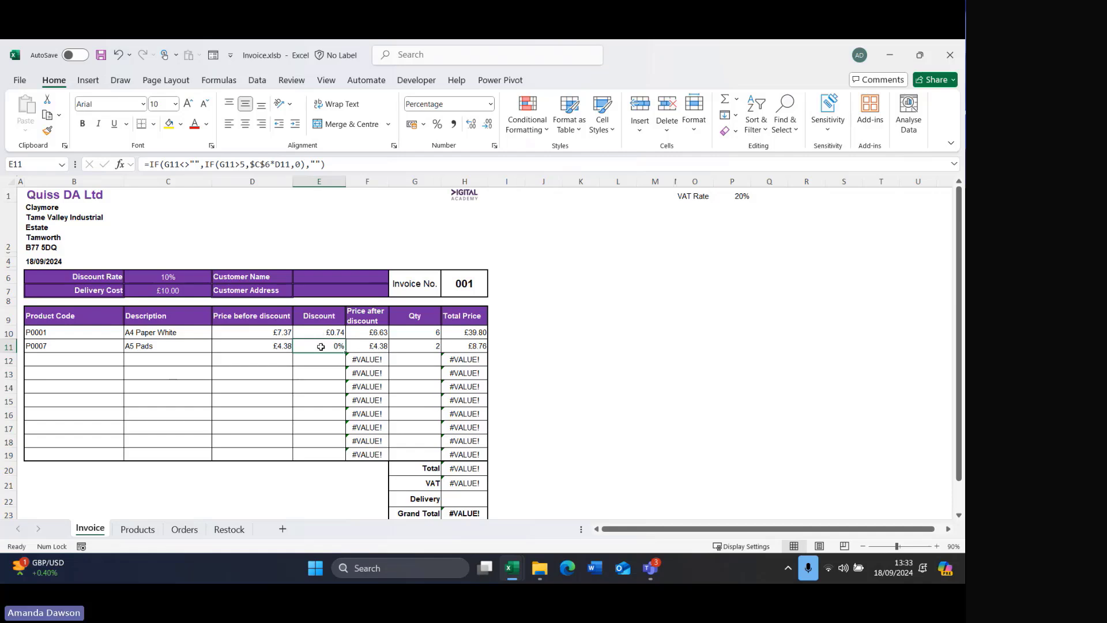
drag(321, 349, 314, 451)
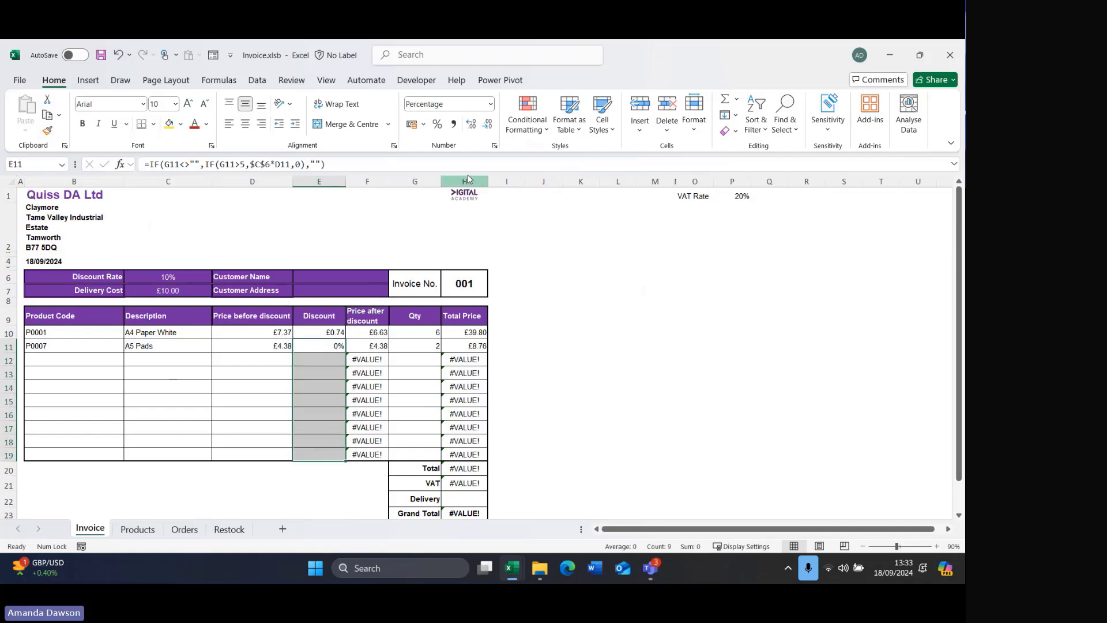
click(490, 104)
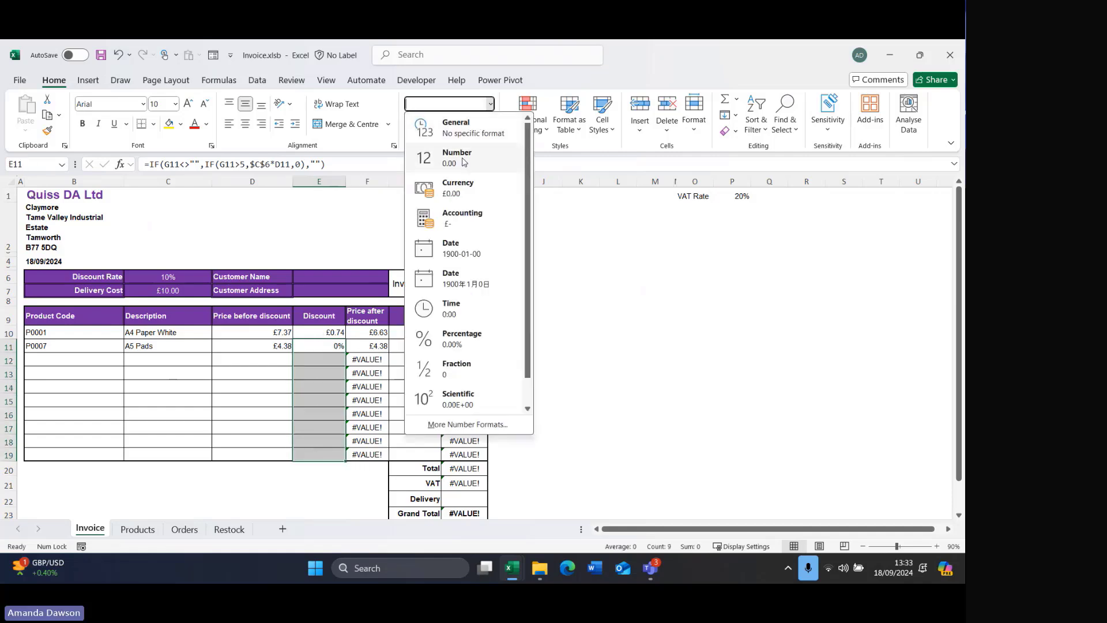
click(464, 195)
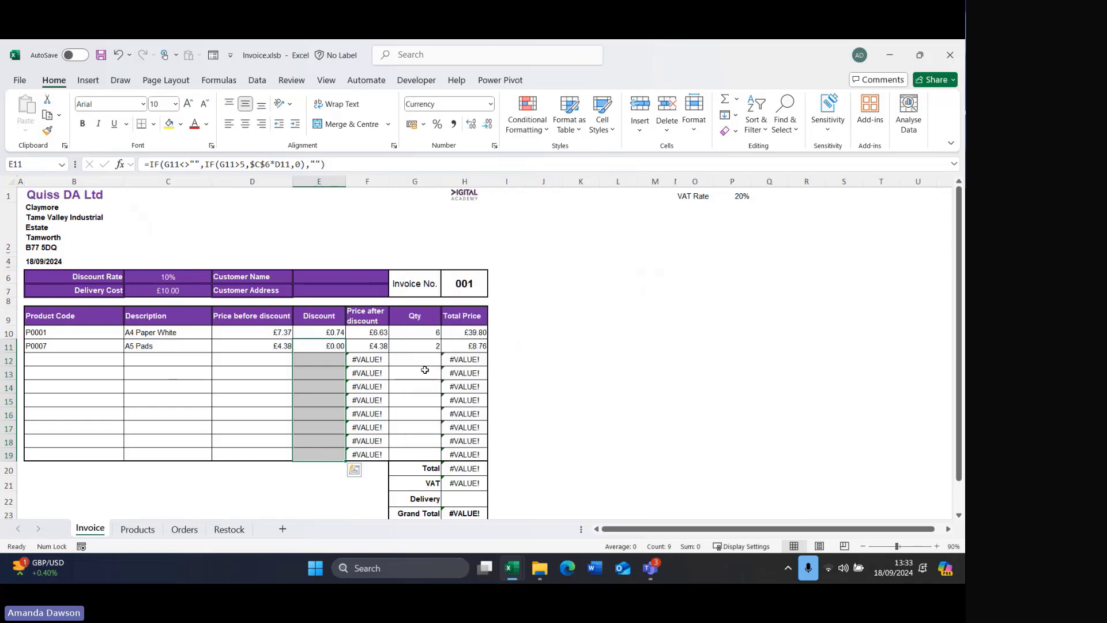
Clear the A5 Pads test quantity from G11.
click(398, 345)
key(Delete)
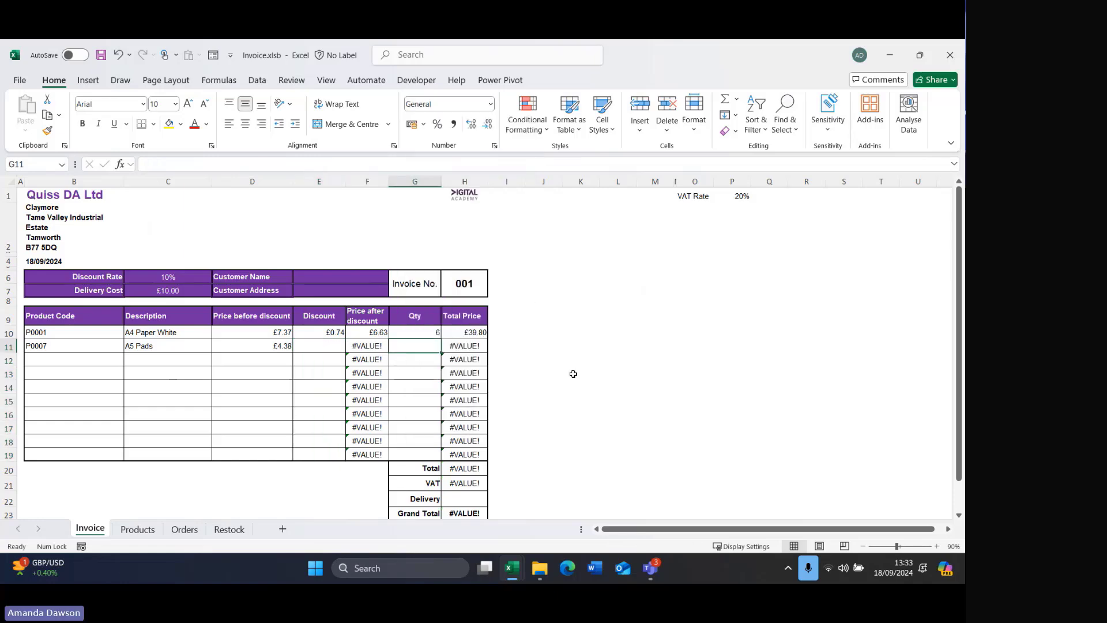
Inspect the error options and the formula of the Price after discount cell F11.
click(379, 347)
click(333, 346)
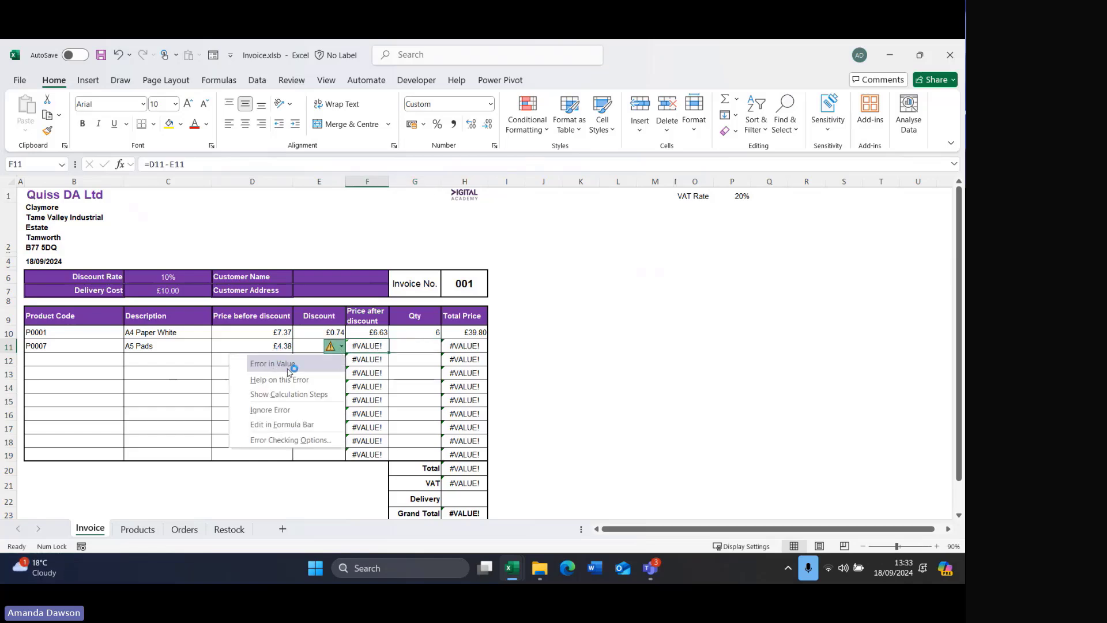
click(586, 358)
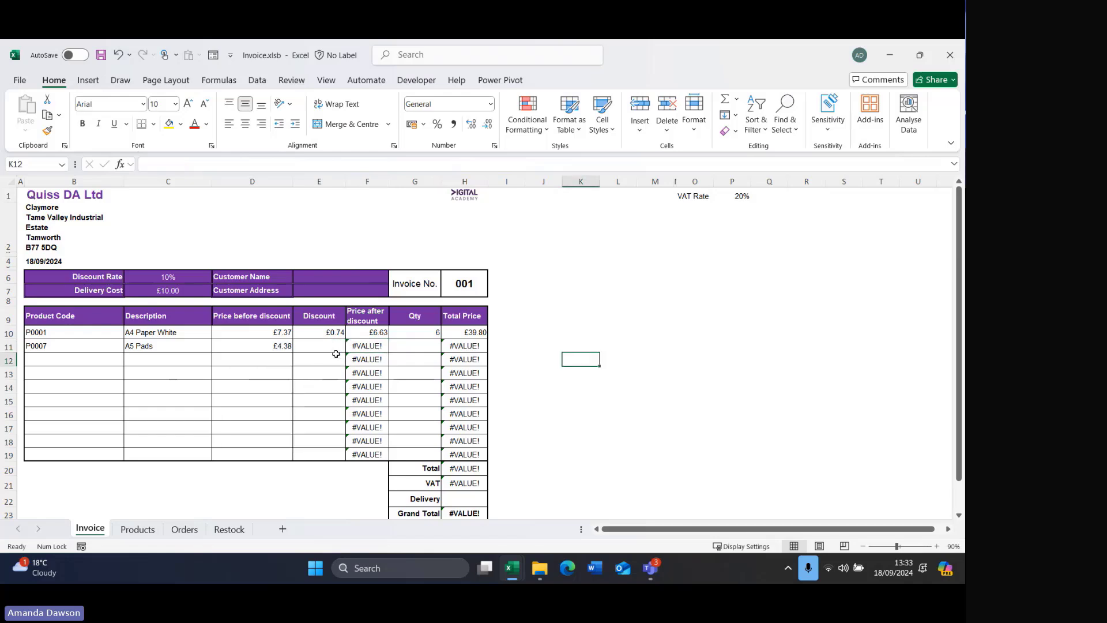
click(377, 347)
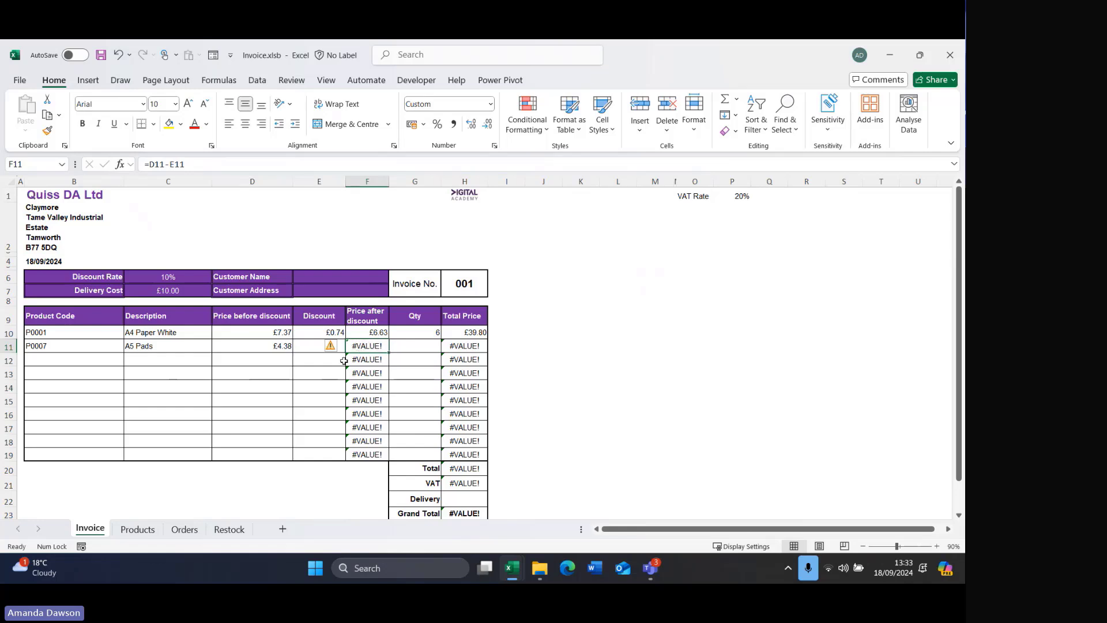
Compare the Price after discount formulas in F11 and F10 with the nested IF Discount formula in E11.
click(190, 164)
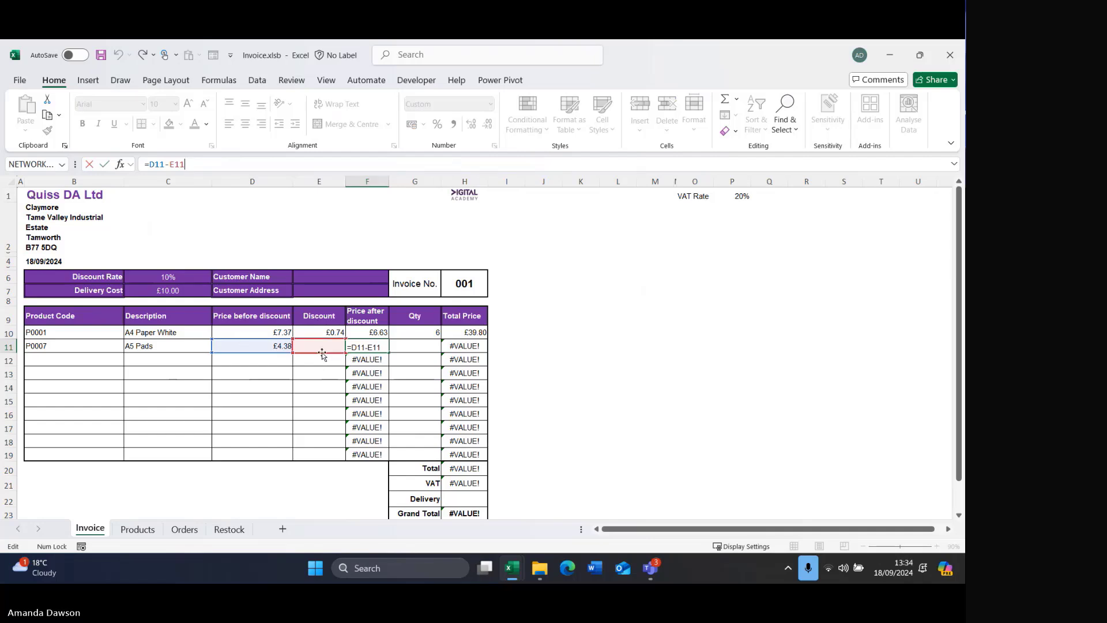
key(Return)
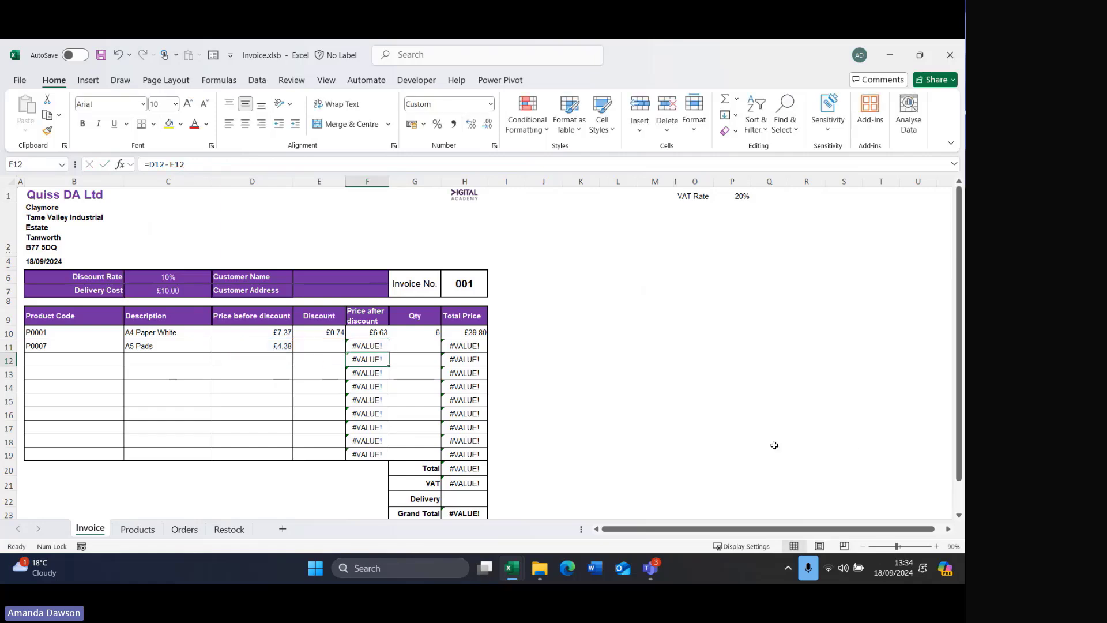
click(376, 334)
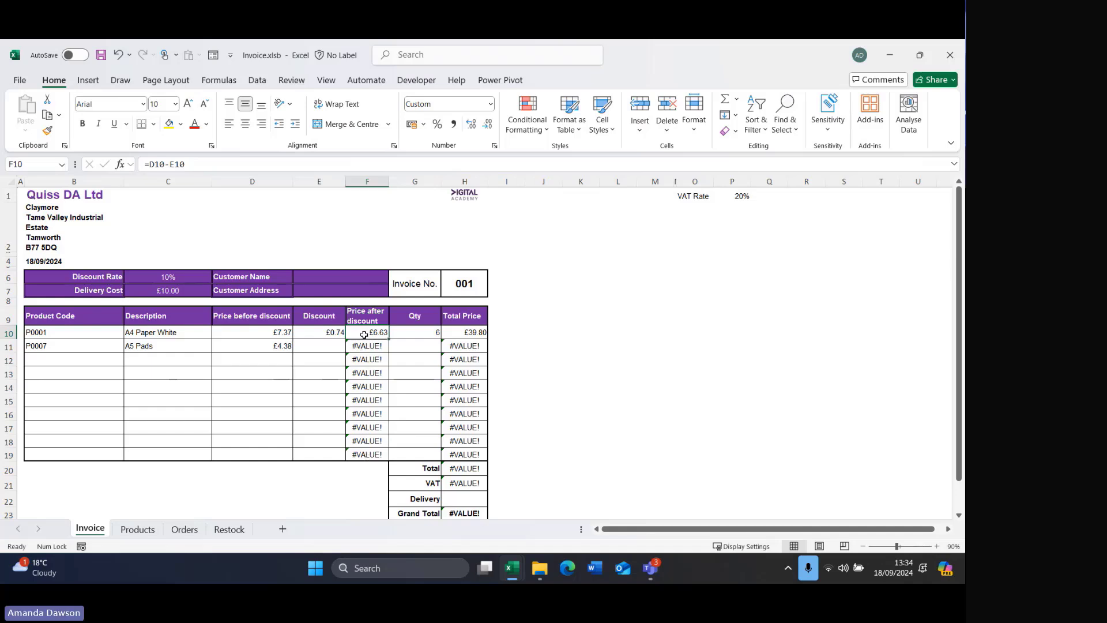
click(319, 344)
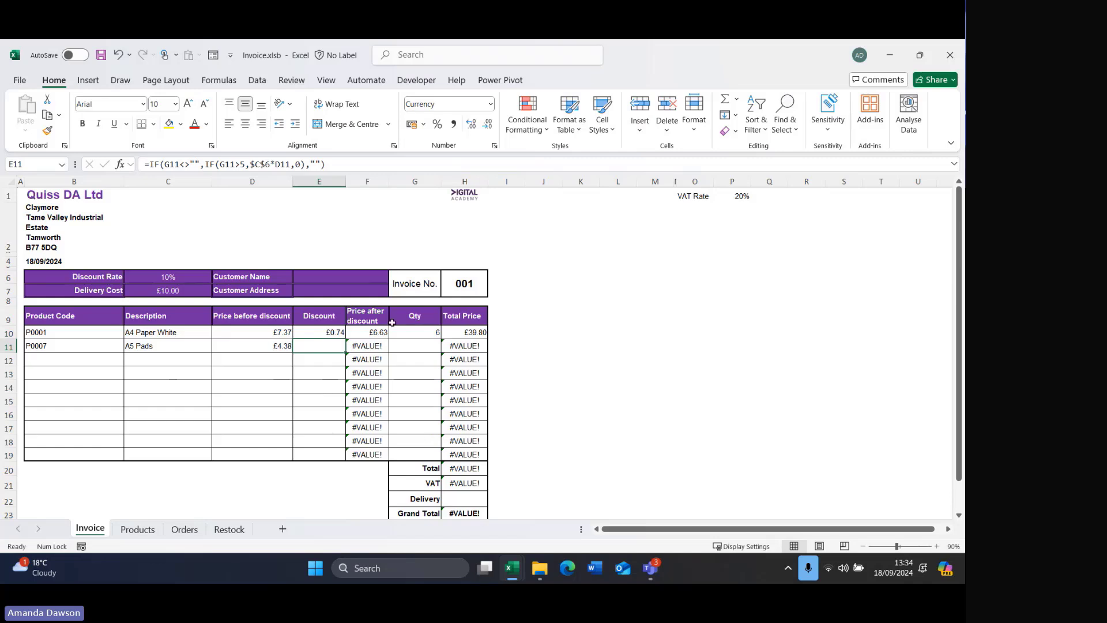
Wrap the Price after discount formula in F10 in an IF that leaves it blank without a product code: =IF(B10="","",D10-E10).
click(369, 330)
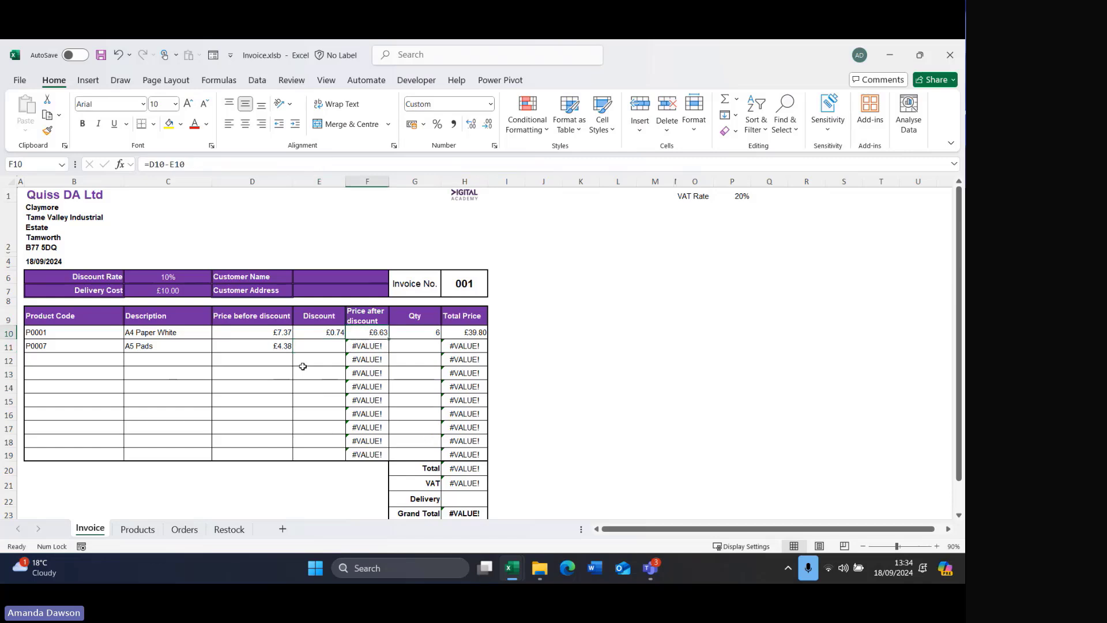
drag(148, 165, 191, 167)
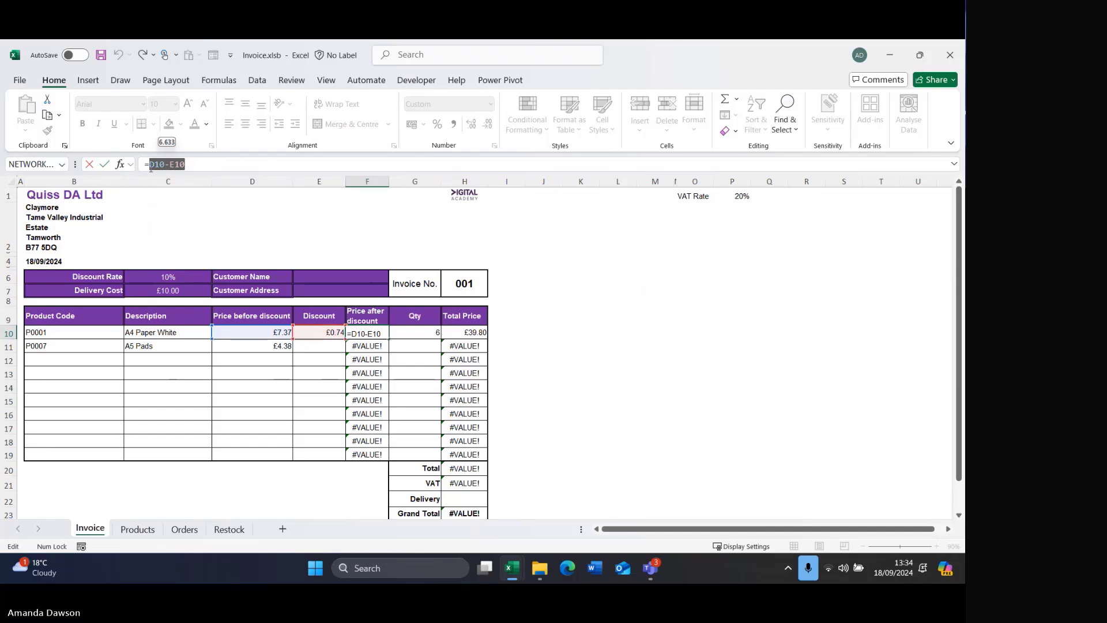
click(149, 164)
text(if)
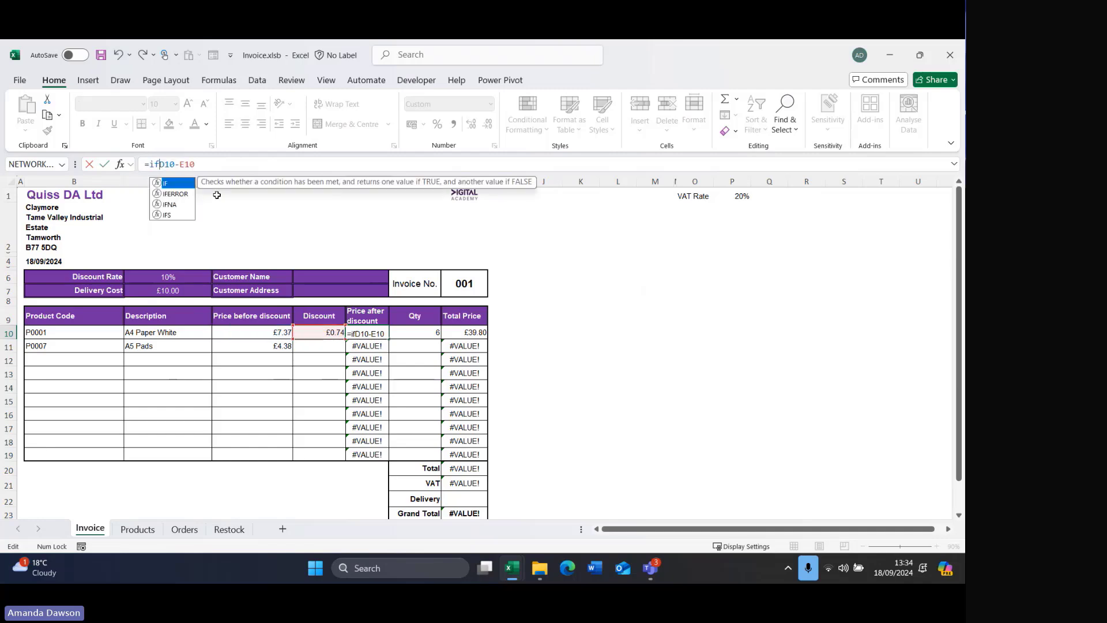
text(()
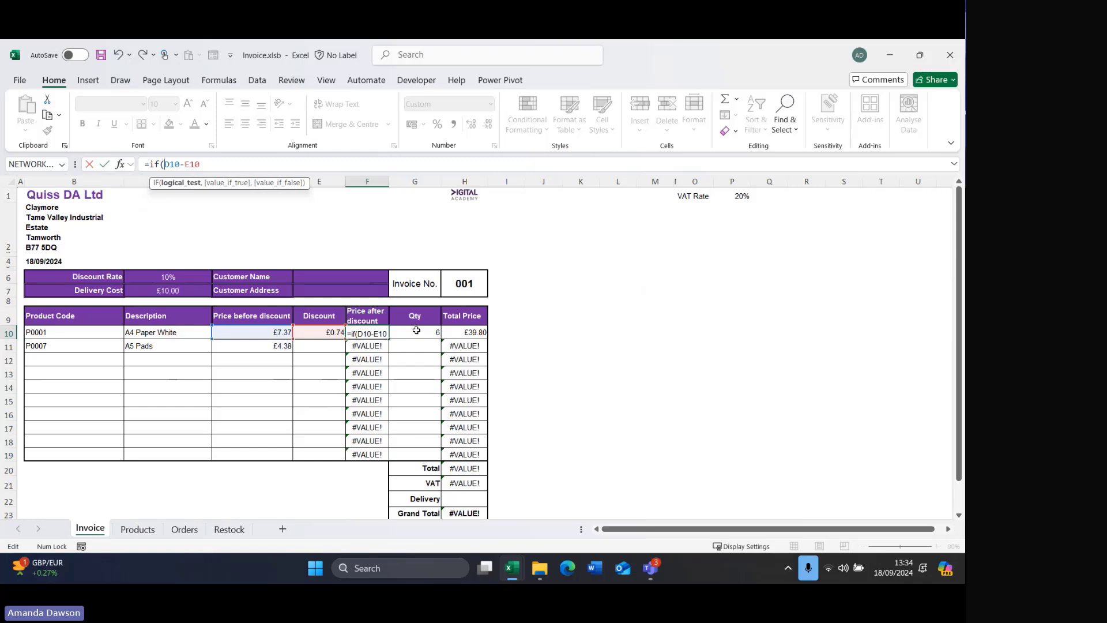
click(63, 333)
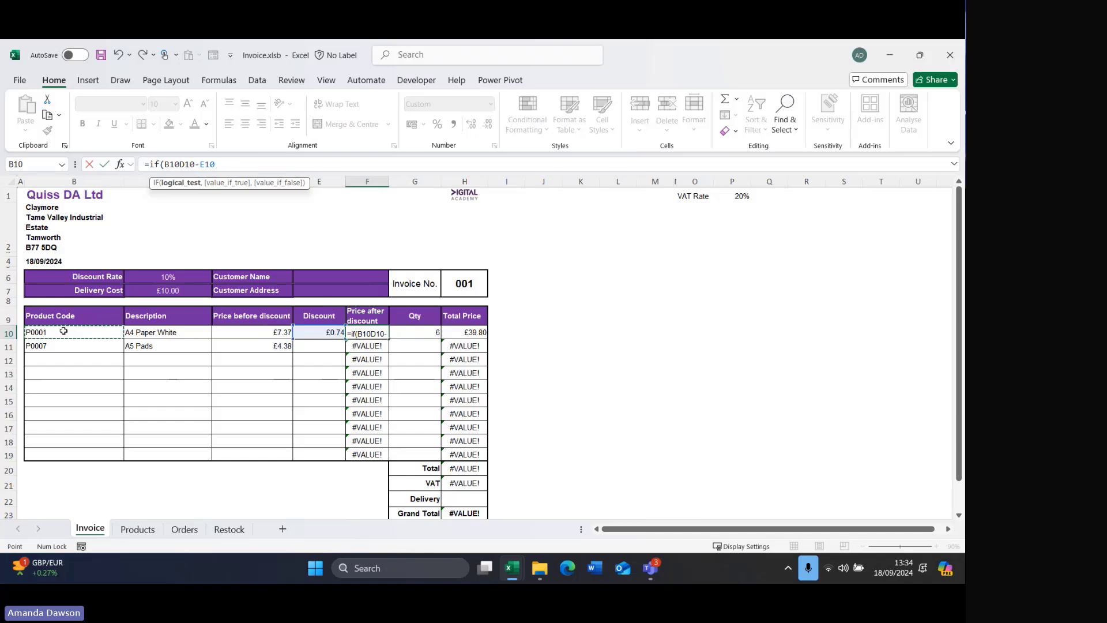
text(="")
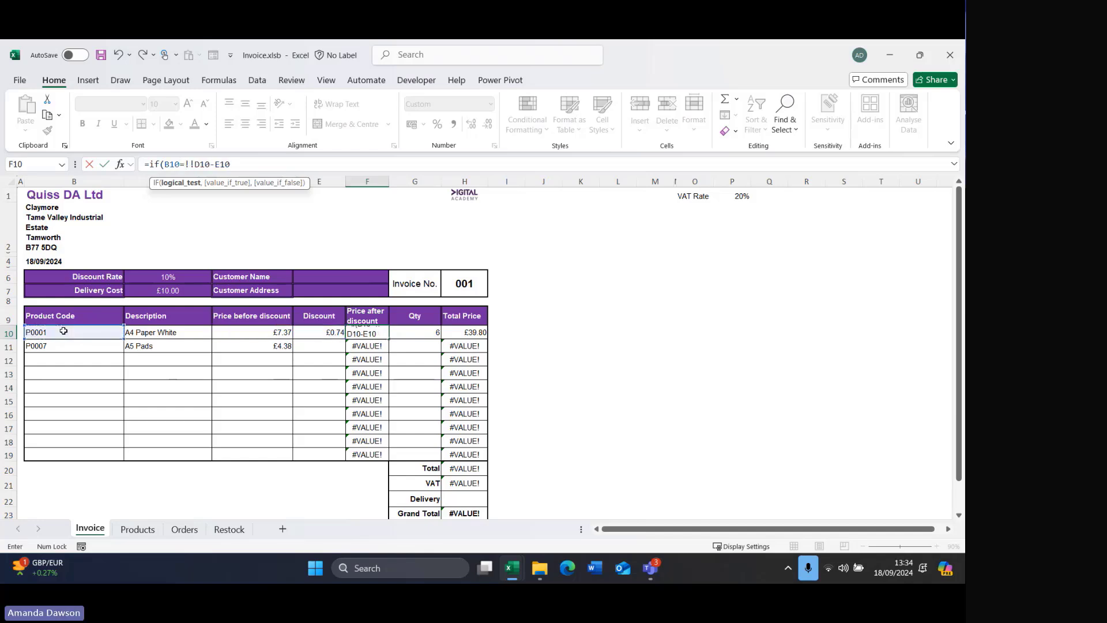
key(BackSpace)
key(BackSpace)
text("")
text(,)
text("")
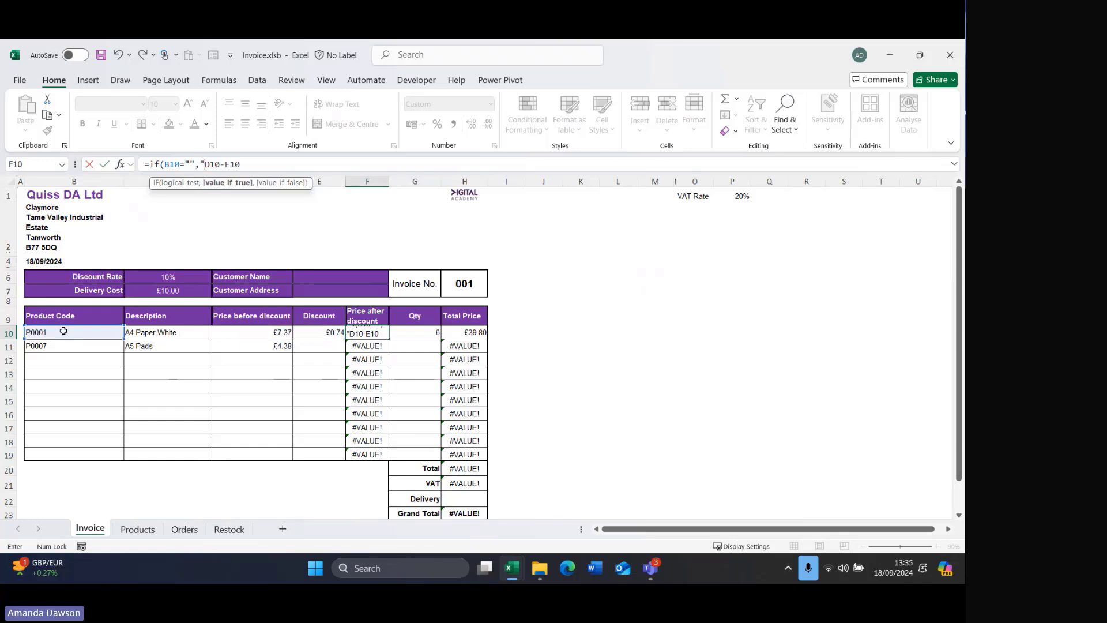
text(,)
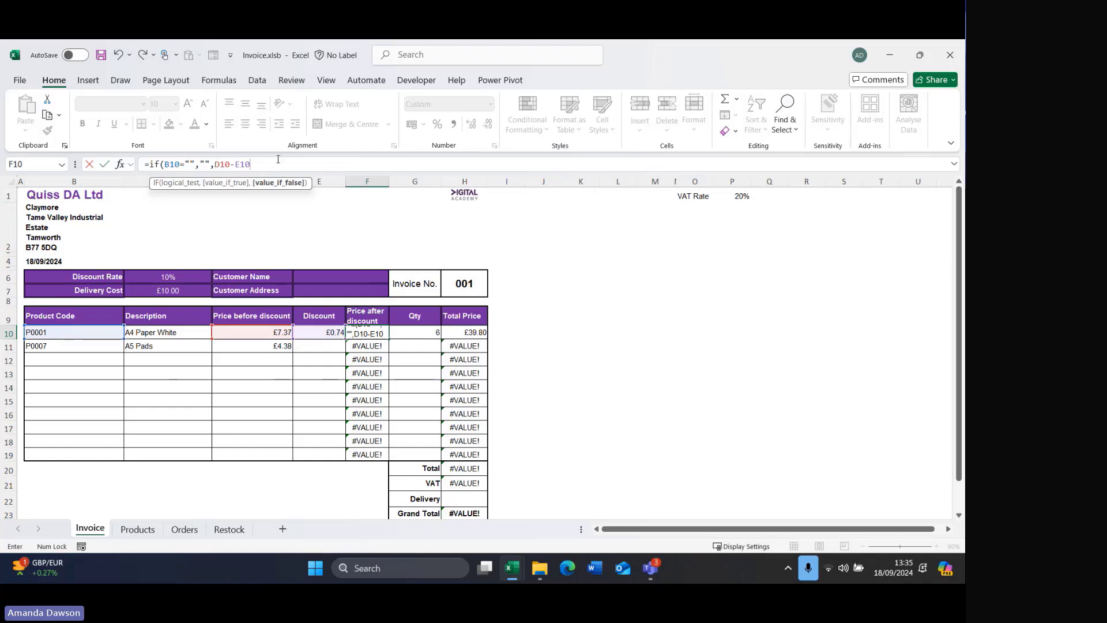
click(277, 160)
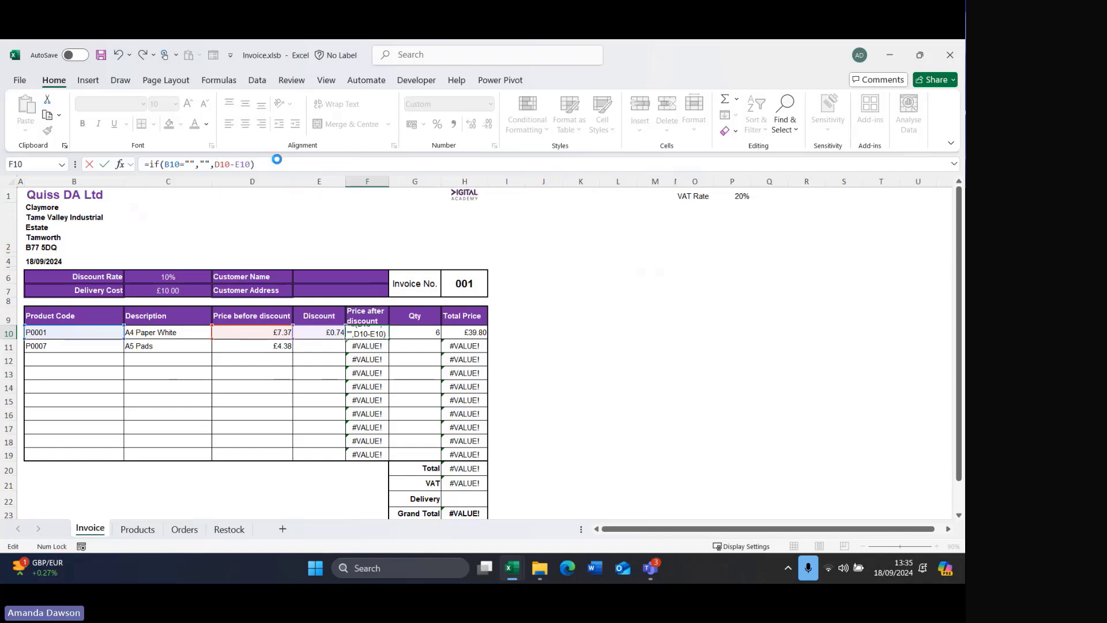
key(Return)
Copy the F10 Price after discount formula down to F19, filling without formatting.
click(384, 333)
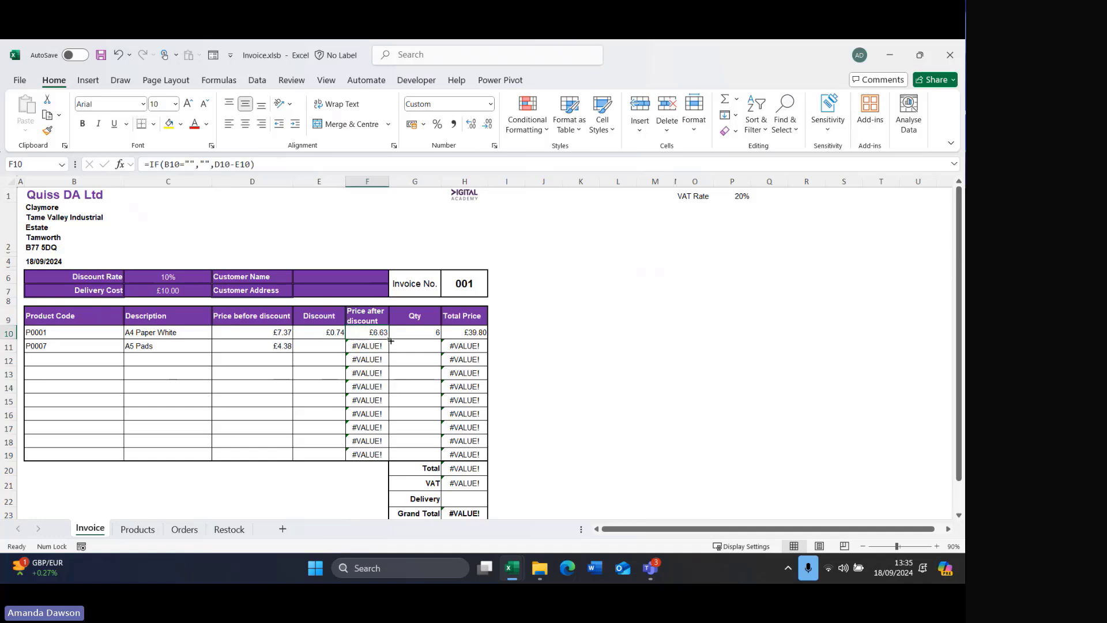
drag(388, 339, 391, 465)
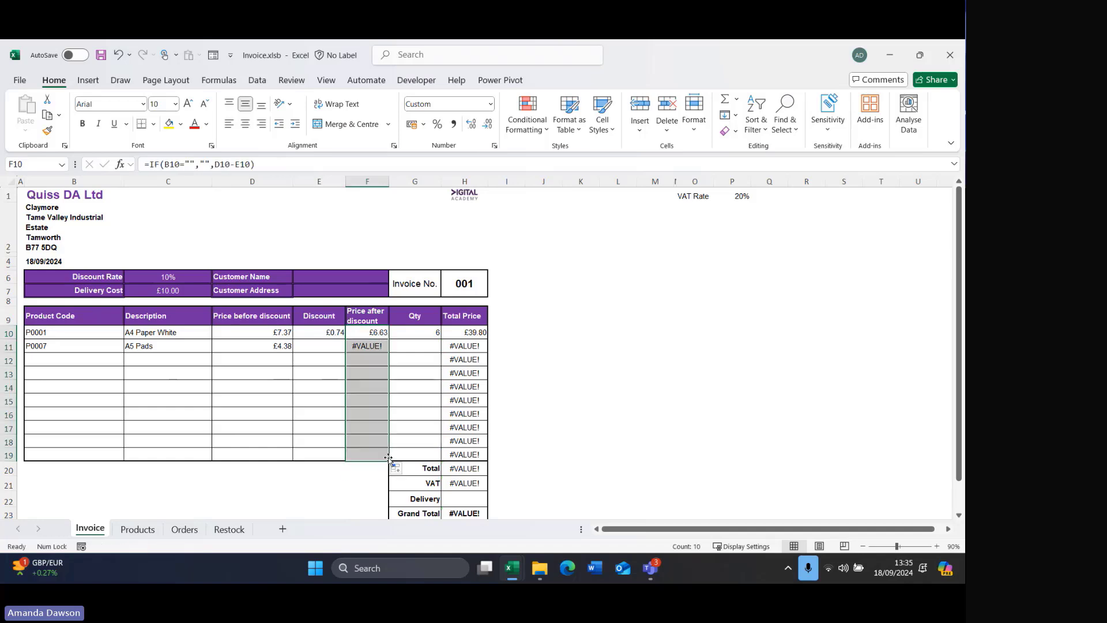
click(397, 468)
click(370, 512)
Check the copied formula in F11 and enter a quantity of 2 for A5 Pads in G11.
click(368, 346)
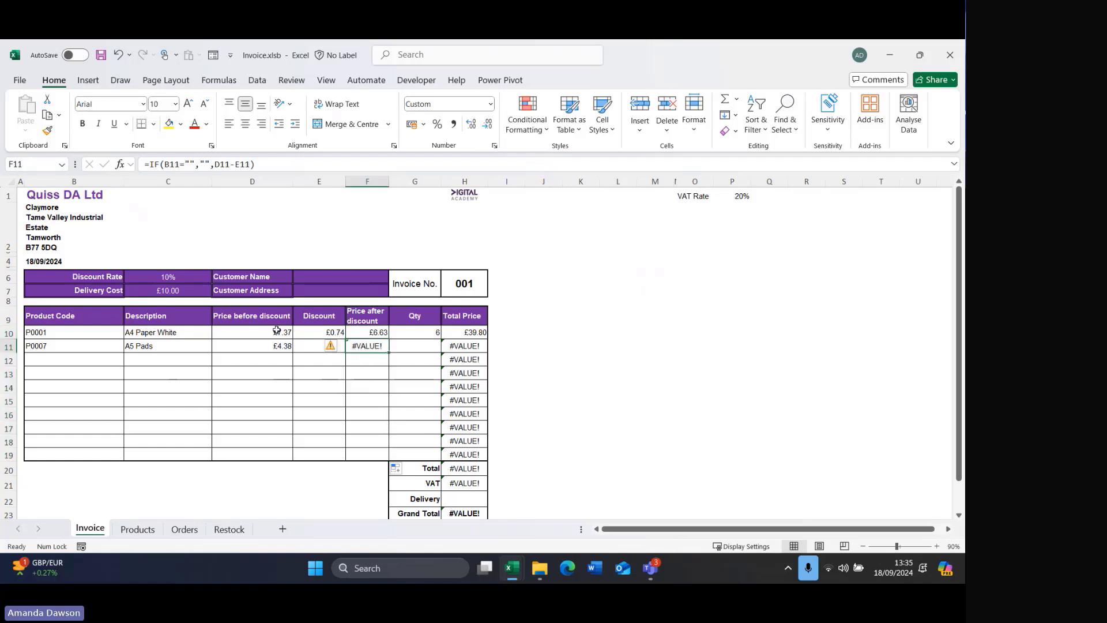
click(261, 163)
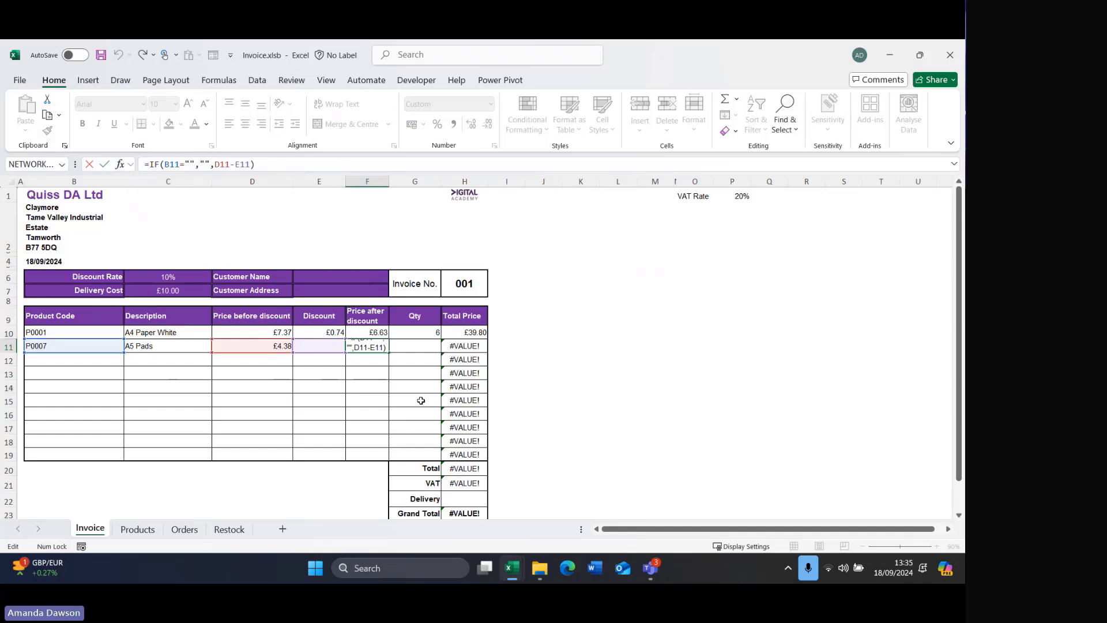
click(423, 347)
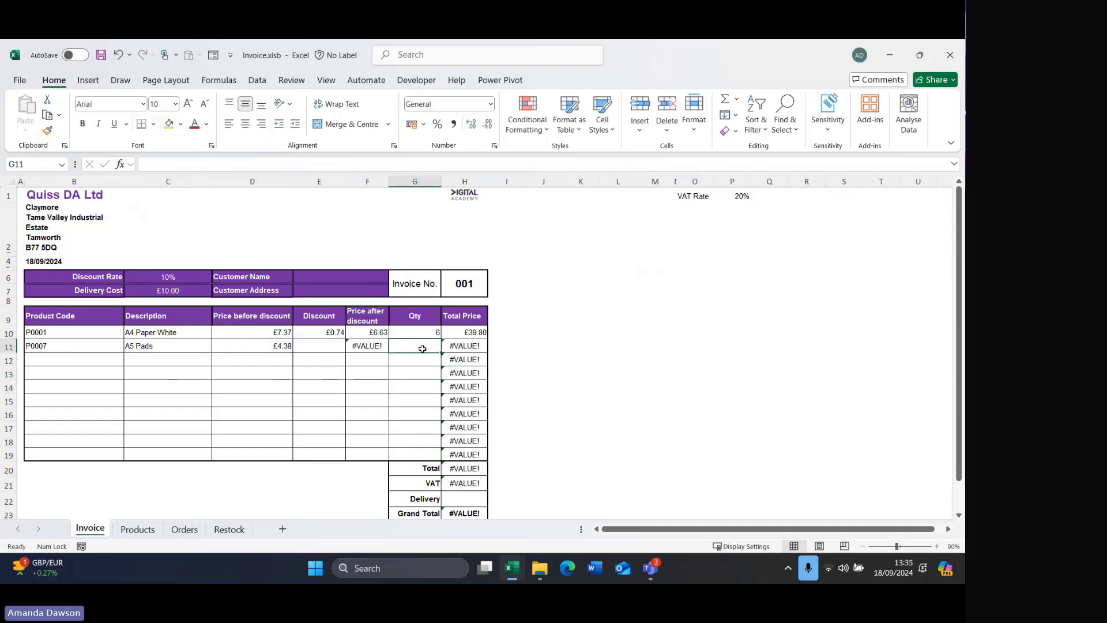
text(2)
key(Tab)
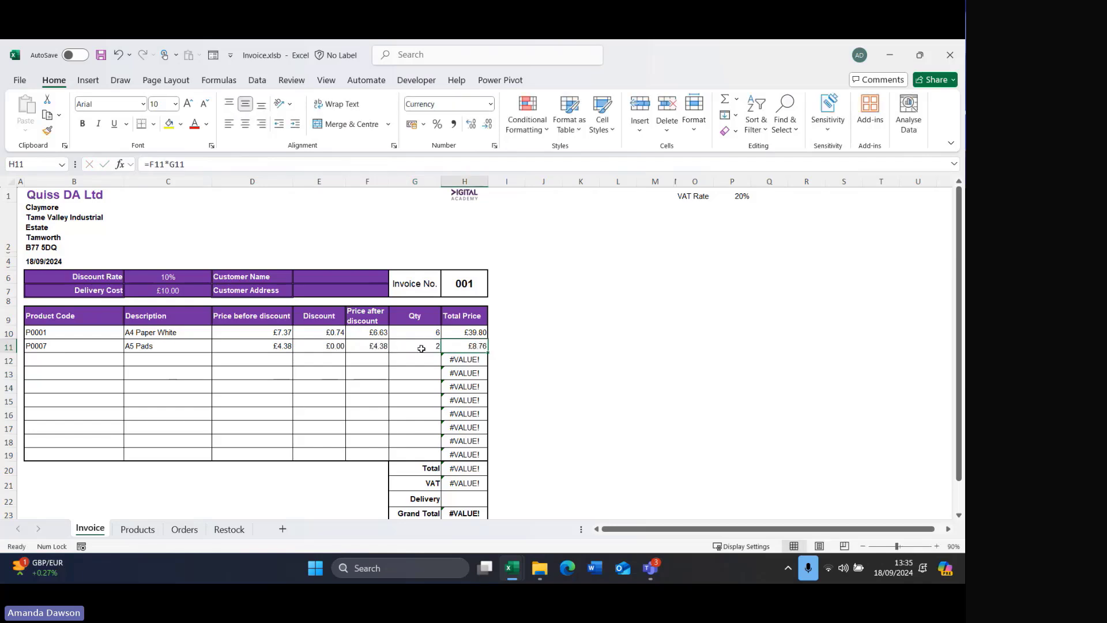
Wrap the Total Price formula in H10 in an IF that leaves it blank without a quantity: =IF(G10="","",F10*G10).
click(458, 334)
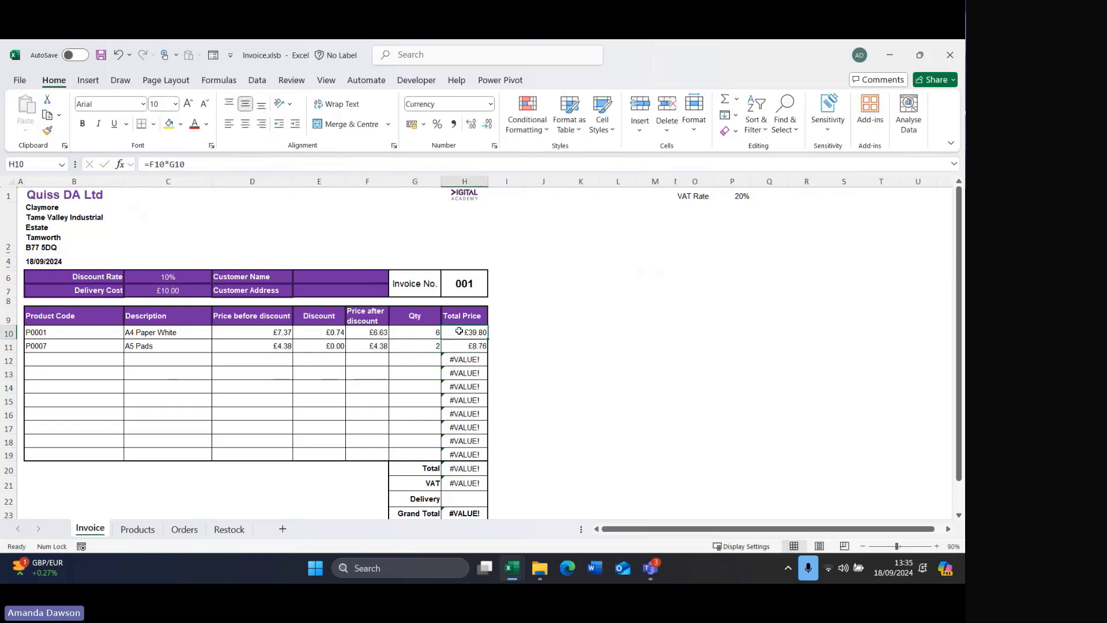
click(147, 163)
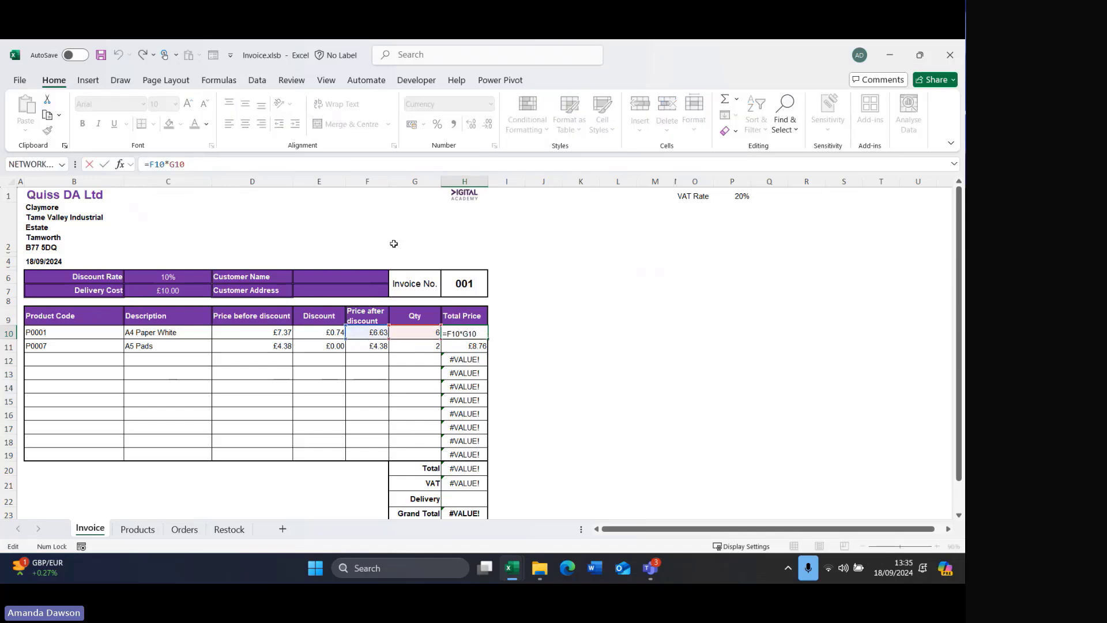
text(if()
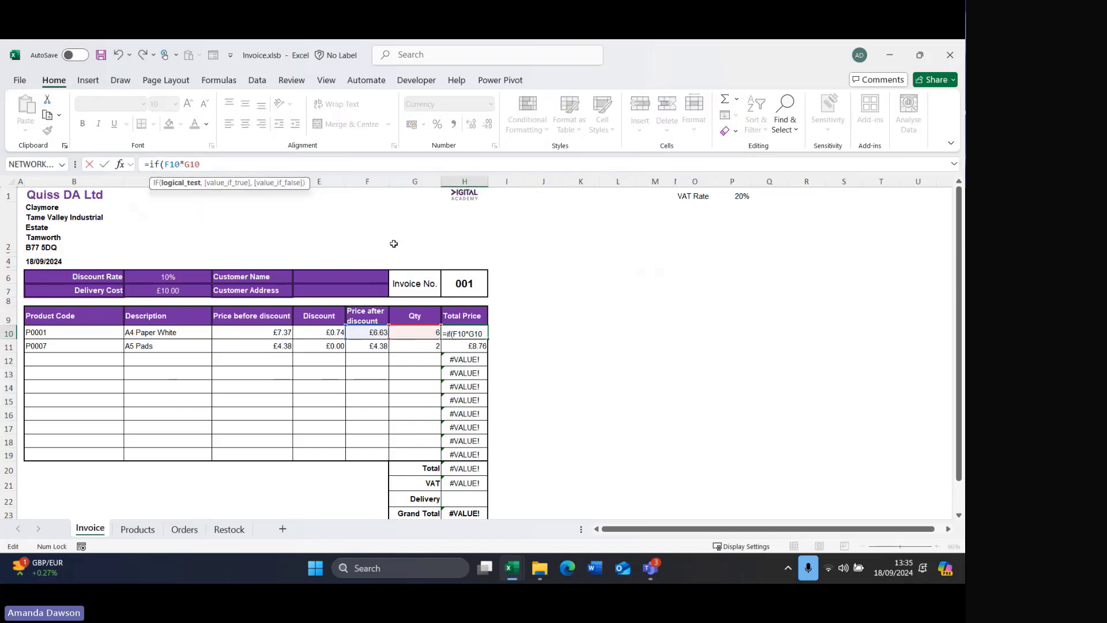
click(412, 333)
text(="")
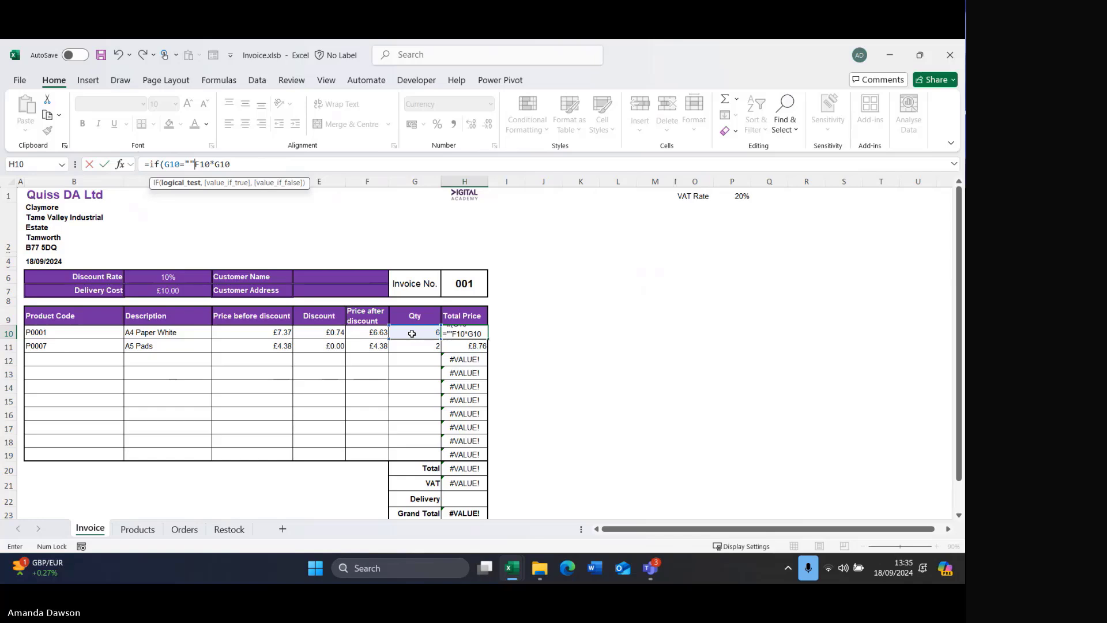
text(,"")
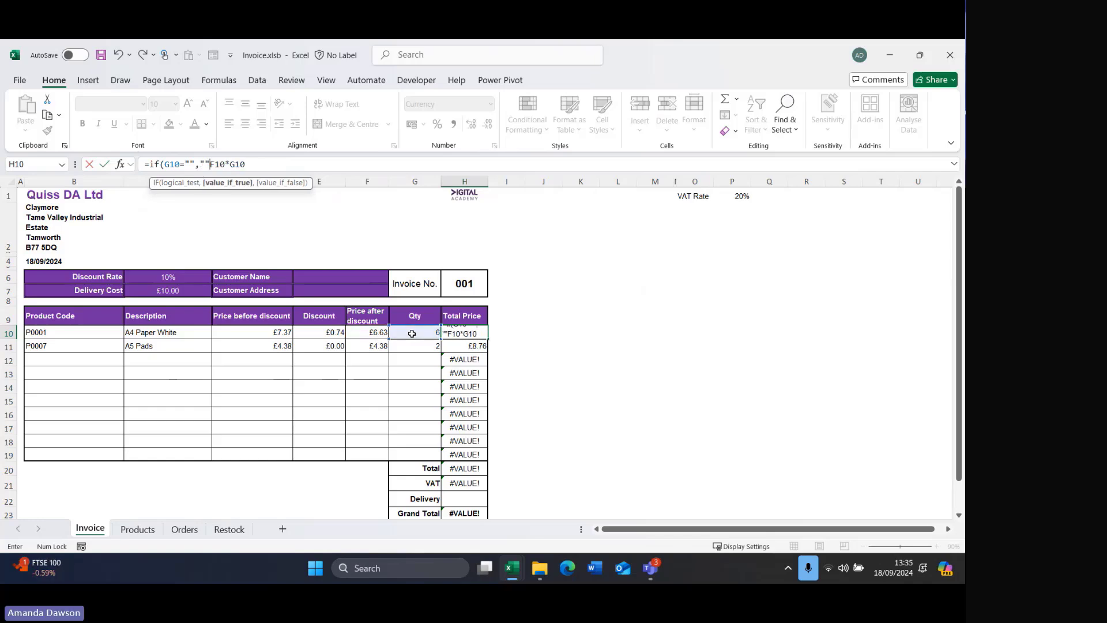
text(,)
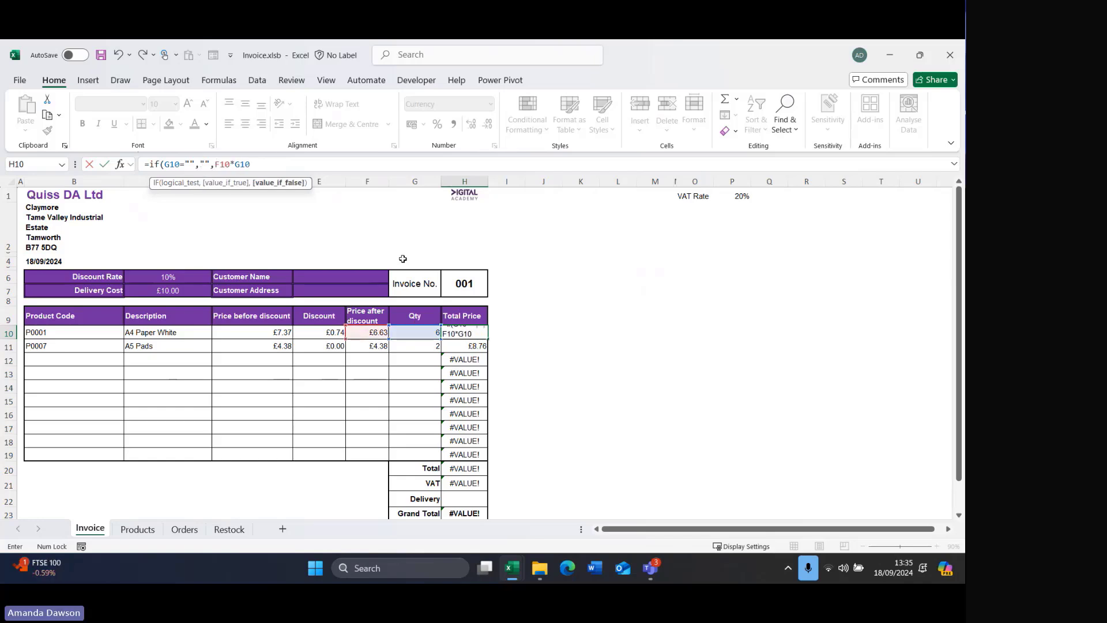
text())
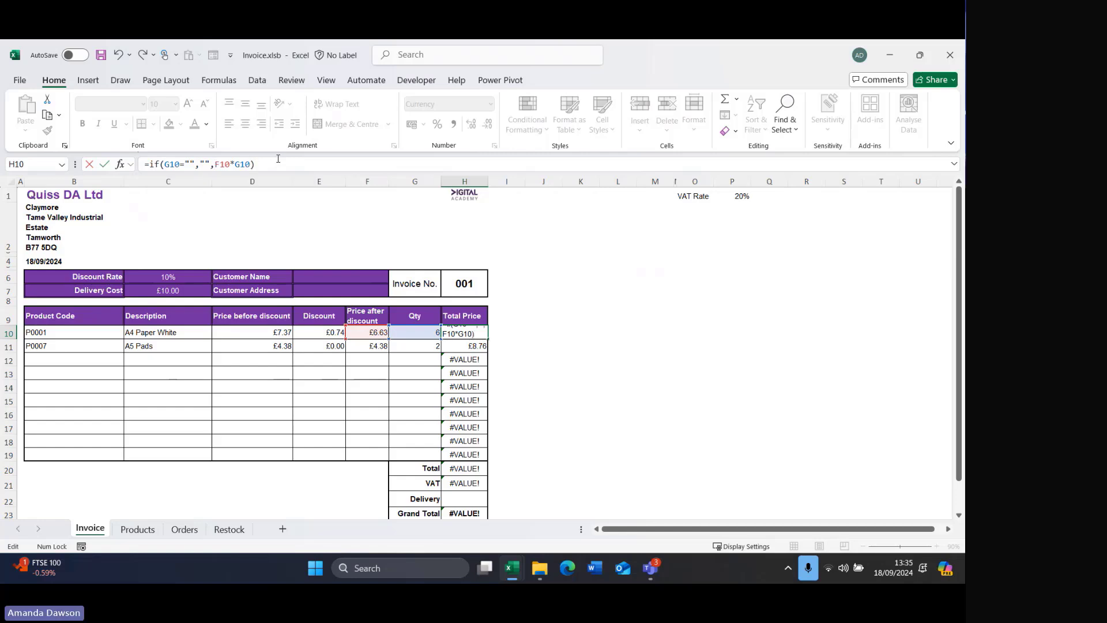
key(Return)
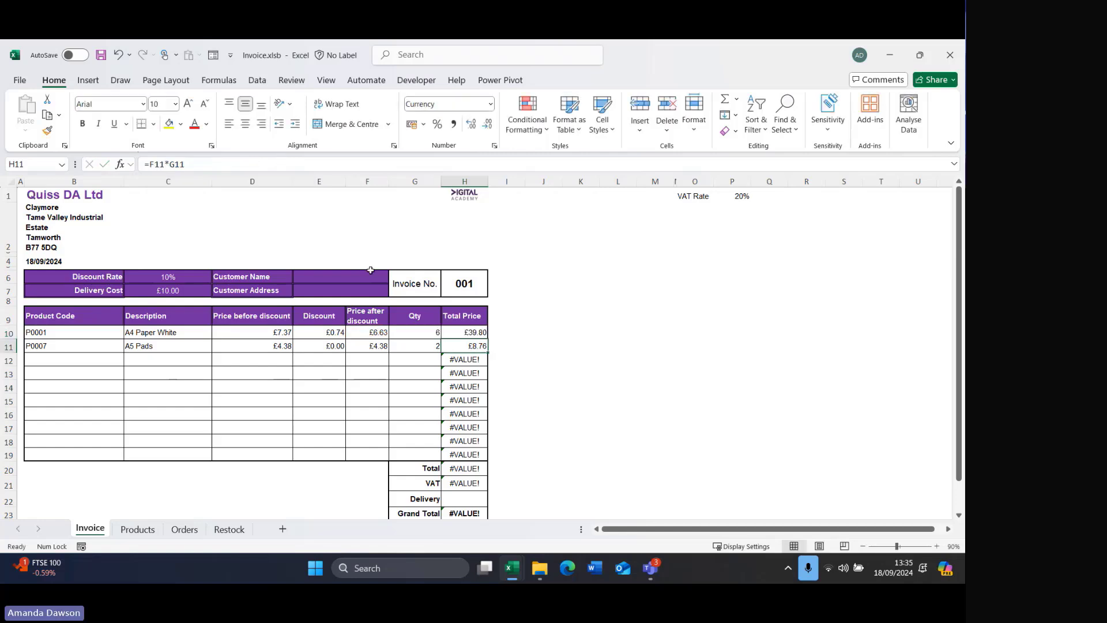
Copy the H10 Total Price formula down to H19, filling without formatting.
click(478, 333)
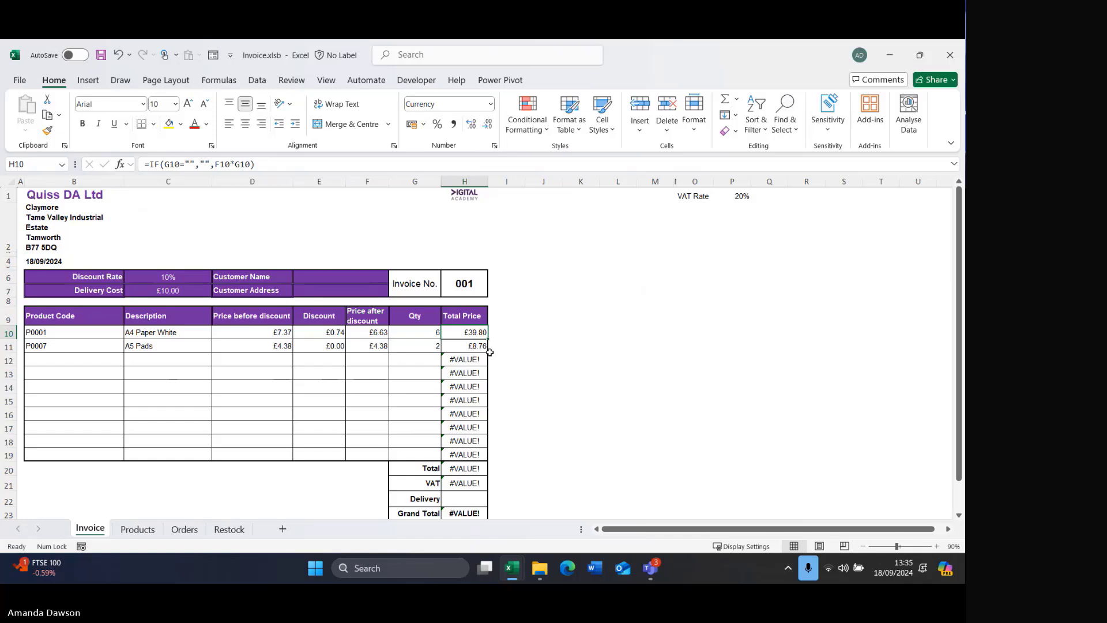
drag(485, 338, 487, 460)
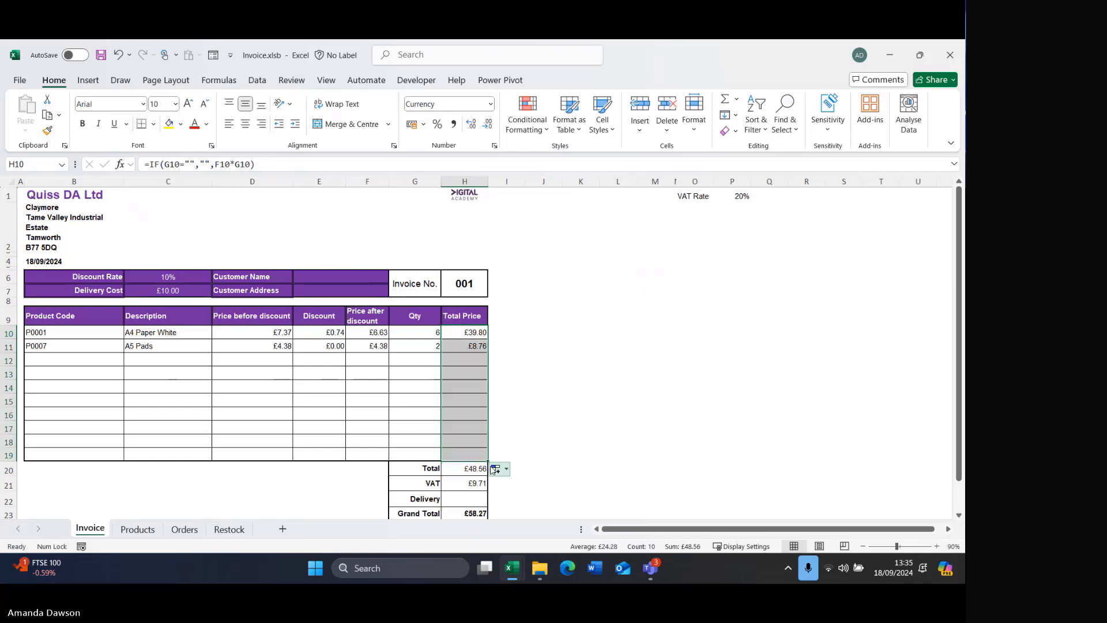
click(498, 472)
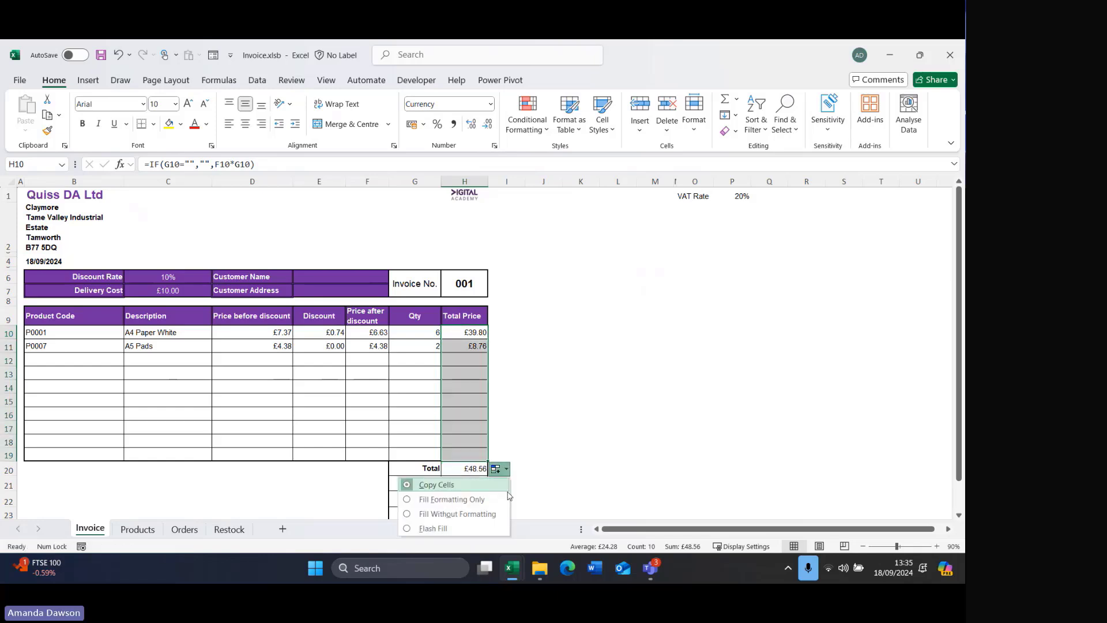
click(479, 513)
click(543, 302)
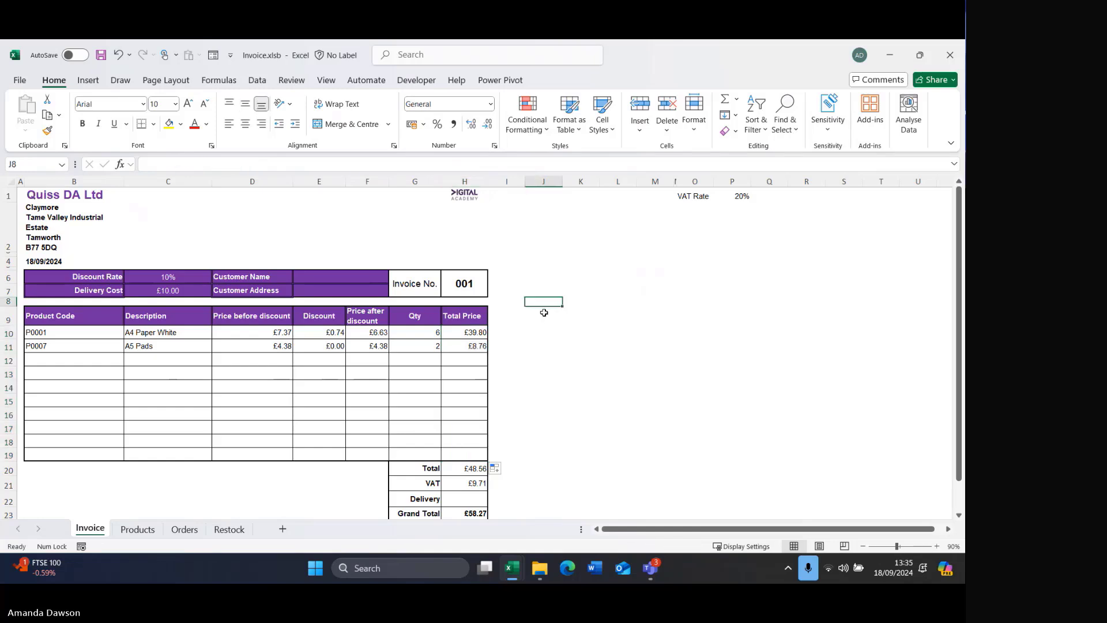
click(101, 363)
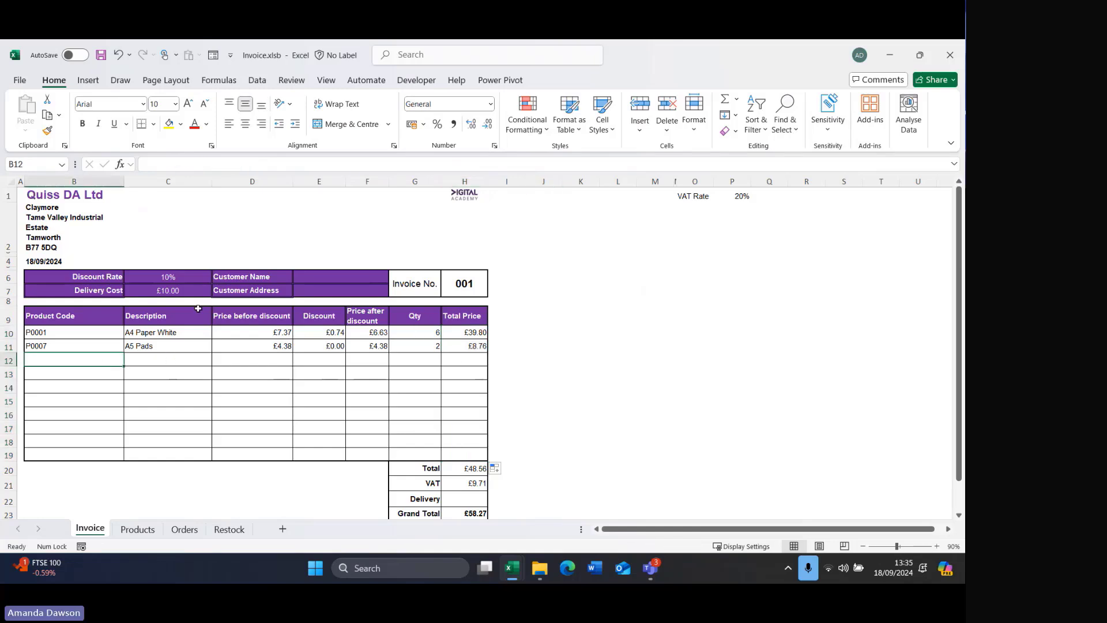
click(81, 348)
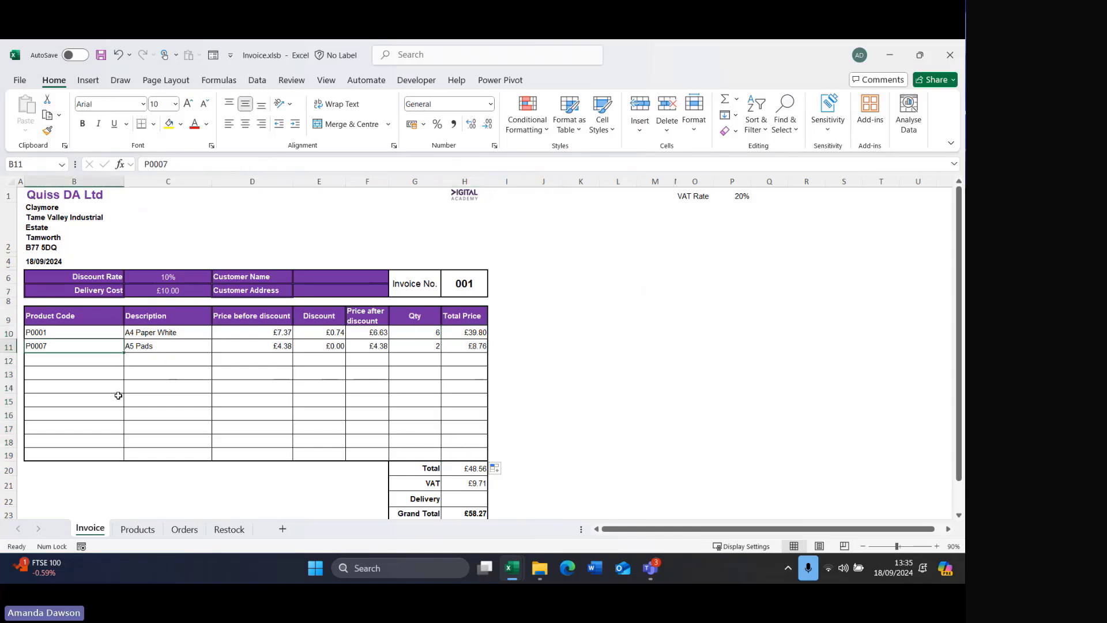
click(431, 346)
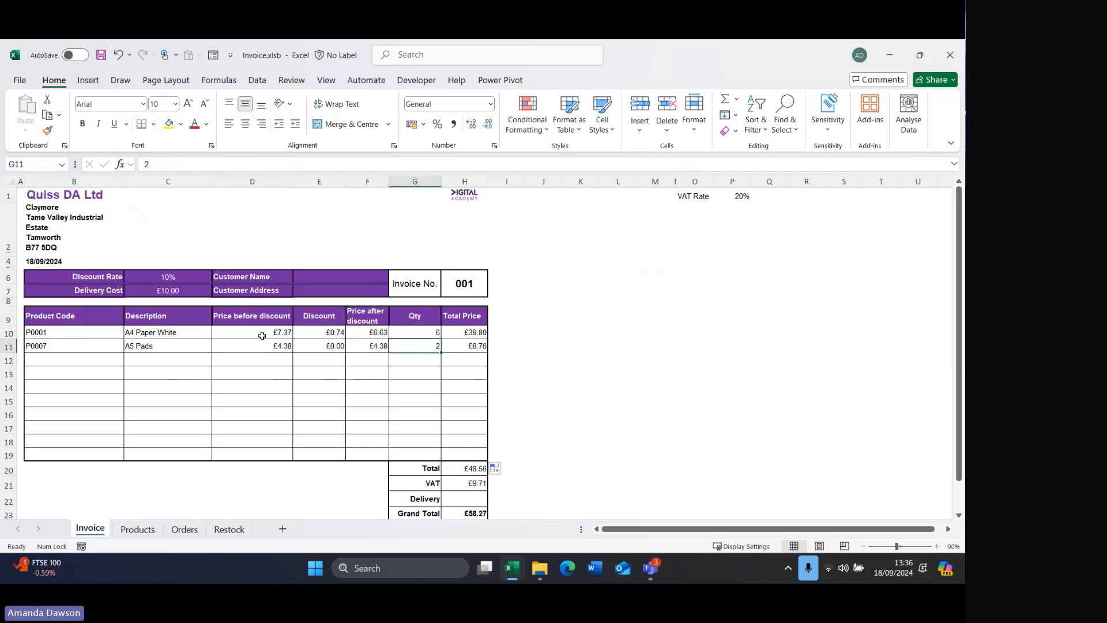
click(50, 358)
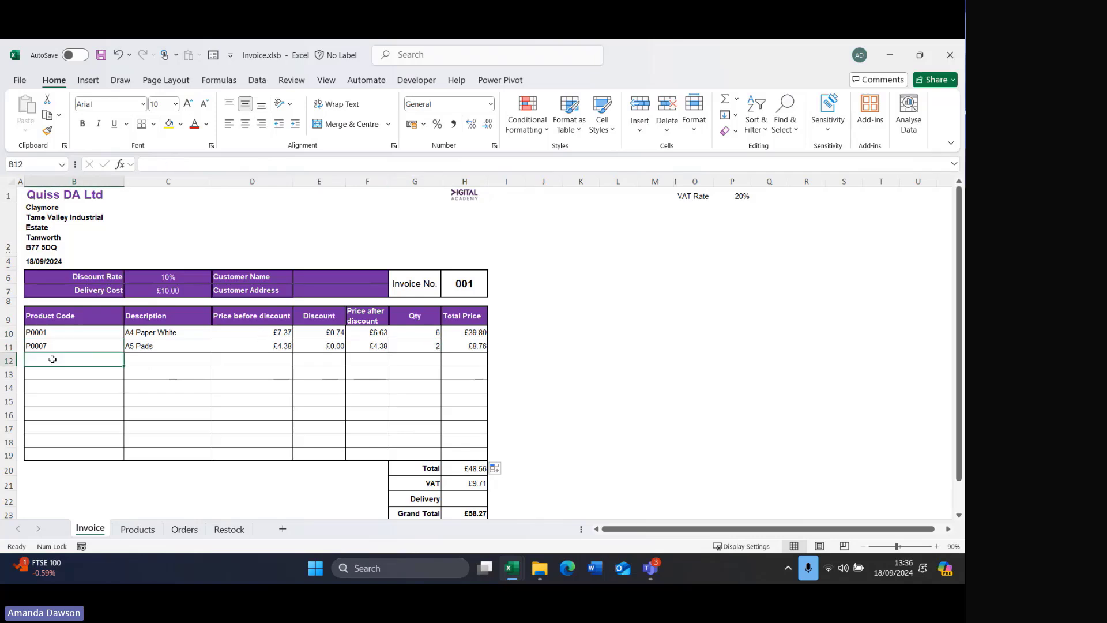
Switch to the Products sheet and review the Stock Level values in F4:F22.
click(419, 359)
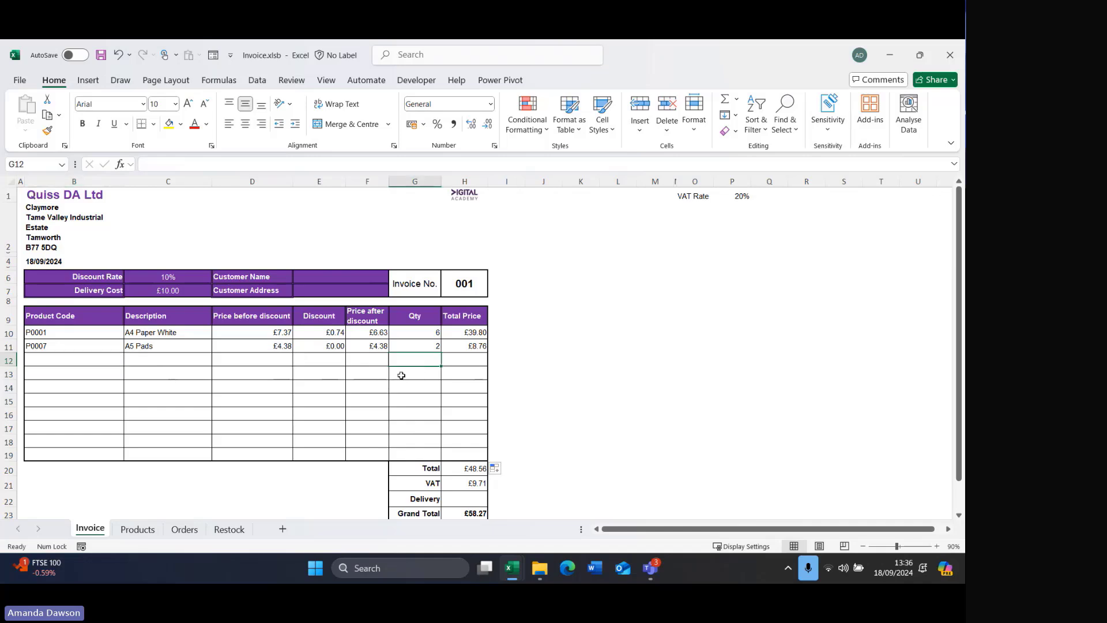
click(82, 356)
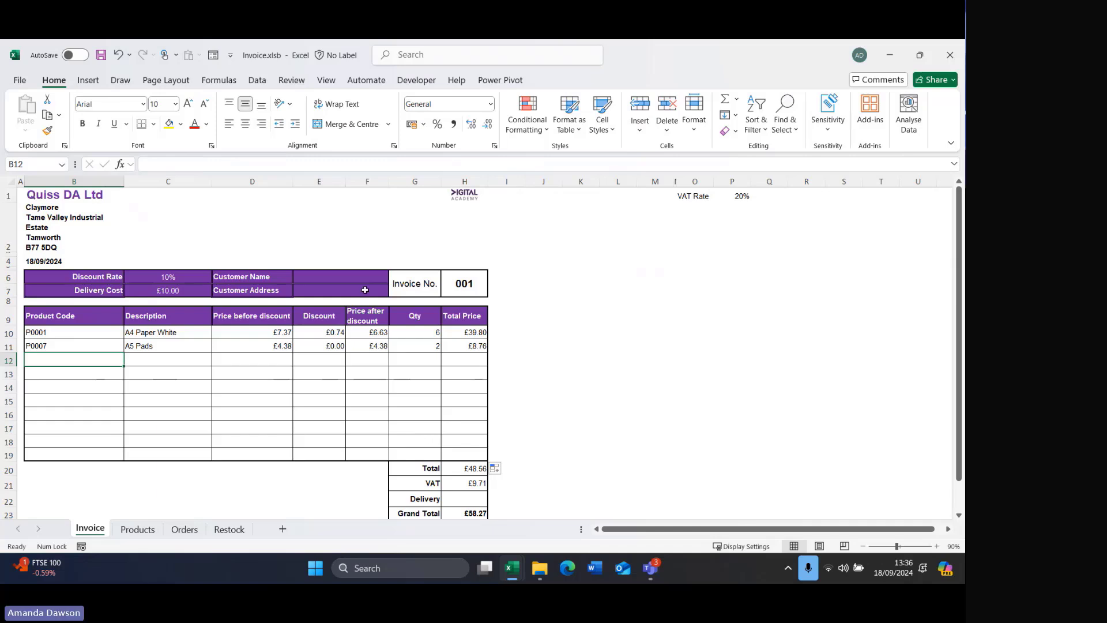
click(136, 530)
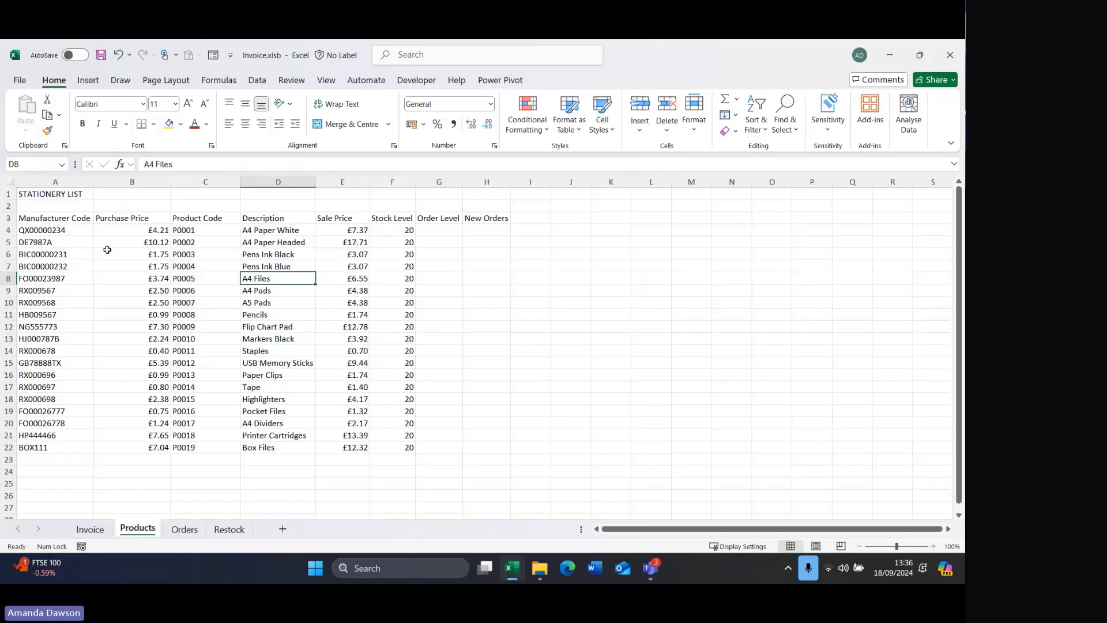
click(397, 228)
drag(398, 228, 398, 449)
click(486, 375)
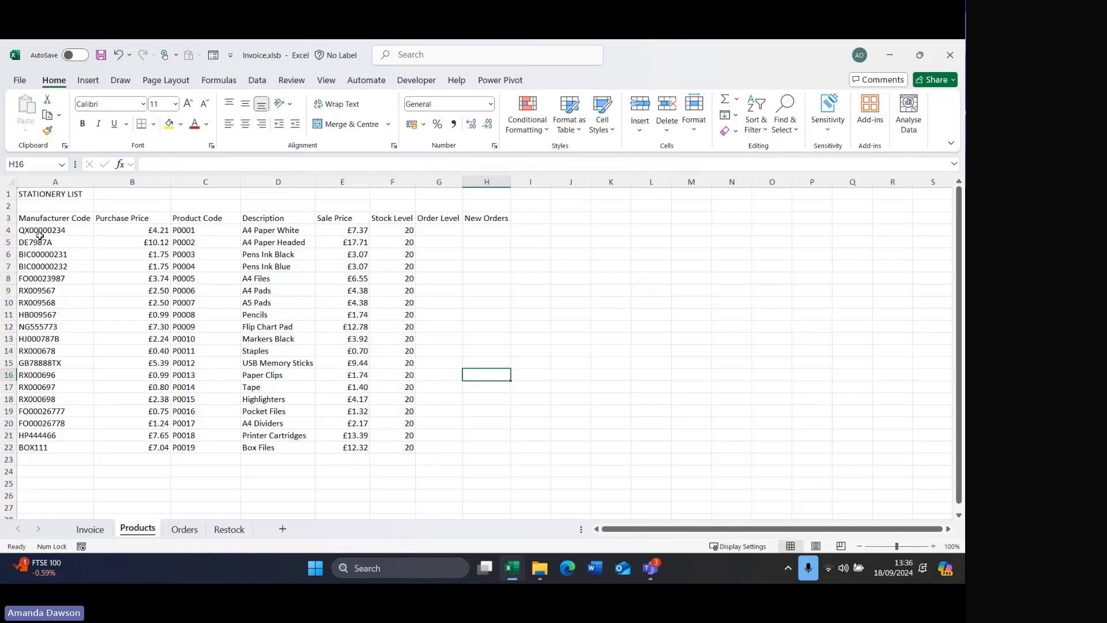
Start a new formula-based conditional formatting rule for the product rows A4:F22.
drag(38, 233, 397, 443)
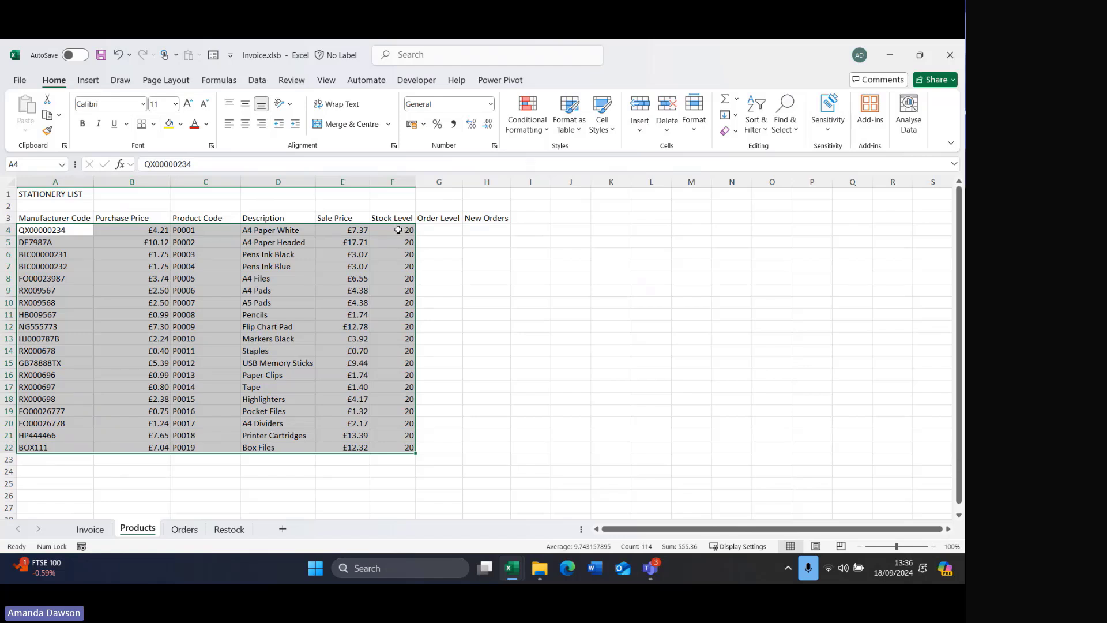
mouse_move(438, 450)
click(531, 128)
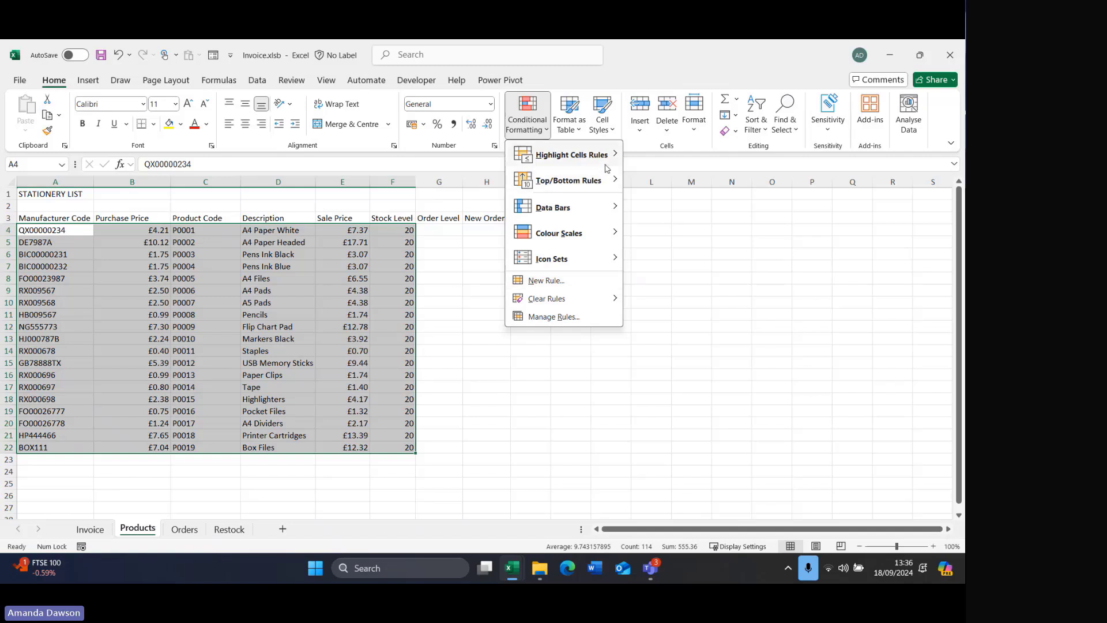
mouse_move(603, 165)
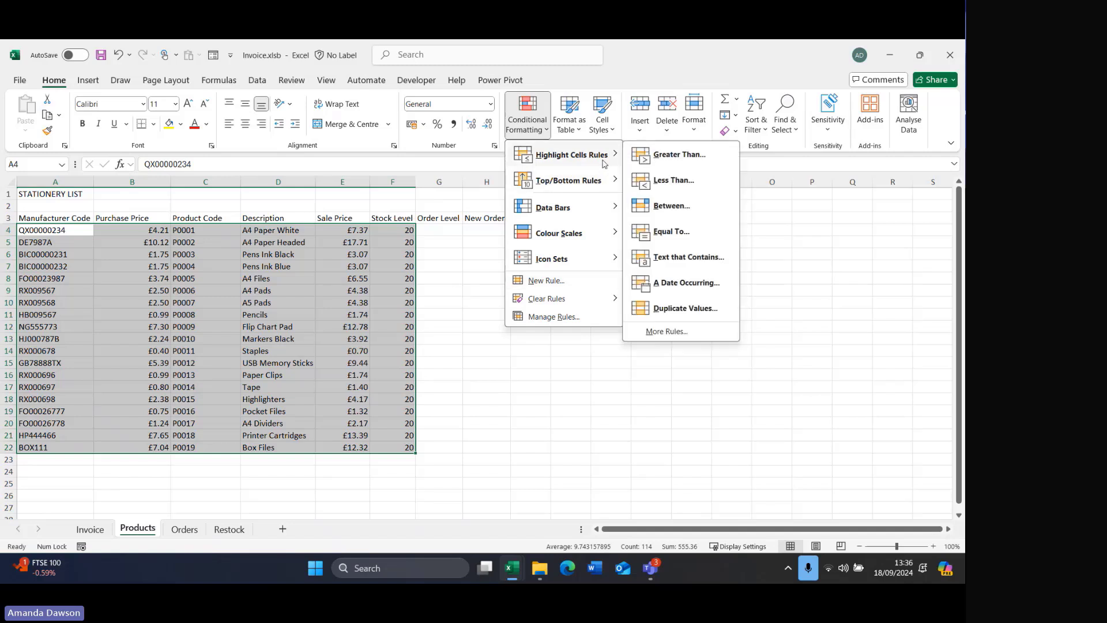
click(539, 280)
click(464, 178)
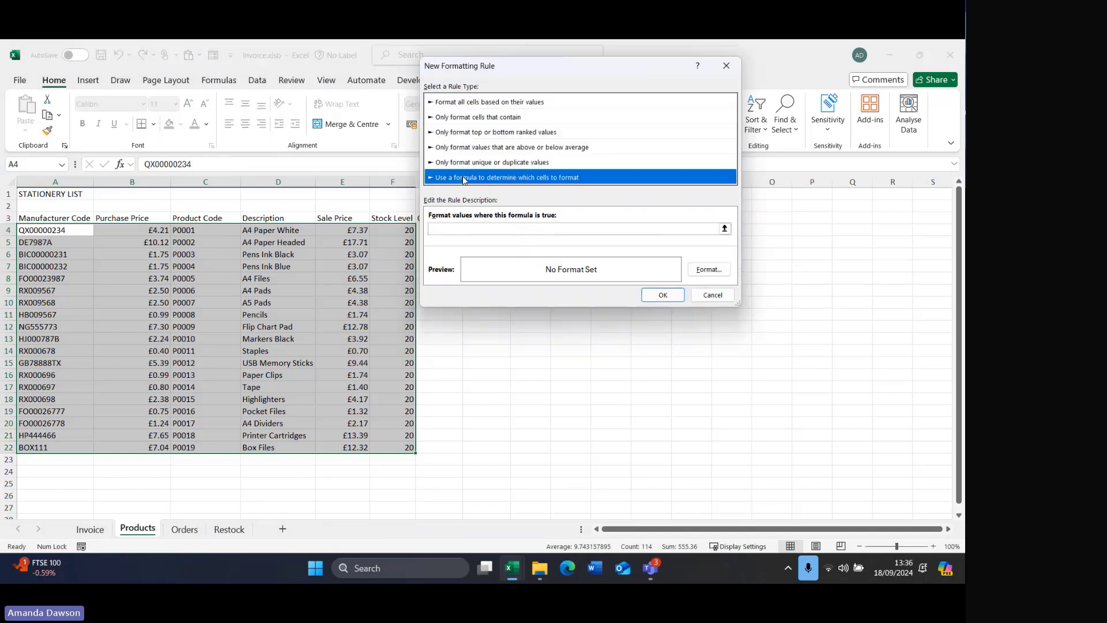
Enter the rule formula =$F4<=10, with the Stock Level column locked and the row relative.
click(454, 226)
click(444, 231)
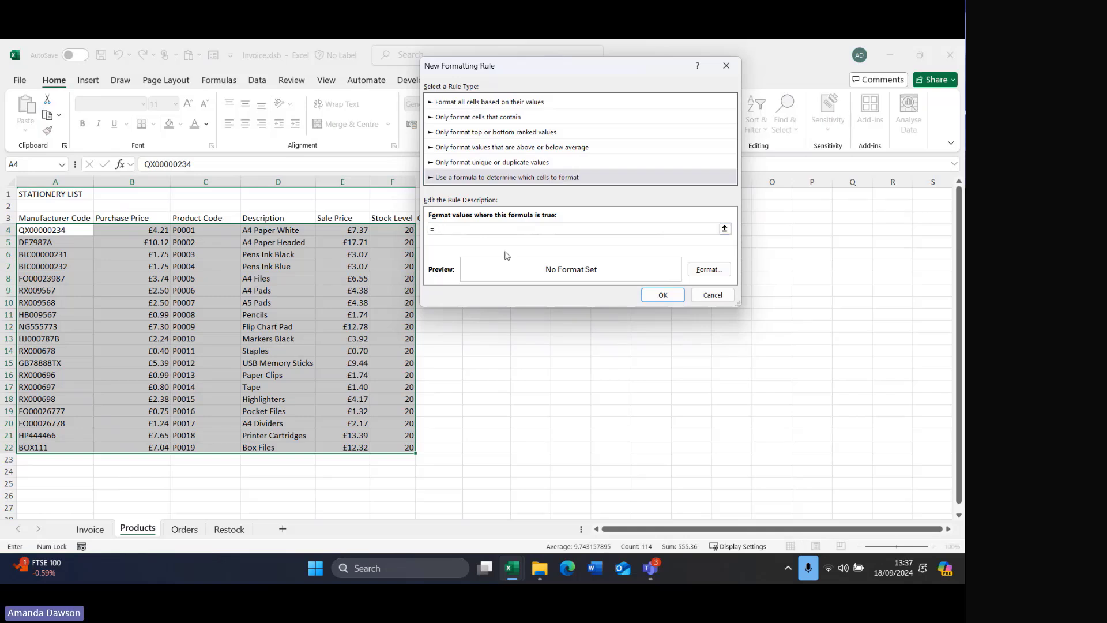
click(400, 230)
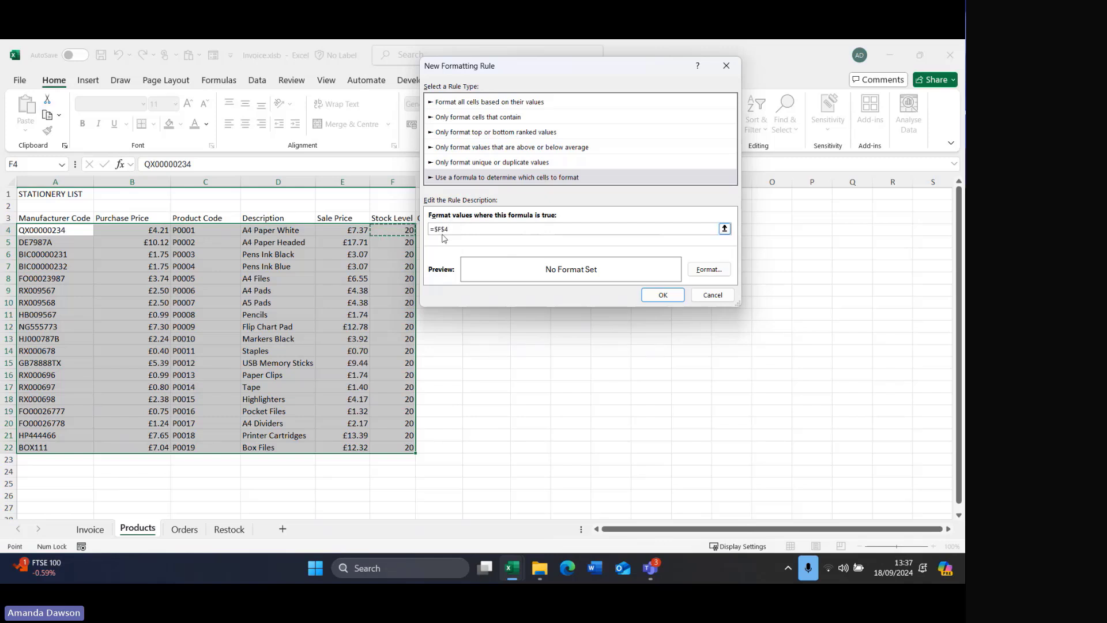
click(460, 230)
key(BackSpace)
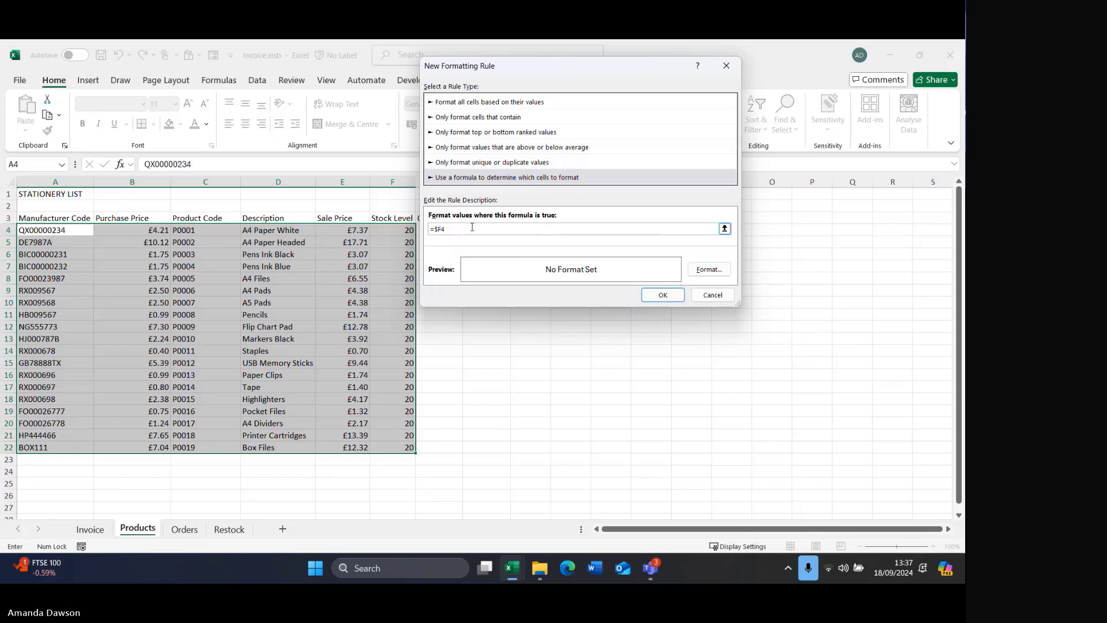
click(471, 228)
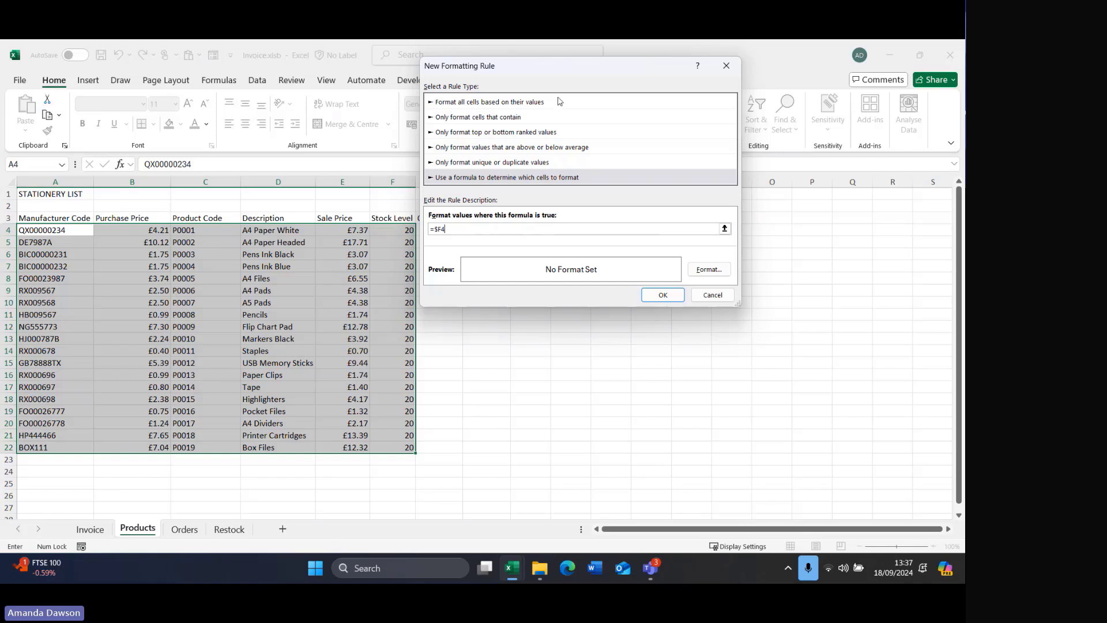
drag(604, 70, 693, 70)
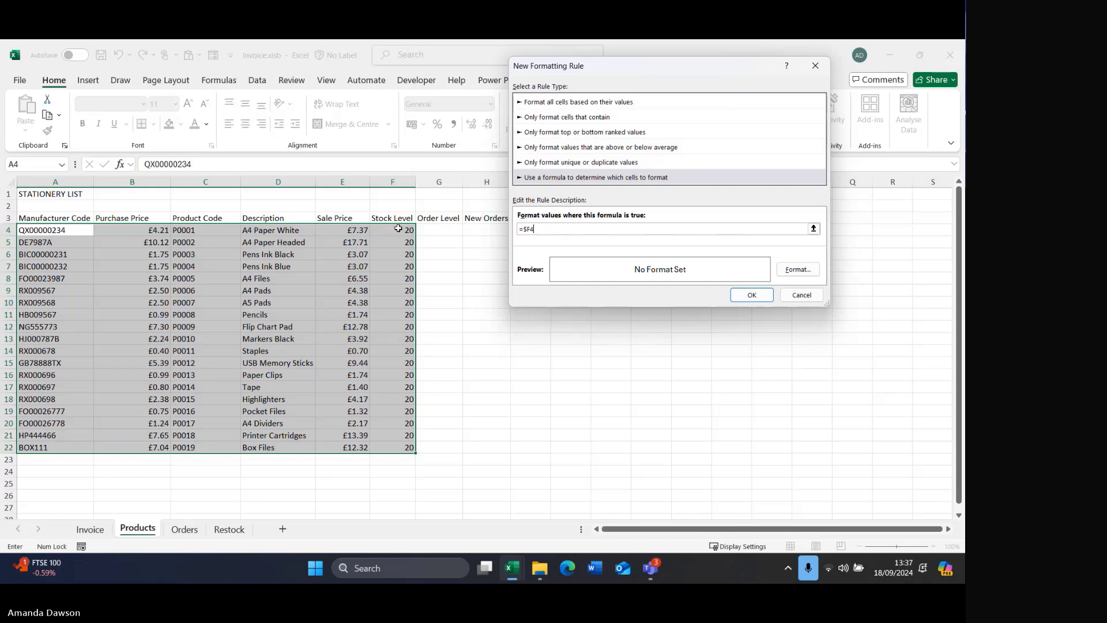
text(=)
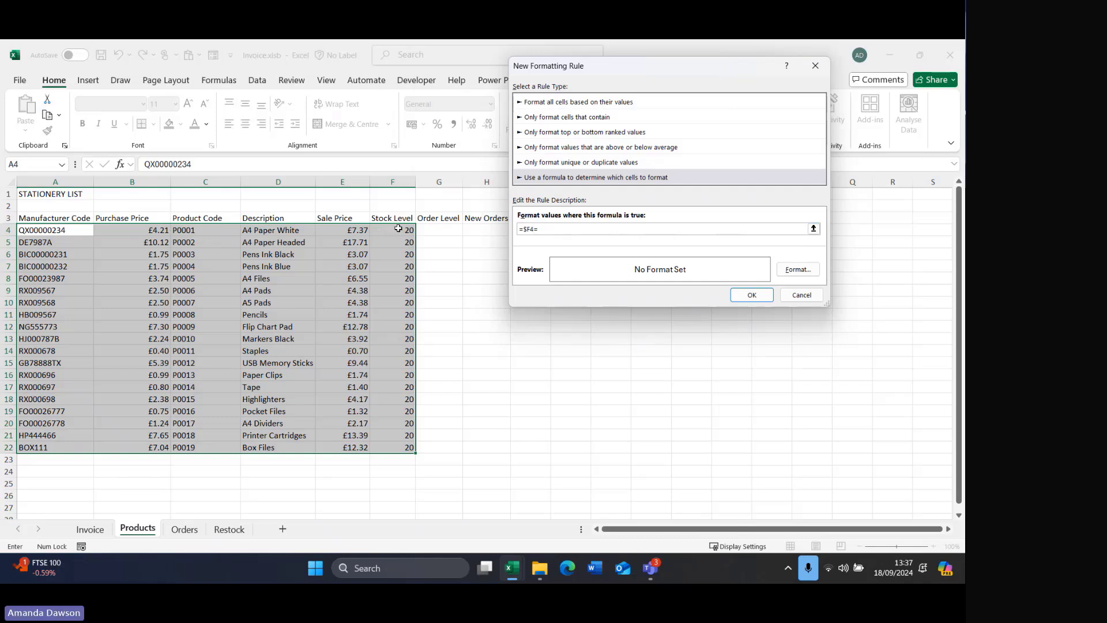
text(10)
click(539, 229)
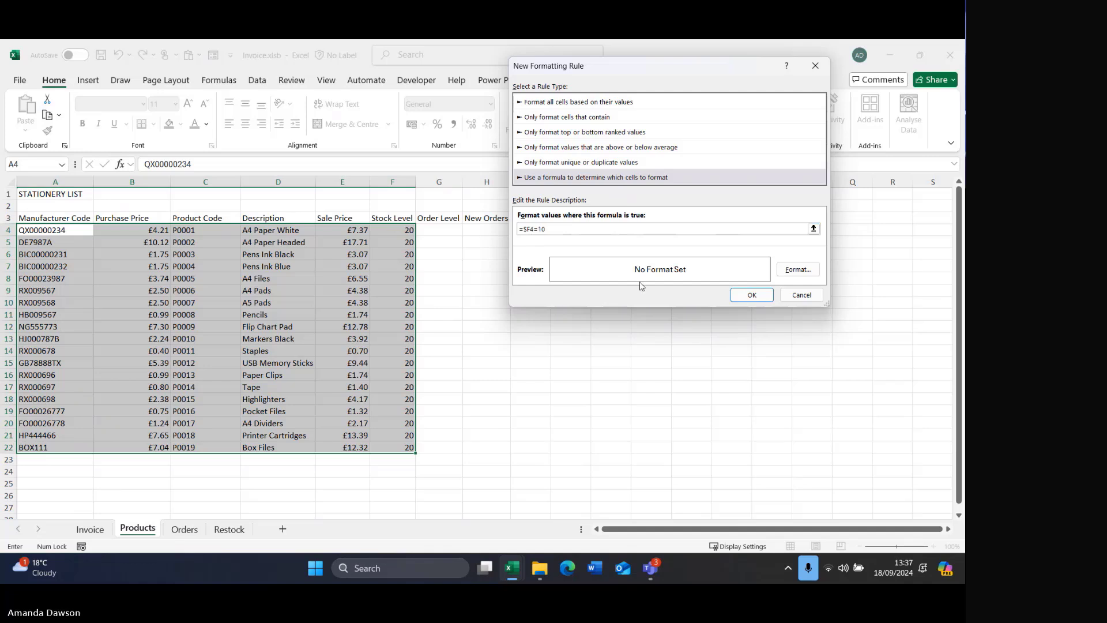
key(BackSpace)
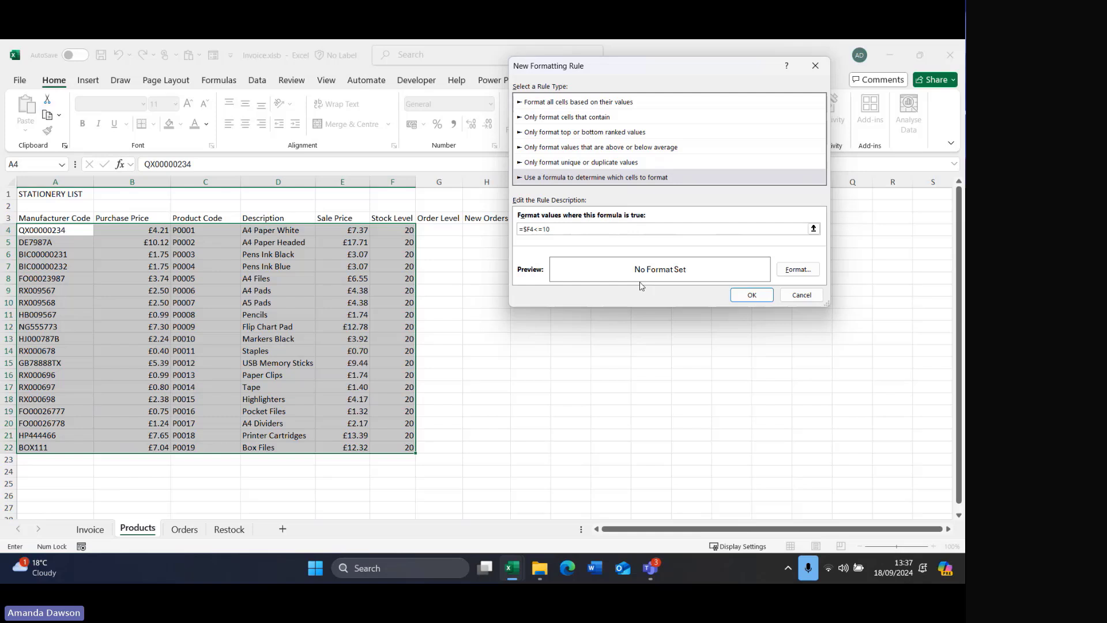
Give the rule an orange background fill and apply it to the product rows.
click(795, 270)
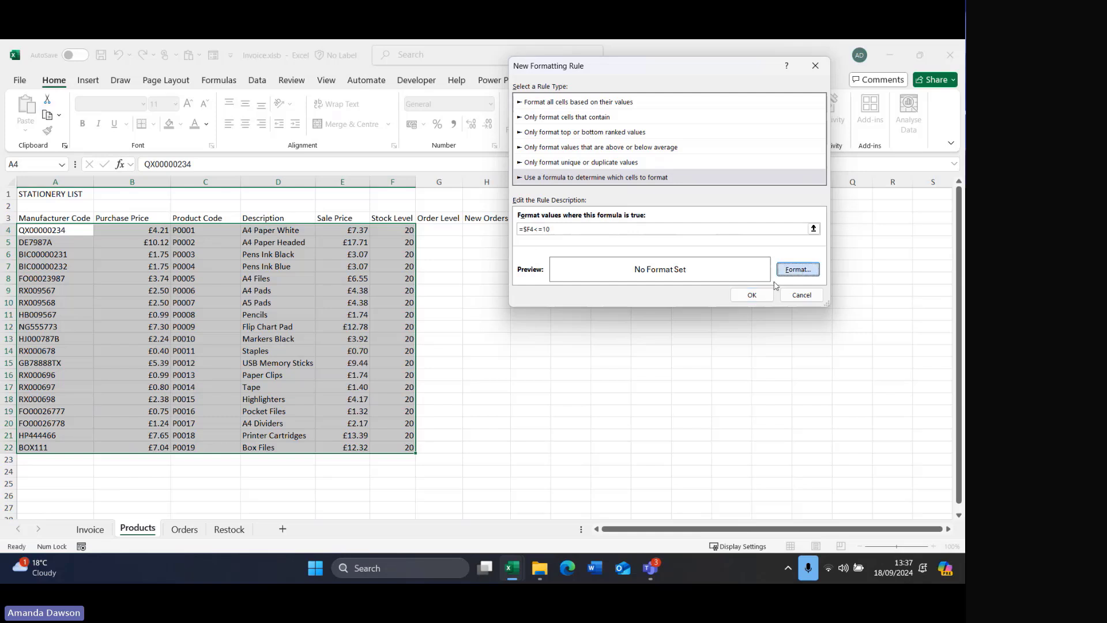
click(456, 191)
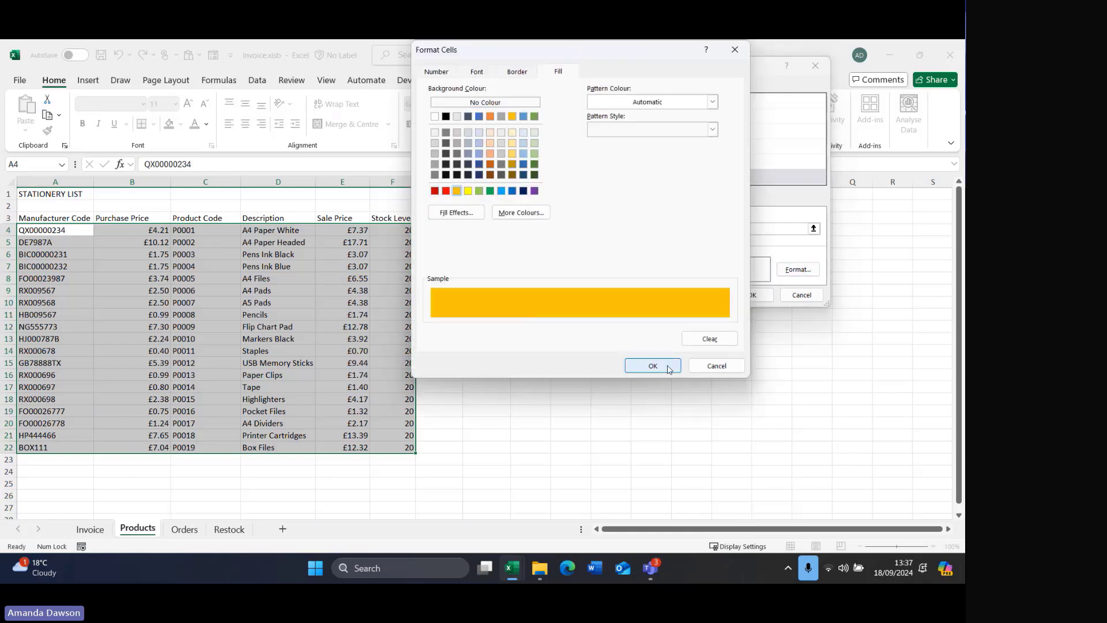
click(653, 366)
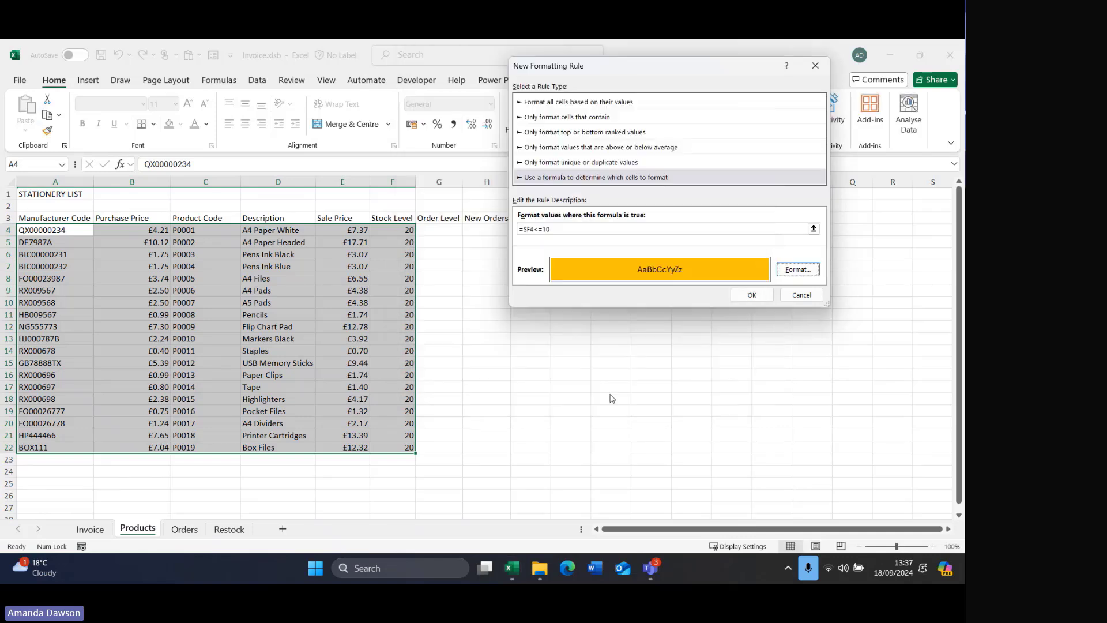
click(752, 295)
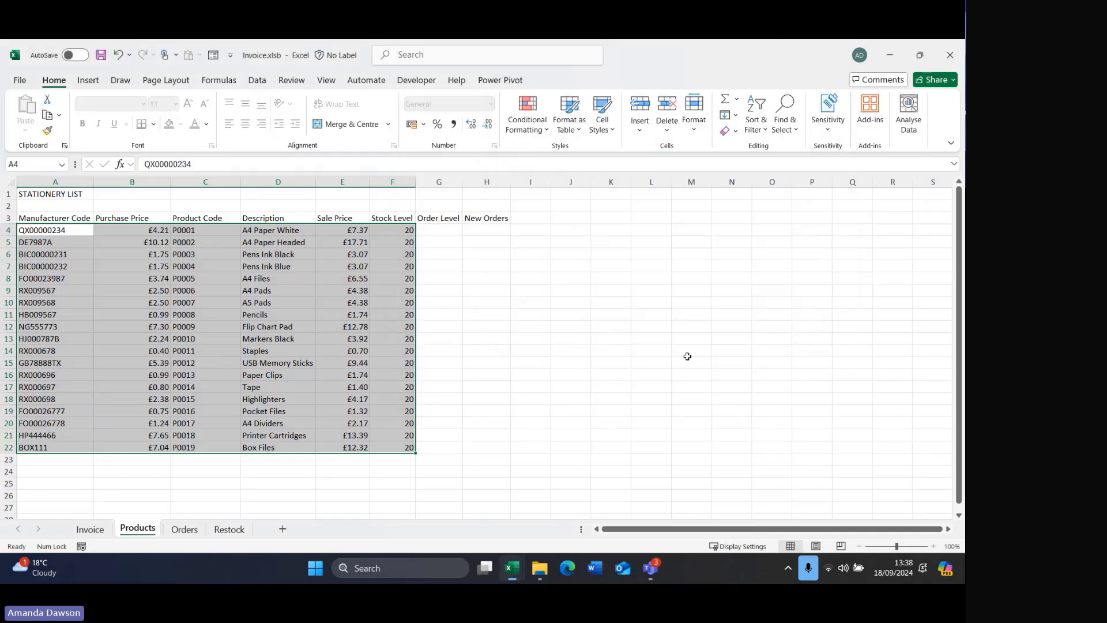
Test the rule by setting the stock level of A4 Paper White to 9 and A4 Paper Headed to 10.
click(388, 230)
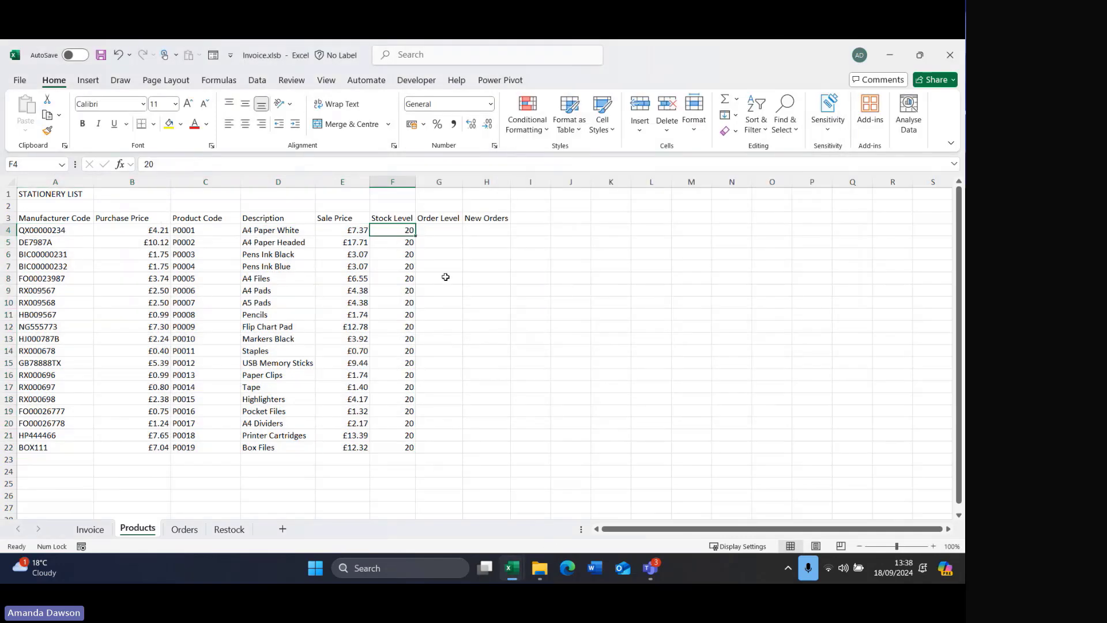
text(9)
key(Return)
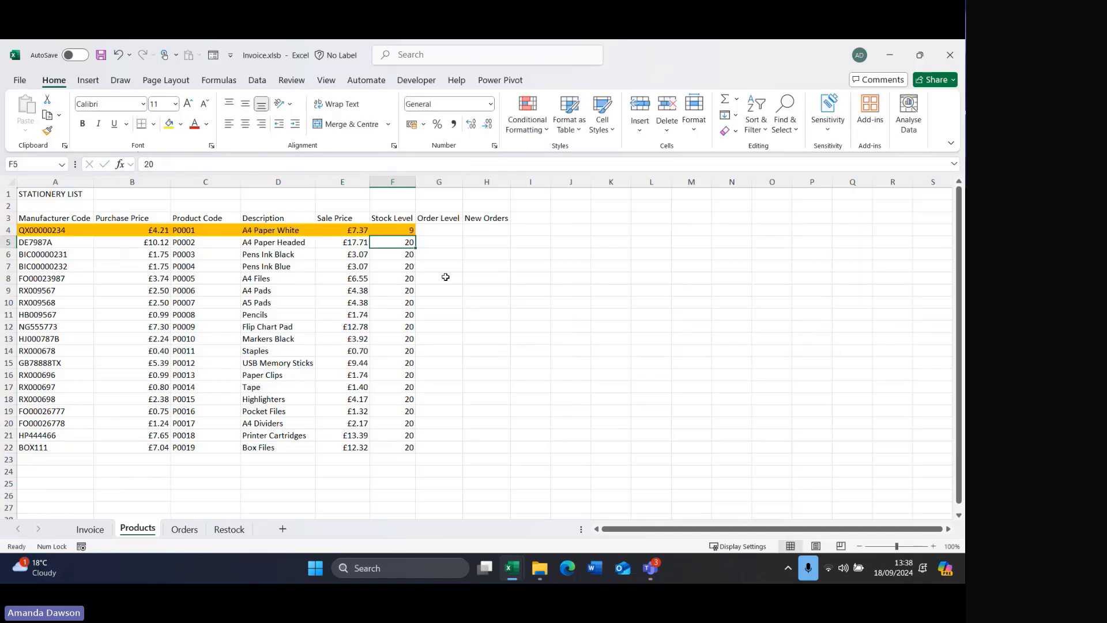
text(10)
key(Return)
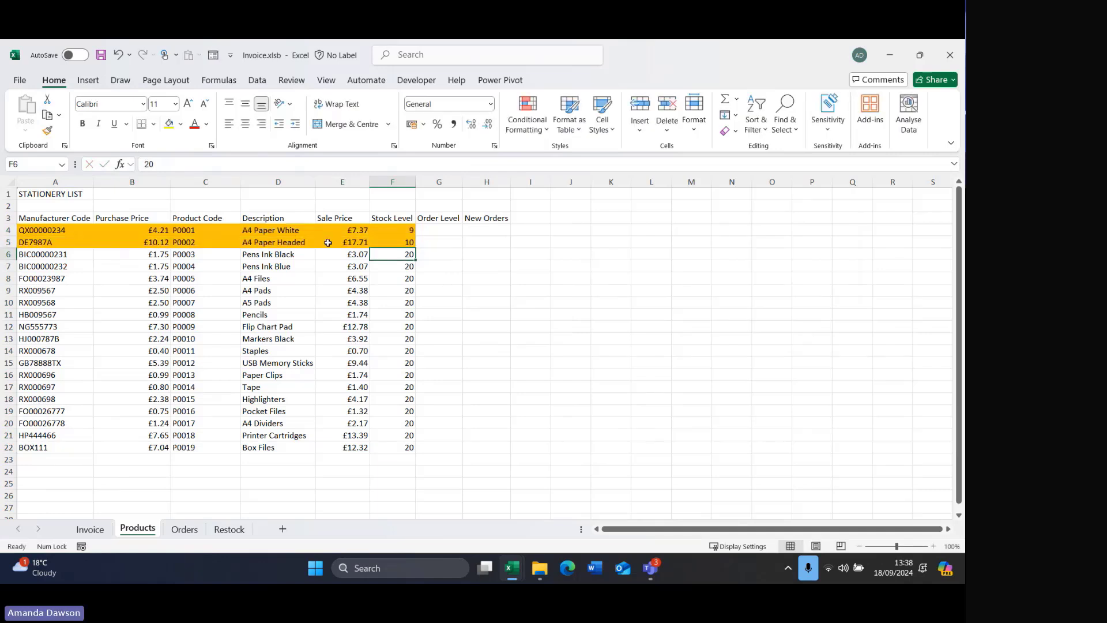
click(44, 230)
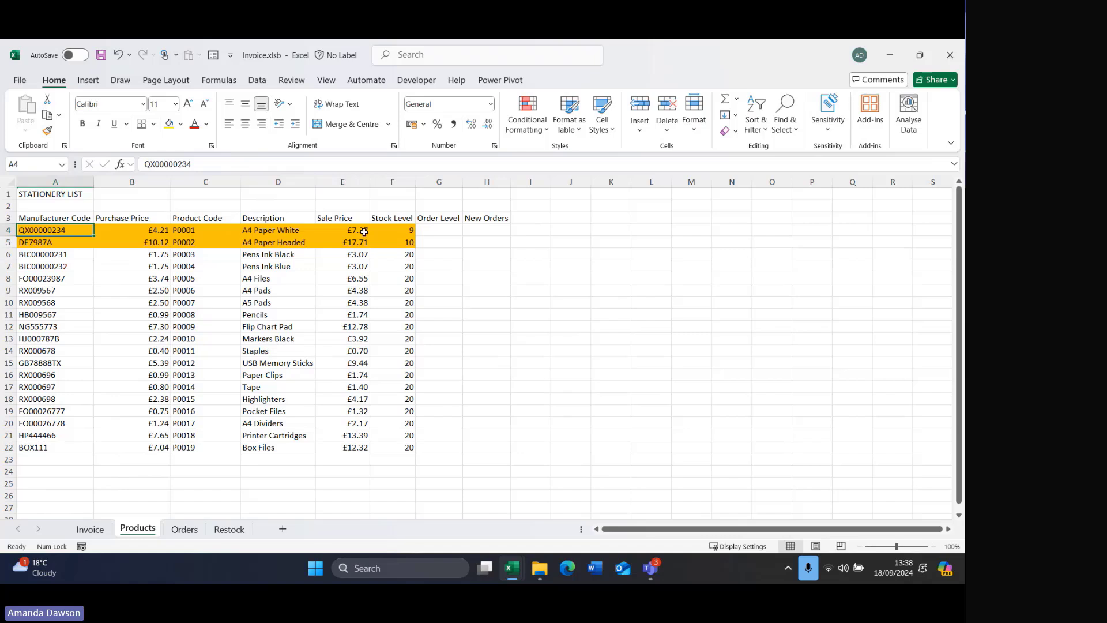
Set the stock levels of A4 Paper White and A4 Paper Headed back to 20.
click(398, 230)
text(20)
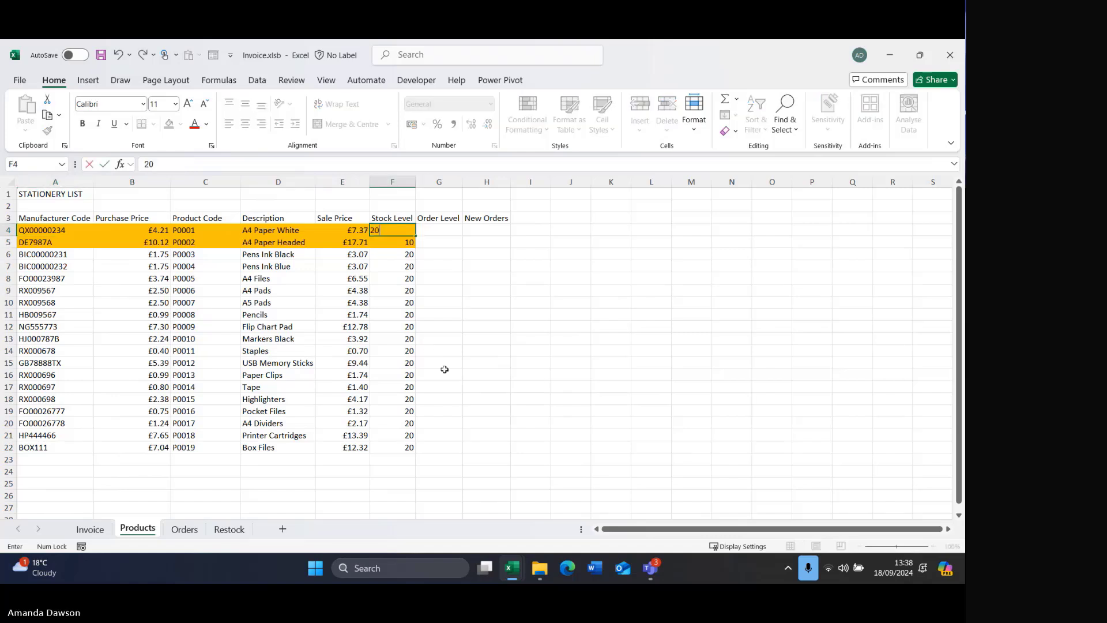
key(Return)
text(2)
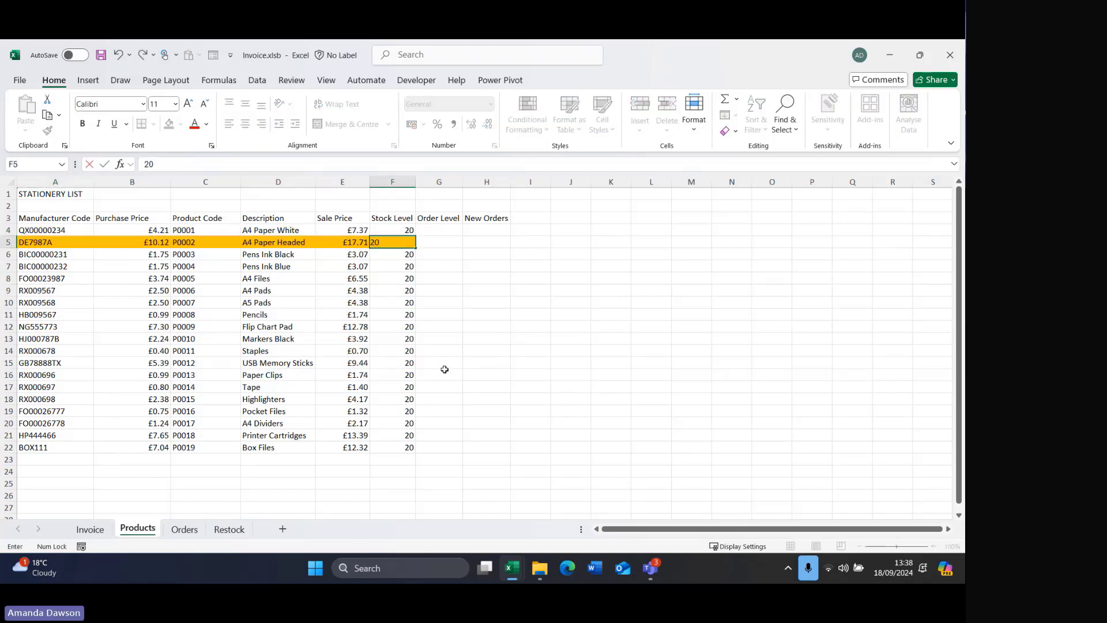
key(Return)
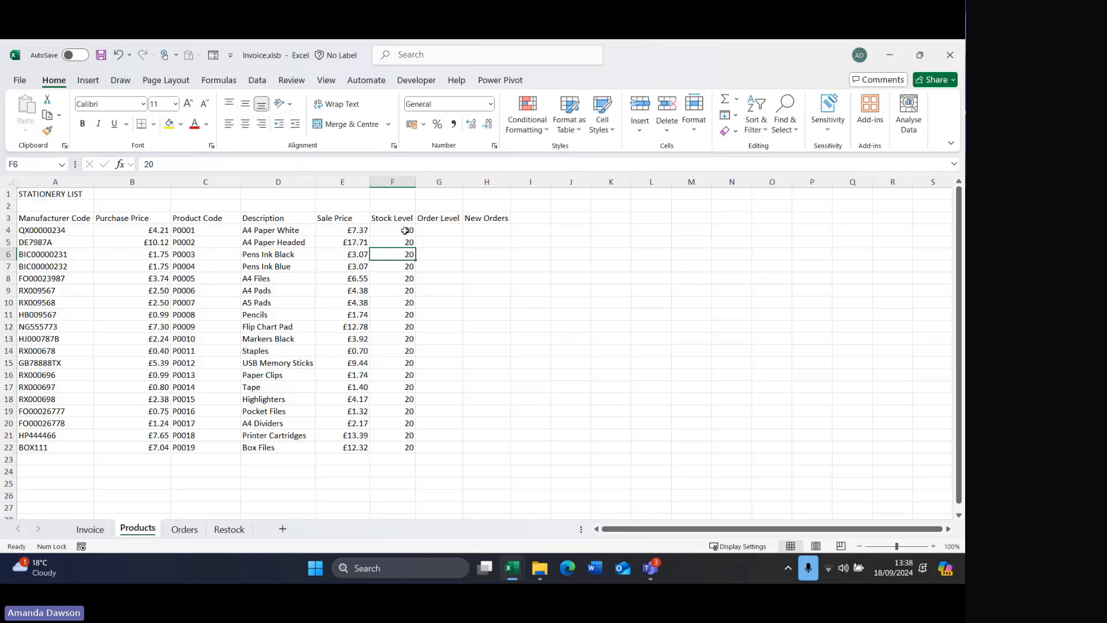
Review the Stock Level column, then look through the Invoice, Restock, Products and Orders sheets to see how they are laid out.
drag(404, 230, 424, 460)
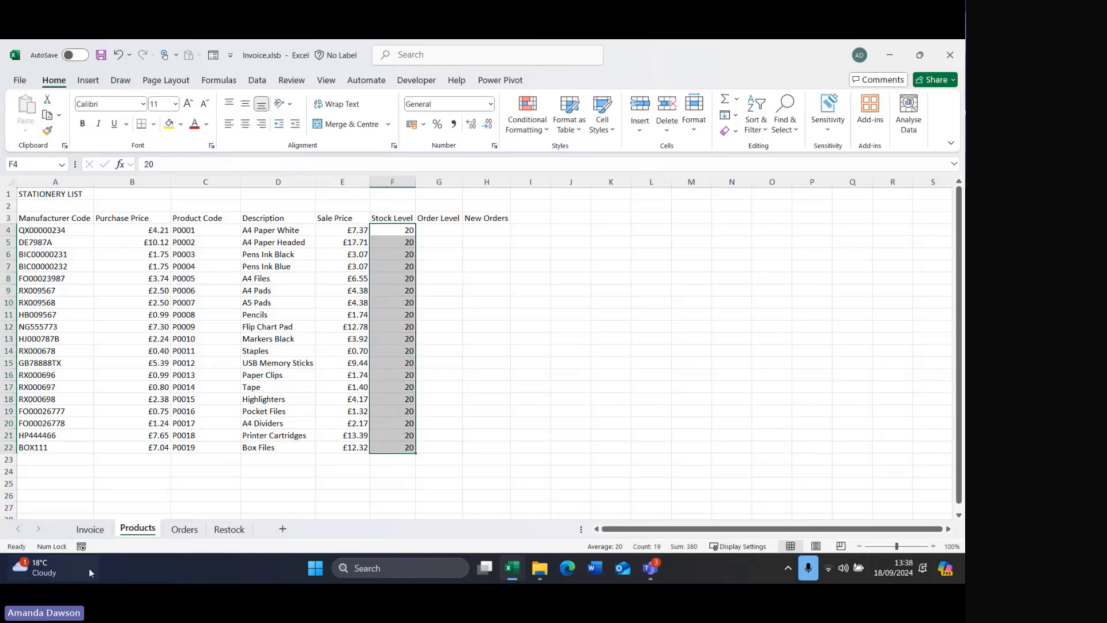
click(90, 529)
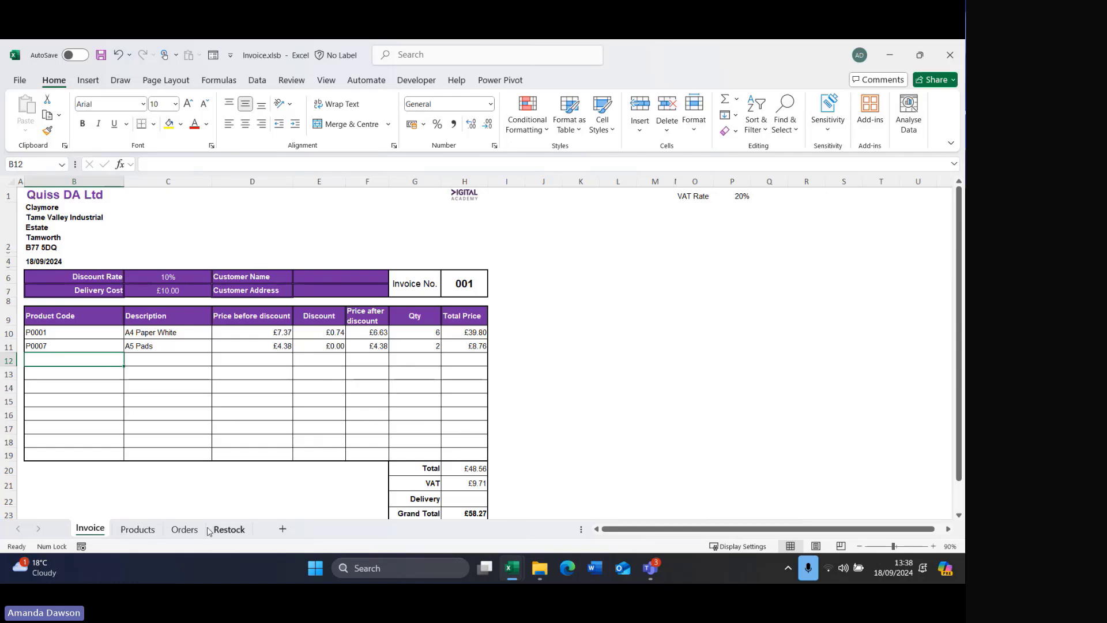
click(227, 529)
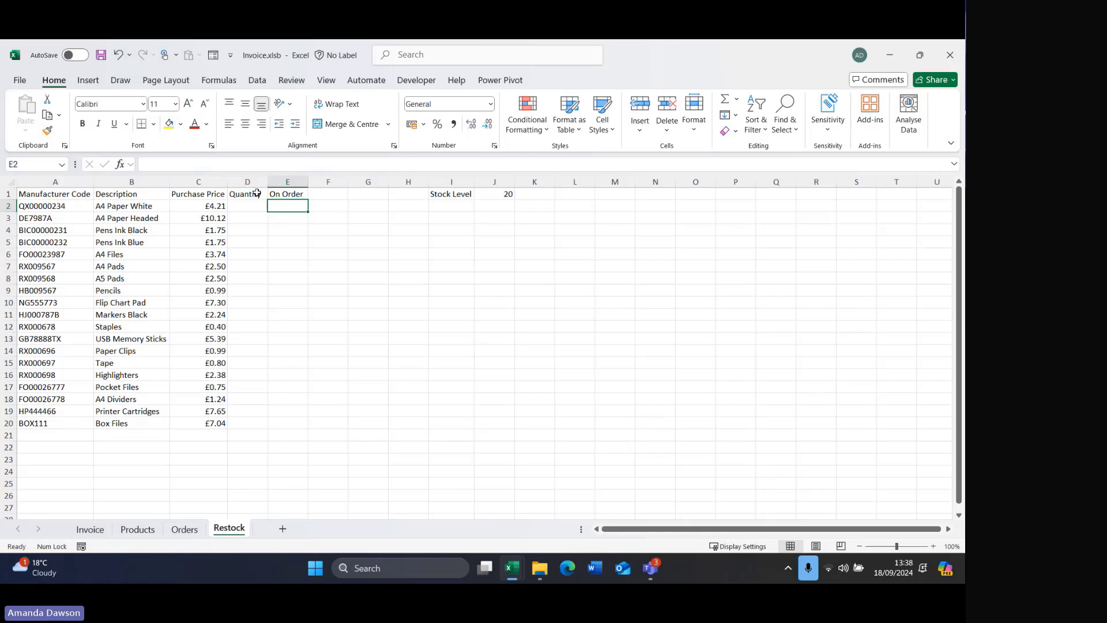
click(90, 529)
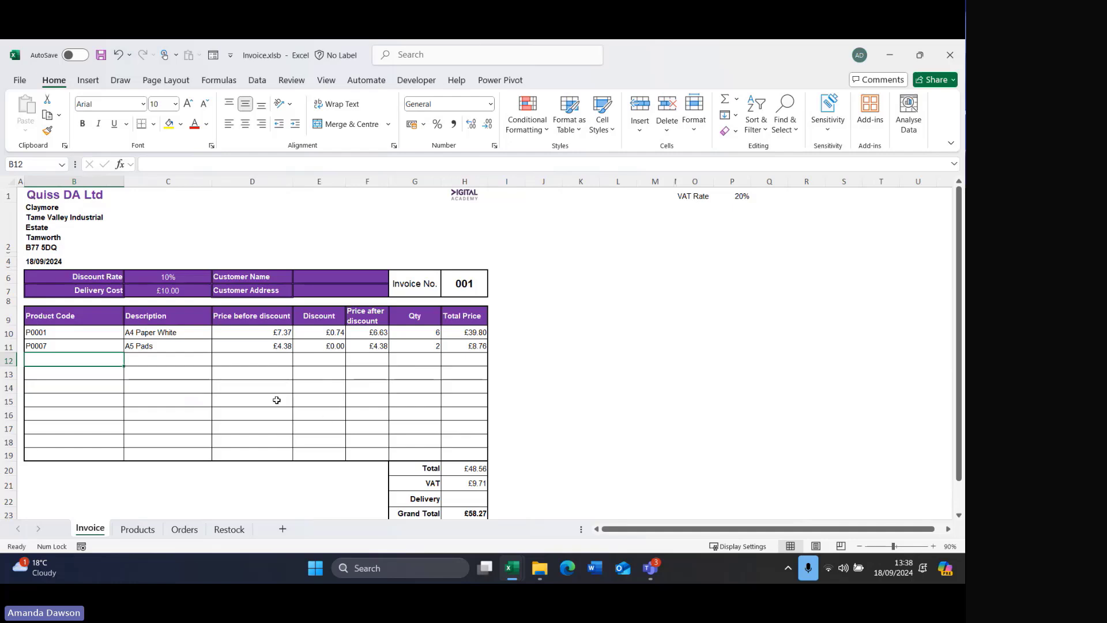
click(134, 530)
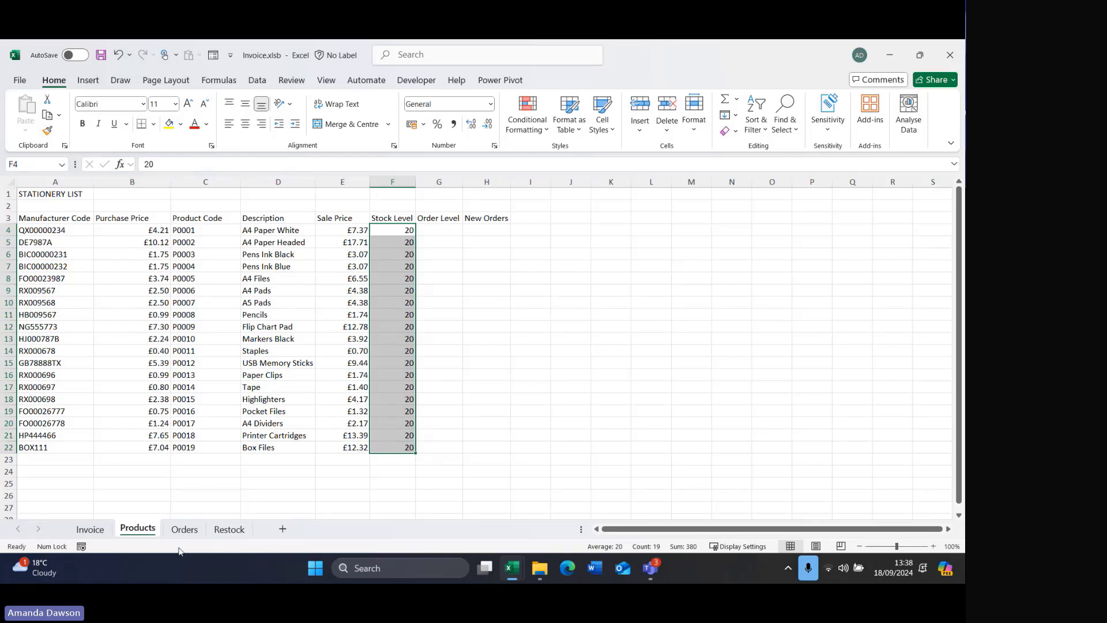
click(185, 529)
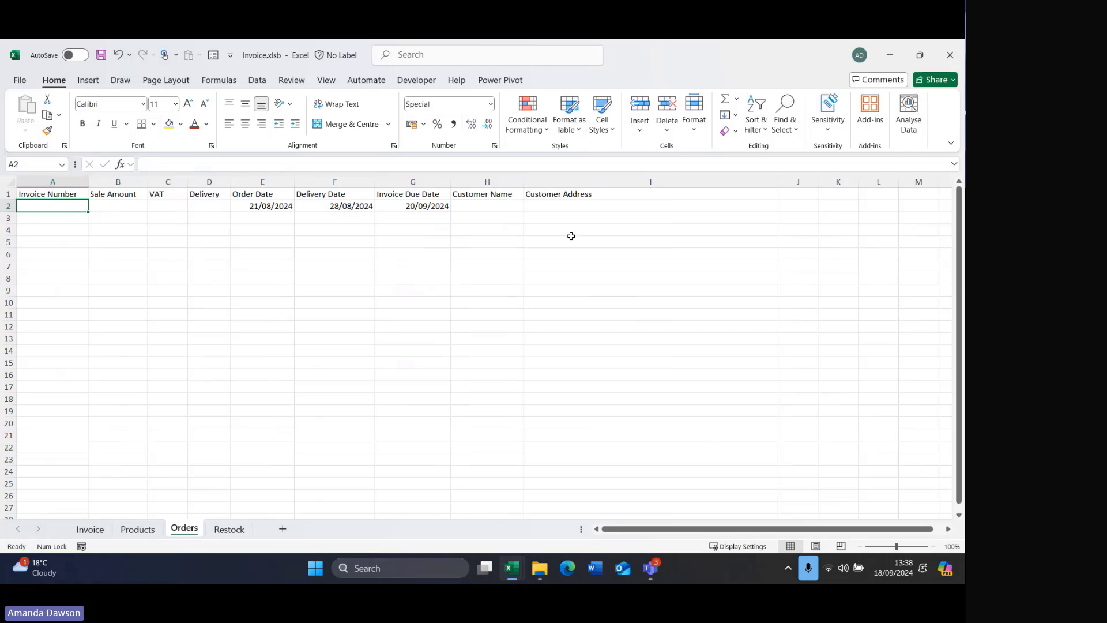
click(225, 529)
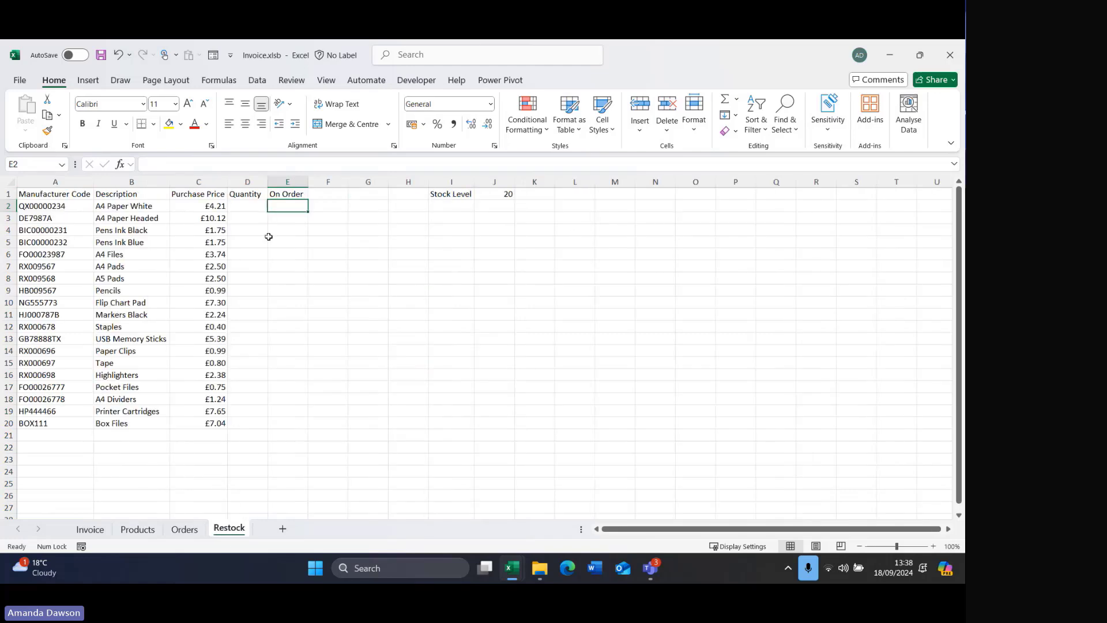
click(185, 530)
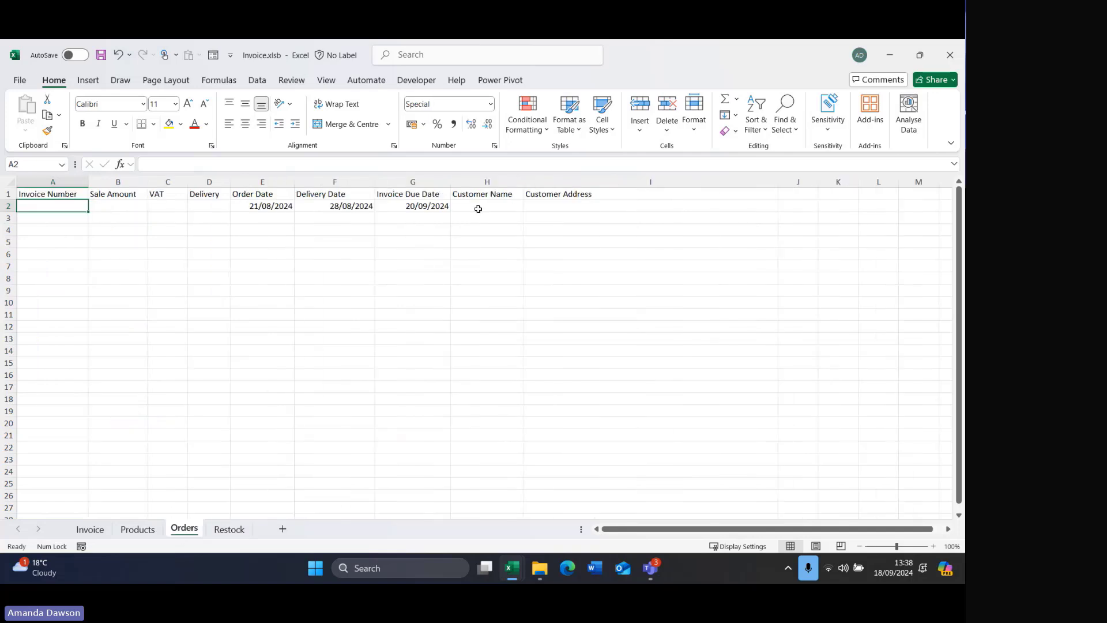
Compare the Invoice sheet's product lines and totals with the A4 Paper White description and stock level on the Products sheet, ending on the invoice.
click(90, 530)
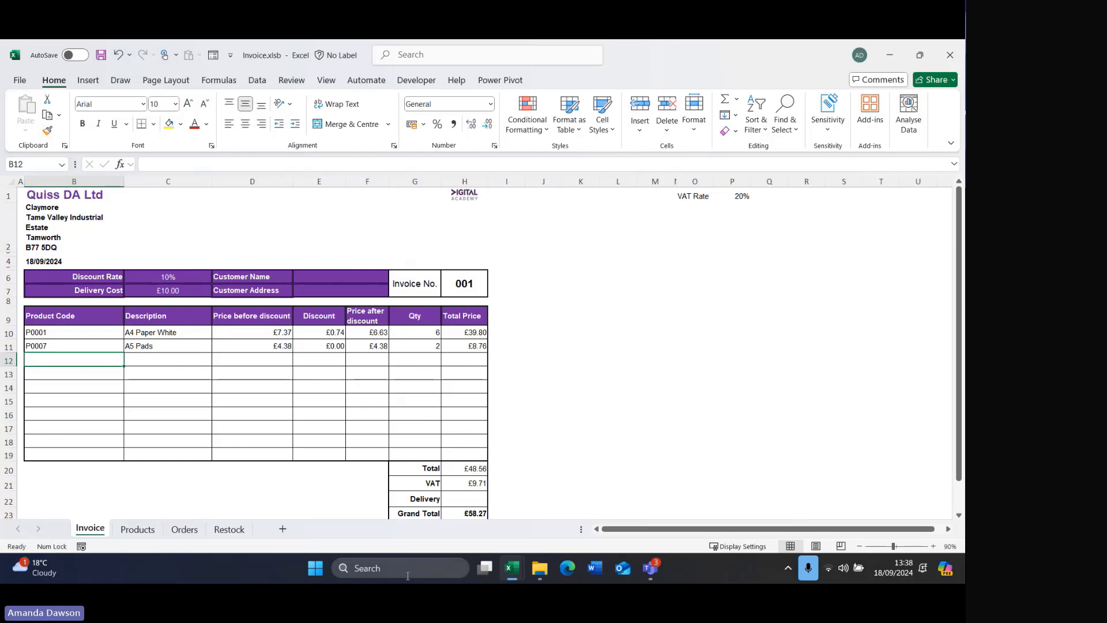
scroll(498, 415, down, 1)
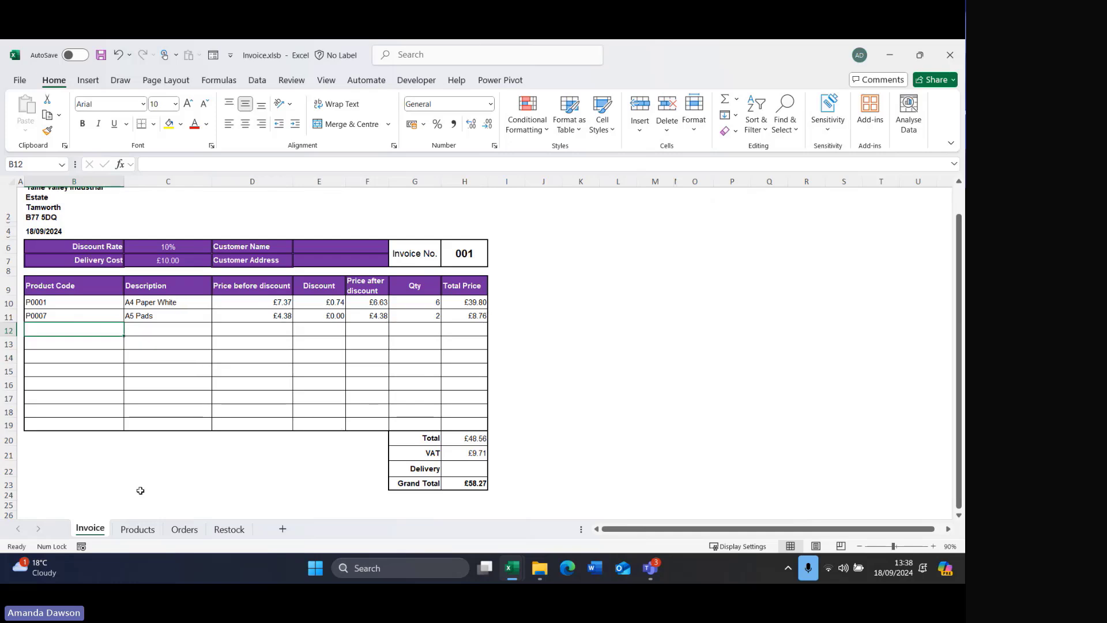
click(143, 530)
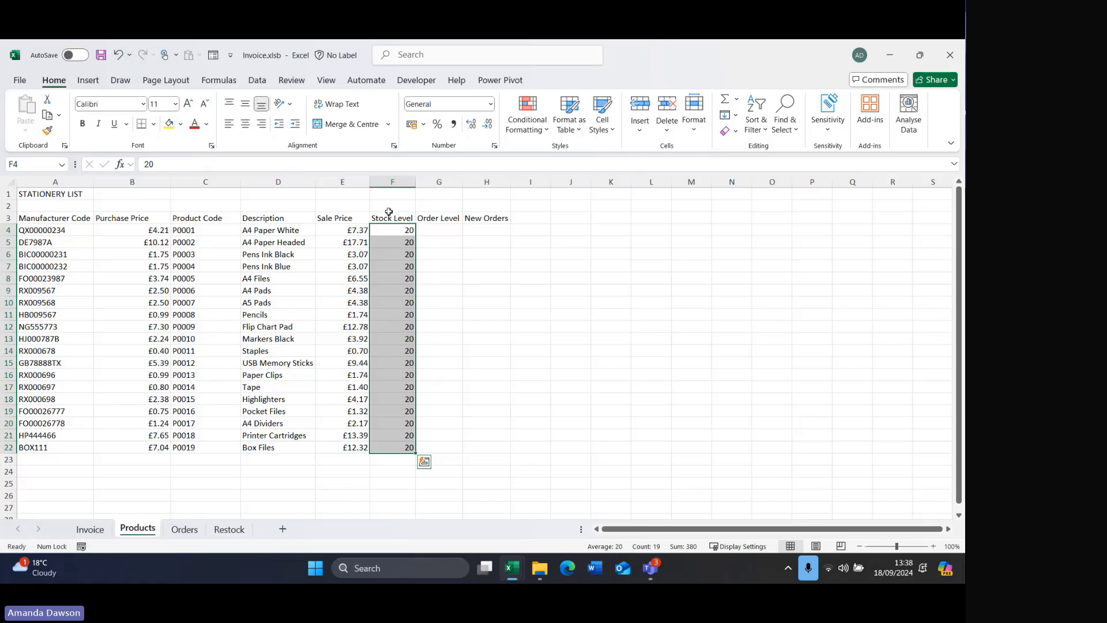
click(275, 232)
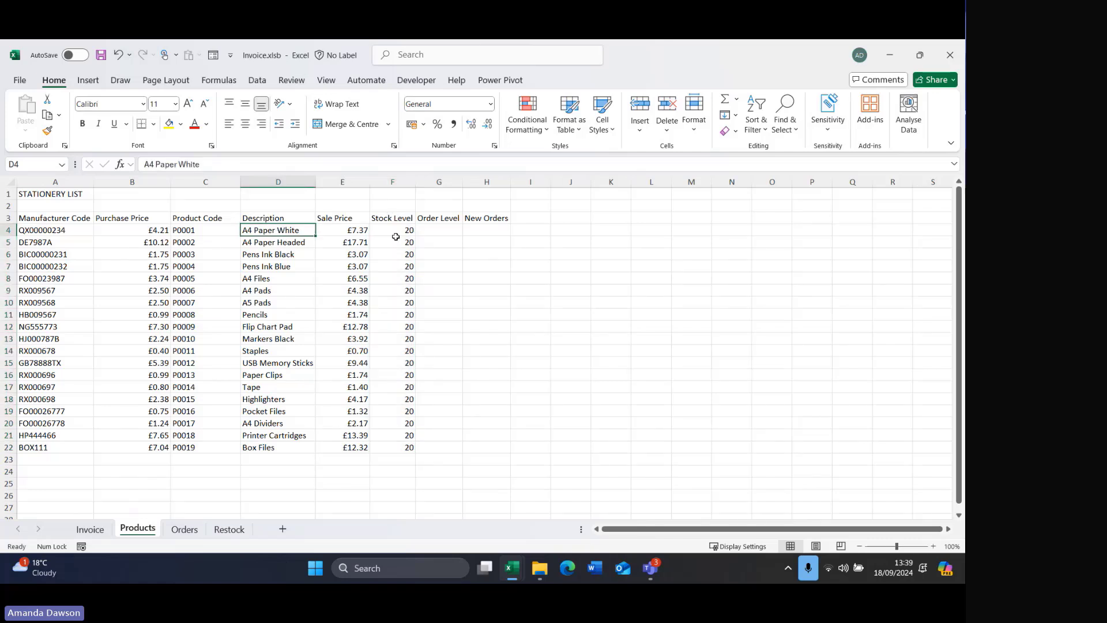
click(395, 234)
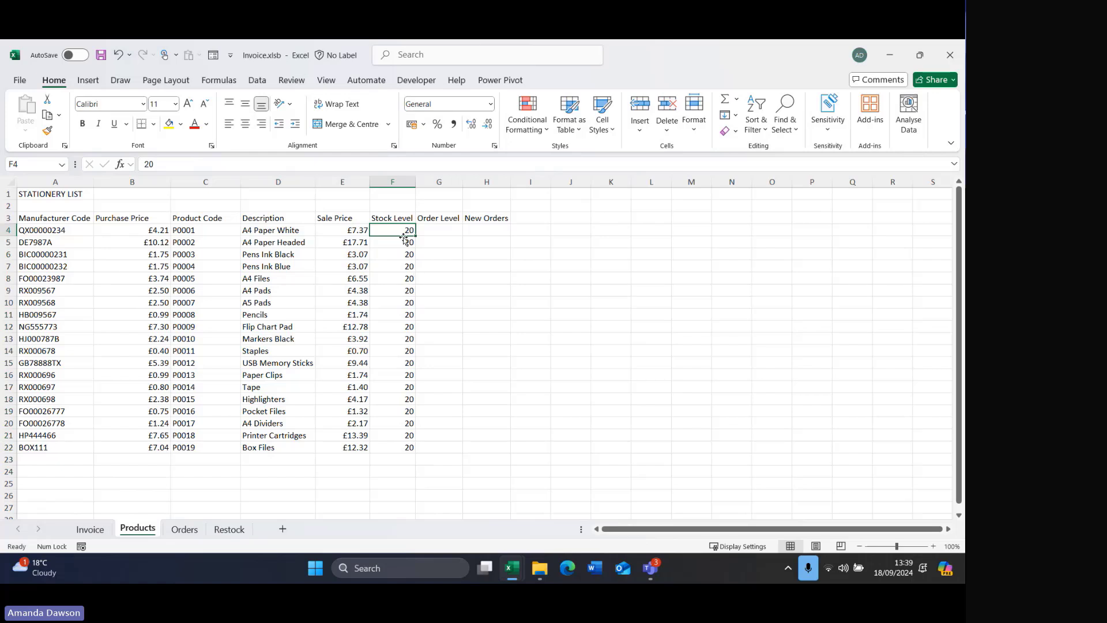
click(86, 529)
scroll(457, 267, up, 1)
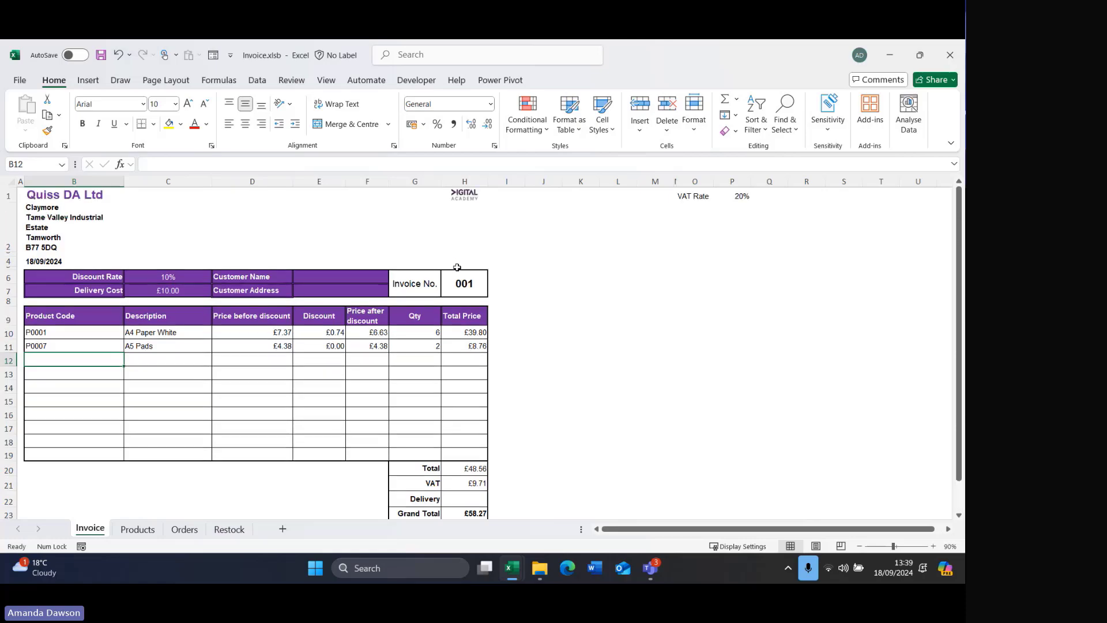